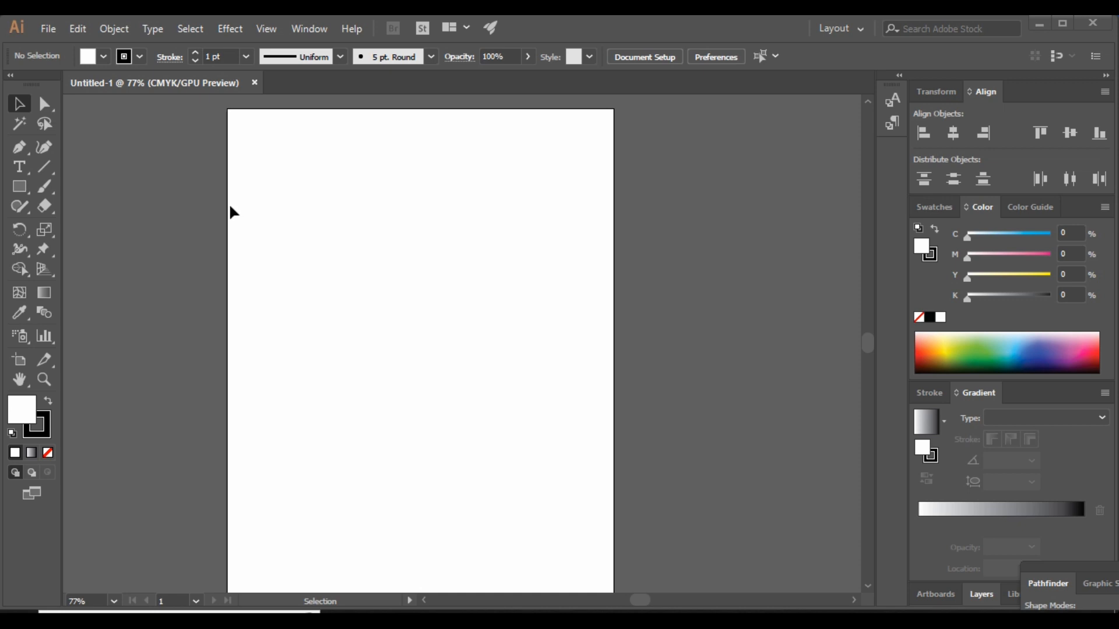
# Step: Create a point type object reading "text" near the artboard's upper-left corner, replacing the placeholder words
pyautogui.click(24, 169)
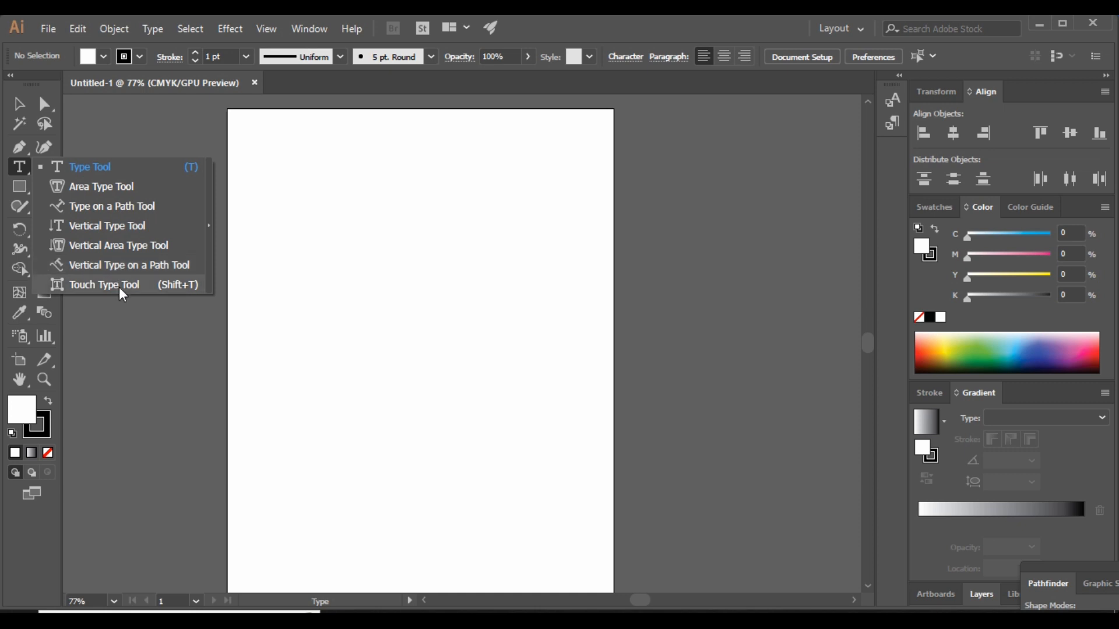
pyautogui.click(102, 168)
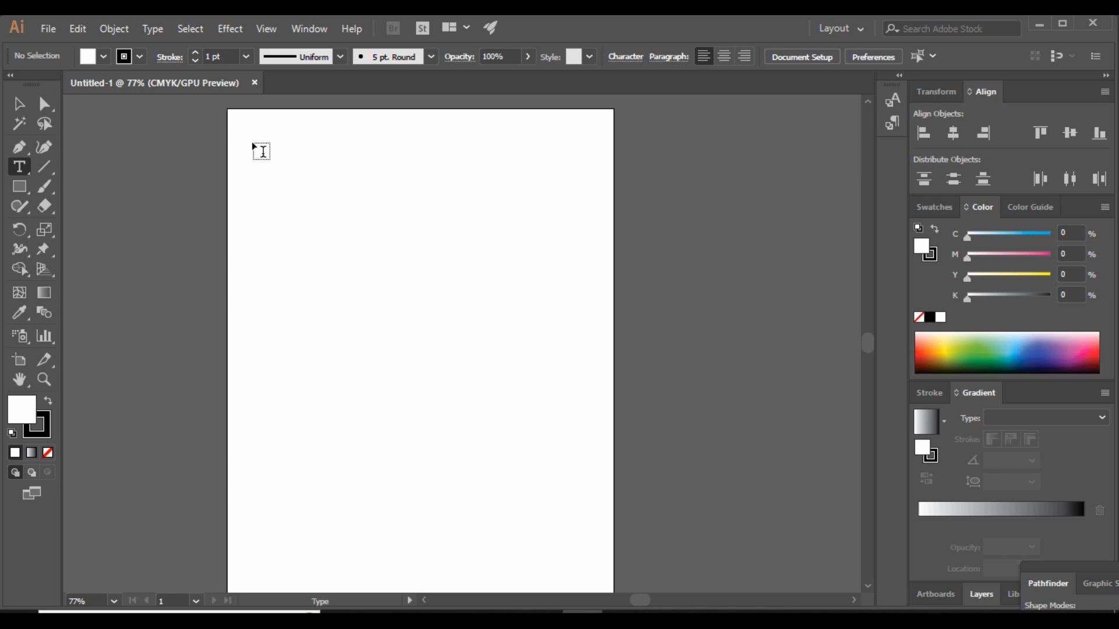
pyautogui.click(262, 151)
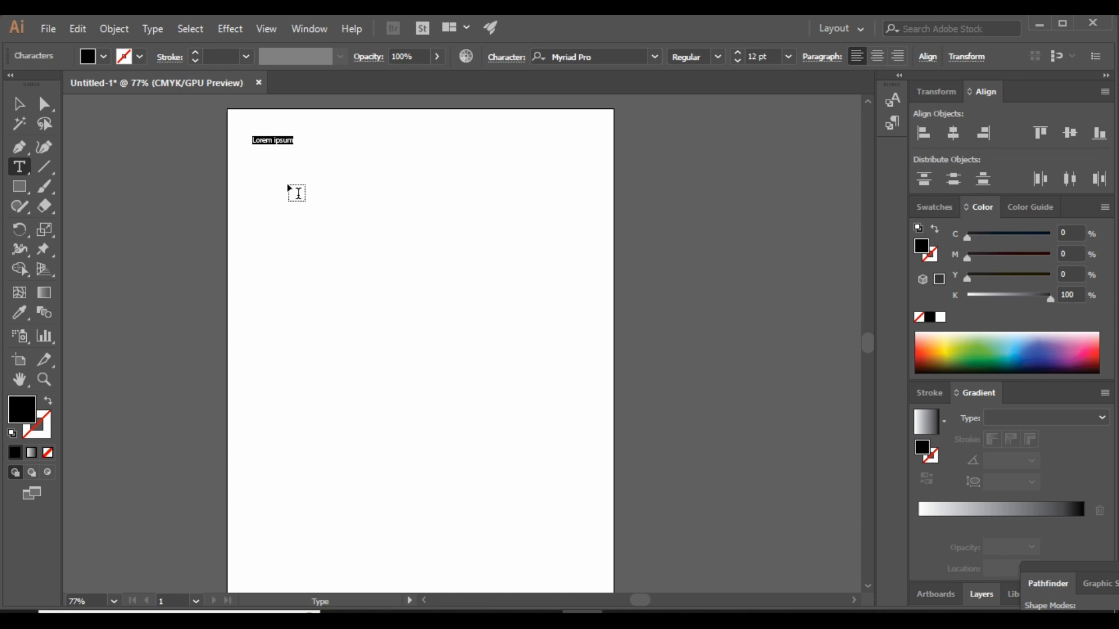
pyautogui.press('BackSpace')
pyautogui.write('text')
pyautogui.scroll(1, 269, 157)
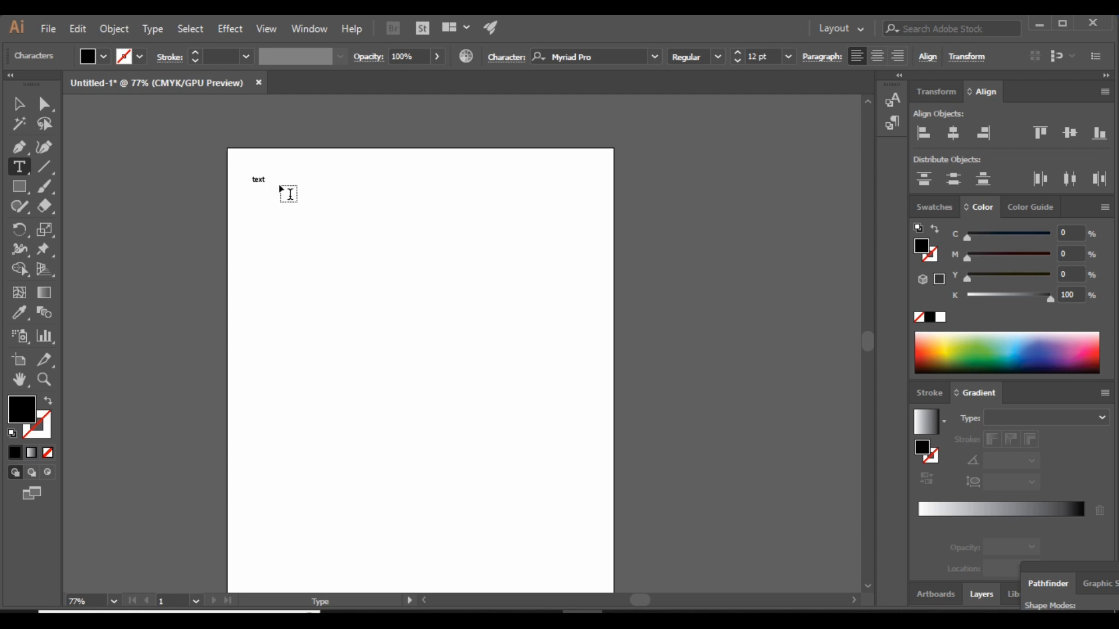
pyautogui.scroll(4, 275, 178)
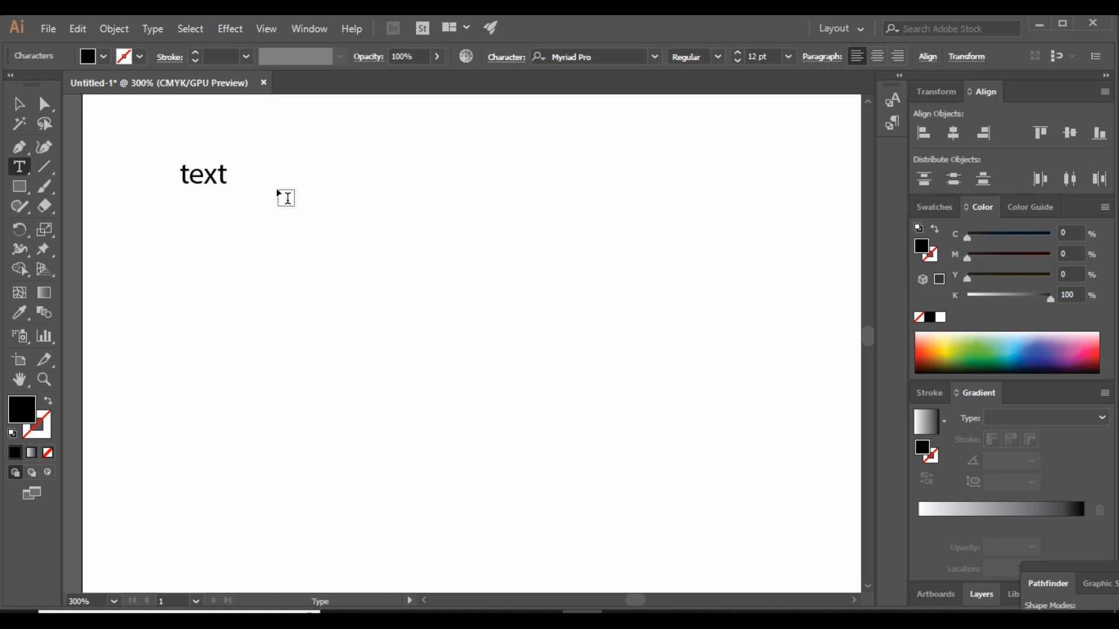
pyautogui.scroll(1, 286, 198)
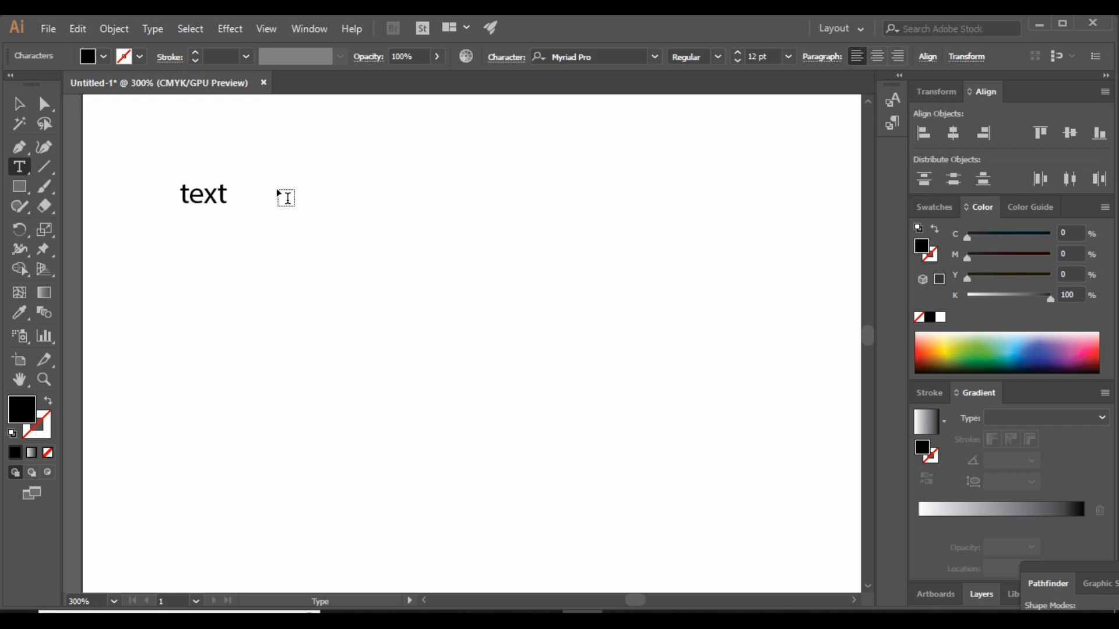
# Step: Add "word" after the existing text and enter "typography" on a second line
pyautogui.write('word')
pyautogui.press('Return')
pyautogui.write('ty')
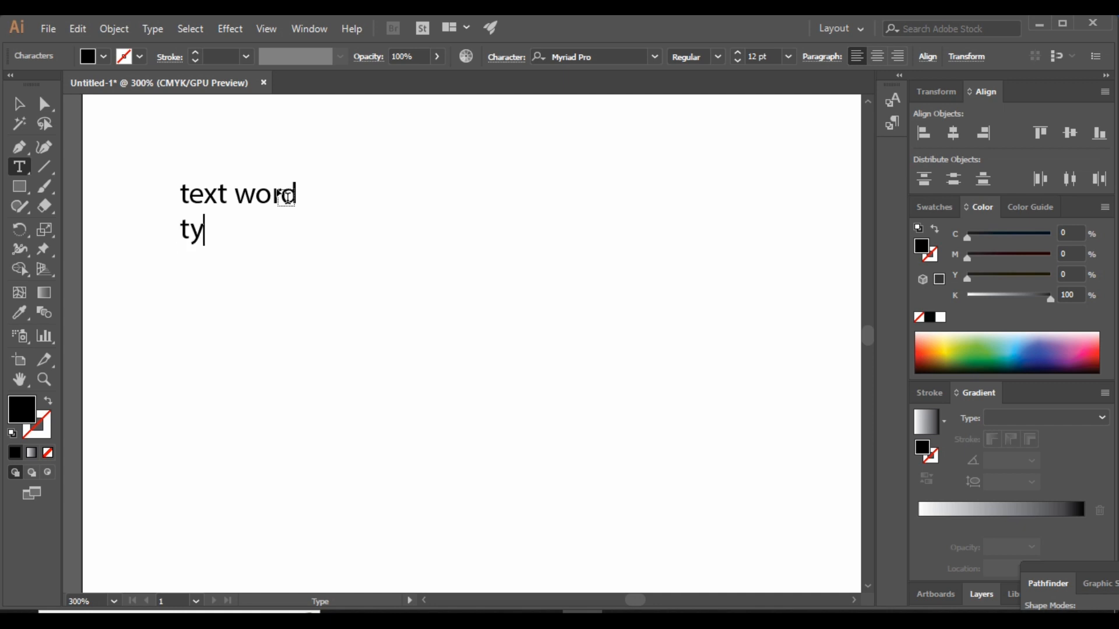
pyautogui.write('pog')
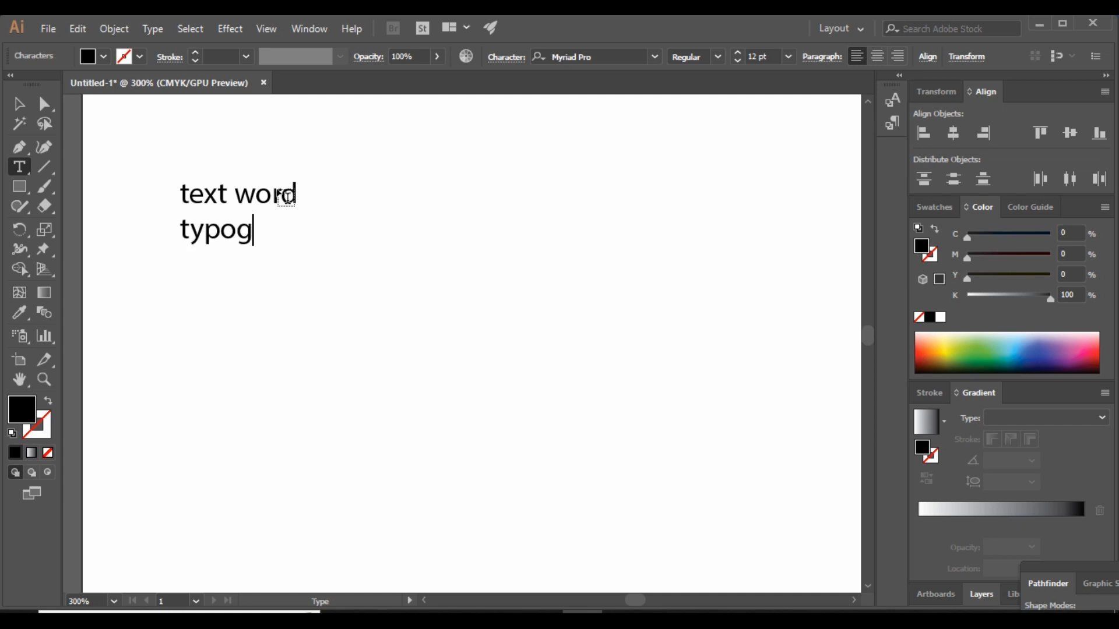
pyautogui.write('raphy')
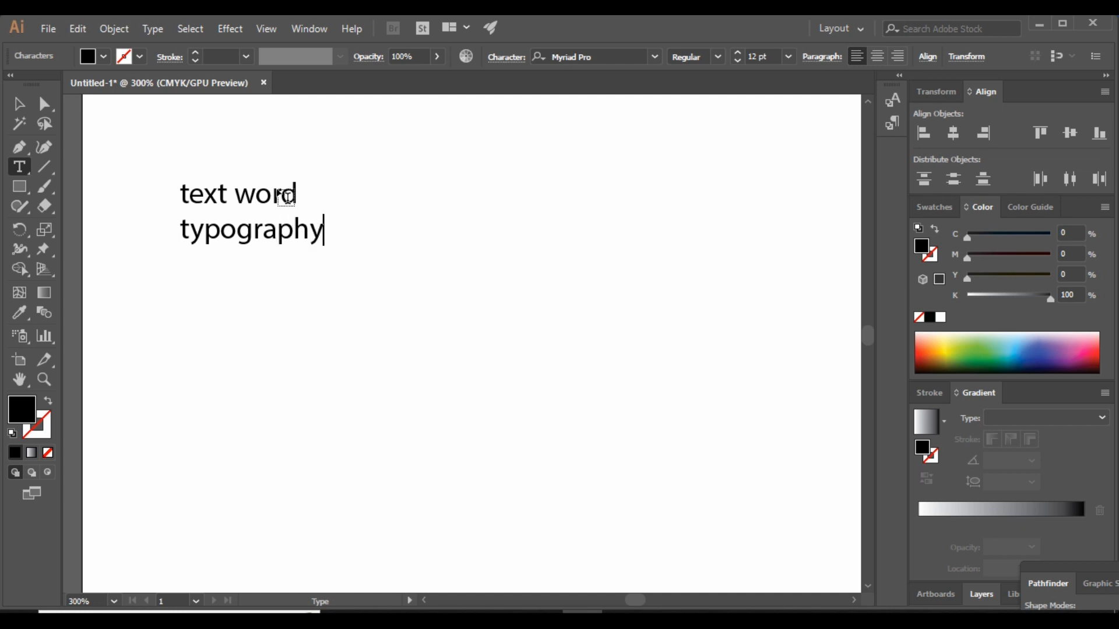
# Step: Delete everything in the type object and enter "Text" instead
pyautogui.press('BackSpace')
pyautogui.press('BackSpace')
pyautogui.press('BackSpace')
pyautogui.press('BackSpace')
pyautogui.press('BackSpace')
pyautogui.press('BackSpace')
pyautogui.press('BackSpace')
pyautogui.press('BackSpace')
pyautogui.press('BackSpace')
pyautogui.press('BackSpace')
pyautogui.press('BackSpace')
pyautogui.press('BackSpace')
pyautogui.press('BackSpace')
pyautogui.press('BackSpace')
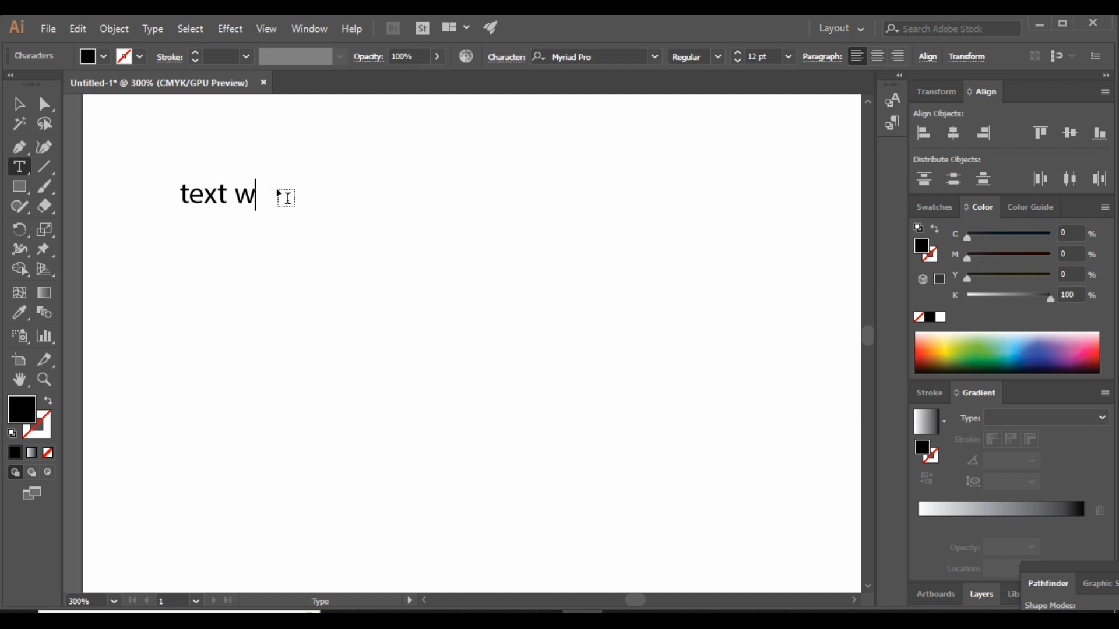
pyautogui.press('BackSpace')
pyautogui.press('BackSpace')
pyautogui.press('BackSpace')
pyautogui.press('BackSpace')
pyautogui.press('BackSpace')
pyautogui.press('BackSpace')
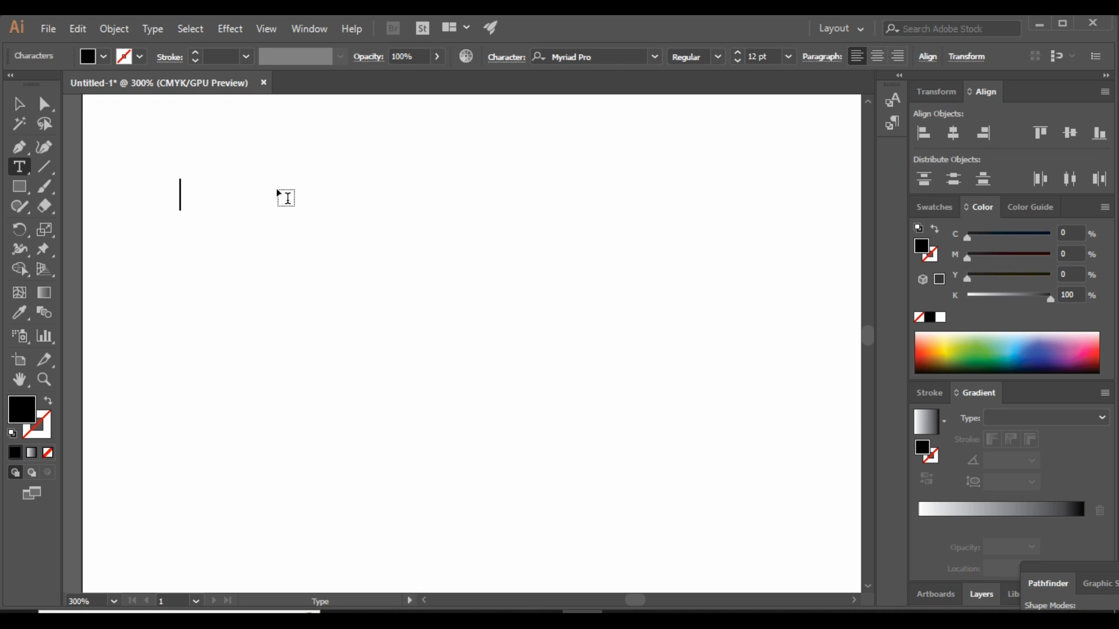
pyautogui.write('Text')
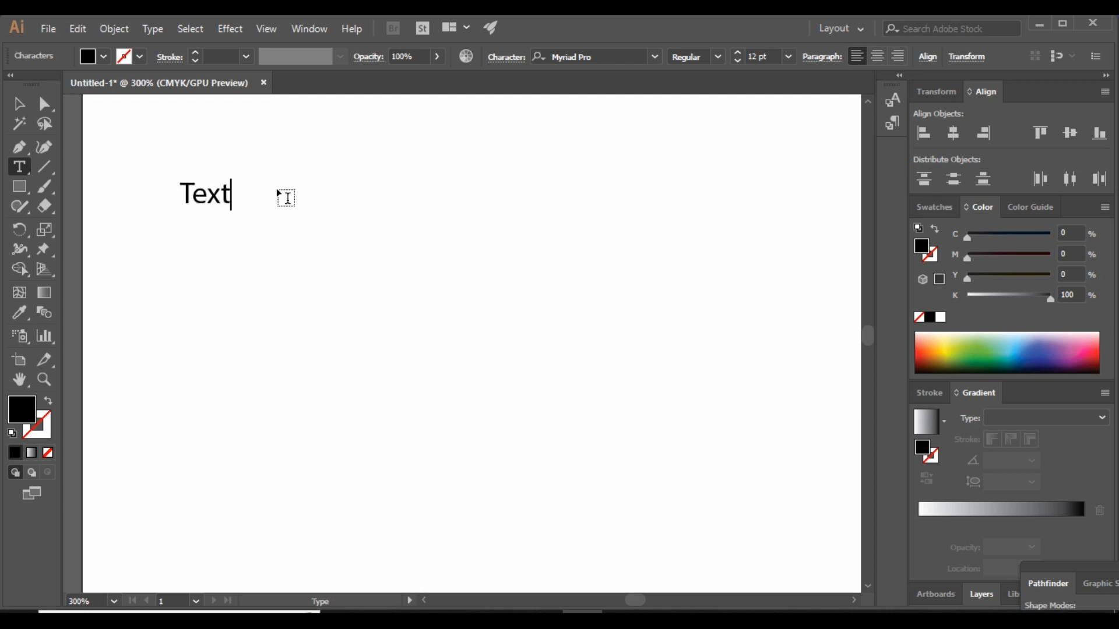
pyautogui.press('alt')
pyautogui.scroll(-3, 295, 252)
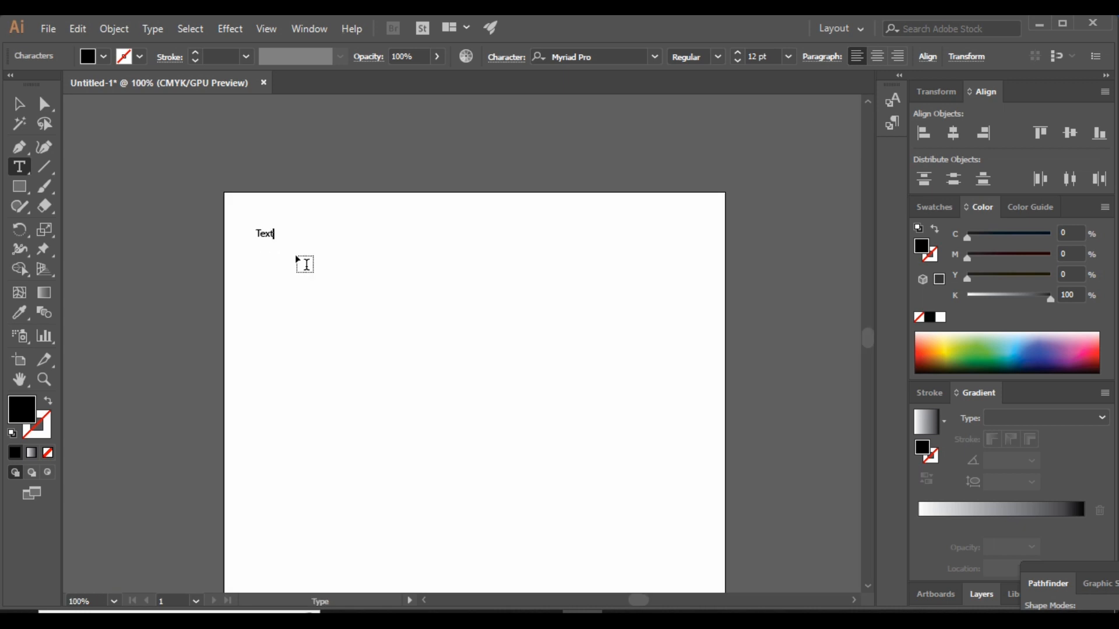
# Step: Try enlarging the type object proportionally to about 135 pt, and undo the scaling
pyautogui.click(19, 106)
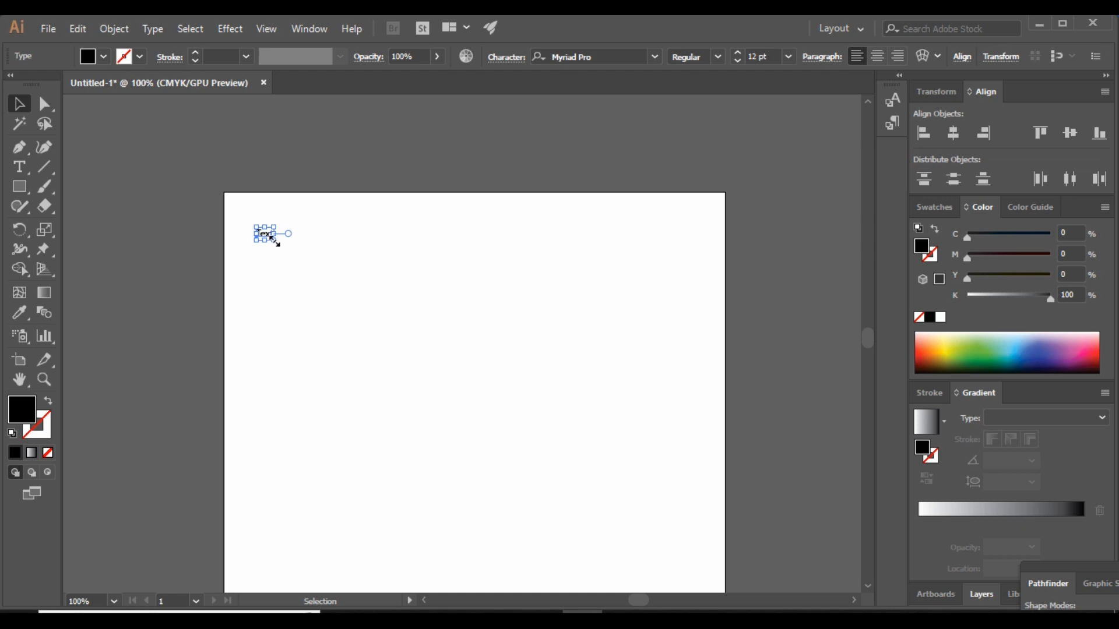
pyautogui.moveTo(274, 240); pyautogui.dragTo(568, 369)
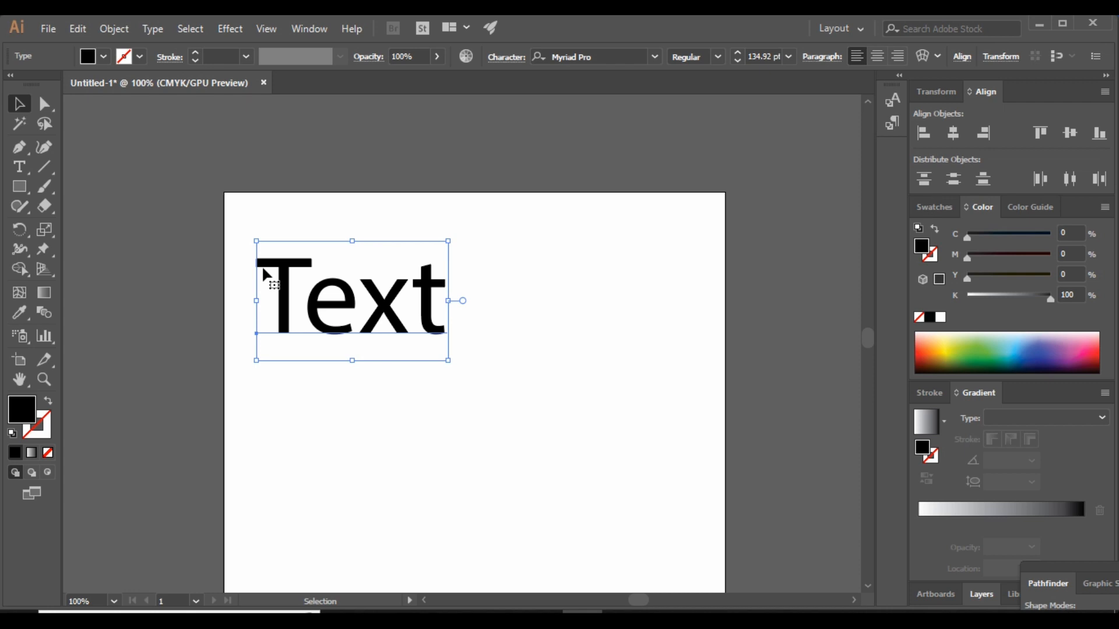
pyautogui.hotkey('ctrl', 'z')
pyautogui.hotkey('ctrl', 'z')
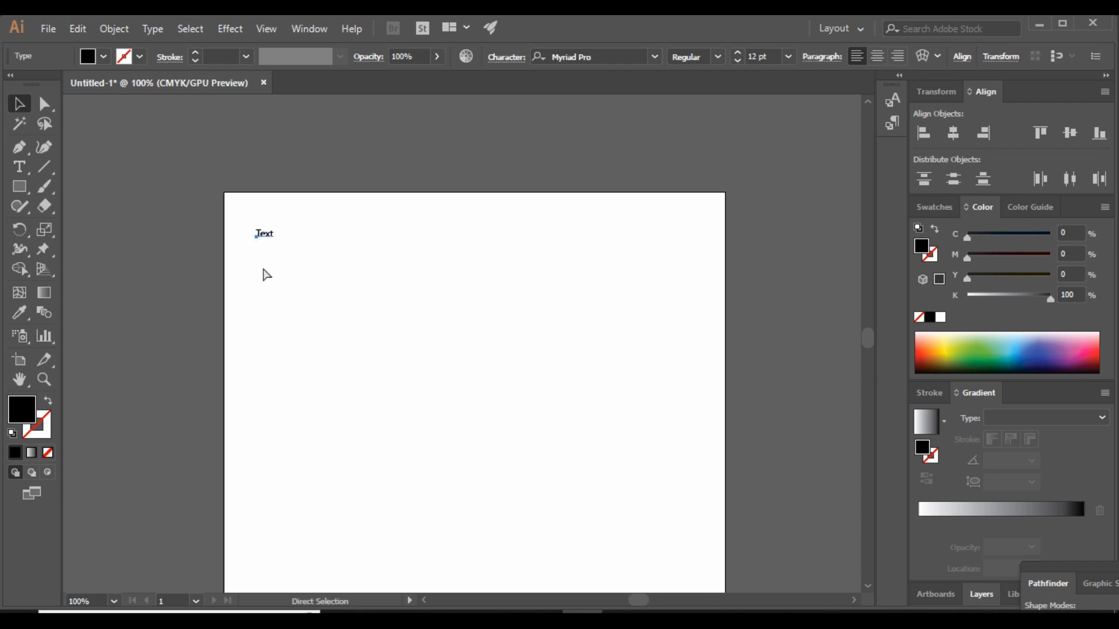
# Step: Try stretching the type object out of proportion across the artboard twice, undoing the distortion each time
pyautogui.moveTo(275, 240); pyautogui.dragTo(680, 303)
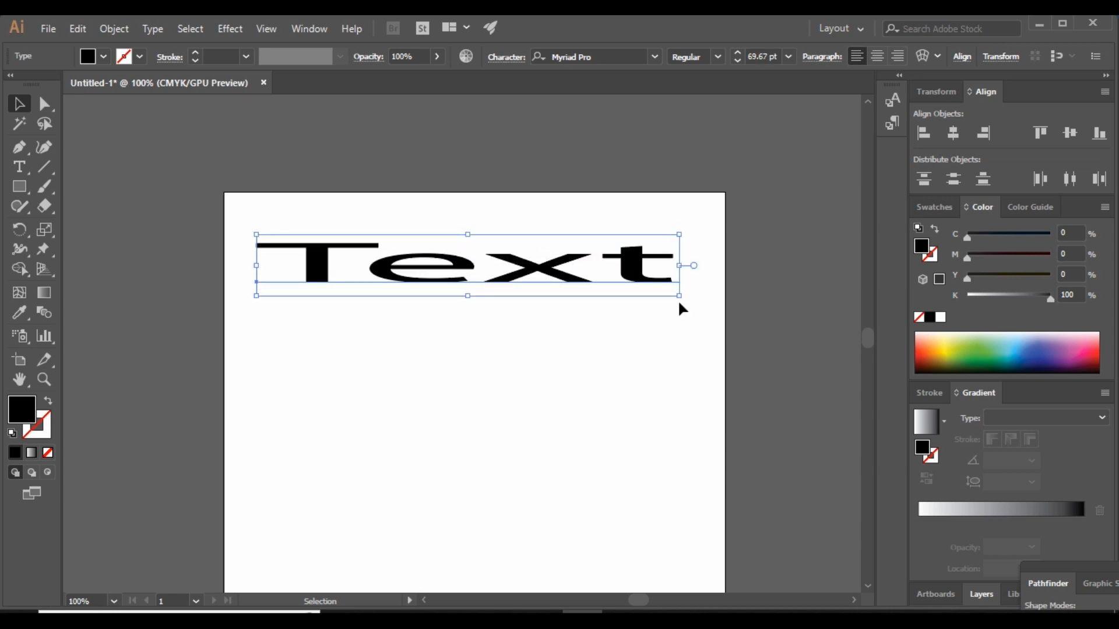
pyautogui.hotkey('ctrl', 'z')
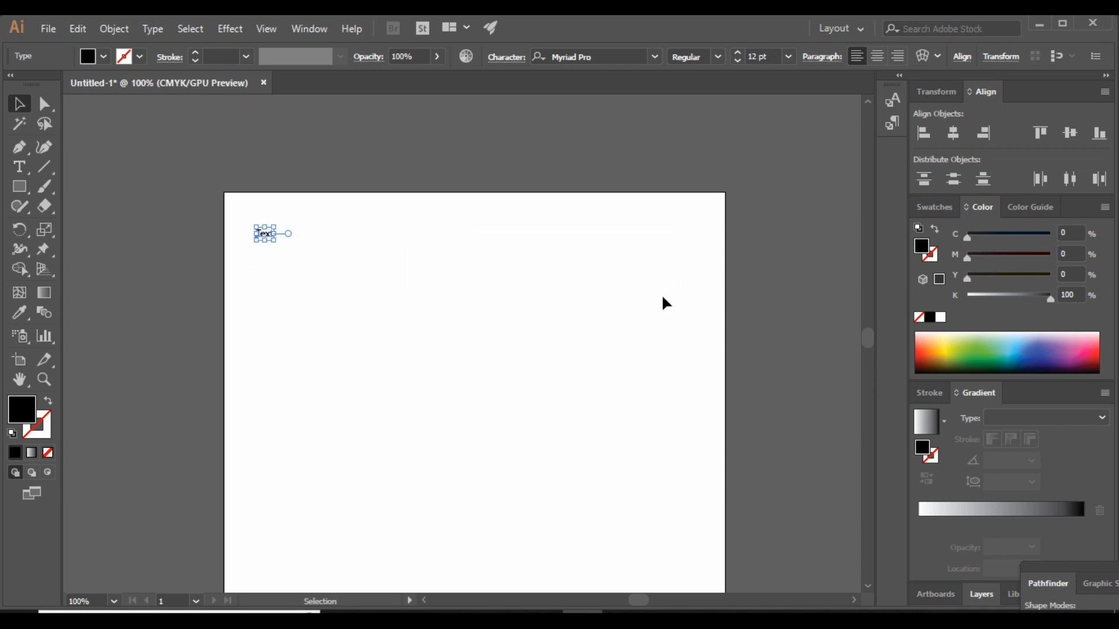
pyautogui.moveTo(280, 246); pyautogui.dragTo(706, 299)
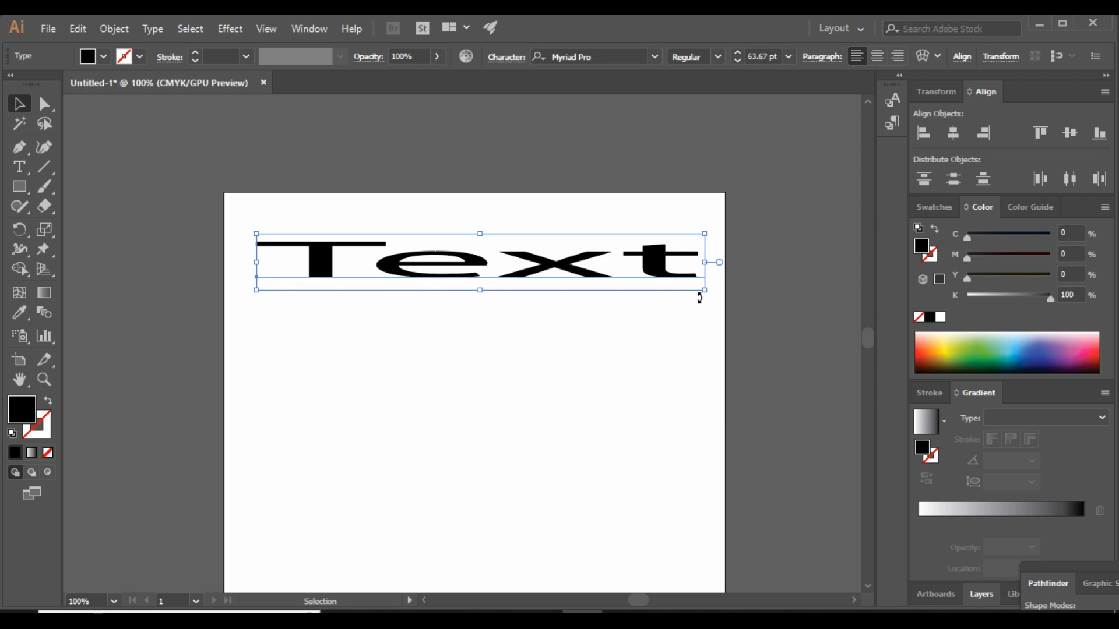
pyautogui.hotkey('ctrl', 'z')
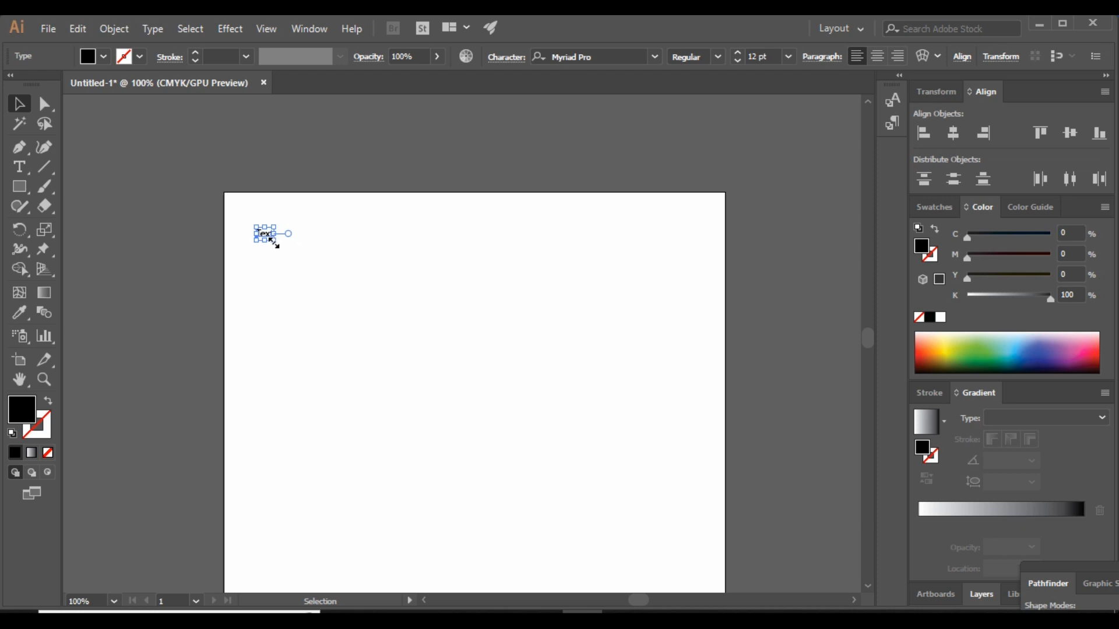
# Step: Try enlarging the type object proportionally to about 290 pt, filling most of the artboard's width, and undo it
pyautogui.moveTo(273, 241); pyautogui.dragTo(696, 542)
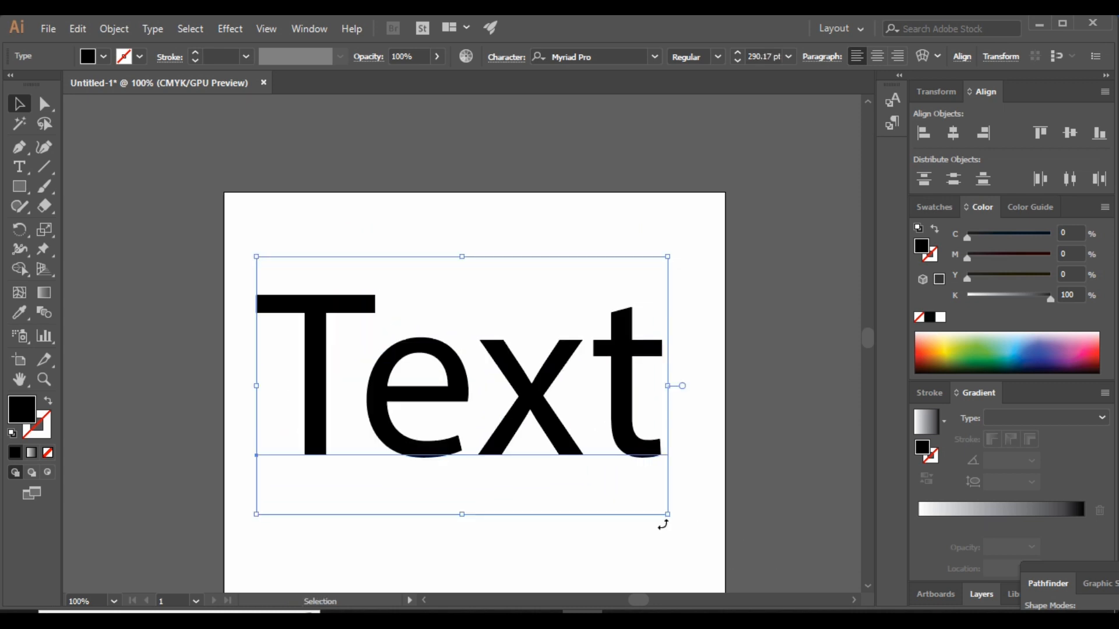
pyautogui.click(709, 481)
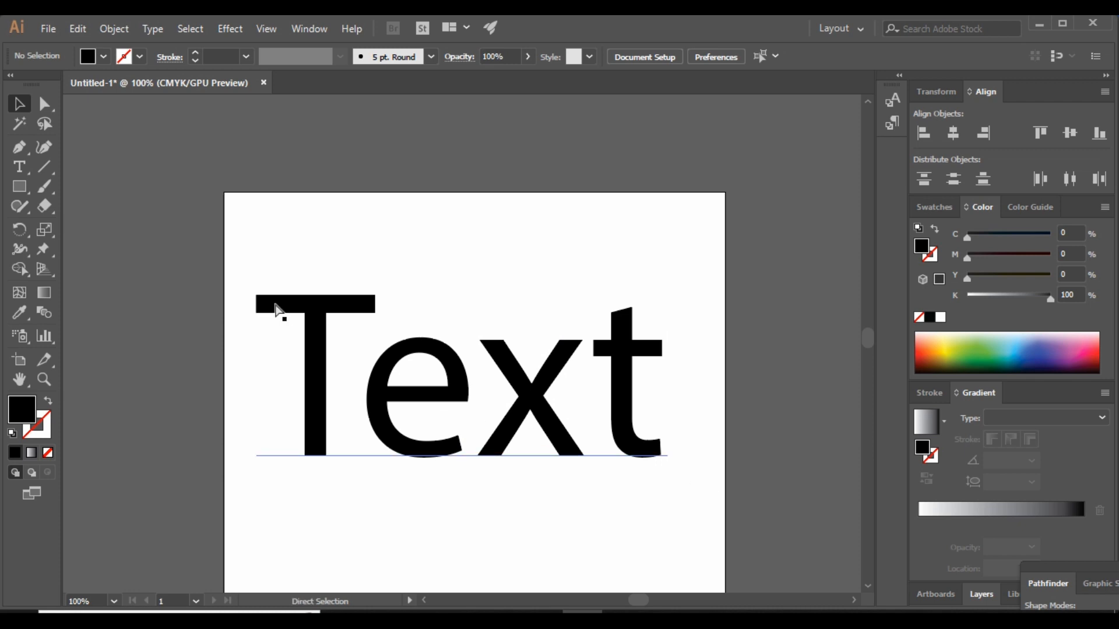
pyautogui.hotkey('ctrl', 'z')
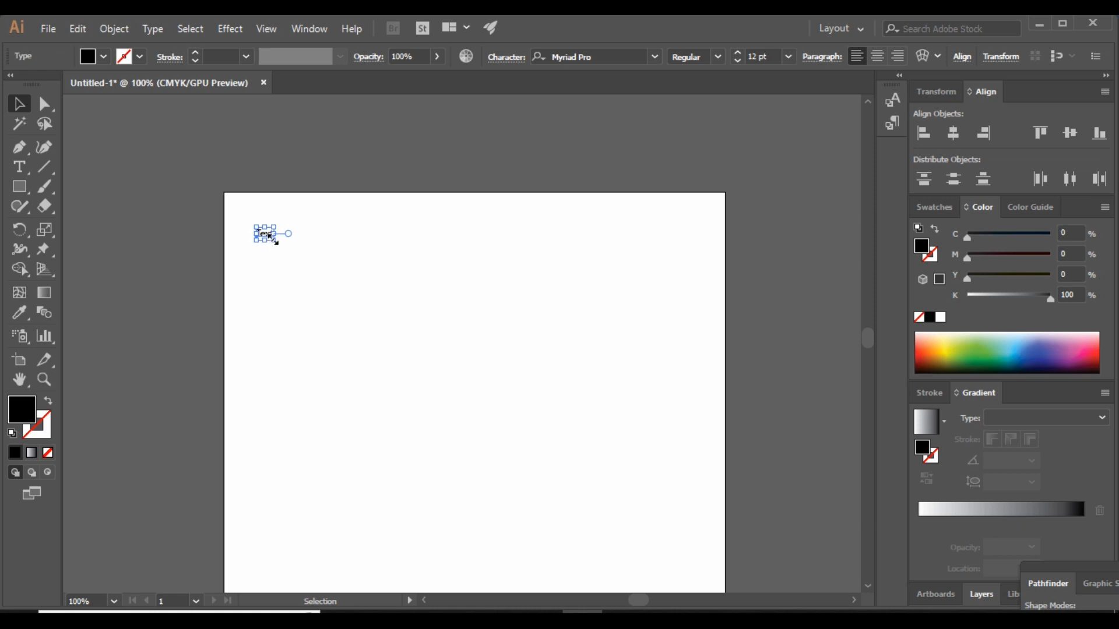
# Step: Scale the type object proportionally to about 96 pt and move it toward the artboard's horizontal centre
pyautogui.moveTo(275, 241); pyautogui.dragTo(392, 322)
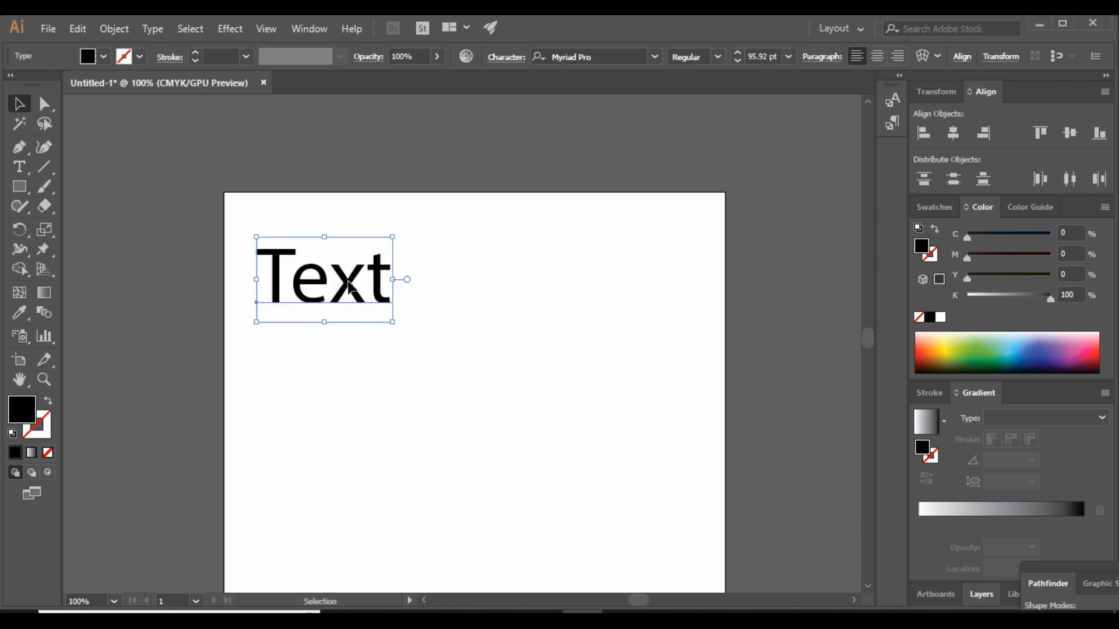
pyautogui.moveTo(348, 280); pyautogui.dragTo(449, 312)
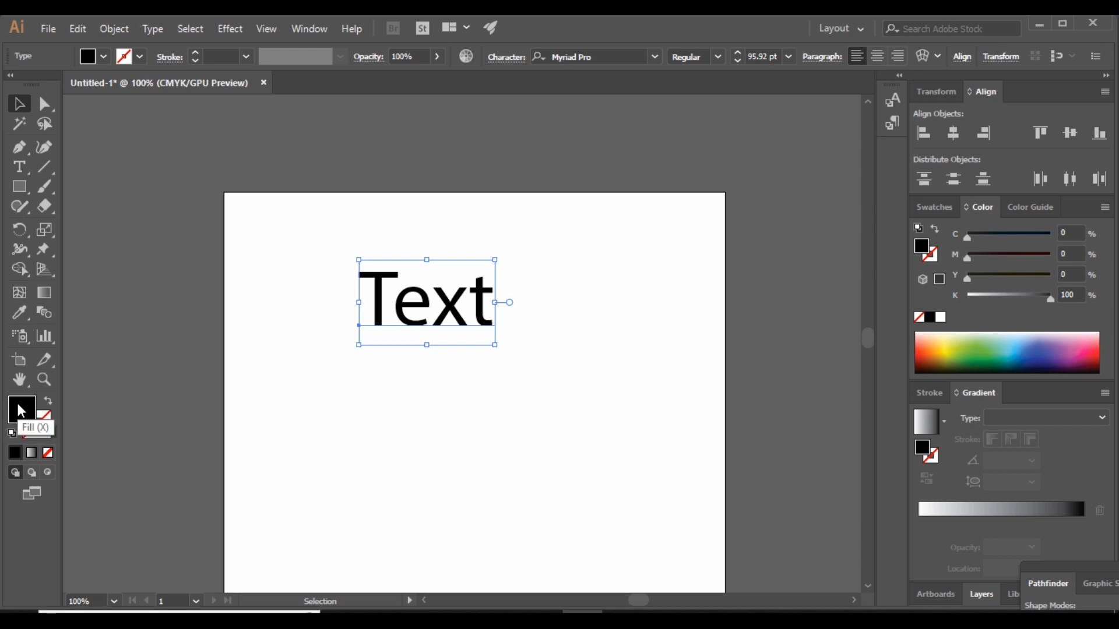
# Step: Try an orange and a teal fill on the text, and add a red stroke around the letters
pyautogui.click(921, 352)
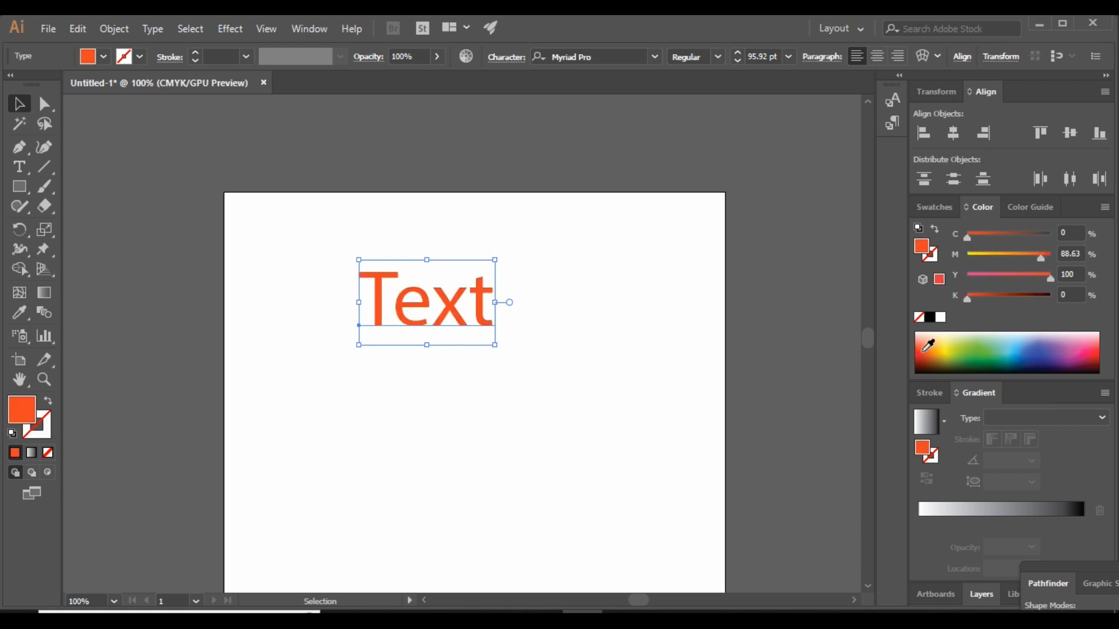
pyautogui.click(1007, 357)
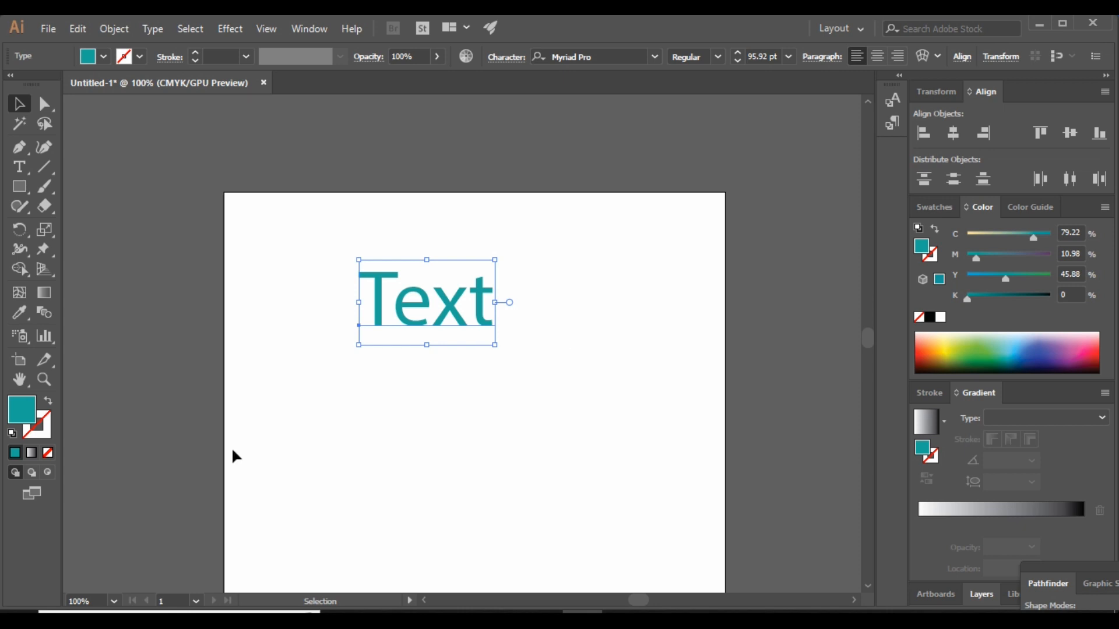
pyautogui.click(45, 418)
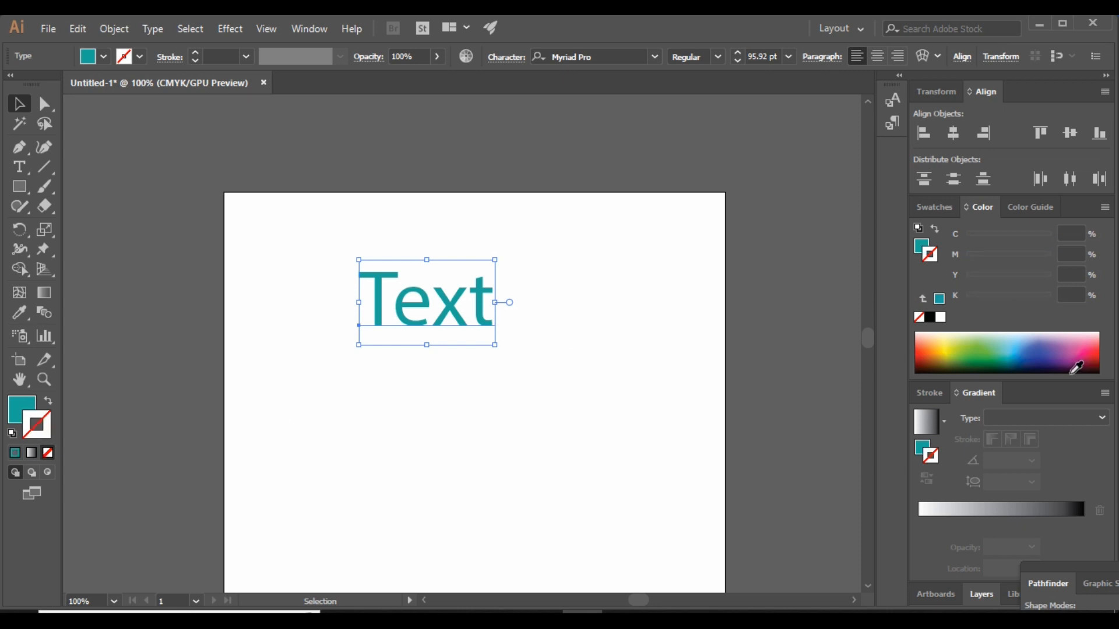
pyautogui.click(1091, 354)
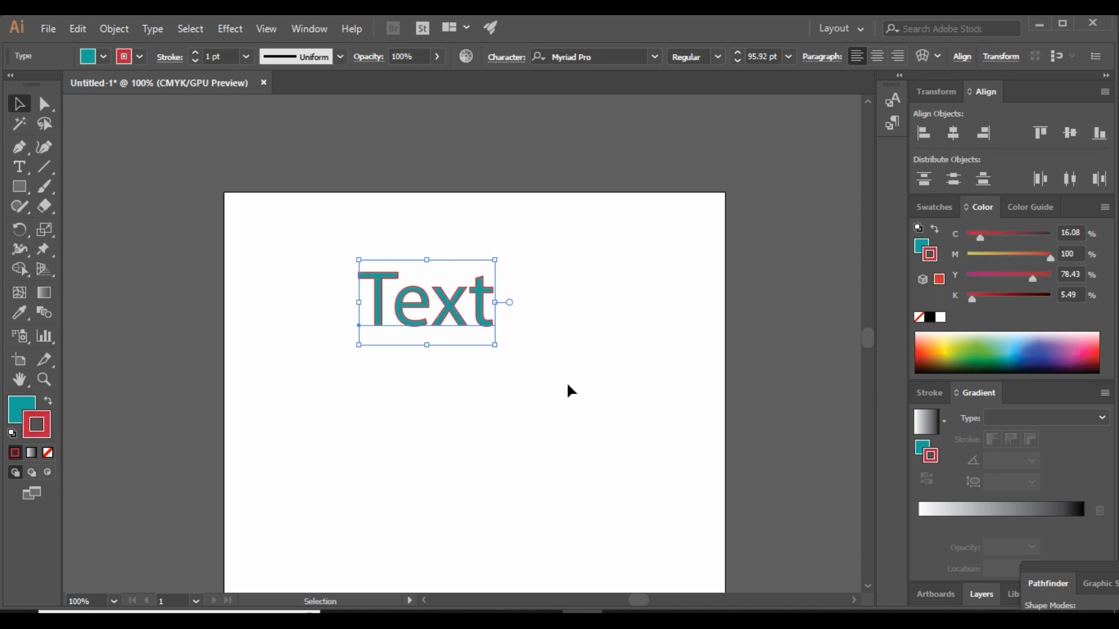
pyautogui.click(523, 357)
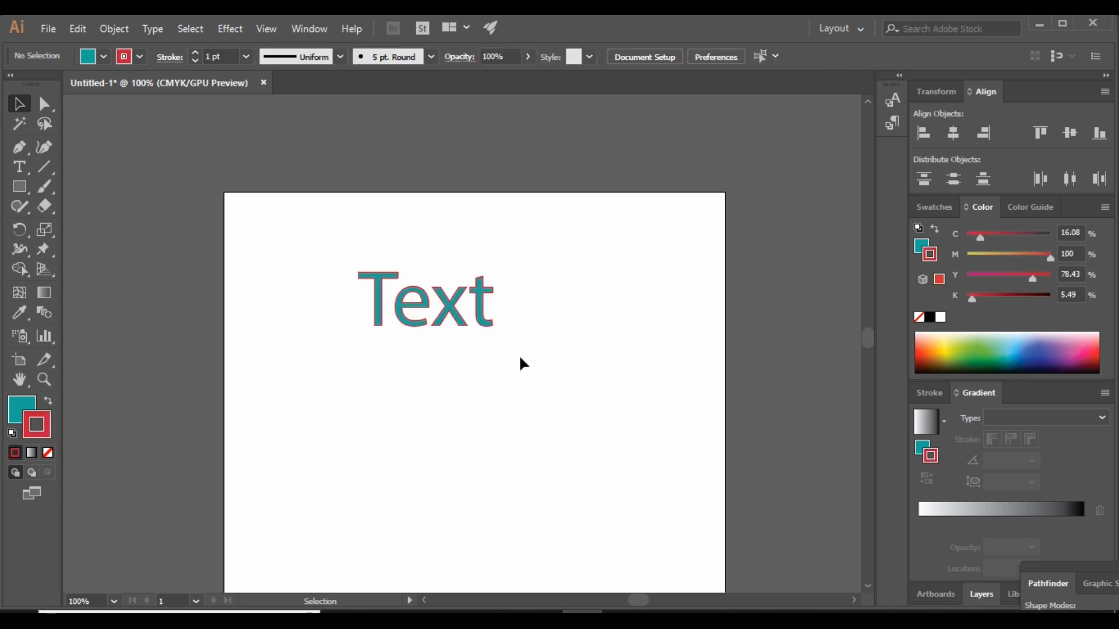
# Step: Reset the text to a black fill with no stroke, and shift it toward the artboard's left edge
pyautogui.click(452, 307)
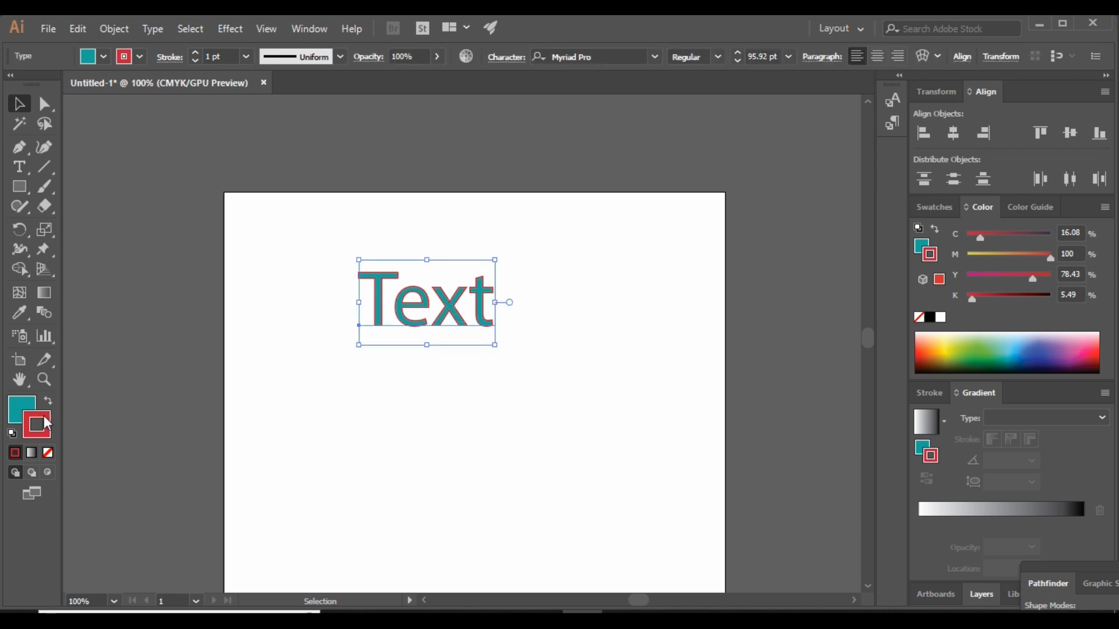
pyautogui.click(46, 453)
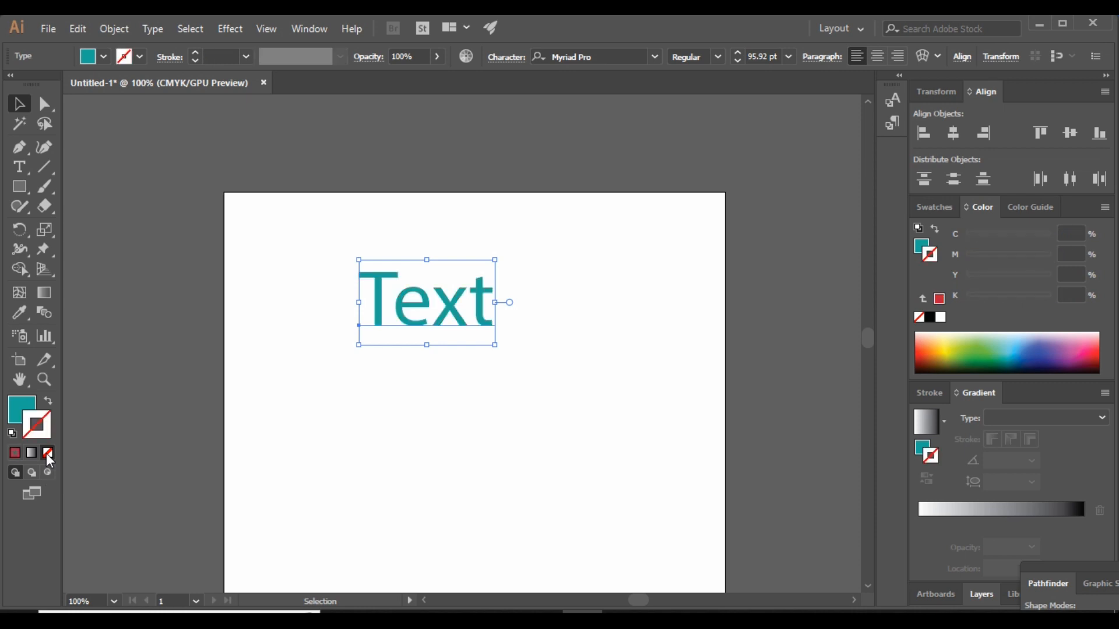
pyautogui.click(19, 407)
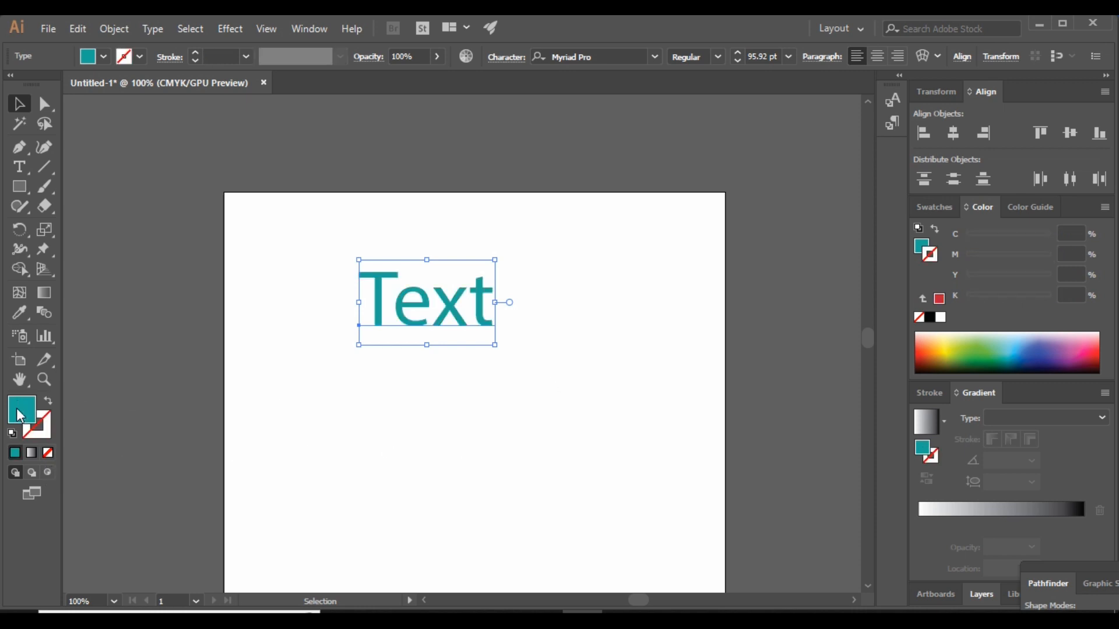
pyautogui.click(930, 317)
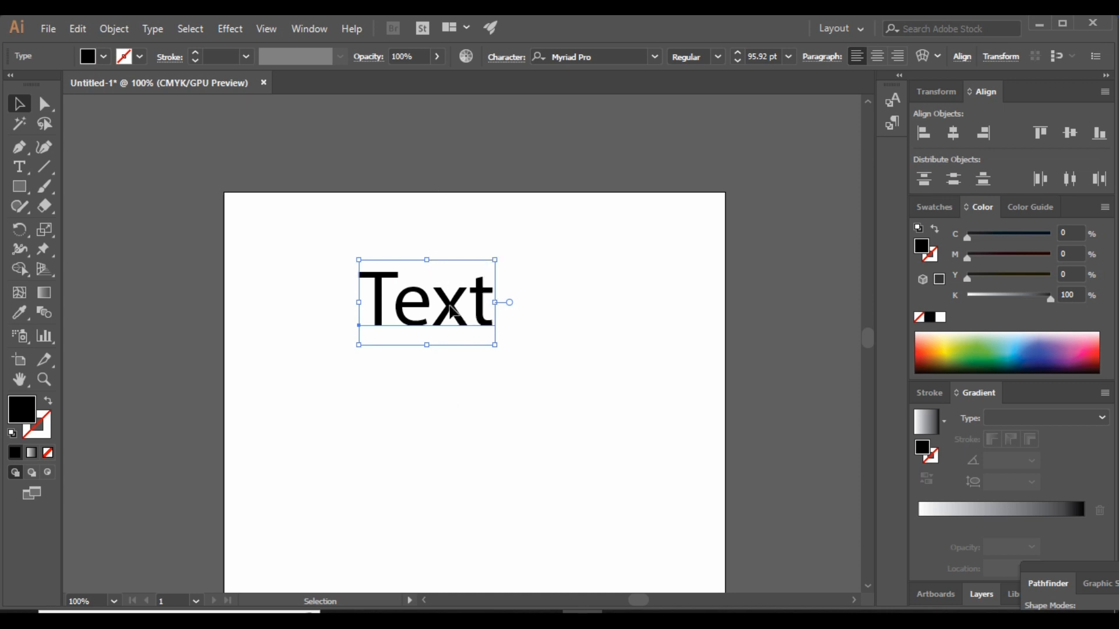
pyautogui.moveTo(452, 305); pyautogui.dragTo(382, 302)
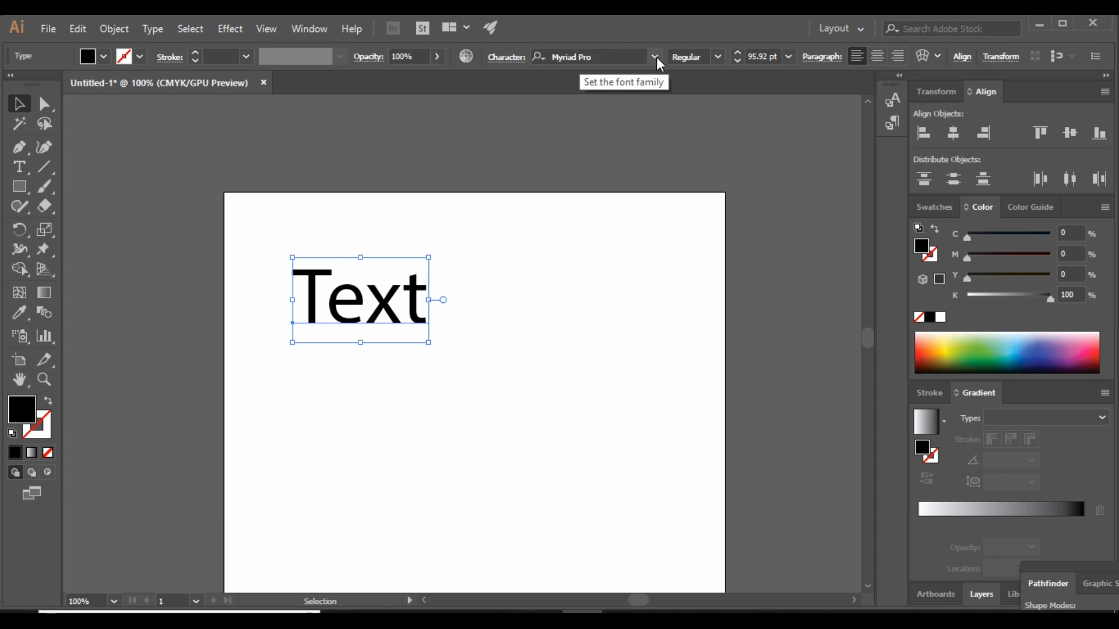
pyautogui.click(611, 56)
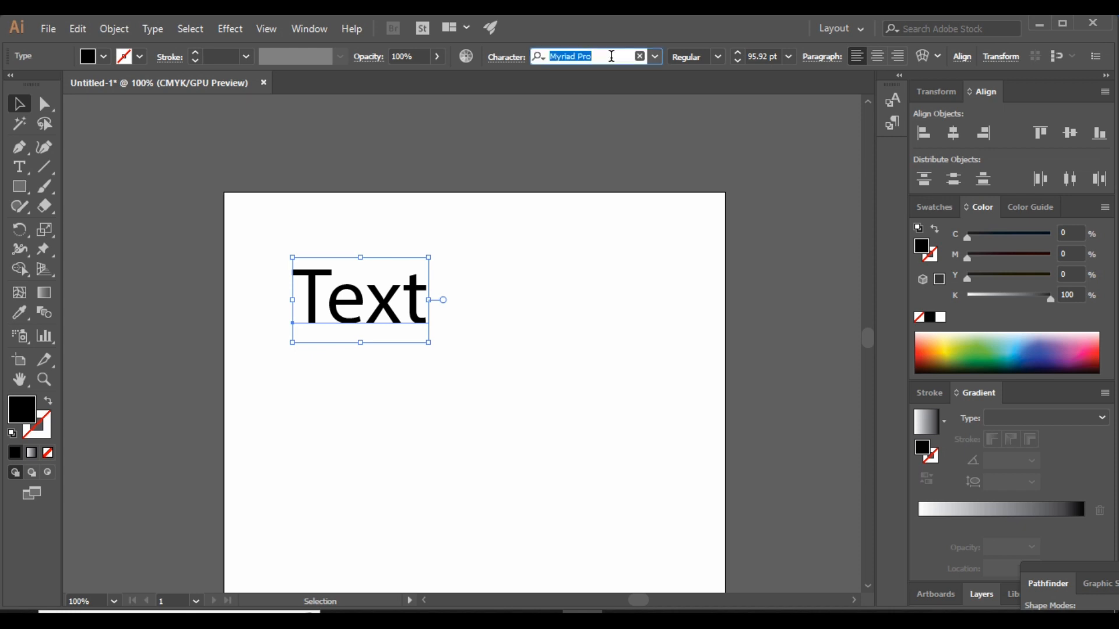
pyautogui.click(611, 56)
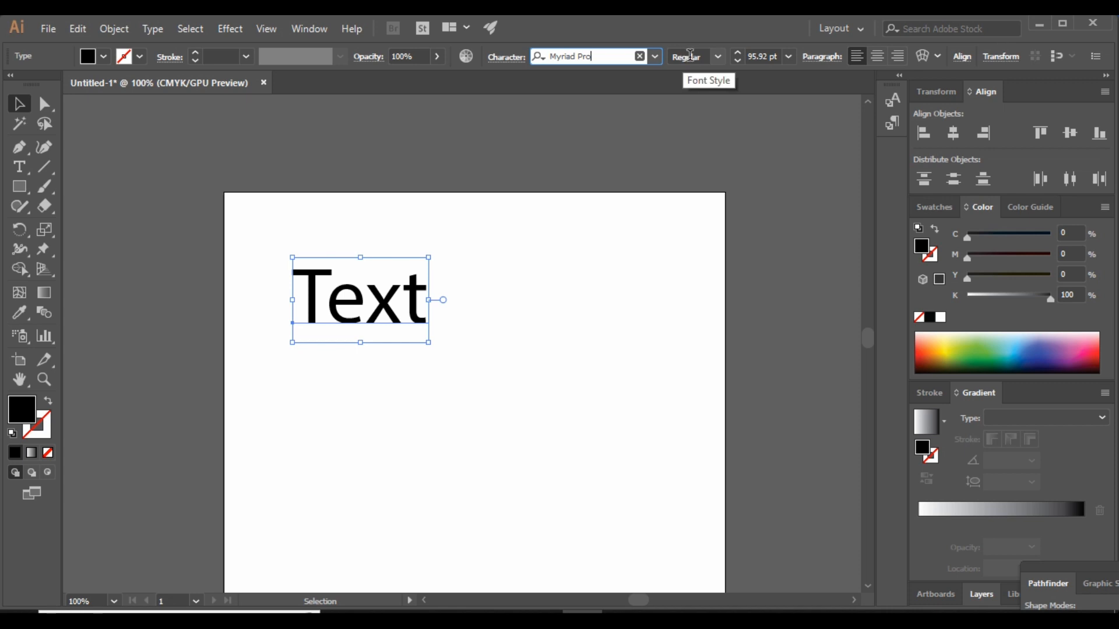
pyautogui.click(716, 57)
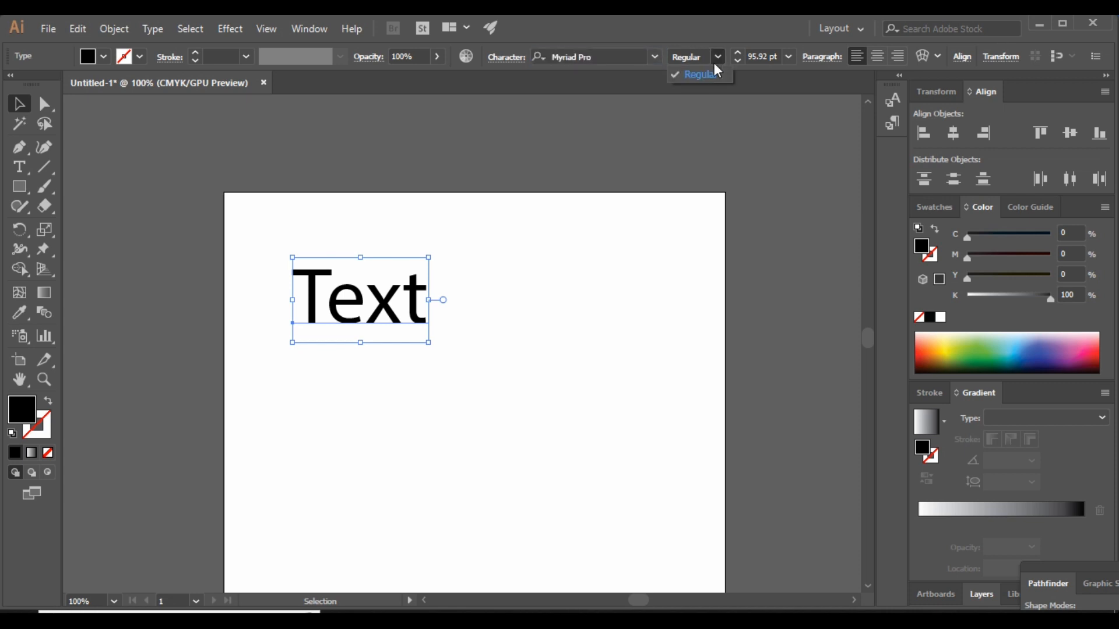
pyautogui.click(706, 75)
pyautogui.click(716, 58)
pyautogui.click(716, 58)
# Step: Try the Times New Roman font on the text, previewing its styles and keeping Regular
pyautogui.click(616, 54)
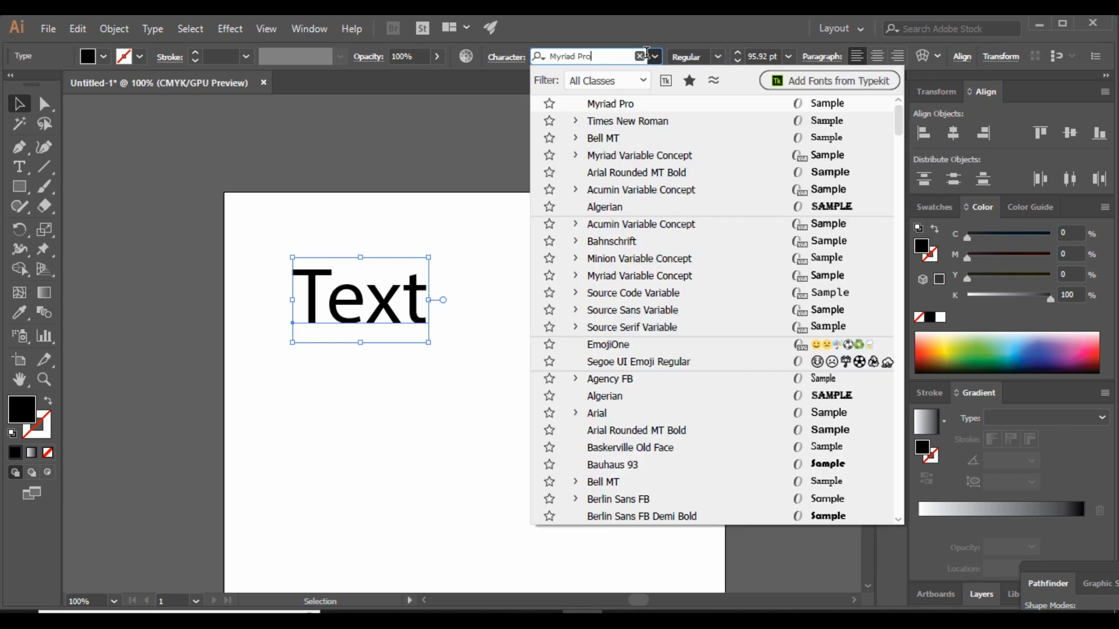
pyautogui.click(621, 123)
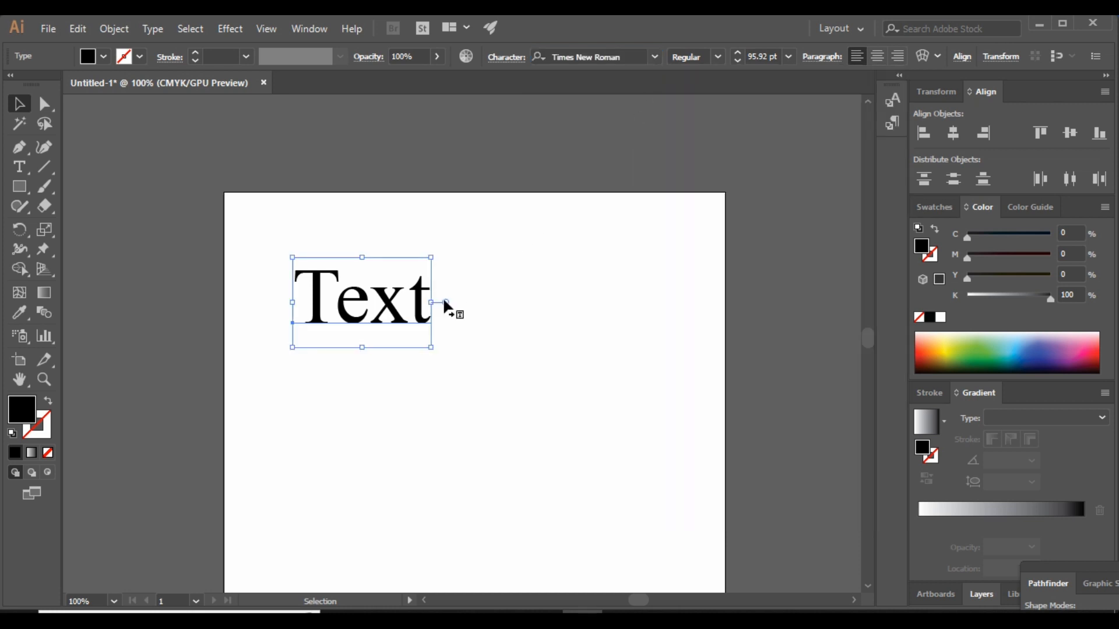
pyautogui.click(716, 58)
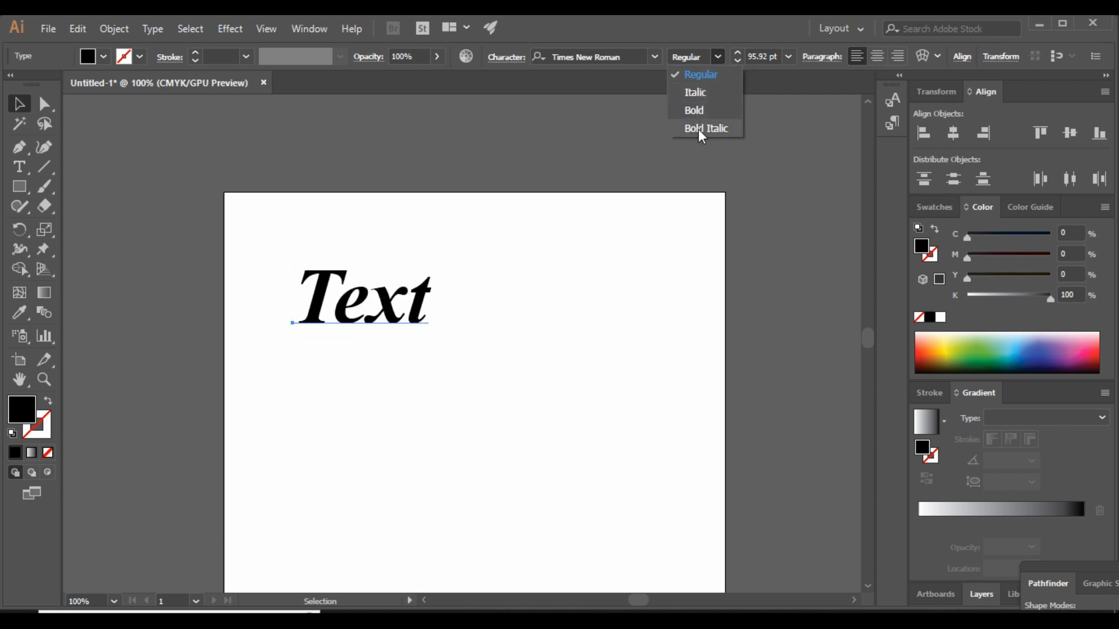
pyautogui.click(696, 73)
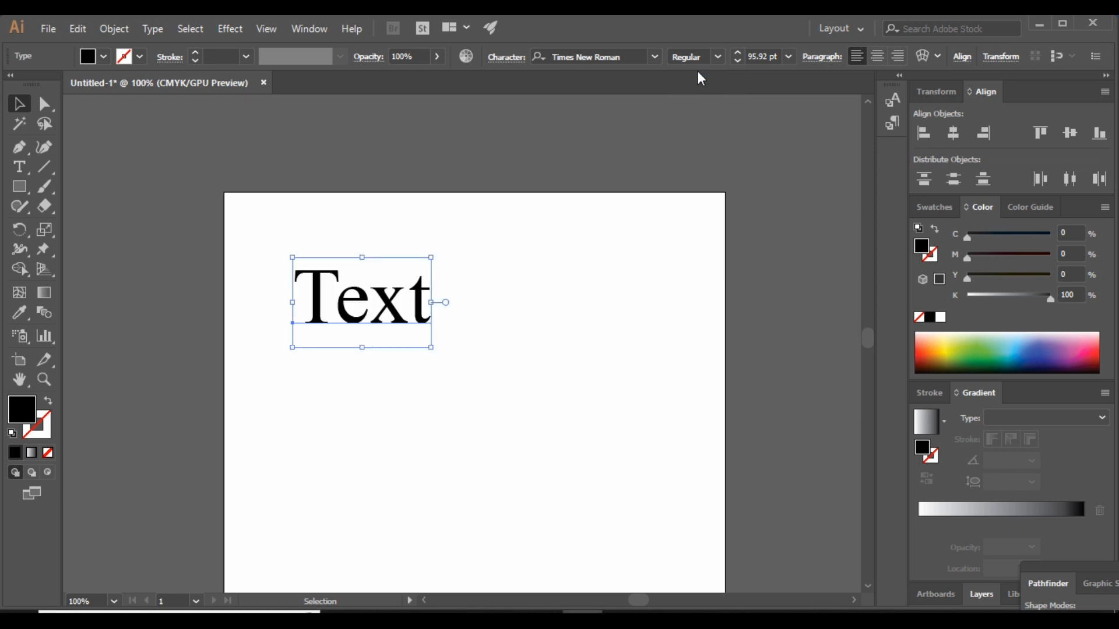
# Step: Try the Arial font on the text, preview its styles, and set the font back to Myriad Pro
pyautogui.click(656, 57)
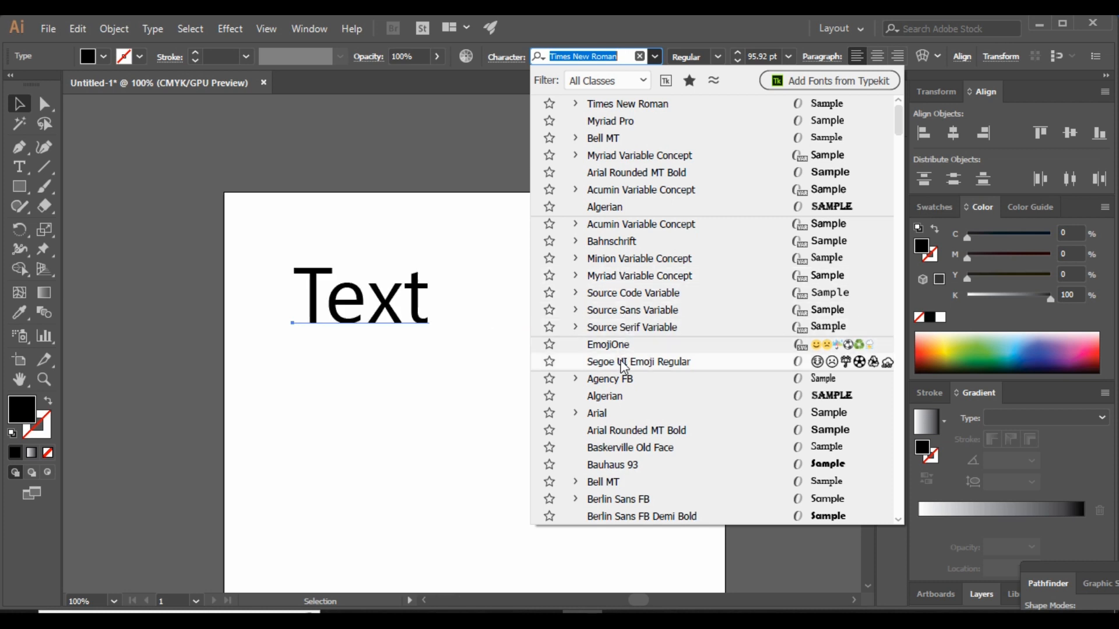
pyautogui.click(598, 413)
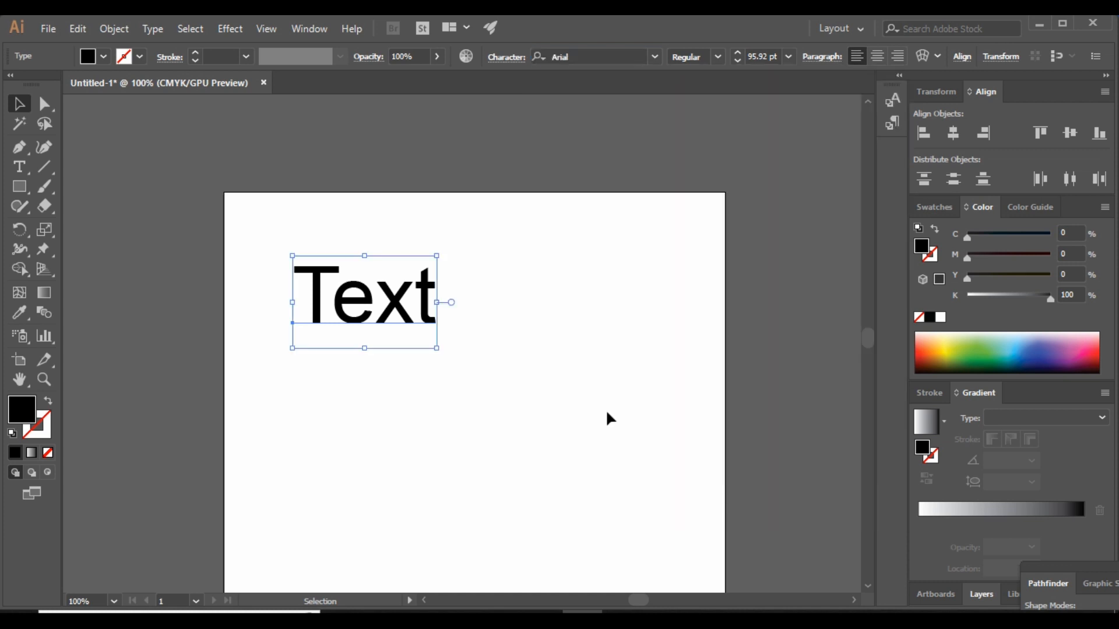
pyautogui.click(718, 58)
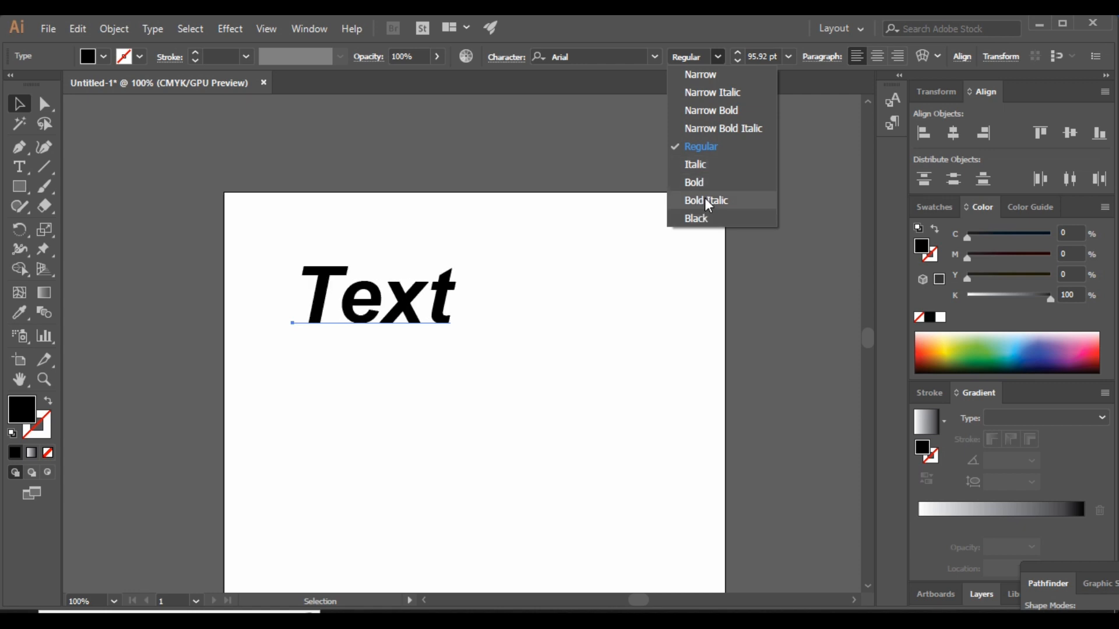
pyautogui.click(696, 53)
pyautogui.click(653, 56)
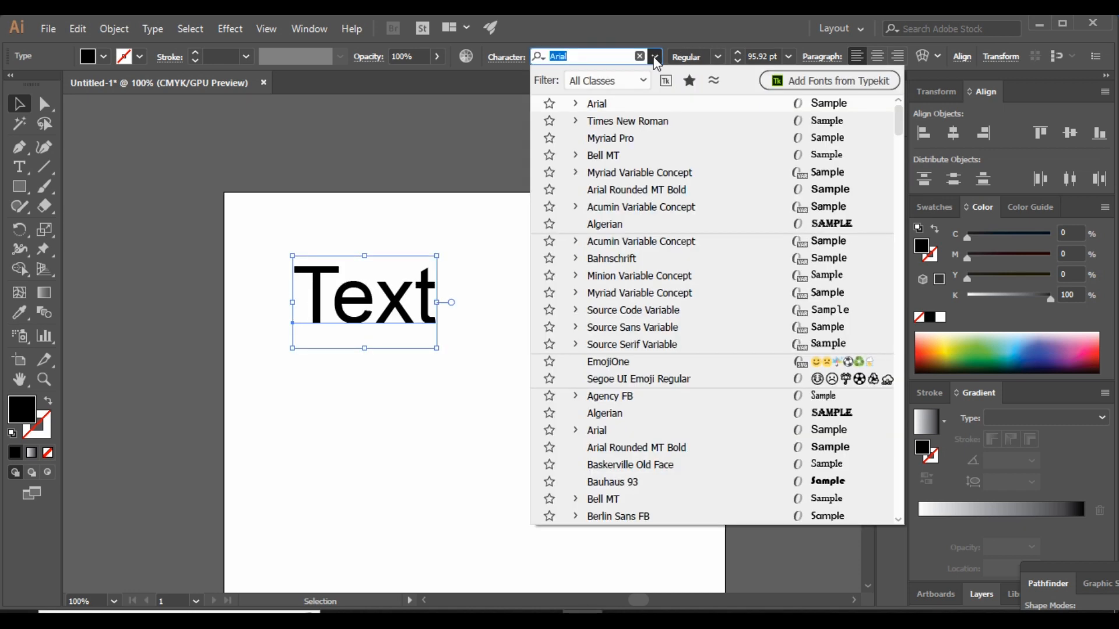
pyautogui.click(627, 138)
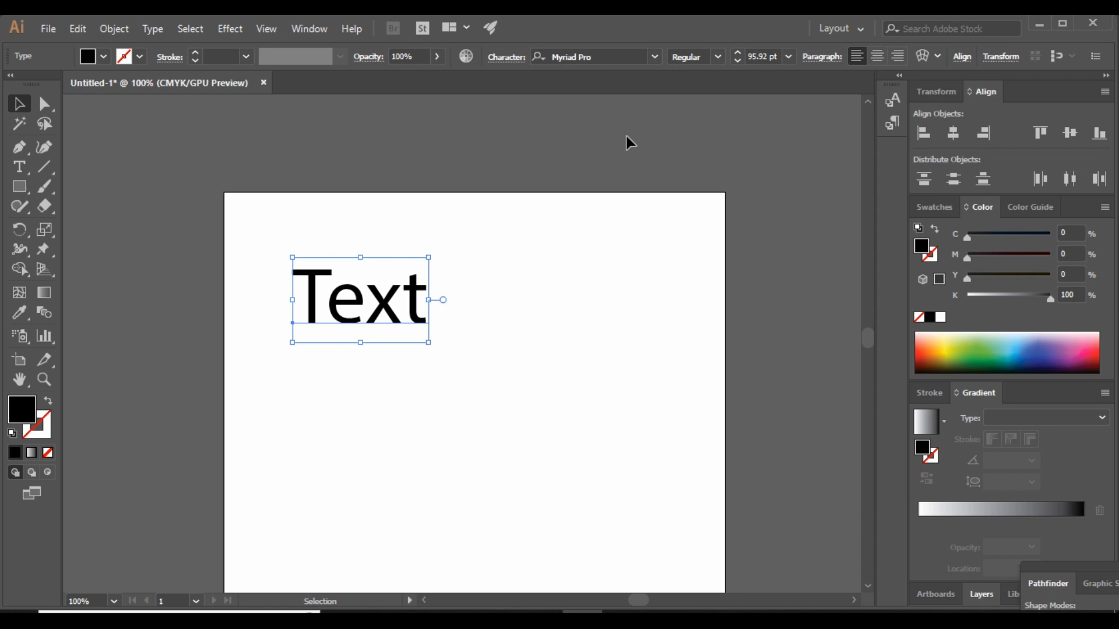
# Step: Step the text's font size up and down, finishing at 103 pt
pyautogui.click(757, 53)
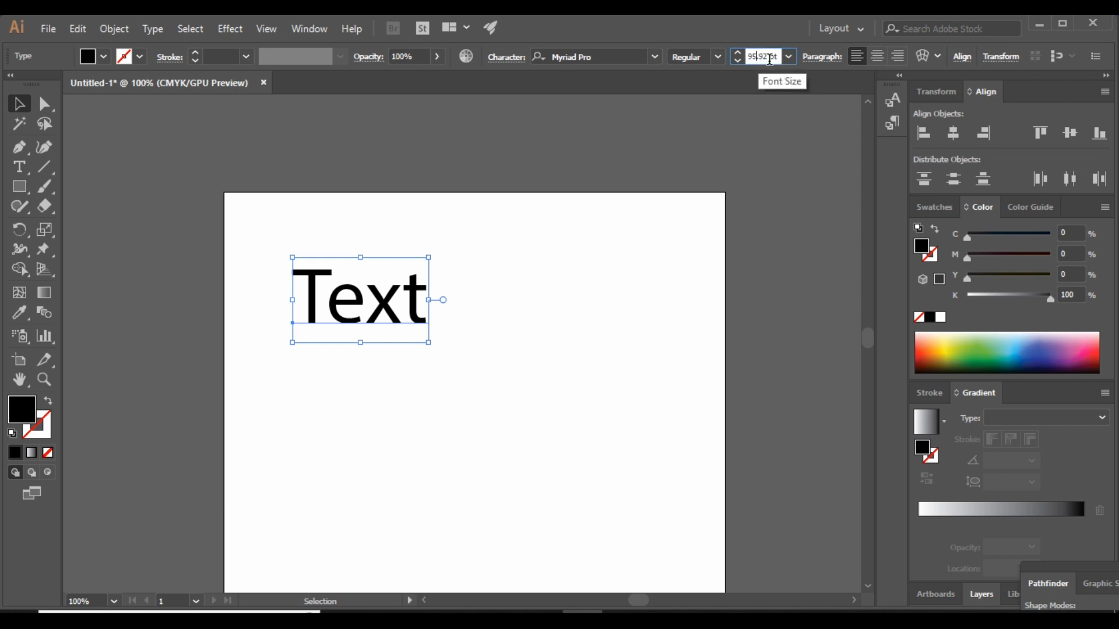
pyautogui.scroll(12, 768, 57)
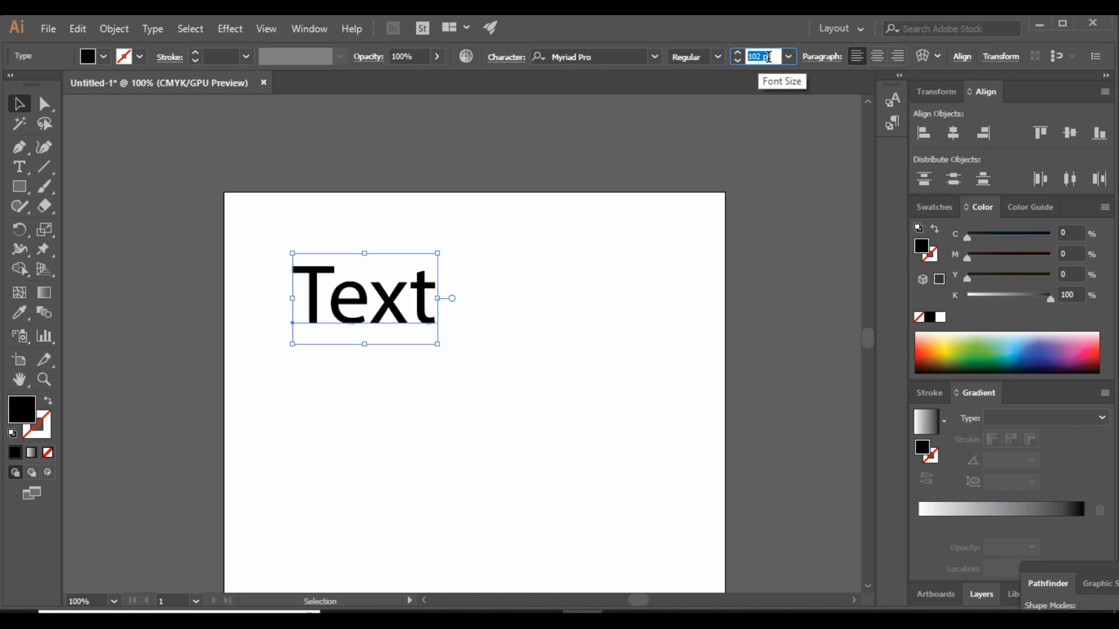
pyautogui.scroll(-12, 769, 56)
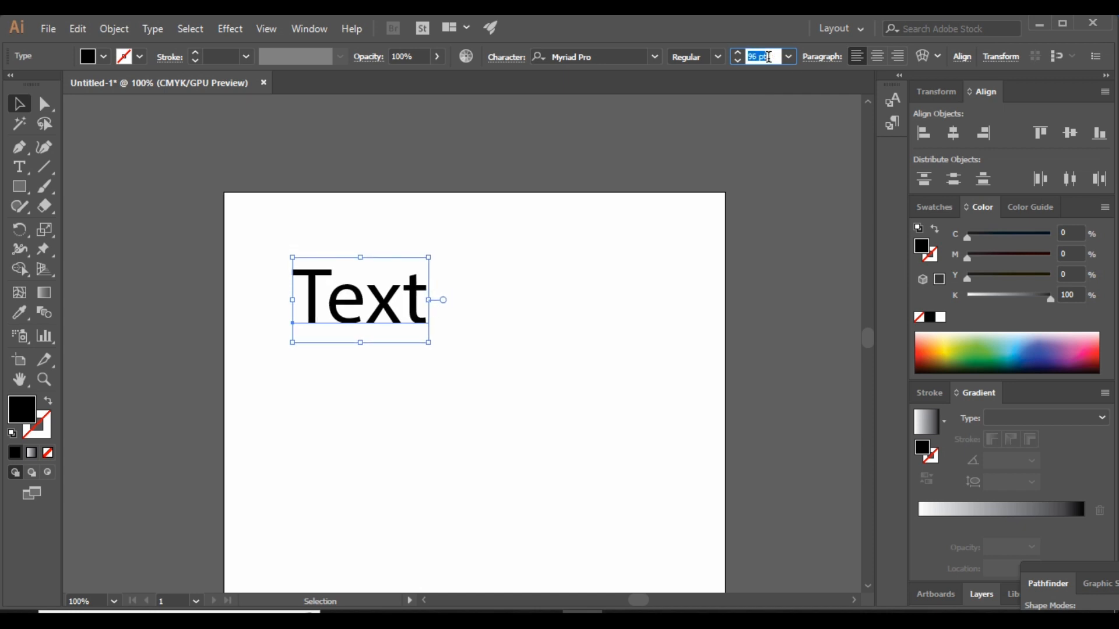
pyautogui.click(737, 53)
pyautogui.click(737, 53)
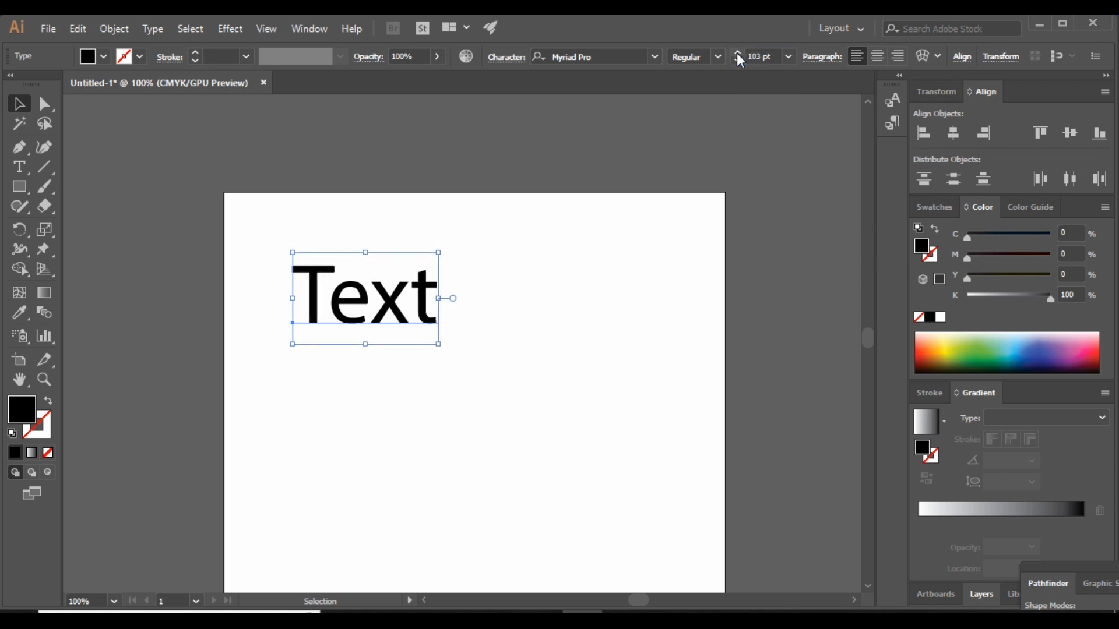
pyautogui.click(738, 53)
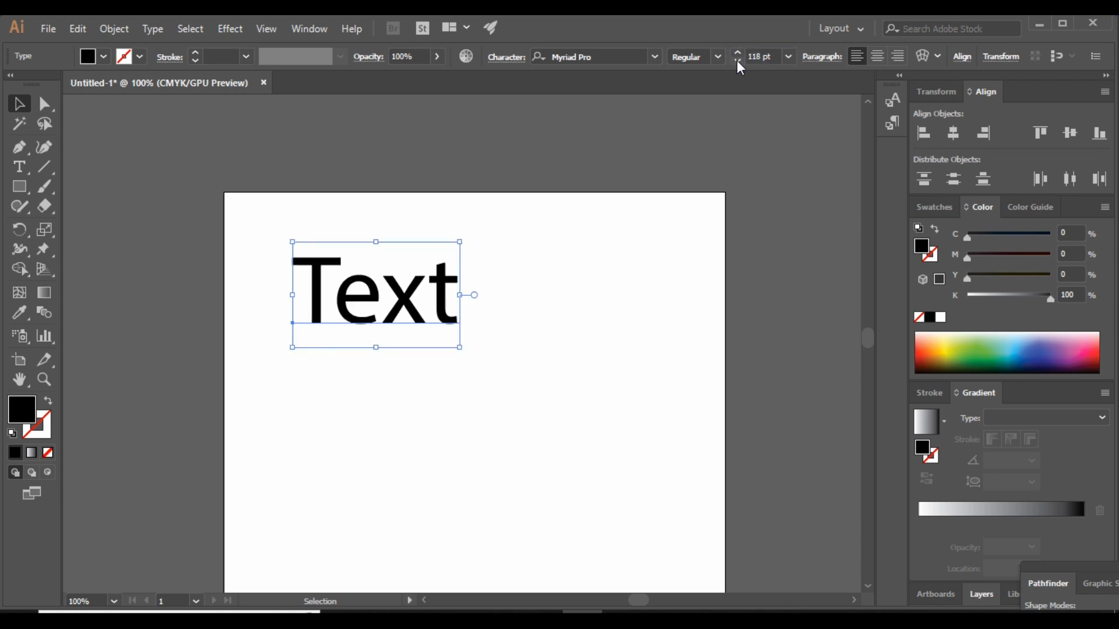
pyautogui.click(737, 61)
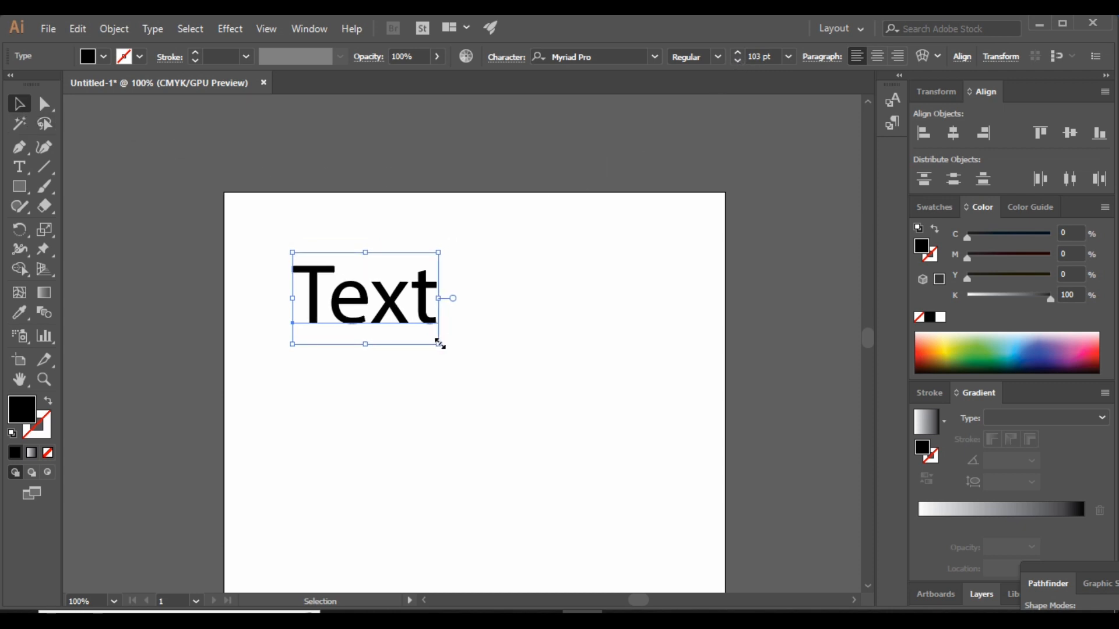
# Step: Try scaling the text object up to about 187 pt by its bounding box, and undo it
pyautogui.moveTo(440, 344); pyautogui.dragTo(613, 415)
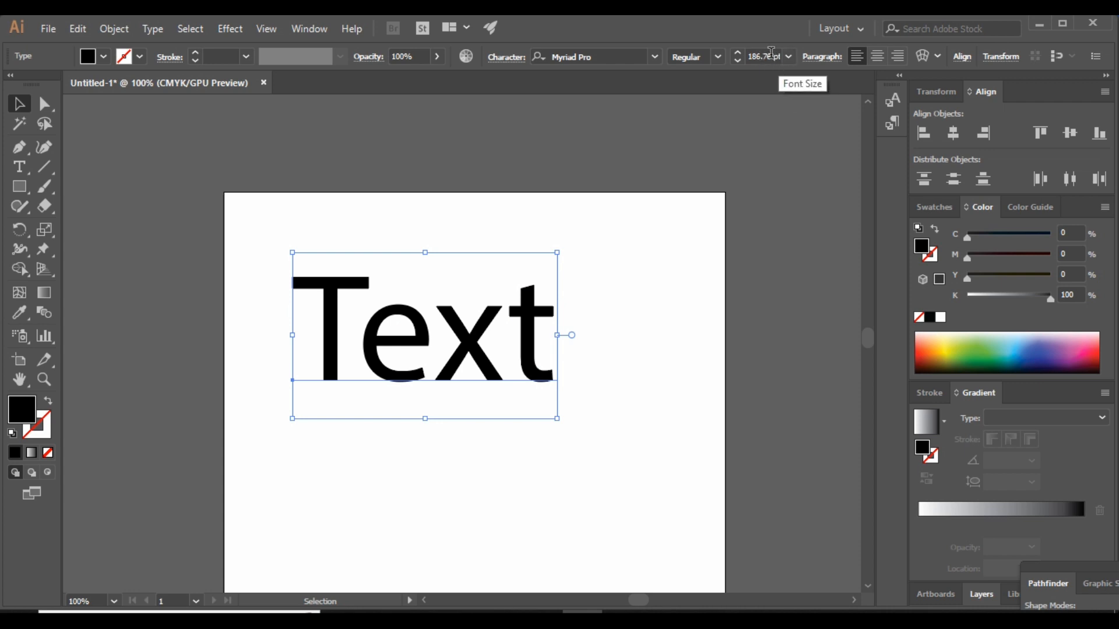
pyautogui.press('a')
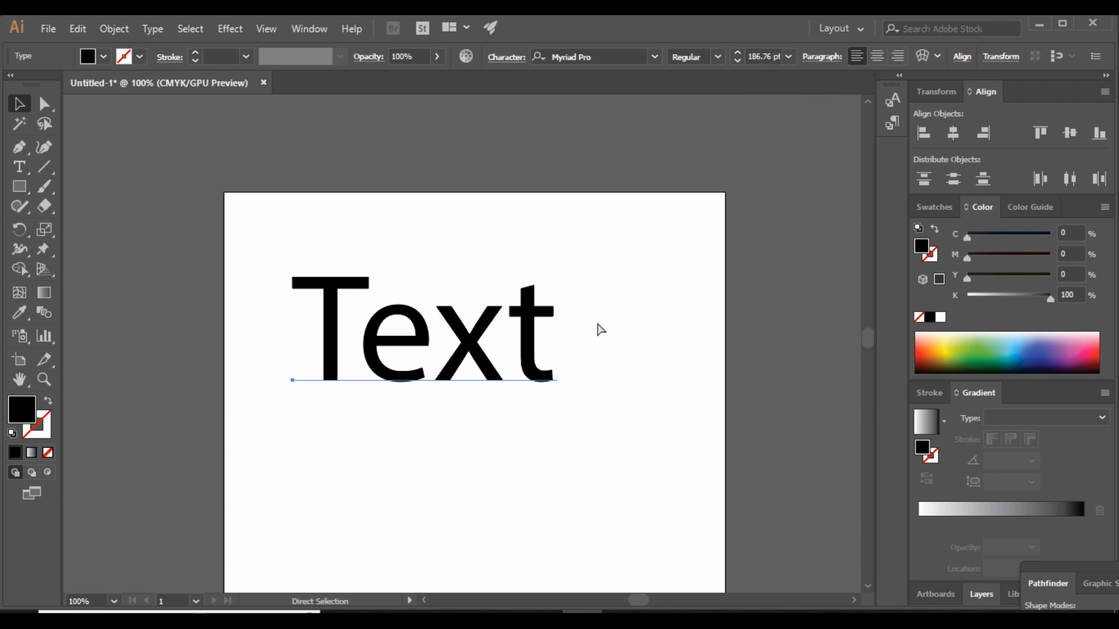
pyautogui.hotkey('ctrl', 'z')
pyautogui.press('v')
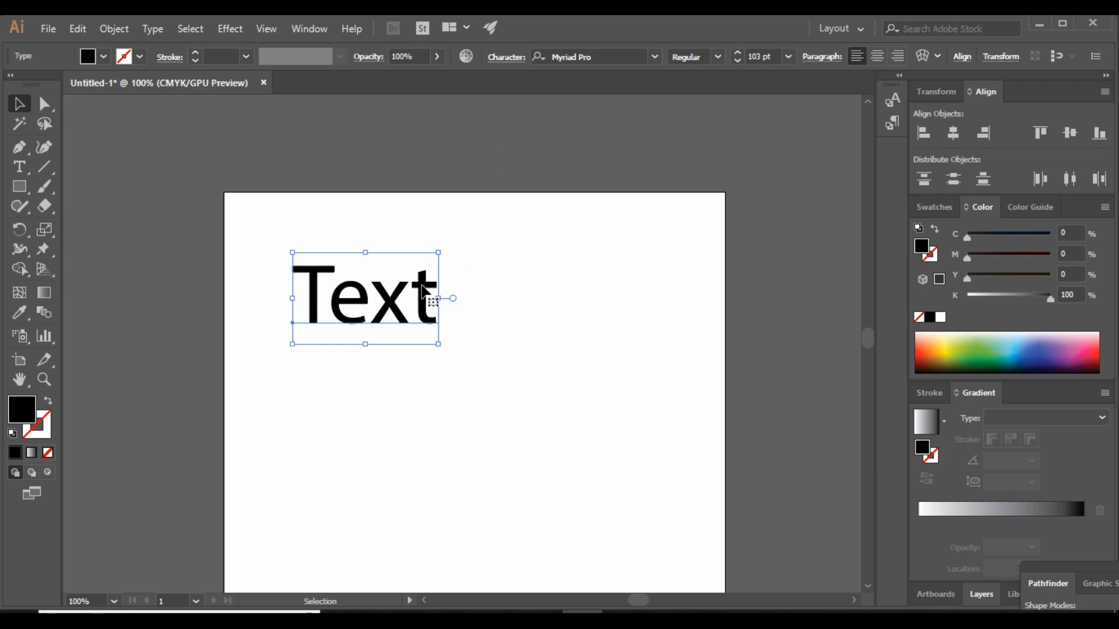
# Step: Reselect the text object and show the Character panel, placing it over the artboard's upper right corner
pyautogui.click(486, 293)
pyautogui.click(399, 298)
pyautogui.click(299, 28)
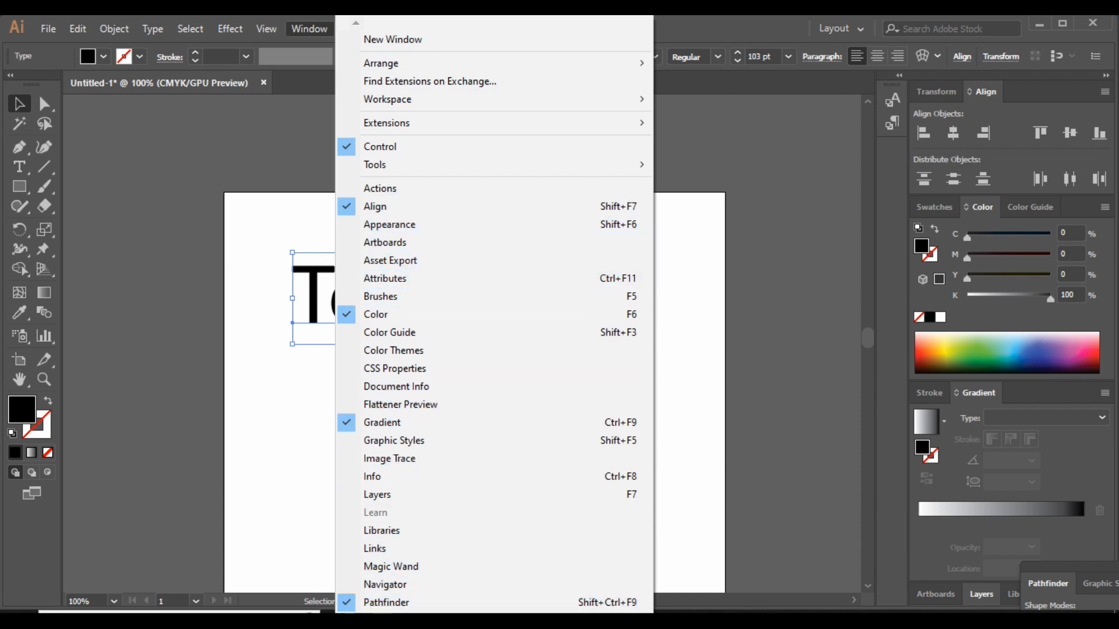
pyautogui.moveTo(396, 618)
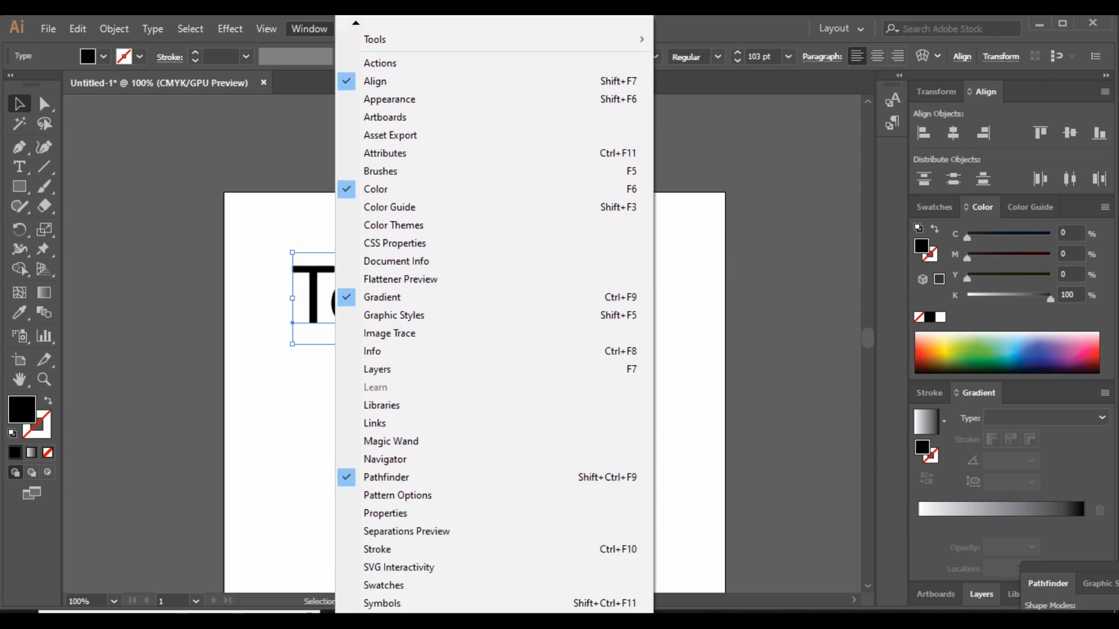
pyautogui.moveTo(389, 565)
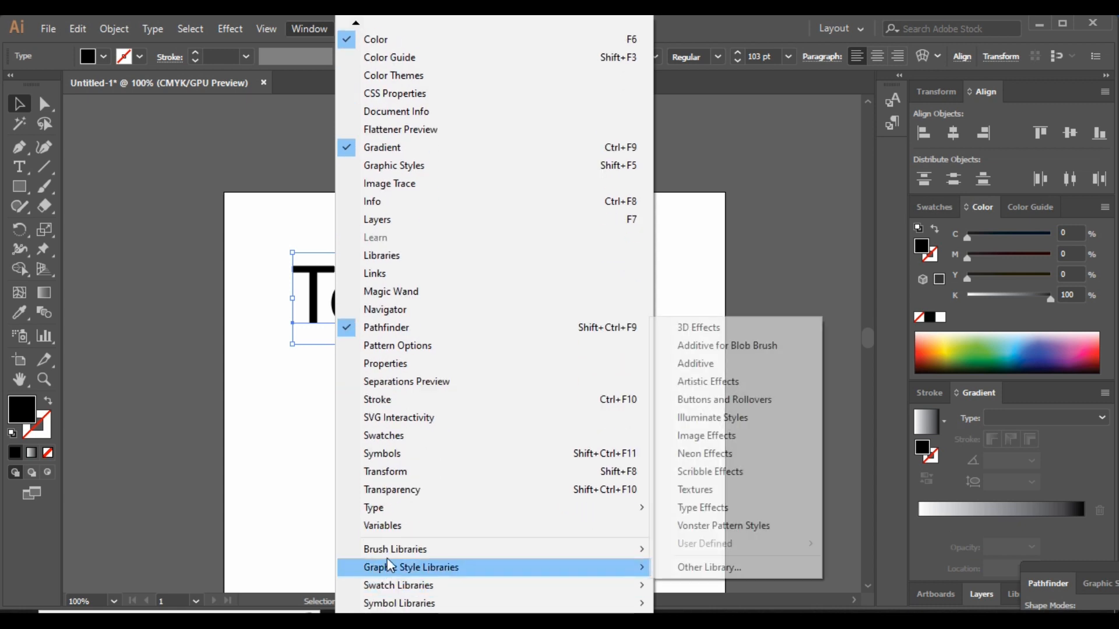
pyautogui.moveTo(383, 508)
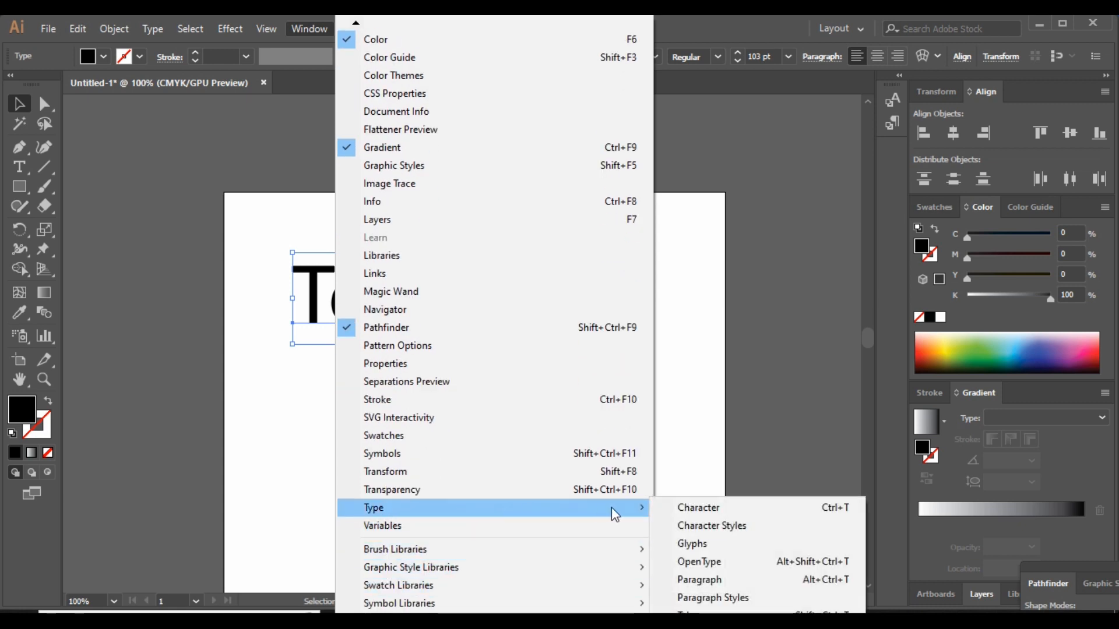
pyautogui.click(704, 510)
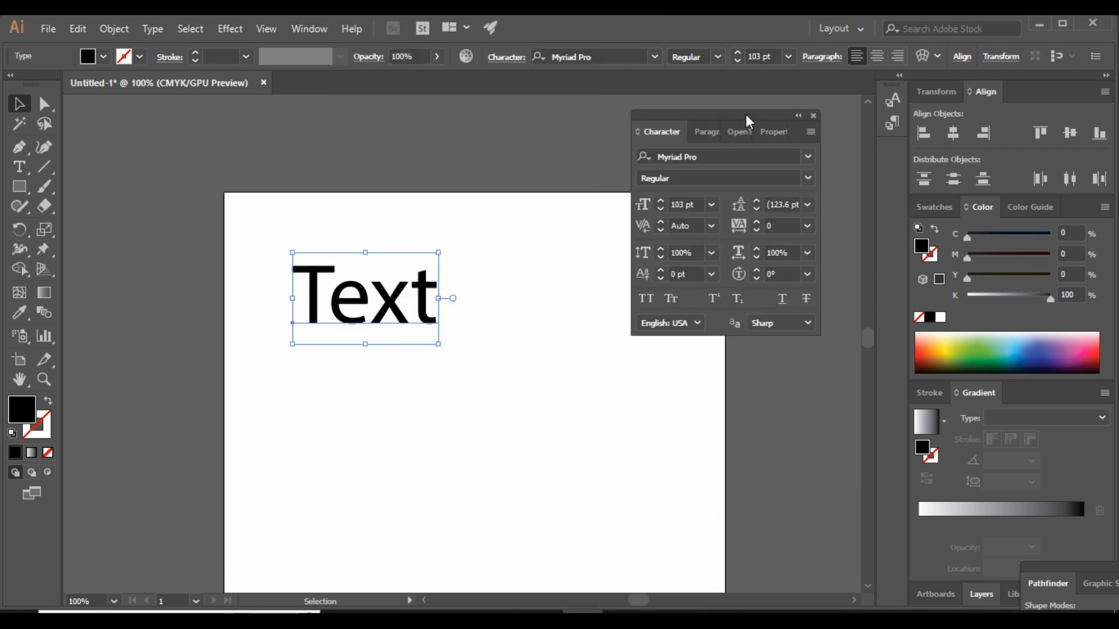
pyautogui.moveTo(745, 114); pyautogui.dragTo(779, 134)
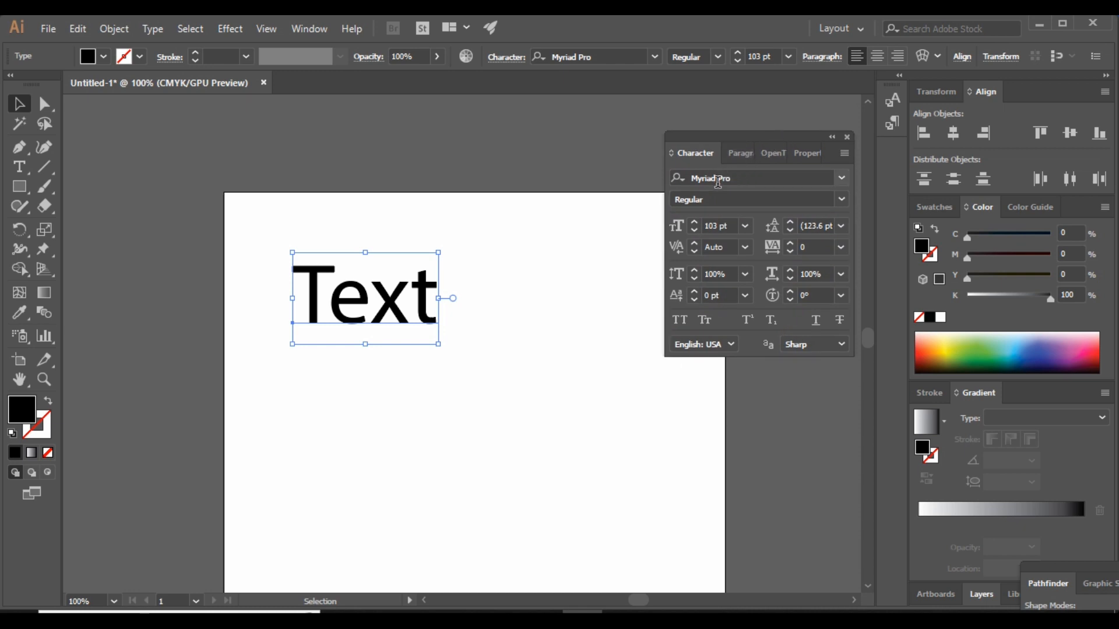
pyautogui.click(841, 178)
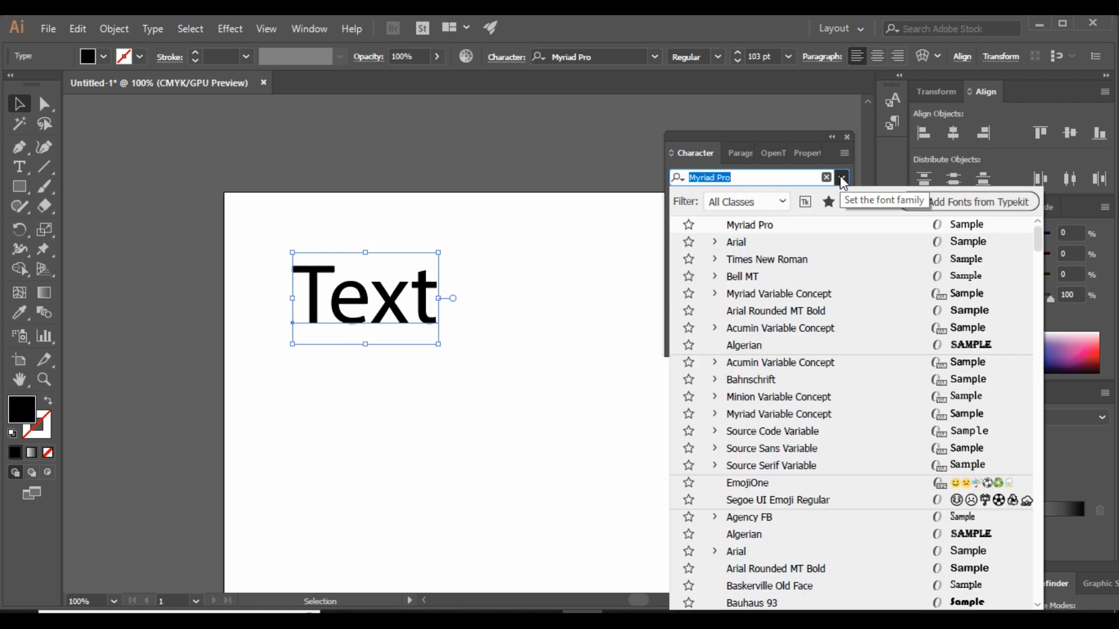
pyautogui.click(840, 178)
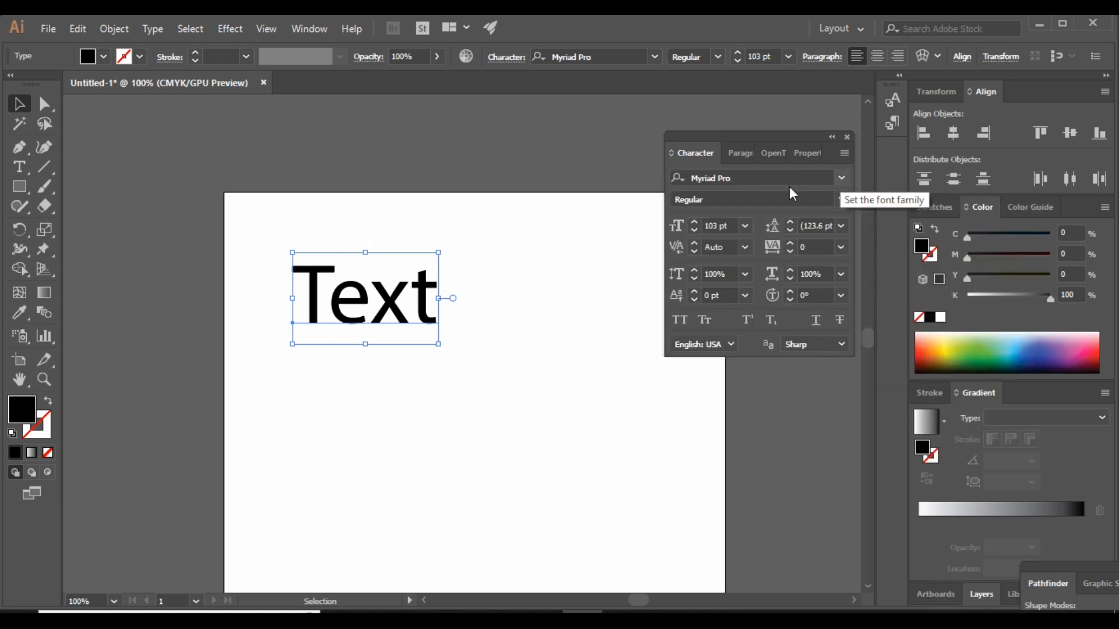
pyautogui.click(841, 200)
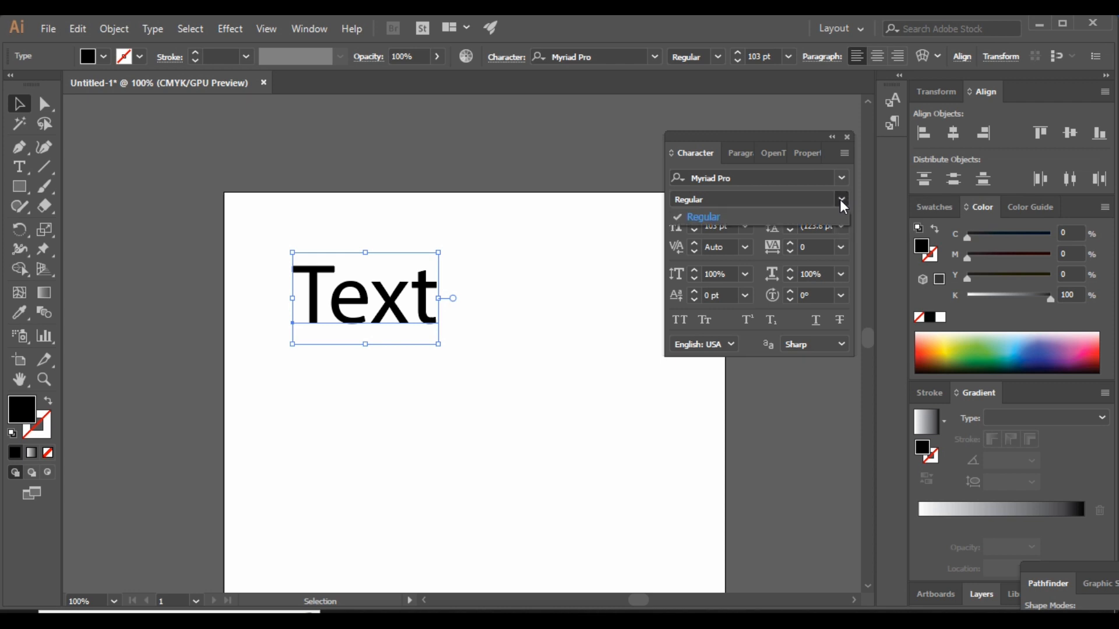
pyautogui.click(711, 198)
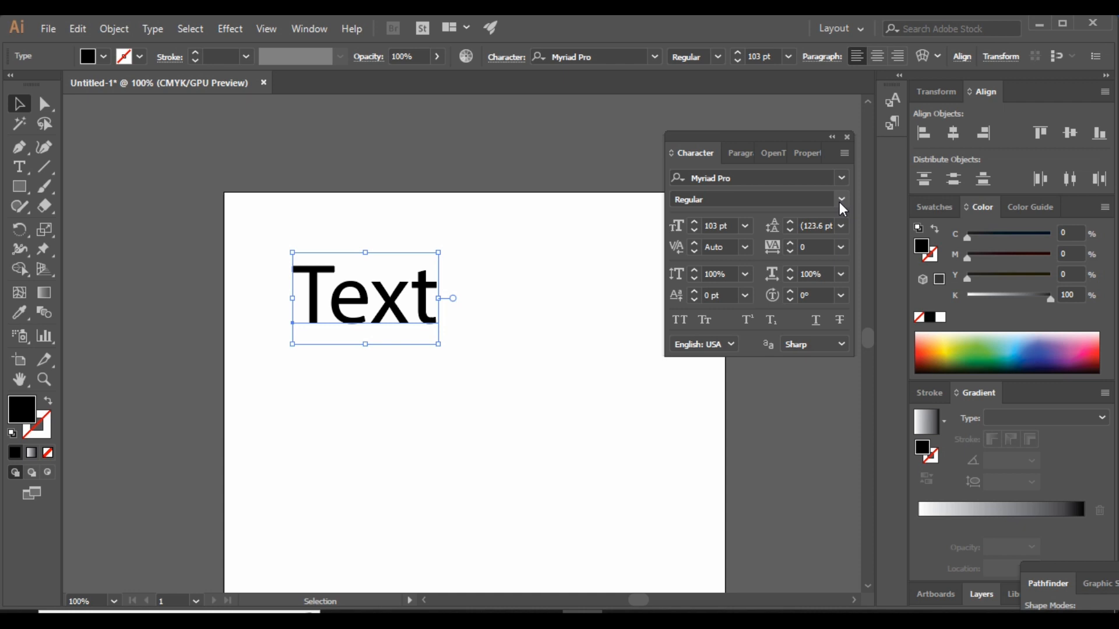
# Step: Raise the text's font size in the Character settings in 1 pt increments, adjusting it up and down to finish at 122 pt
pyautogui.click(716, 225)
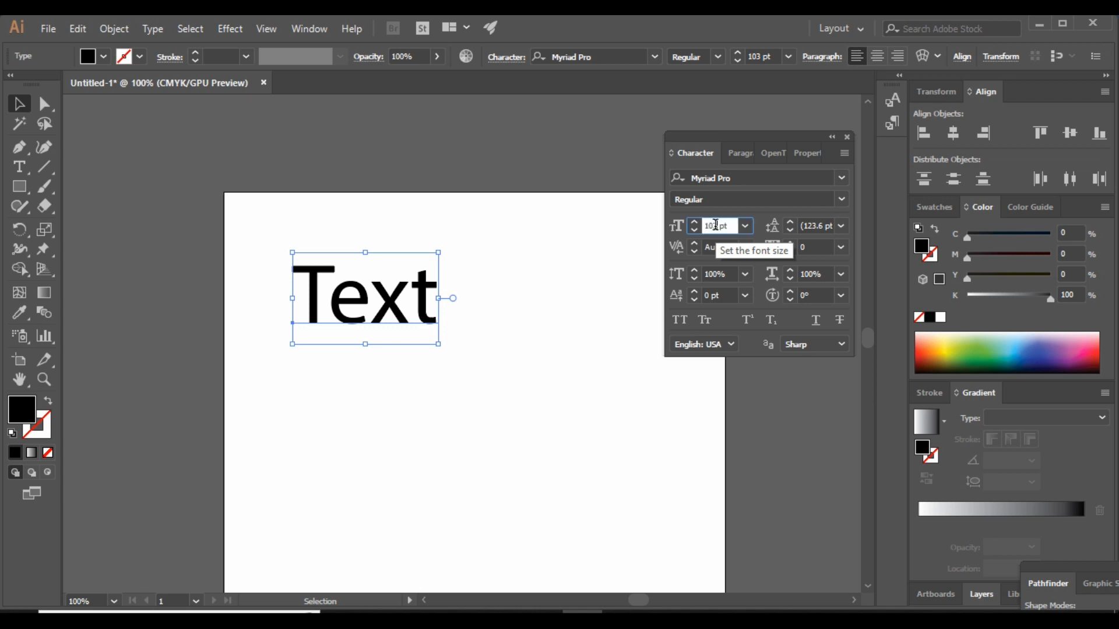
pyautogui.press('Up')
pyautogui.press('Up')
pyautogui.press('Up')
pyautogui.press('Up')
pyautogui.press('Up')
pyautogui.press('Up')
pyautogui.press('Up')
pyautogui.press('Up')
pyautogui.press('Up')
pyautogui.press('Up')
pyautogui.press('Up')
pyautogui.press('Up')
pyautogui.press('Up')
pyautogui.press('Up')
pyautogui.press('Up')
pyautogui.press('Up')
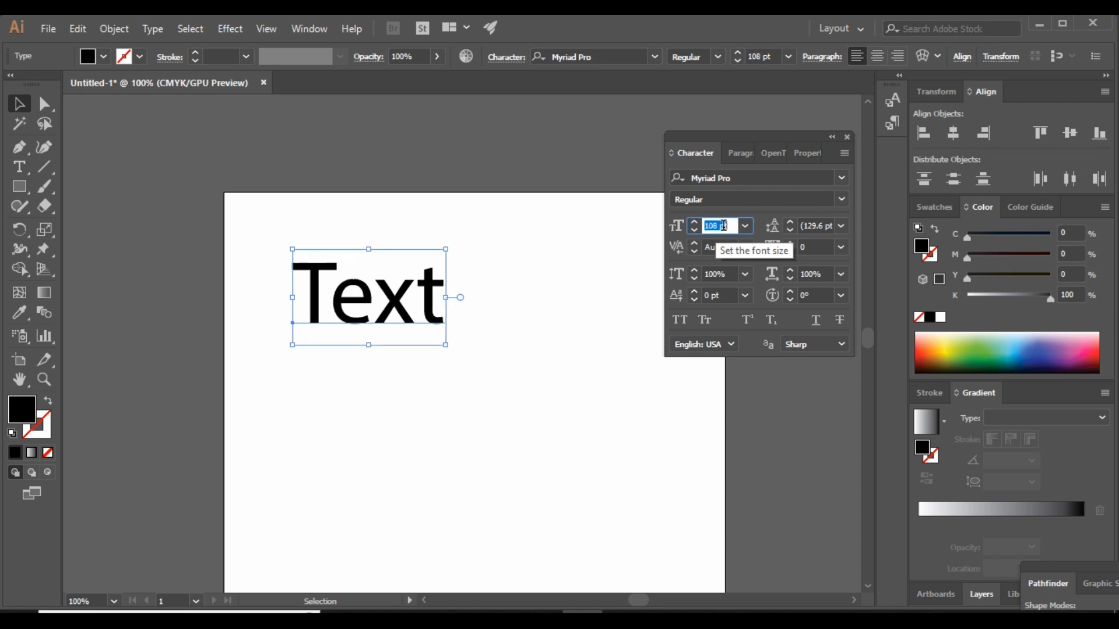
pyautogui.press('Up')
pyautogui.press('Up')
pyautogui.press('Up')
pyautogui.press('Up')
pyautogui.press('Up')
pyautogui.press('Up')
pyautogui.press('Up')
pyautogui.press('Up')
pyautogui.press('Up')
pyautogui.press('Up')
pyautogui.press('Up')
pyautogui.press('Up')
pyautogui.press('Up')
pyautogui.press('Up')
pyautogui.press('Up')
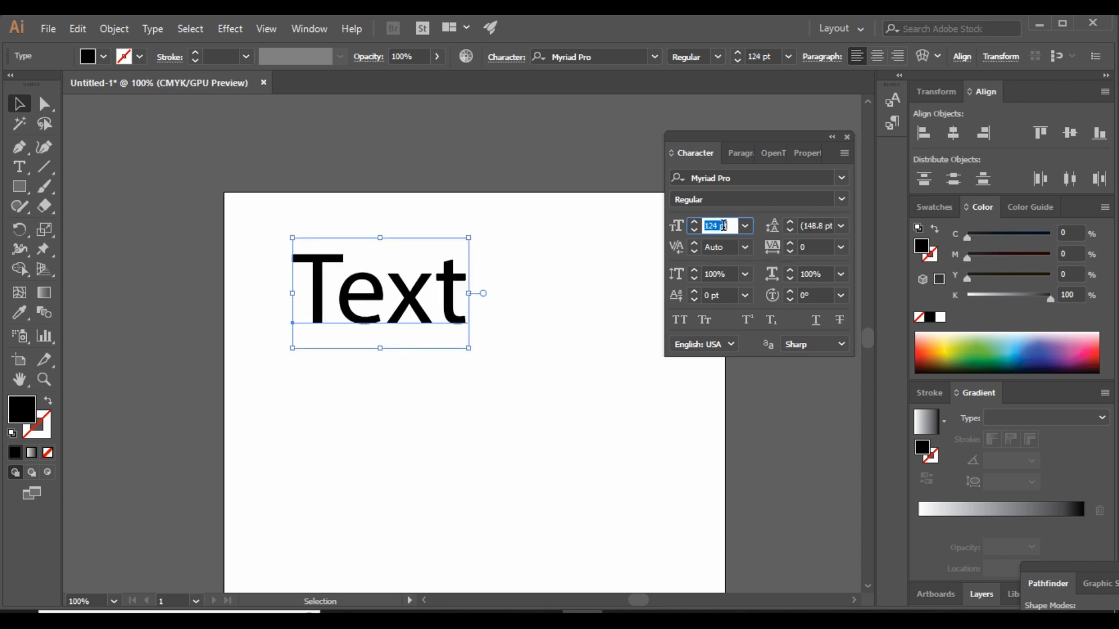
pyautogui.press('Down')
pyautogui.press('Down')
pyautogui.press('Down')
pyautogui.press('Down')
pyautogui.press('Down')
pyautogui.press('Down')
pyautogui.press('Down')
pyautogui.press('Down')
pyautogui.press('Down')
pyautogui.press('Down')
pyautogui.press('Down')
pyautogui.press('Down')
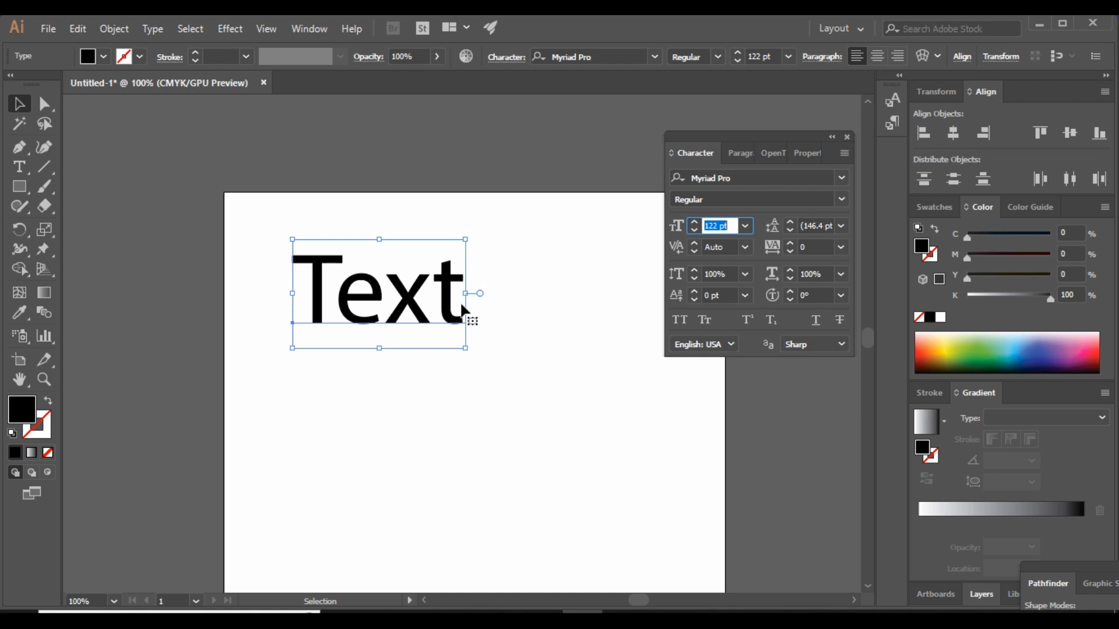
# Step: Set the text's font size to 103 pt, and delete the text object from the artboard
pyautogui.write('103')
pyautogui.press('Return')
pyautogui.press('BackSpace')
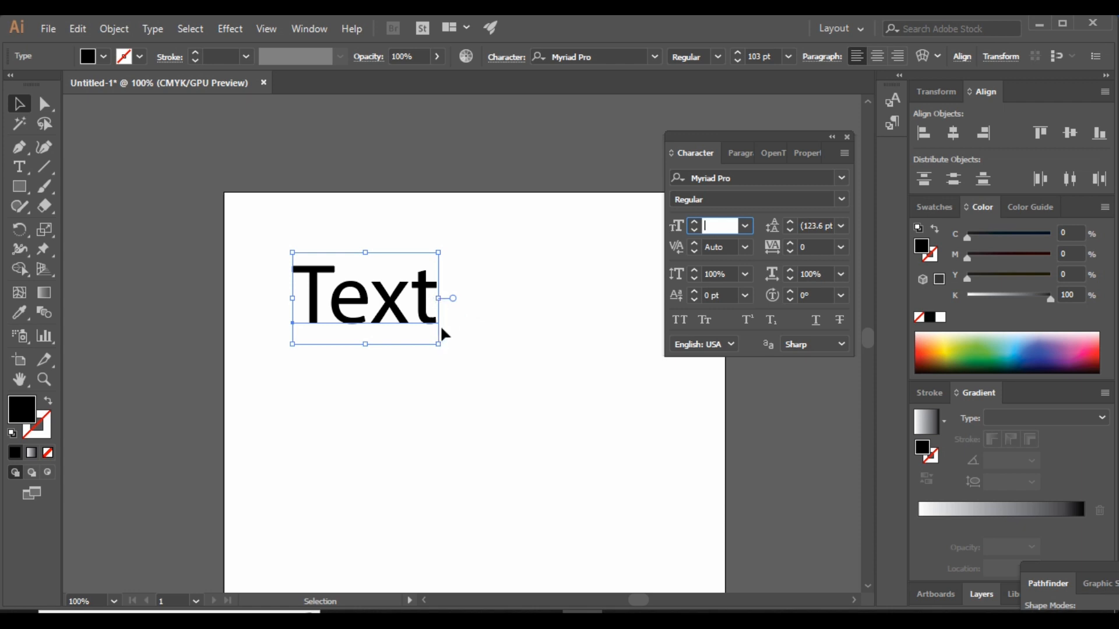
pyautogui.click(482, 317)
pyautogui.press('Delete')
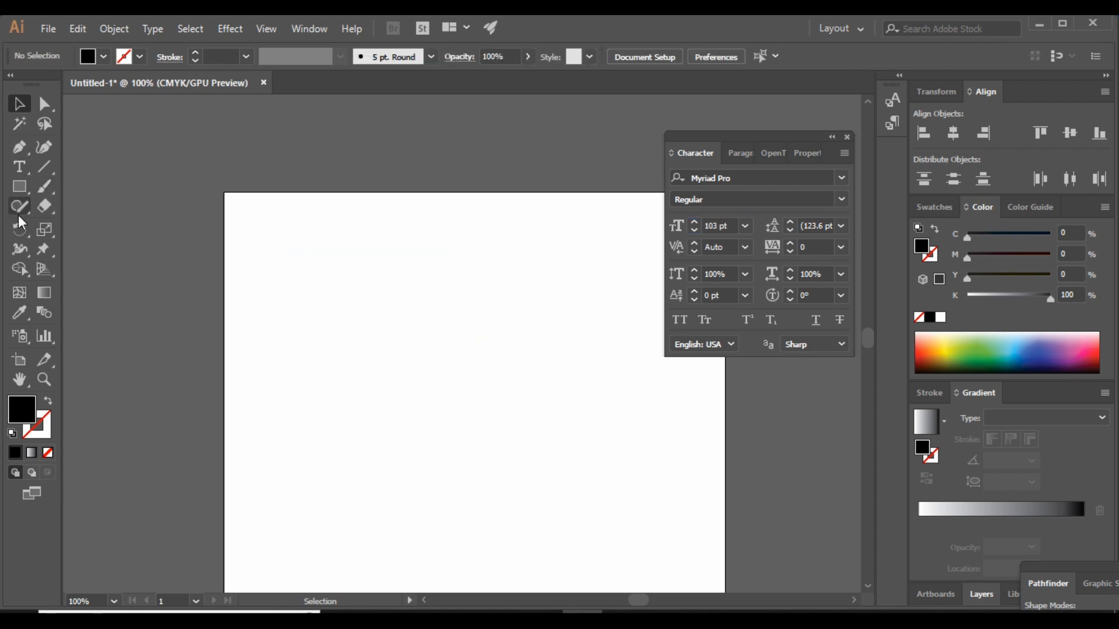
# Step: Place default "Lorem ipsum" point text near the artboard's upper left corner and move it down fully onto the artboard
pyautogui.click(19, 167)
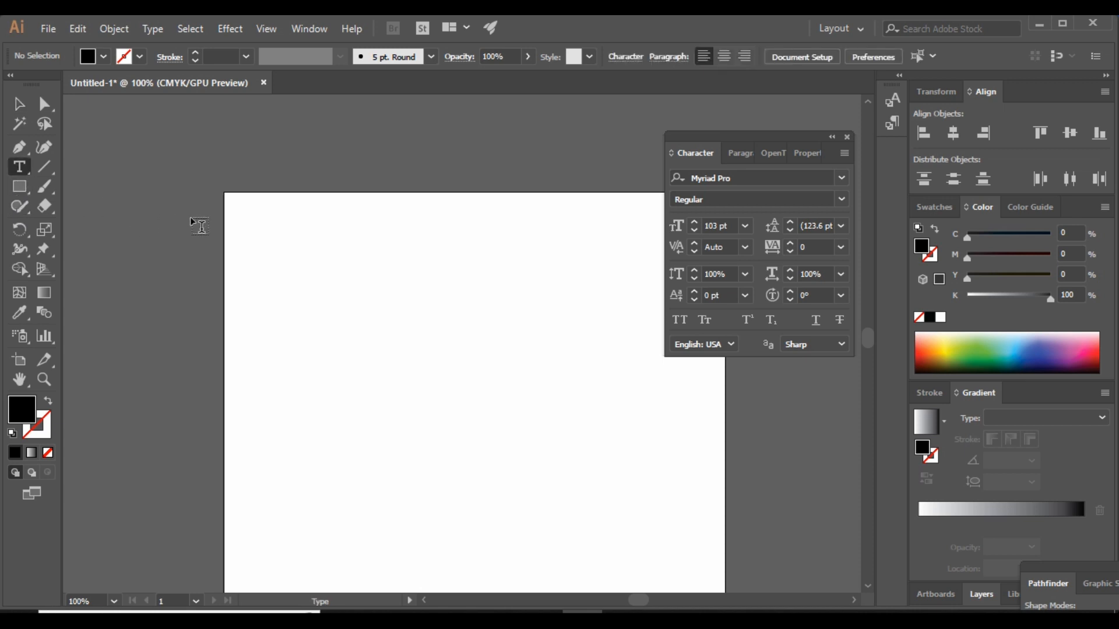
pyautogui.click(272, 238)
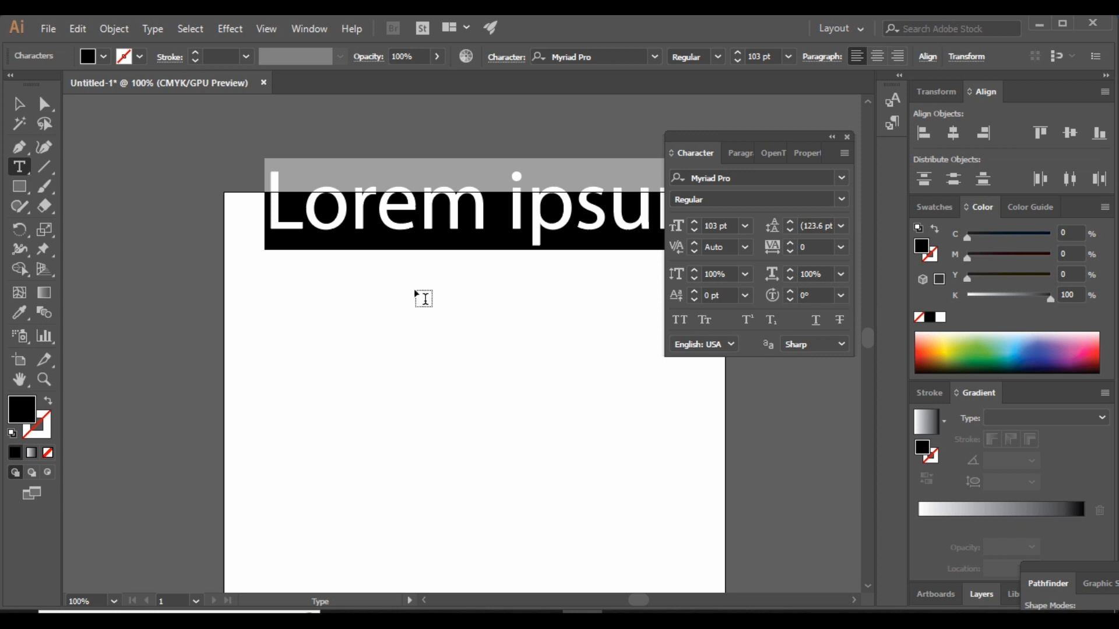
pyautogui.click(19, 105)
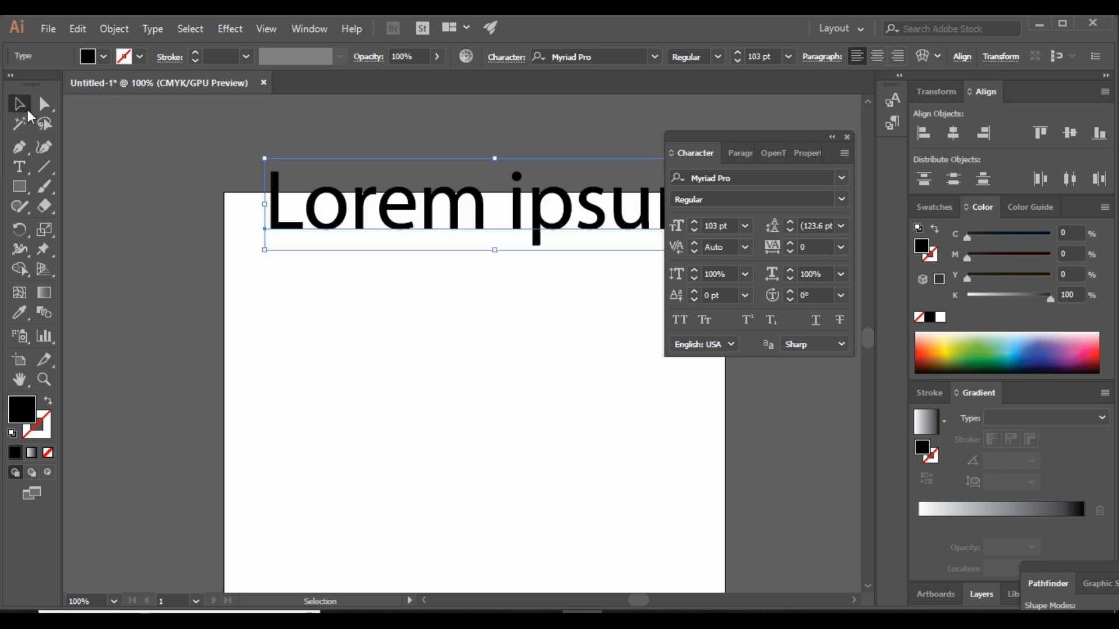
pyautogui.moveTo(452, 217); pyautogui.dragTo(446, 319)
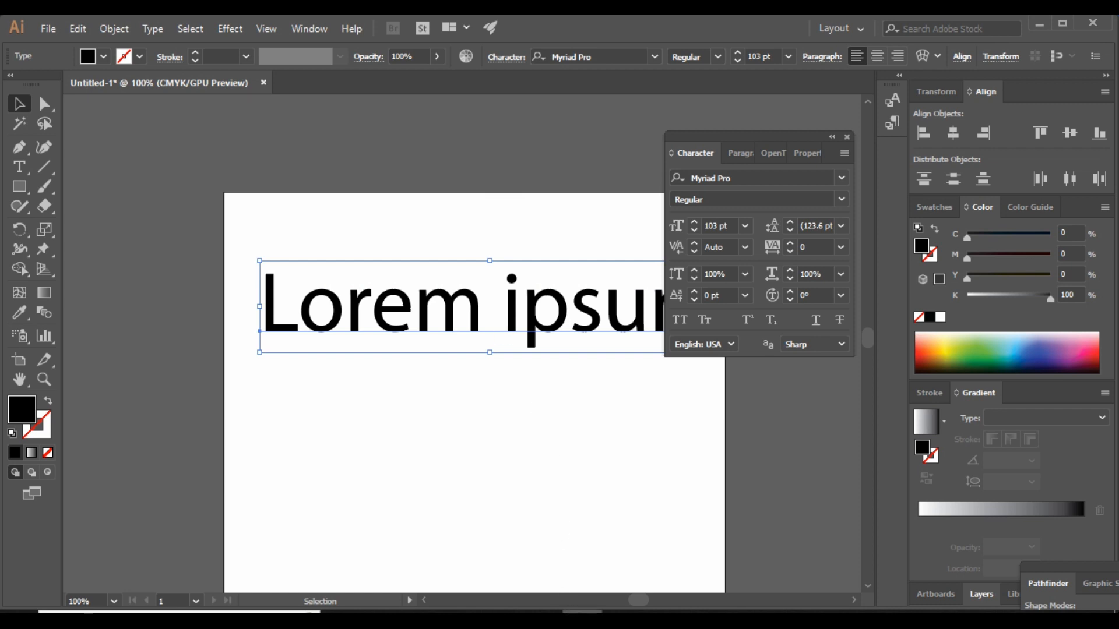
# Step: Switch to Chrome and open the lipsum.com website
pyautogui.click(582, 619)
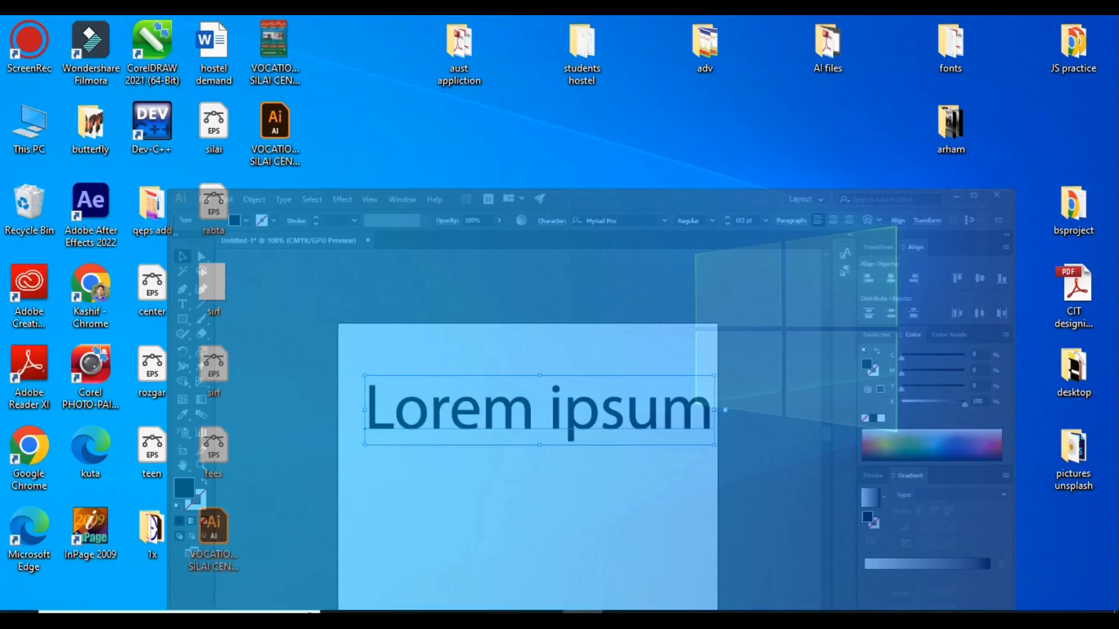
pyautogui.doubleClick(102, 296)
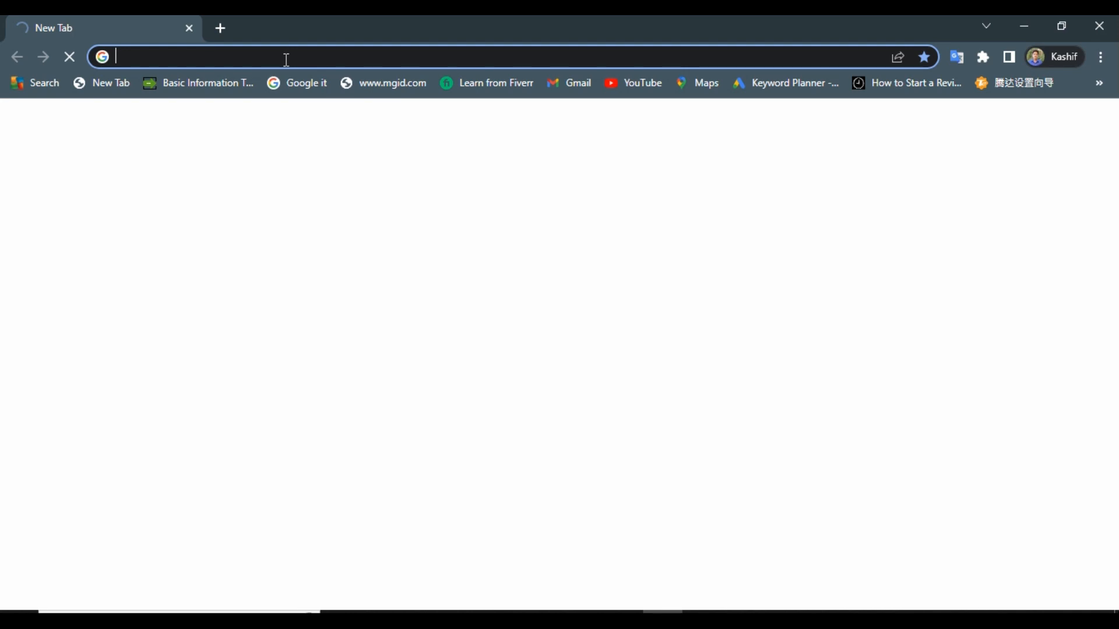
pyautogui.write('lip')
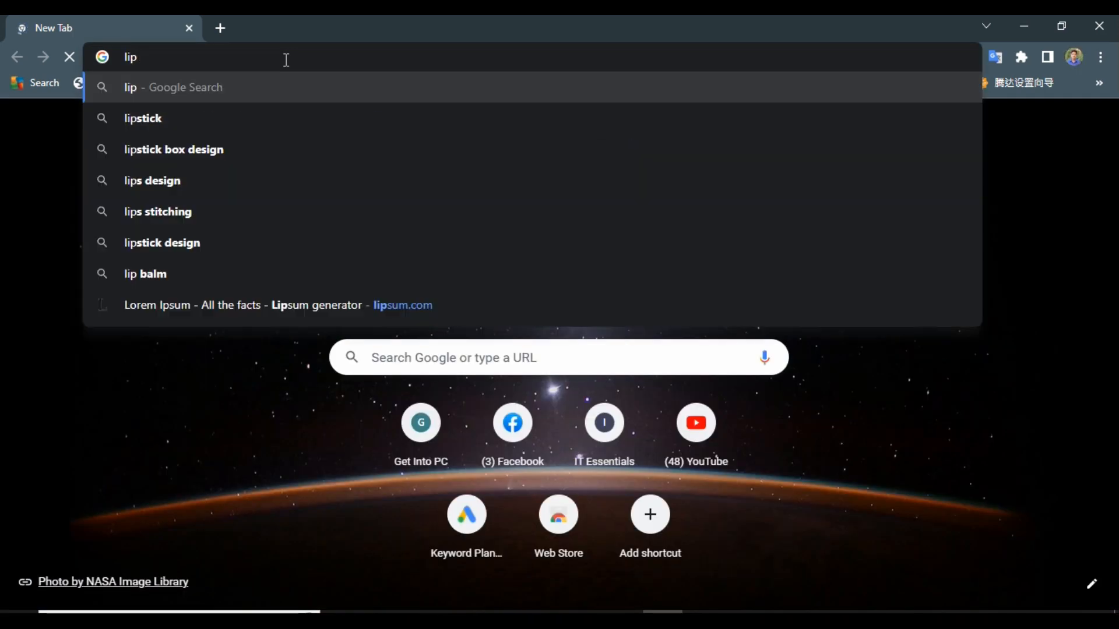
pyautogui.write('sum')
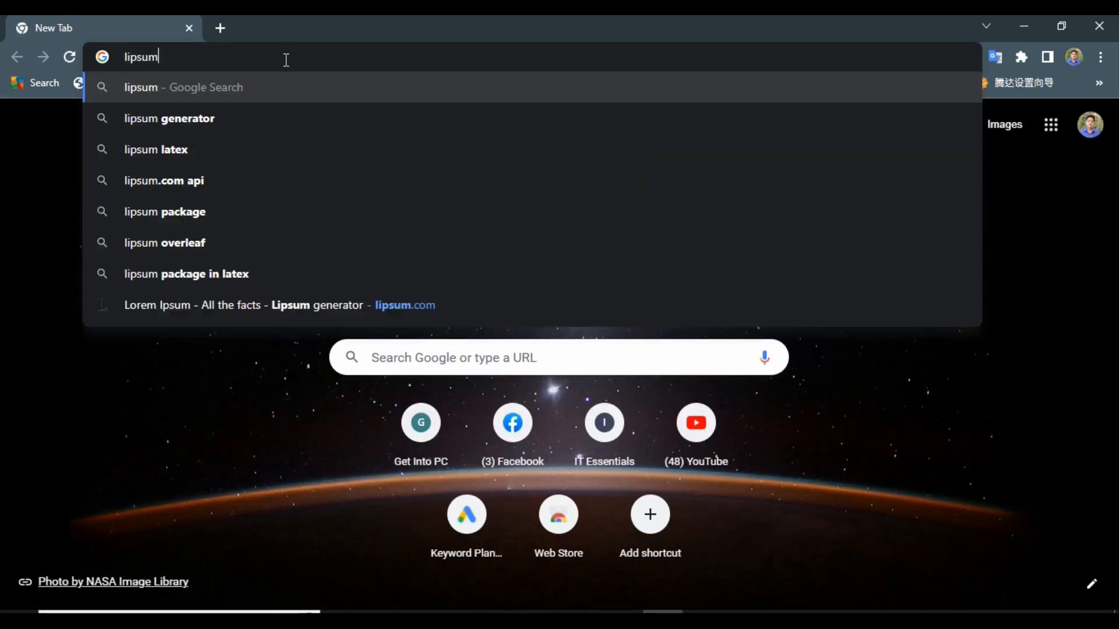
pyautogui.hotkey('ctrl', 'Return')
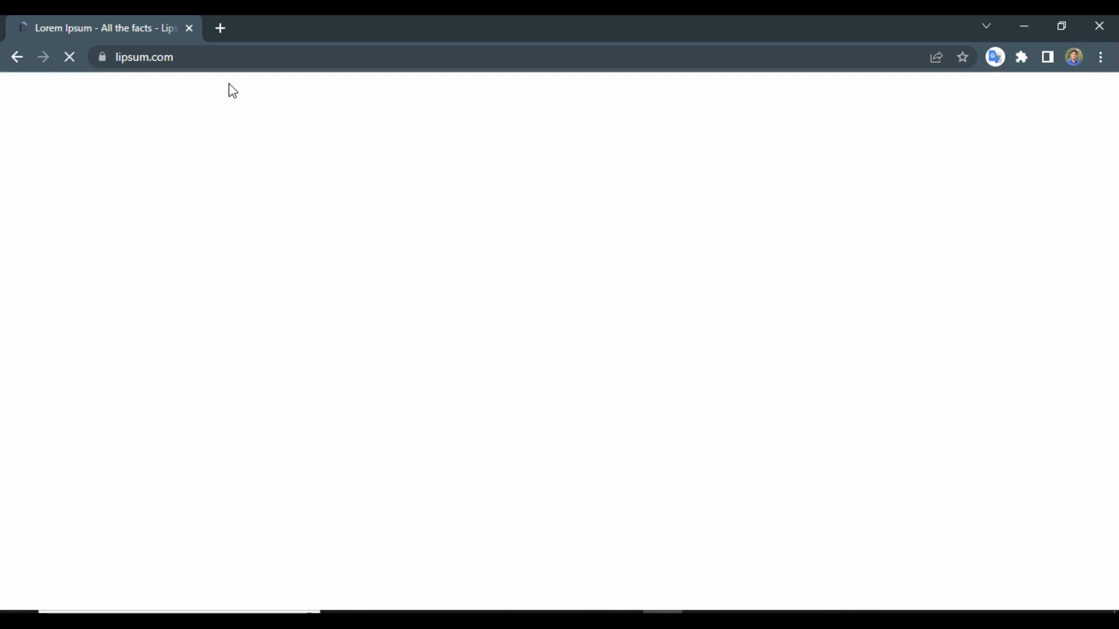
# Step: Look through the lipsum.com page for sample paragraphs that can serve as placeholder text
pyautogui.scroll(-4, 492, 319)
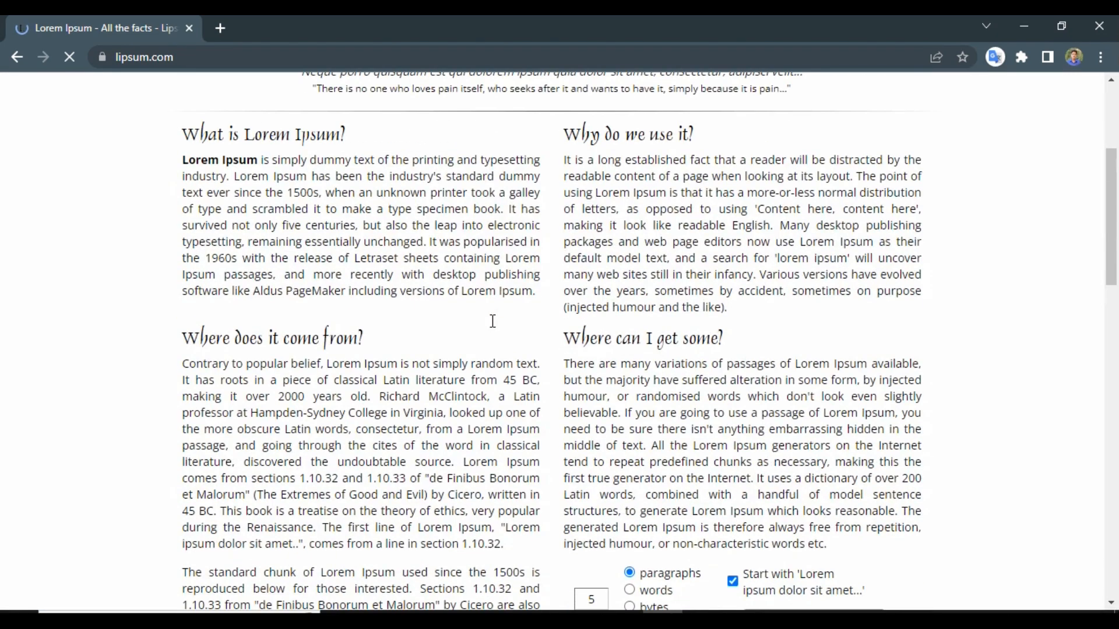
pyautogui.moveTo(568, 161); pyautogui.dragTo(743, 309)
pyautogui.scroll(-9, 645, 357)
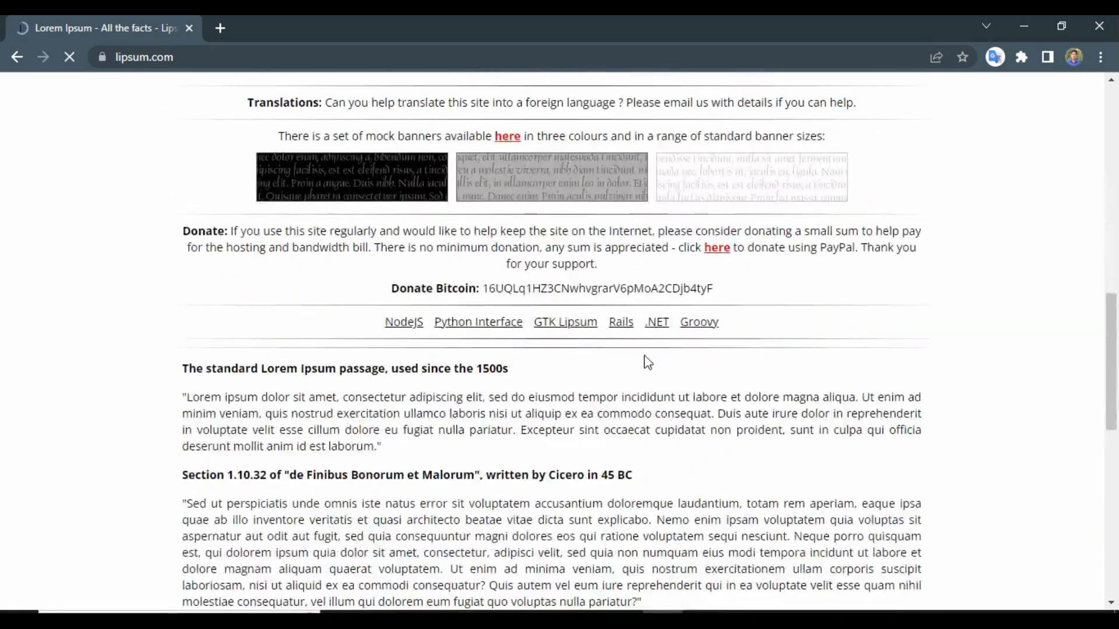
pyautogui.scroll(-9, 645, 357)
pyautogui.scroll(12, 645, 356)
pyautogui.scroll(8, 646, 357)
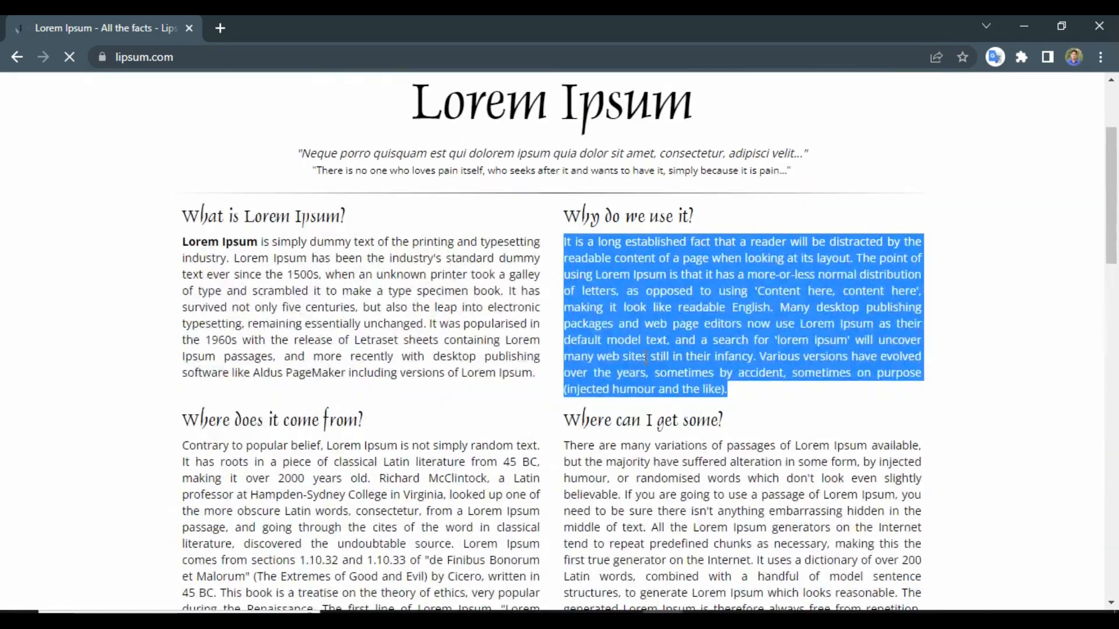
pyautogui.click(353, 261)
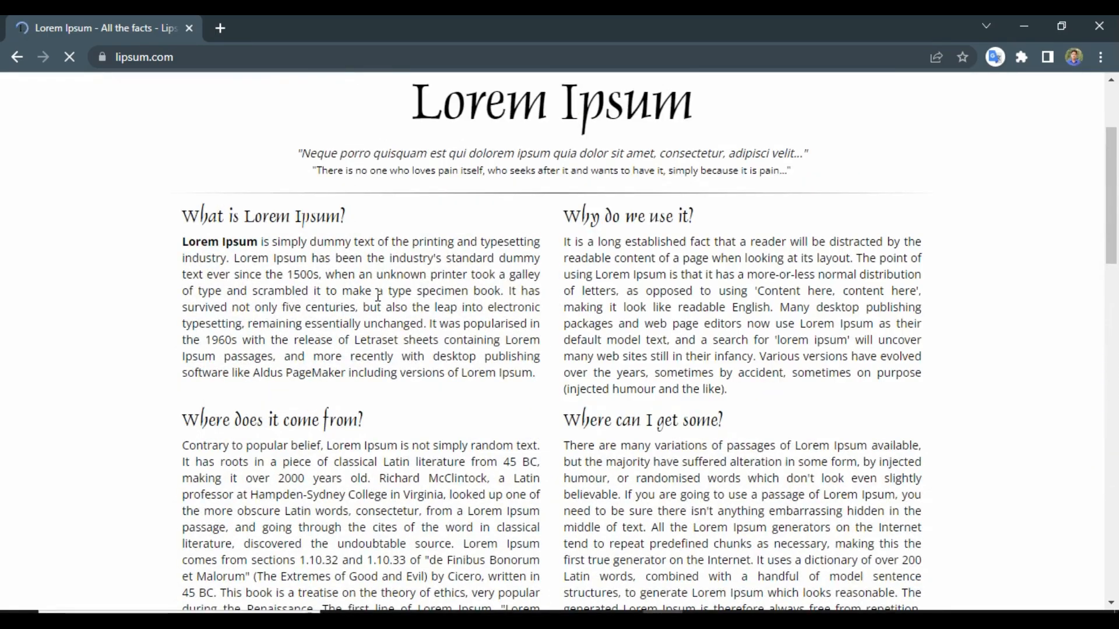
pyautogui.scroll(3, 378, 294)
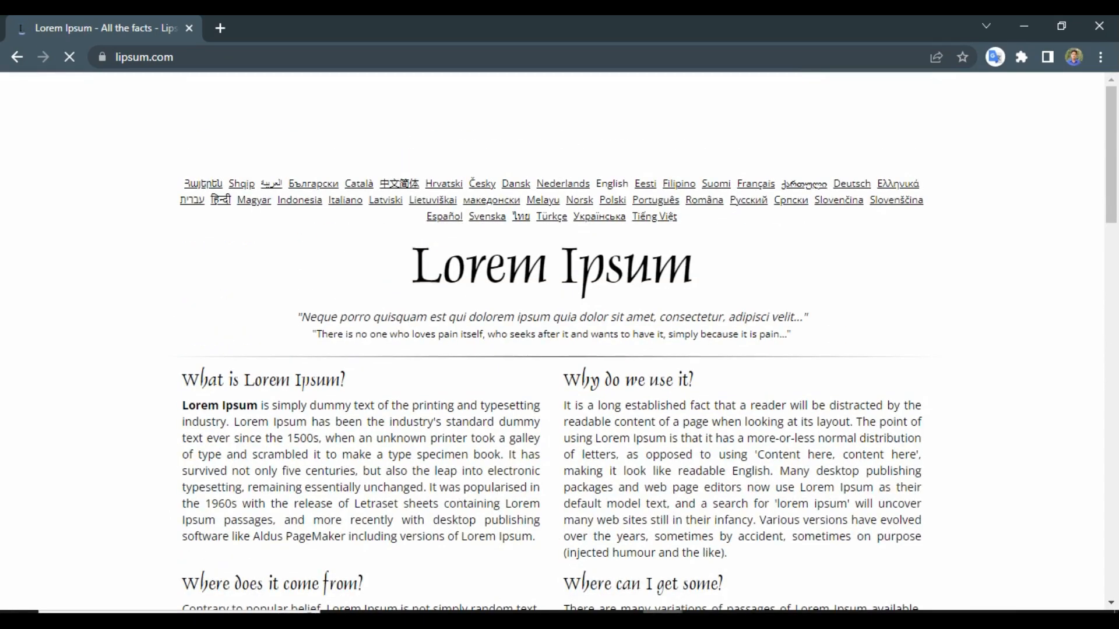
# Step: Switch back to Illustrator and delete the "Lorem ipsum" point text
pyautogui.click(661, 620)
pyautogui.click(580, 619)
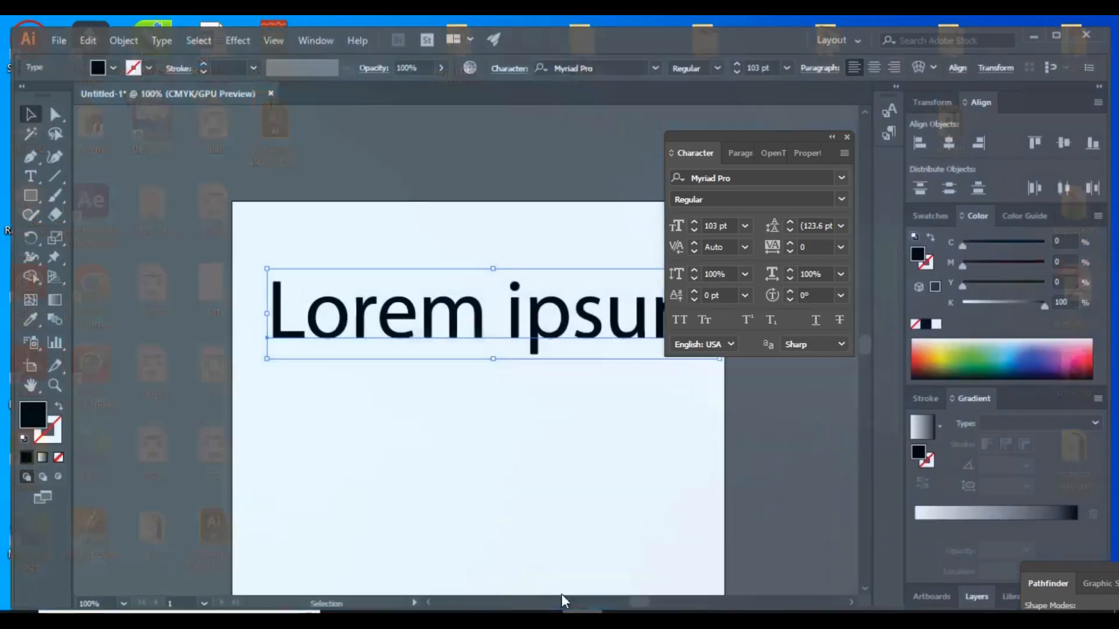
pyautogui.press('Delete')
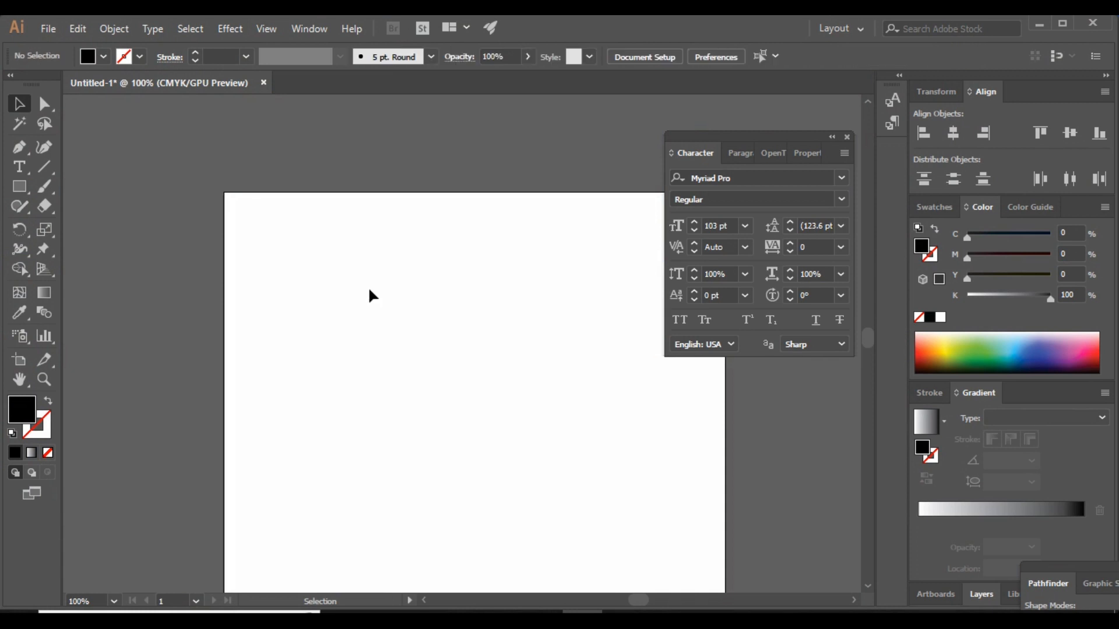
# Step: Draw an area type frame across most of the artboard's width near its top, and set its placeholder text to 14 pt
pyautogui.click(19, 167)
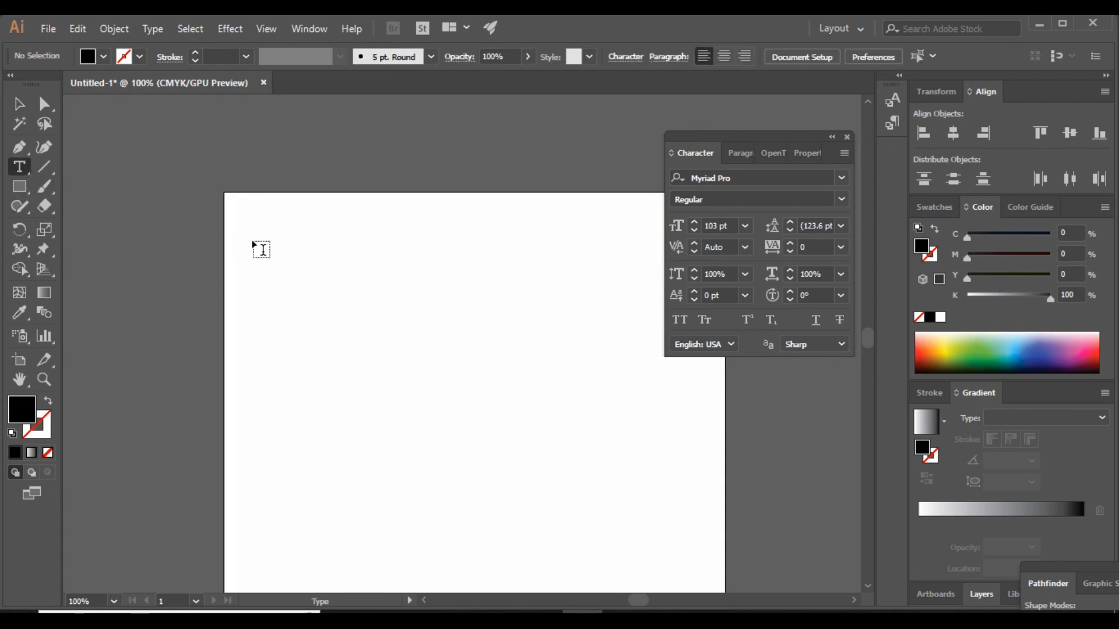
pyautogui.moveTo(253, 216); pyautogui.dragTo(489, 415)
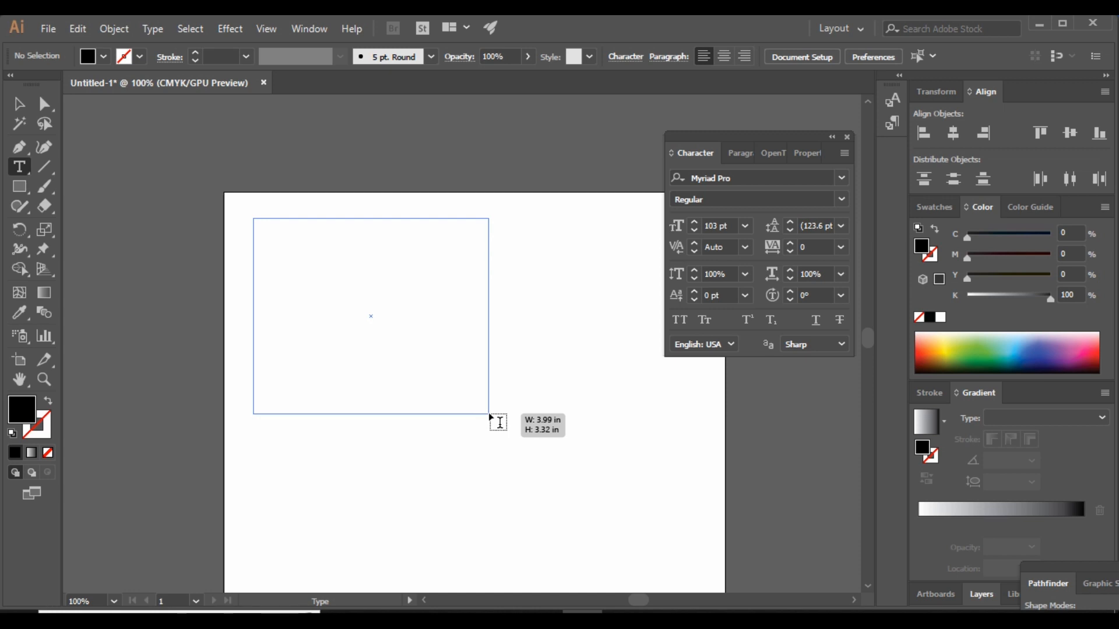
pyautogui.moveTo(490, 415); pyautogui.dragTo(698, 450)
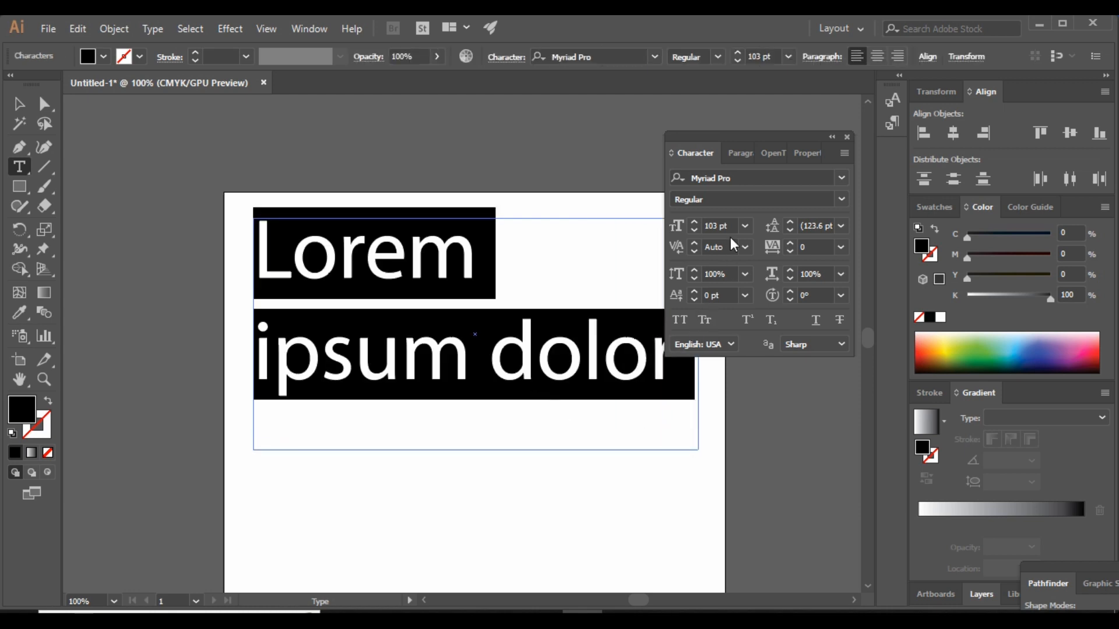
pyautogui.click(743, 228)
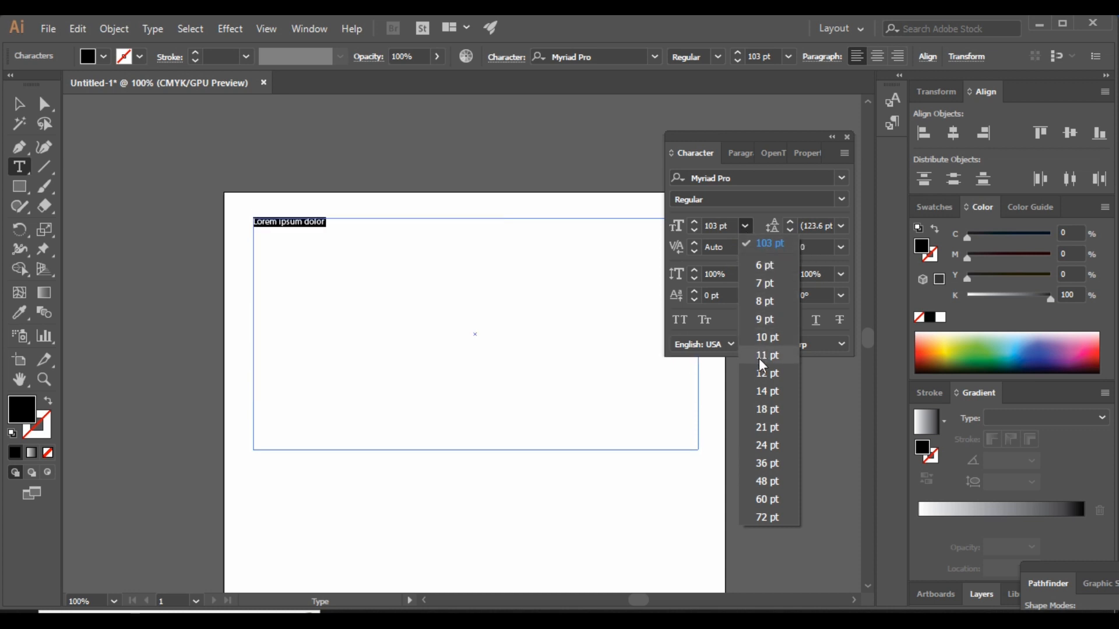
pyautogui.click(767, 394)
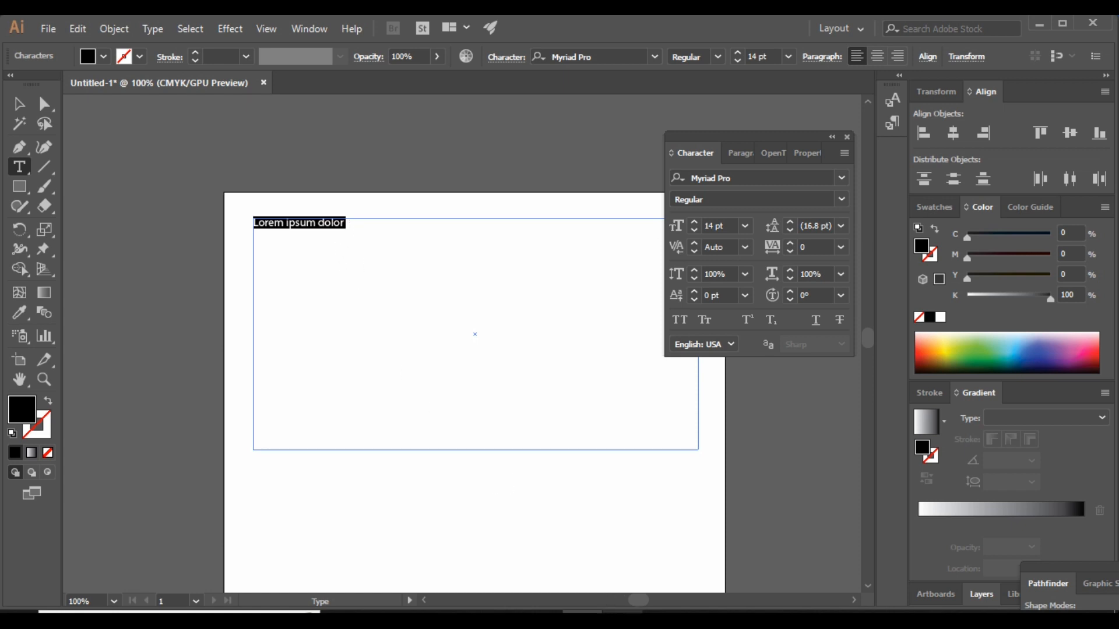
# Step: Copy the "What is Lorem Ipsum?" paragraph from lipsum.com in Chrome and paste it over the frame's placeholder text in Illustrator
pyautogui.click(652, 608)
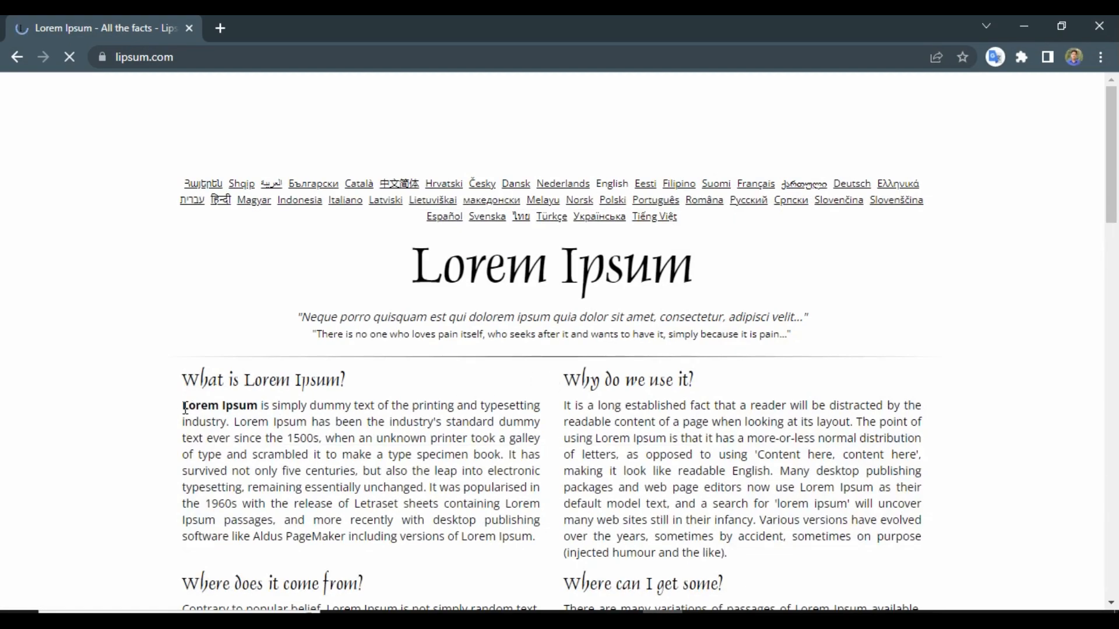
pyautogui.moveTo(182, 403); pyautogui.dragTo(534, 535)
pyautogui.hotkey('ctrl', 'c')
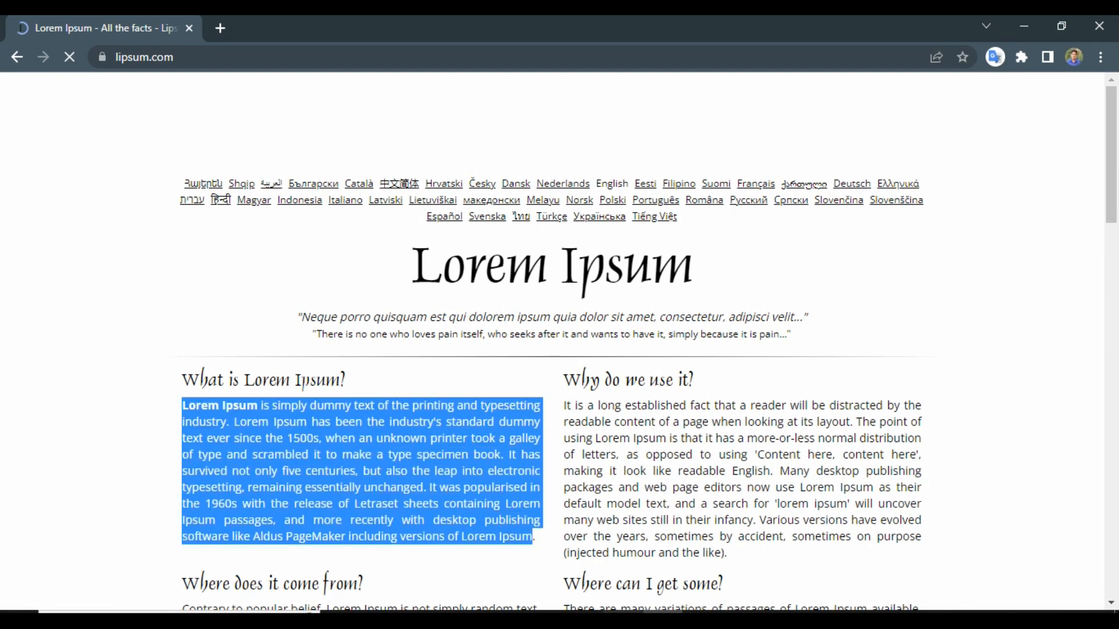
pyautogui.click(582, 611)
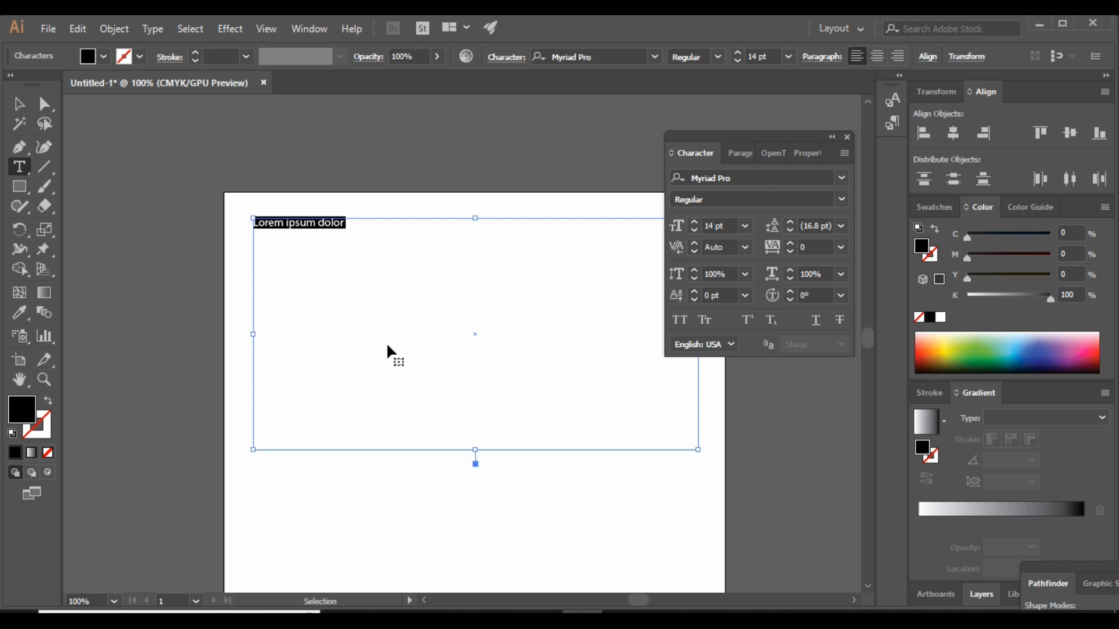
pyautogui.hotkey('ctrl', 'v')
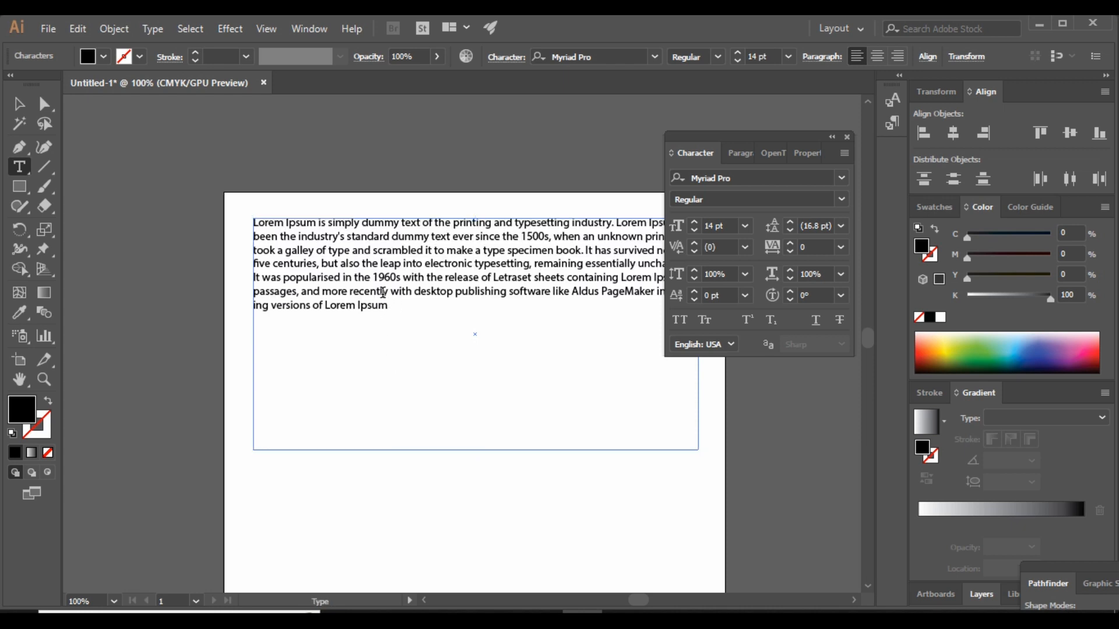
# Step: Select the paragraph's text frame as an object and step its font size up and down between 18 and 20 pt, finishing at 18 pt
pyautogui.click(19, 104)
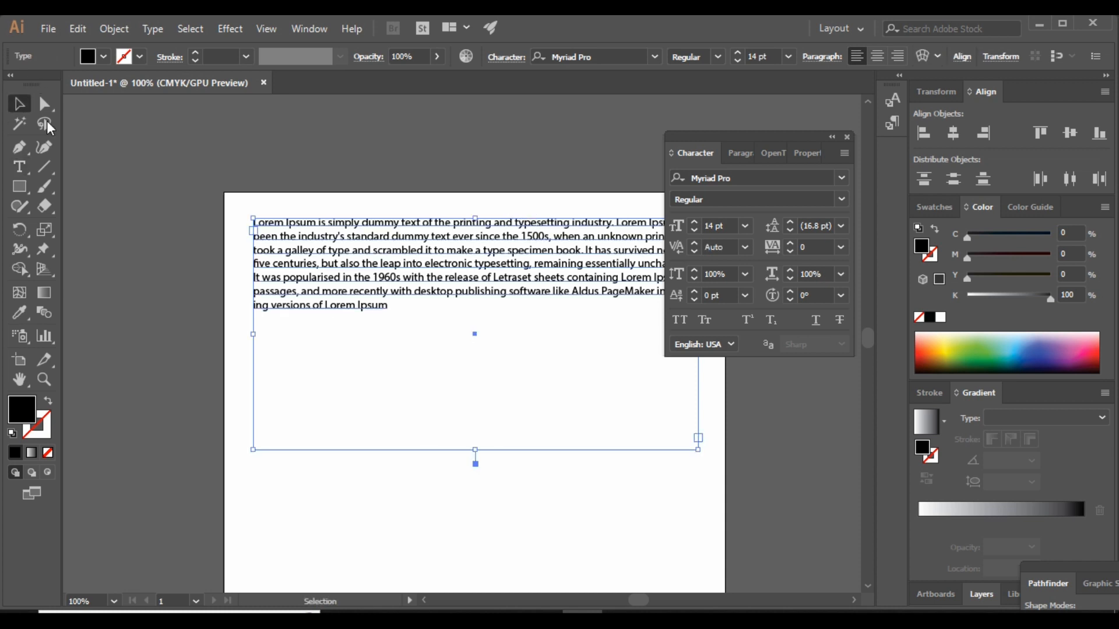
pyautogui.click(451, 215)
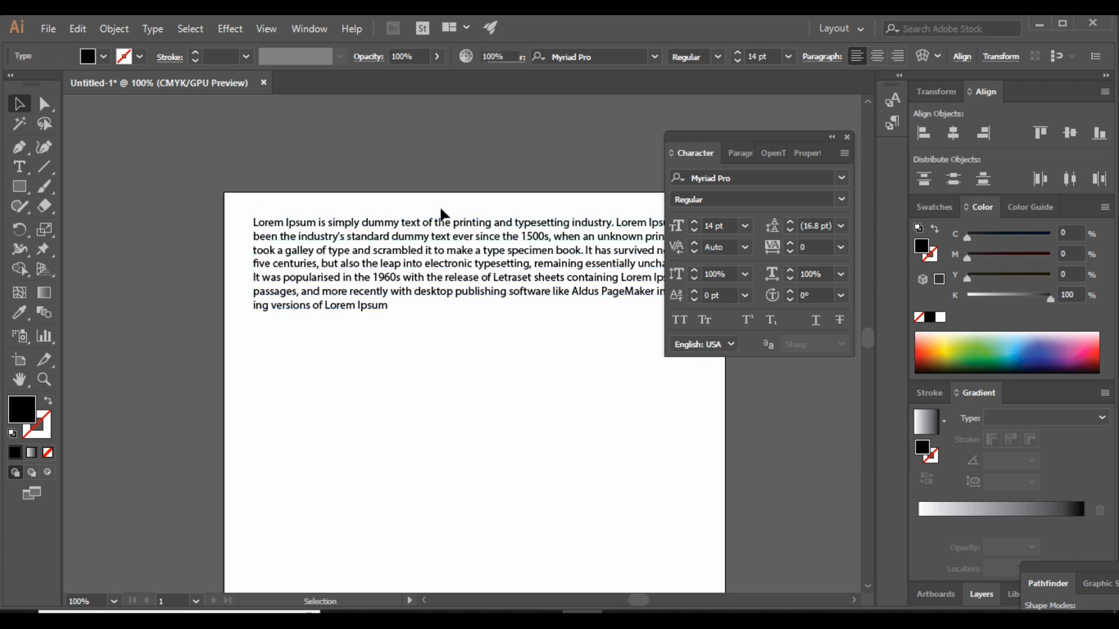
pyautogui.click(512, 316)
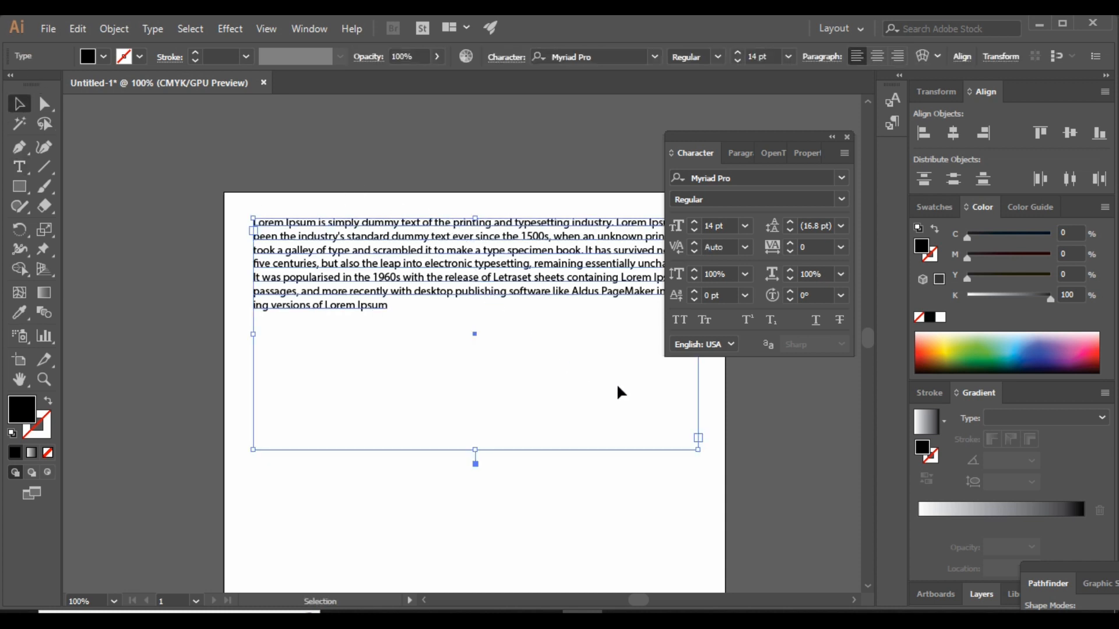
pyautogui.click(724, 226)
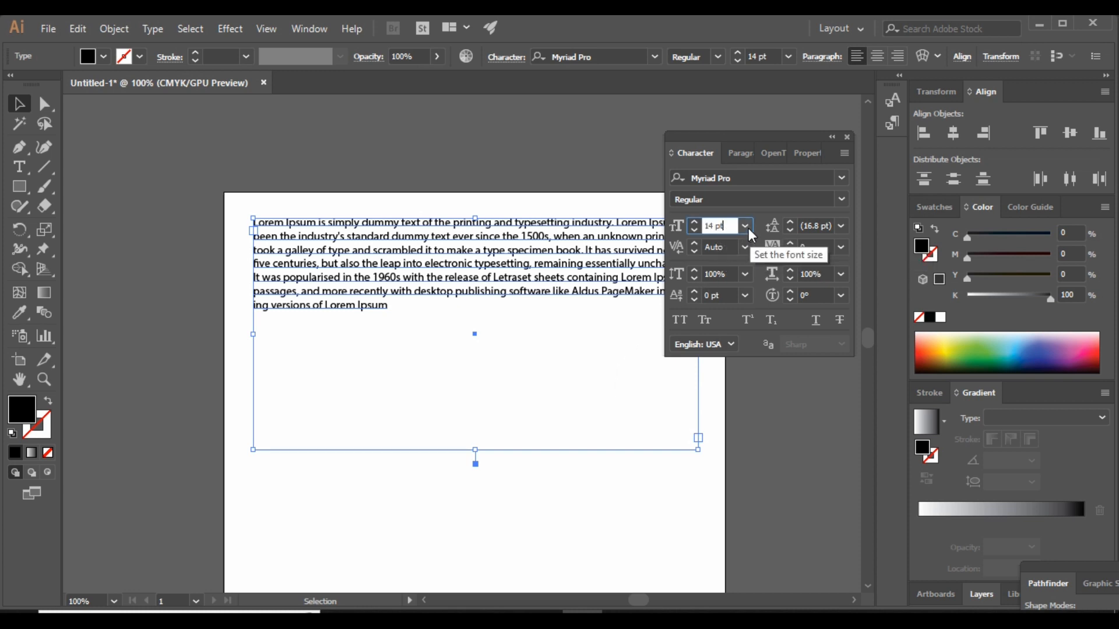
pyautogui.scroll(3, 711, 227)
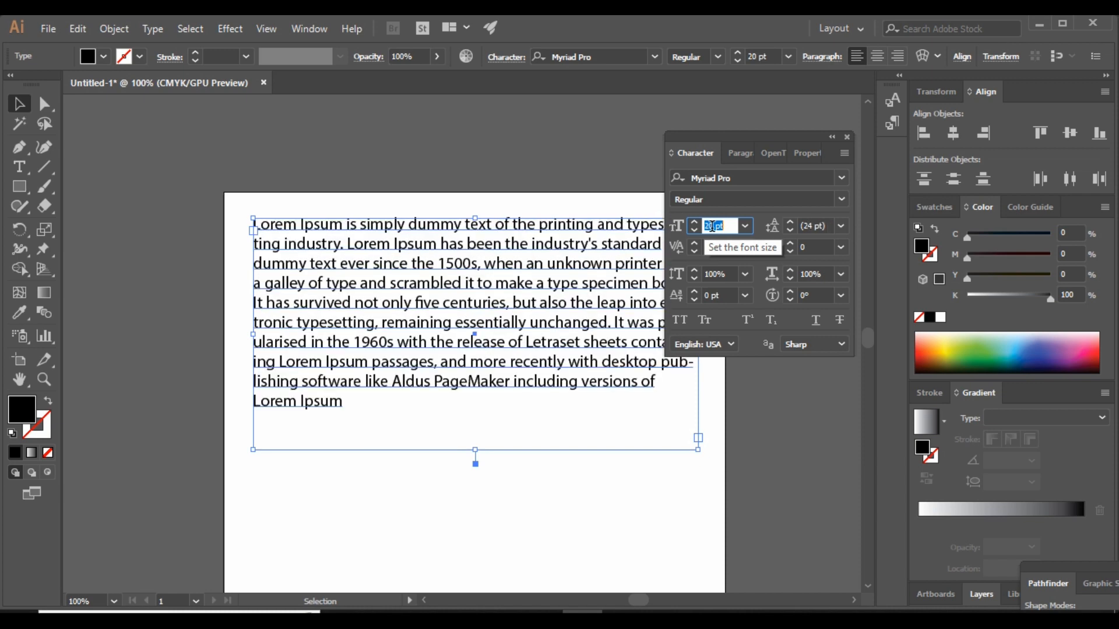
pyautogui.scroll(1, 712, 227)
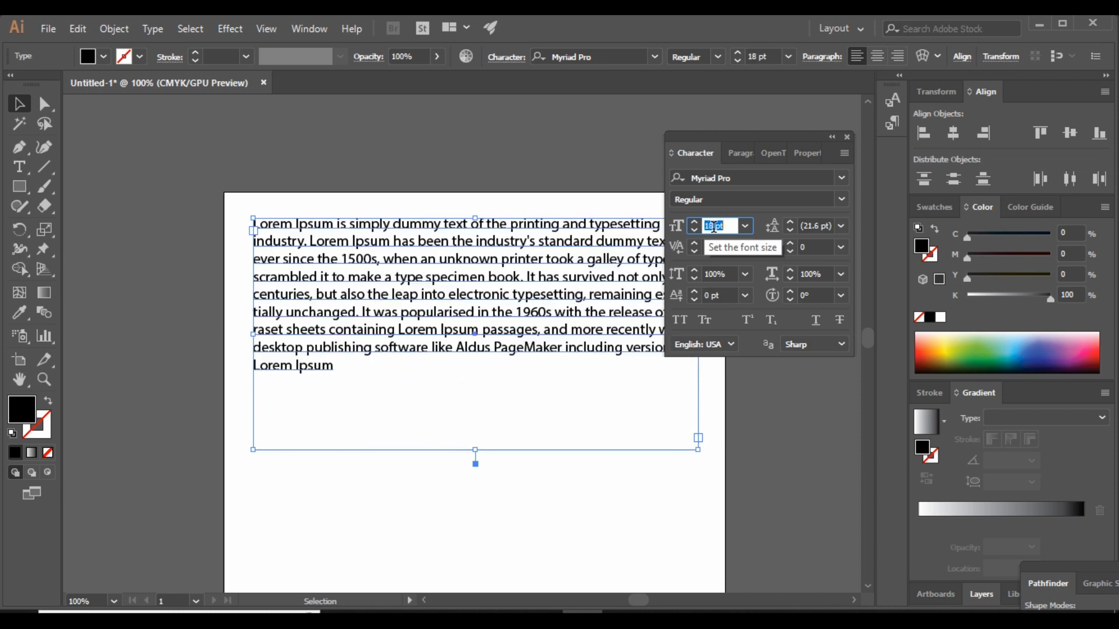
pyautogui.scroll(2, 713, 227)
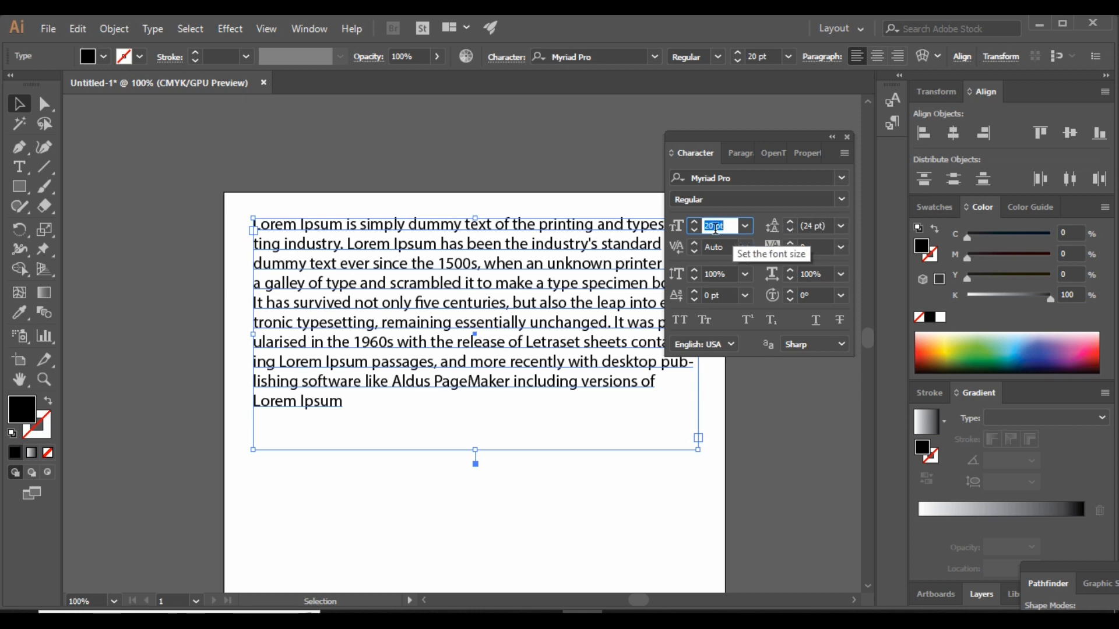
pyautogui.scroll(-2, 735, 228)
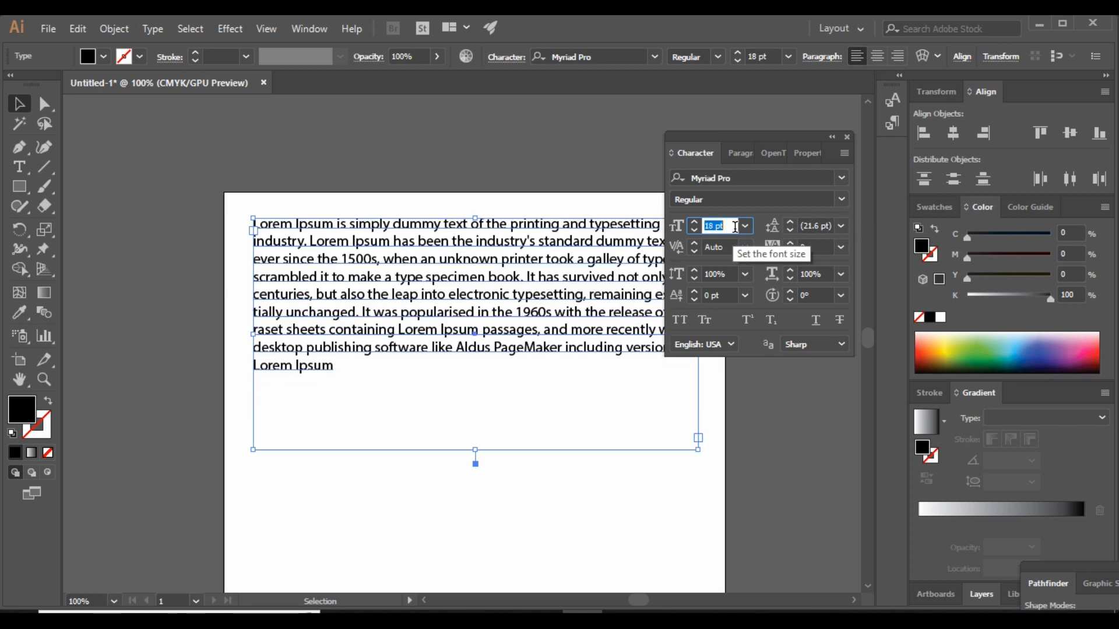
# Step: Set the lorem ipsum paragraph's leading to 6 pt, then to 36 pt, to compare tight and loose line spacing
pyautogui.click(841, 227)
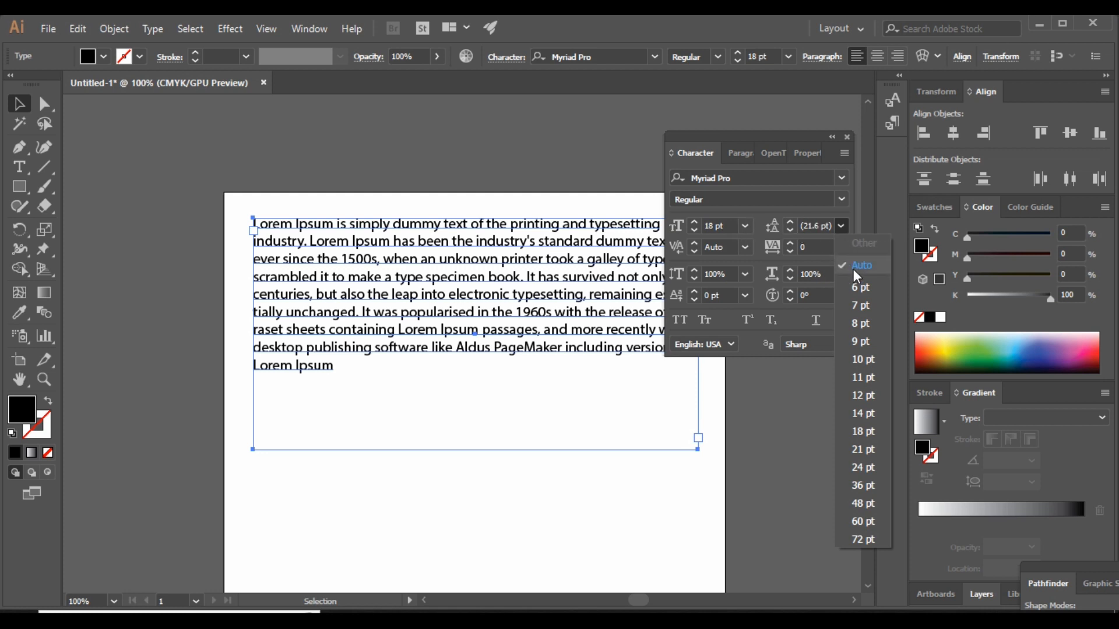
pyautogui.click(858, 289)
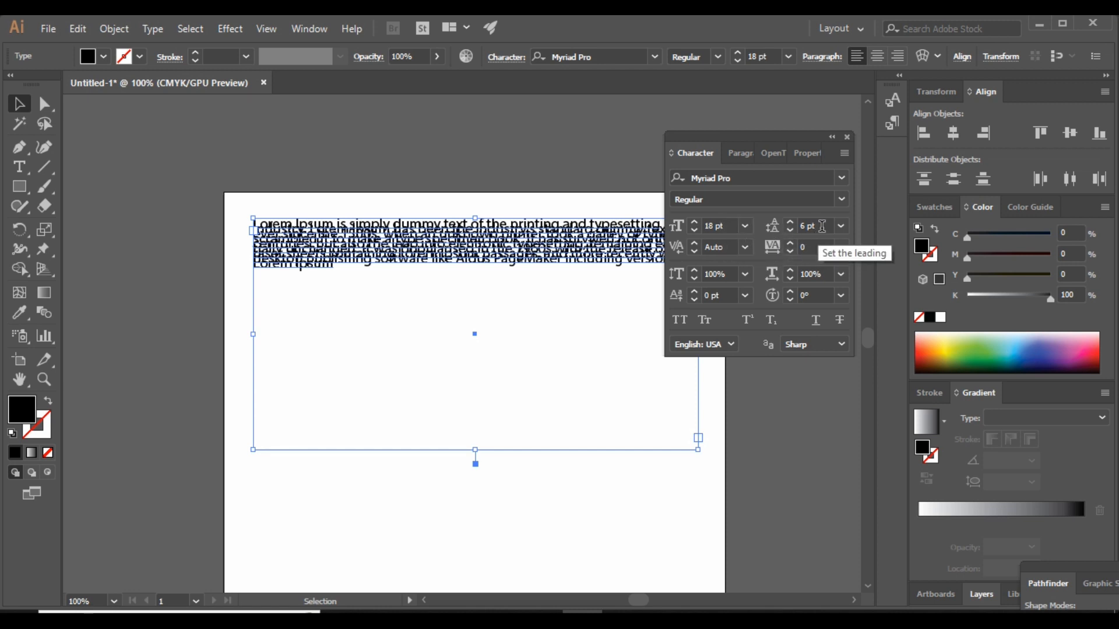
pyautogui.click(841, 226)
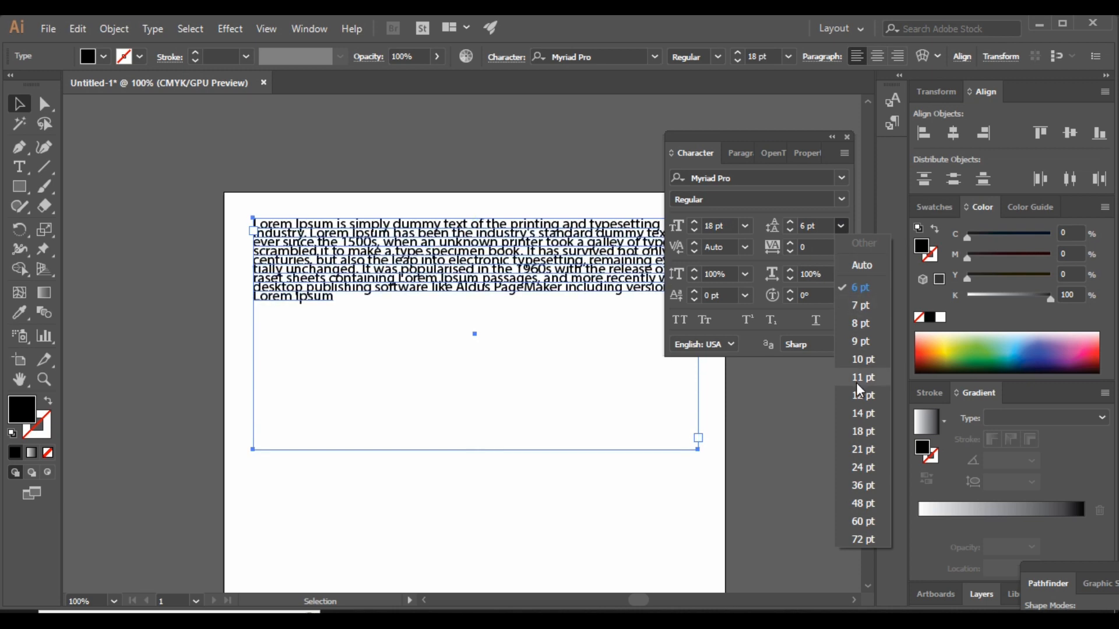
pyautogui.click(868, 483)
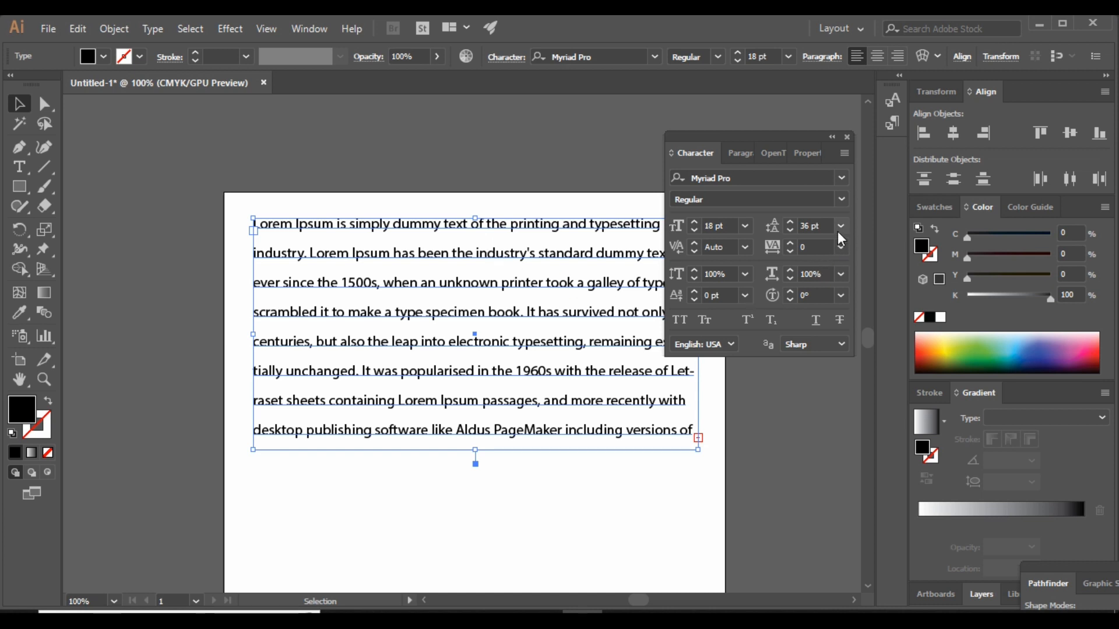
# Step: Set the paragraph's font size to 14 pt and return its leading to Auto
pyautogui.click(743, 226)
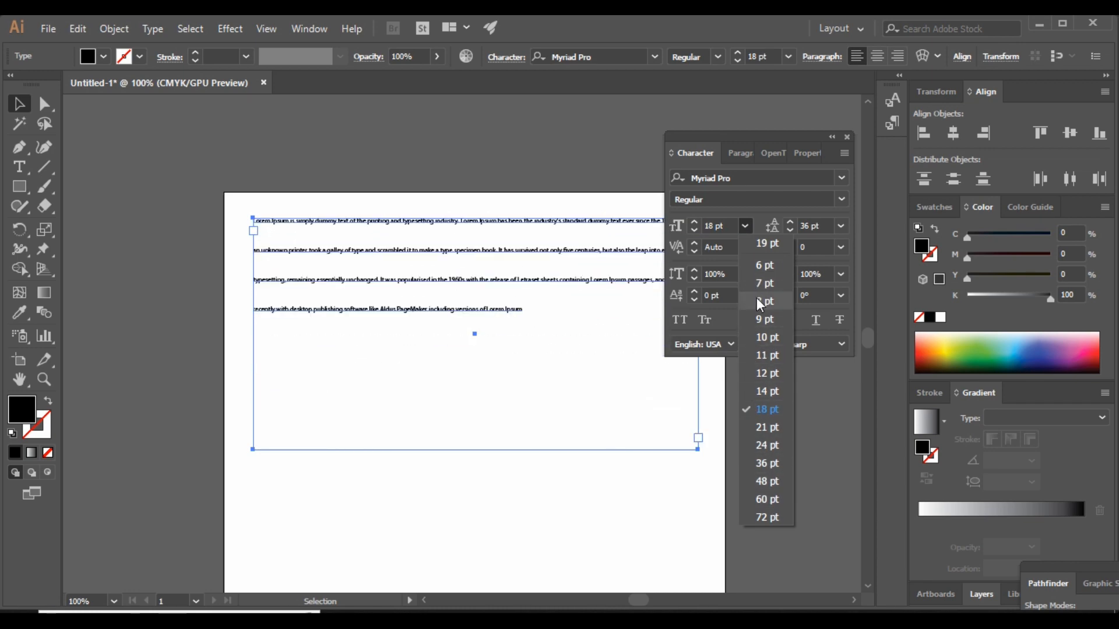
pyautogui.click(766, 391)
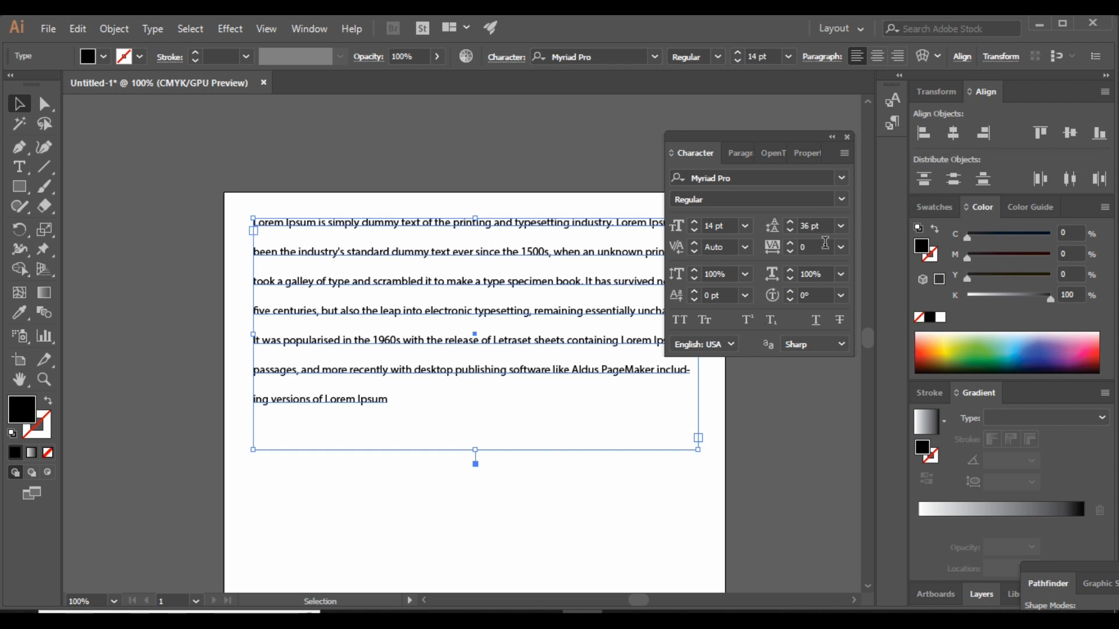
pyautogui.click(837, 227)
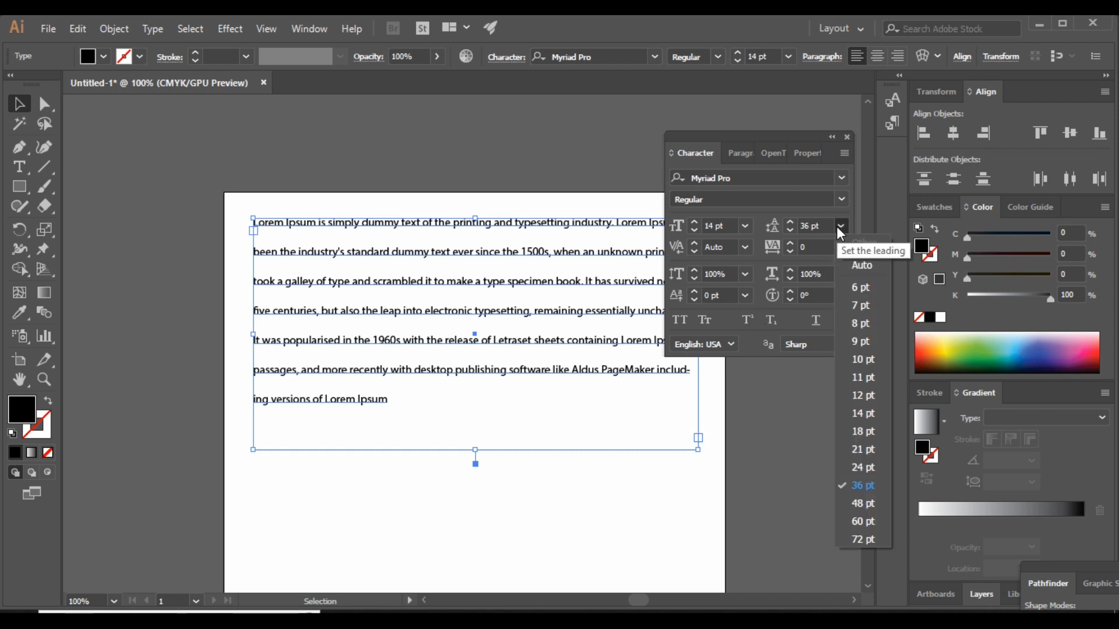
pyautogui.click(858, 266)
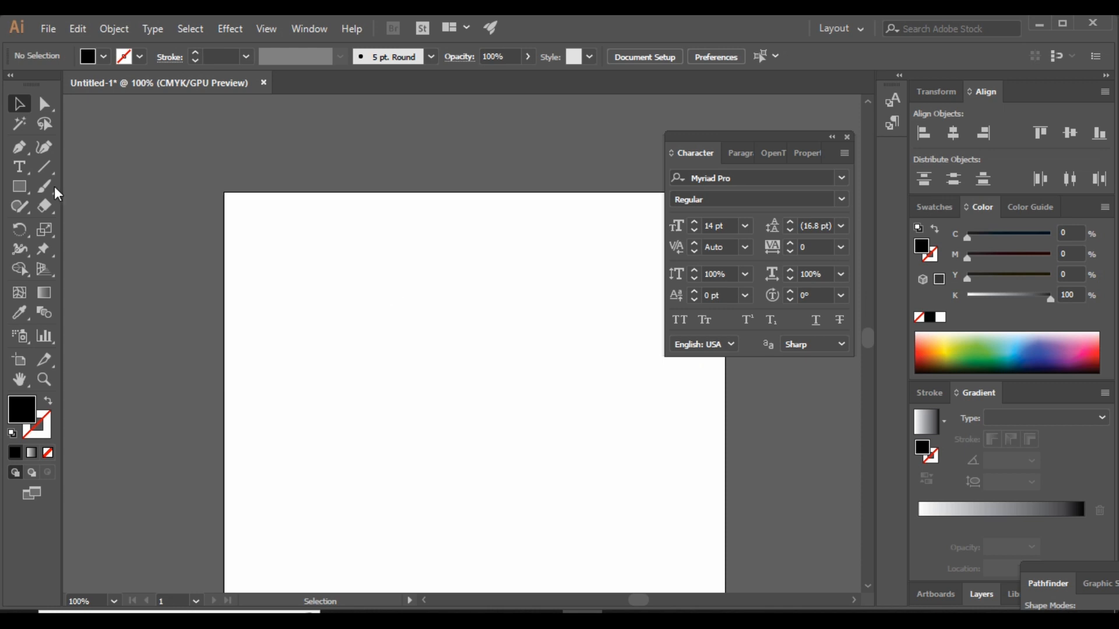
# Step: Create the point text "Text" in the artboard's upper part, scale it up proportionally to about 115.6 pt and deselect it
pyautogui.click(20, 168)
pyautogui.click(313, 285)
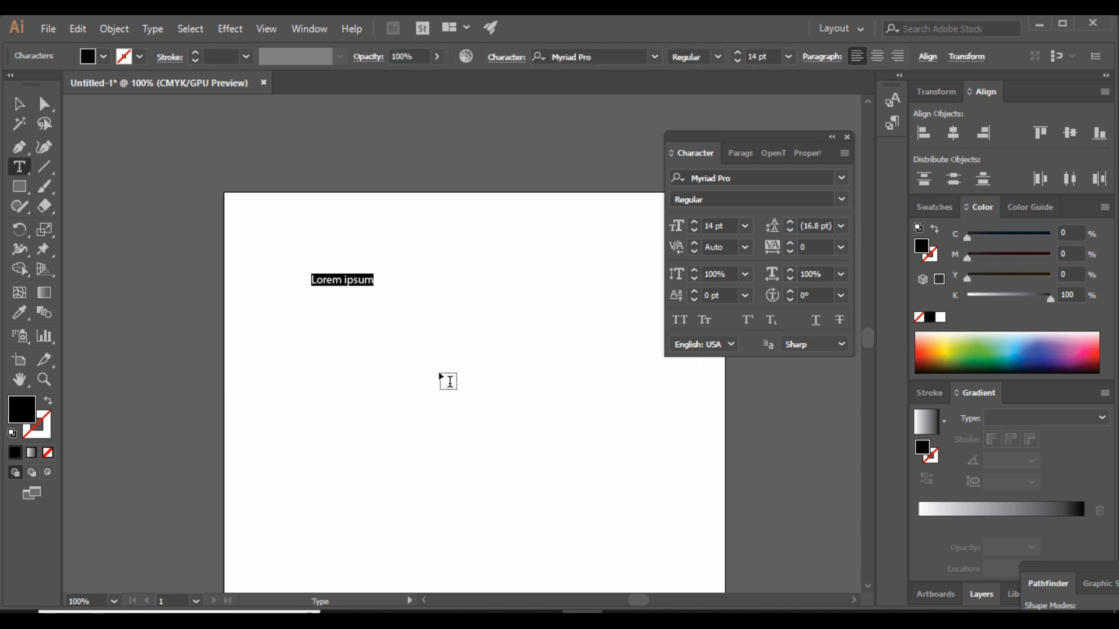
pyautogui.write('Text')
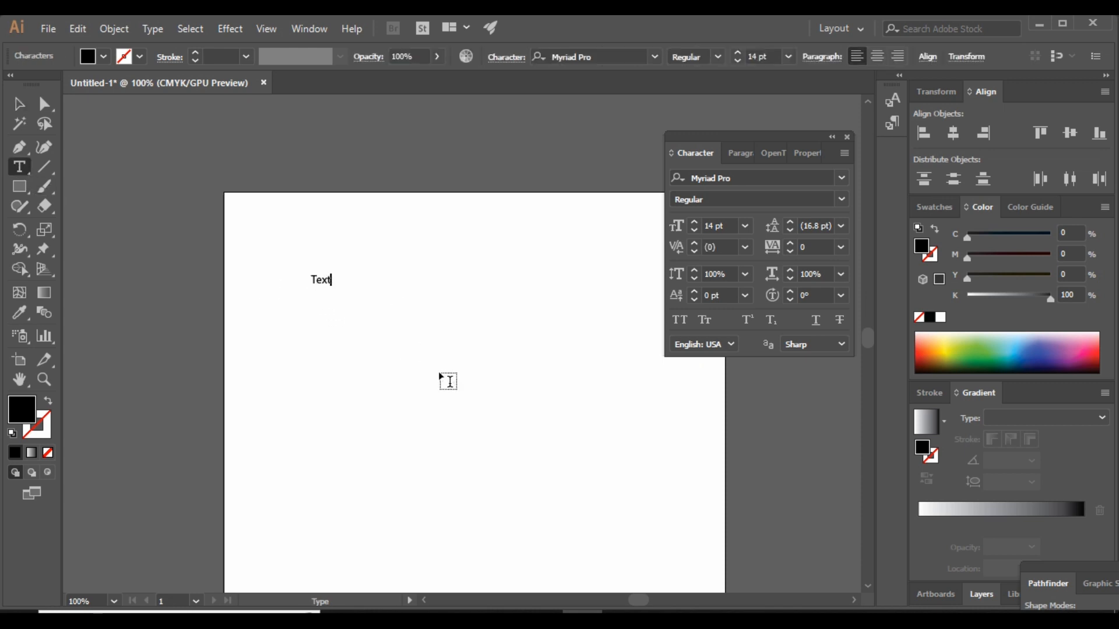
pyautogui.click(19, 104)
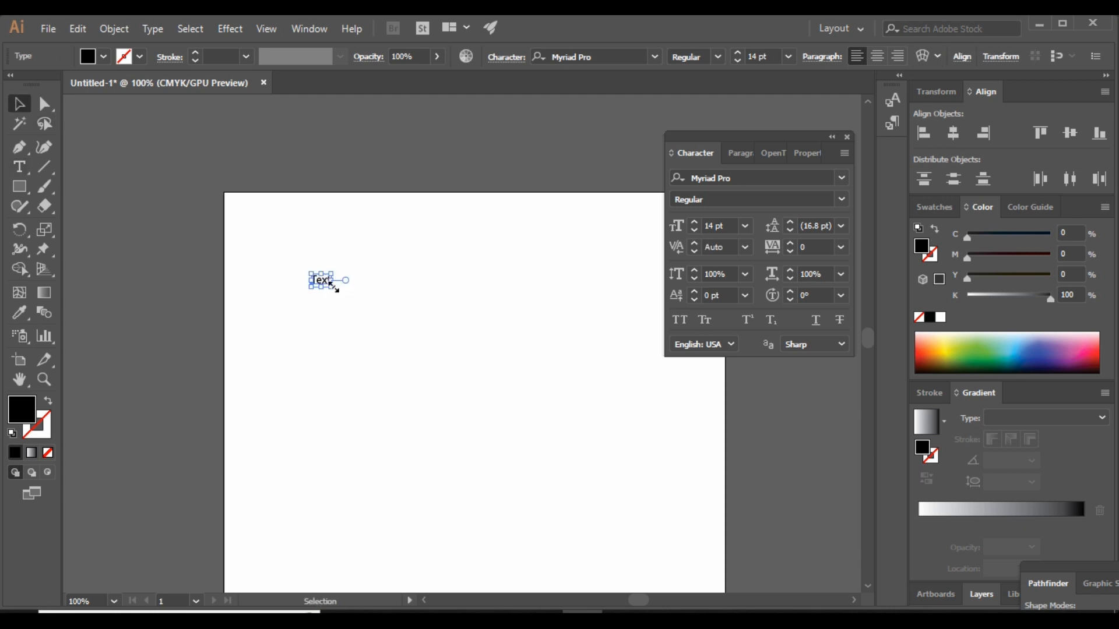
pyautogui.moveTo(334, 287); pyautogui.dragTo(500, 387)
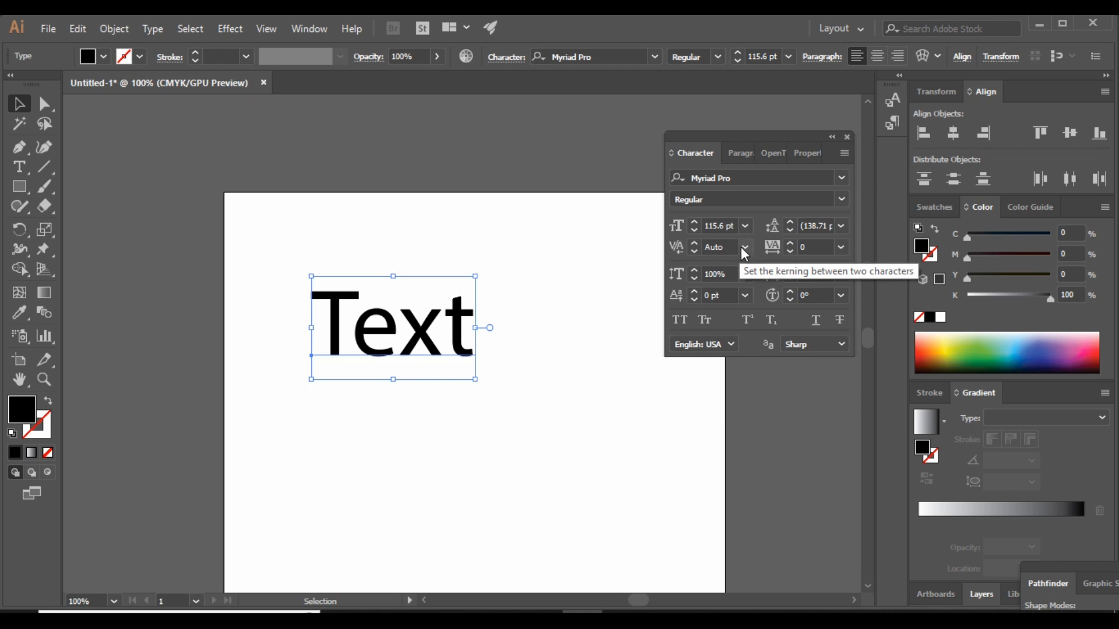
pyautogui.click(541, 336)
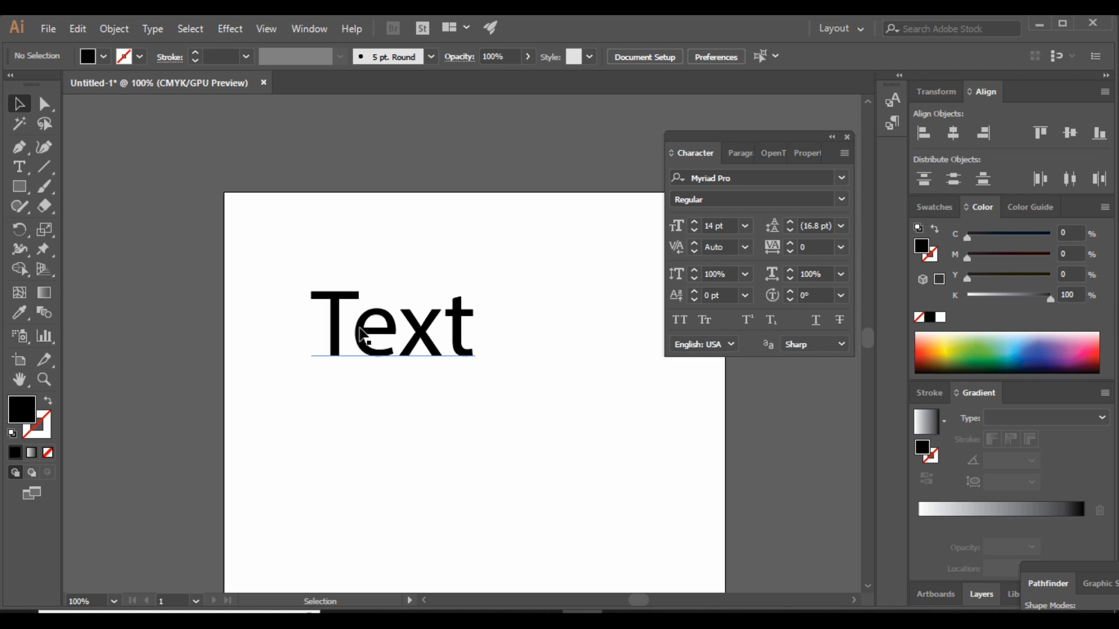
# Step: Place the text cursor between the "T" and "e" of "Text" and step the kerning up to -63
pyautogui.click(21, 166)
pyautogui.click(359, 328)
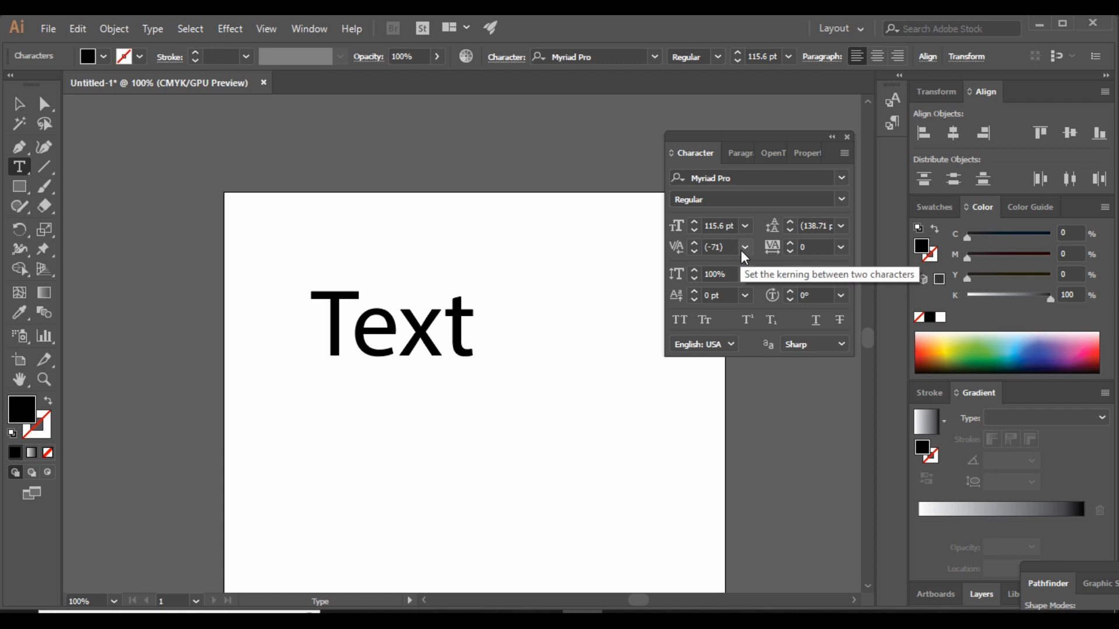
pyautogui.click(694, 243)
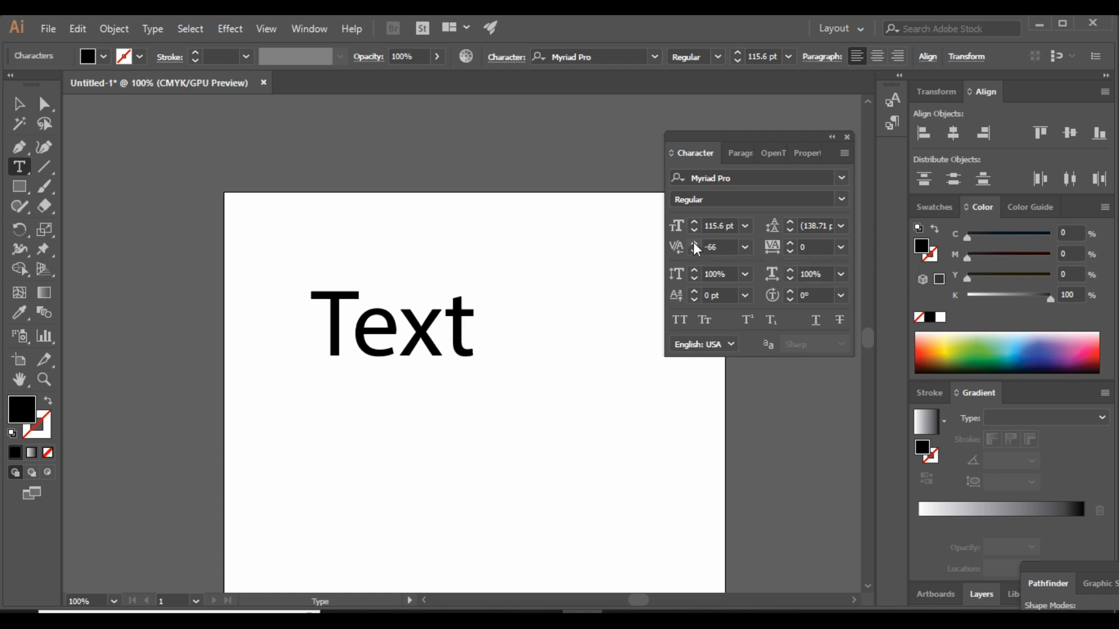
pyautogui.click(693, 242)
pyautogui.click(693, 242)
pyautogui.click(693, 242)
pyautogui.click(693, 242)
pyautogui.click(693, 243)
# Step: Try the preset kerning values -25 and -5 between the "T" and "e"
pyautogui.click(746, 247)
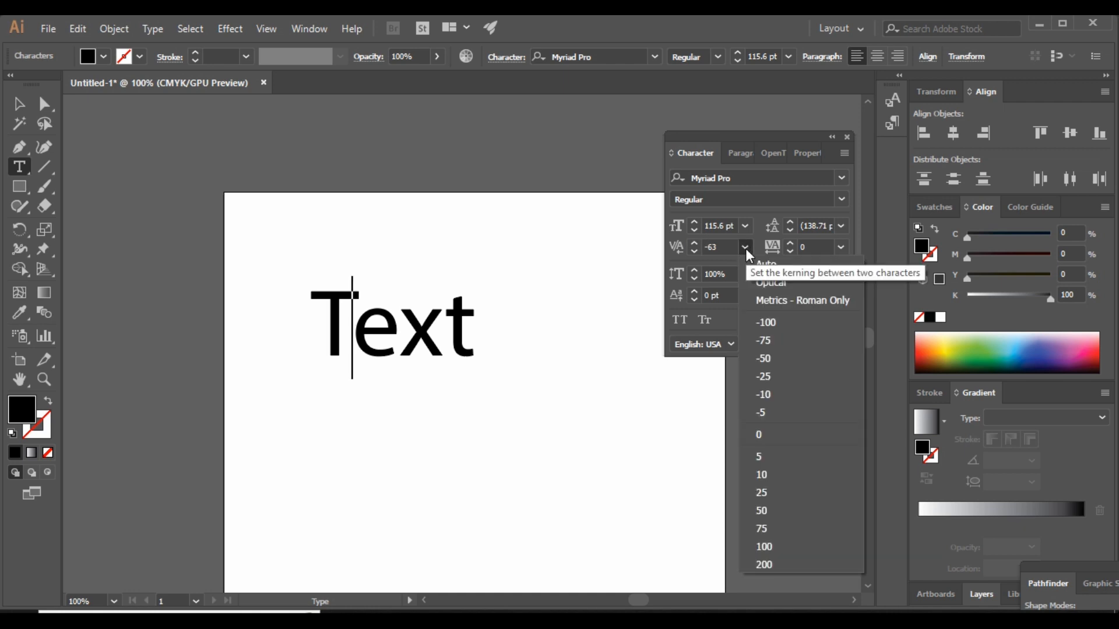
pyautogui.click(764, 375)
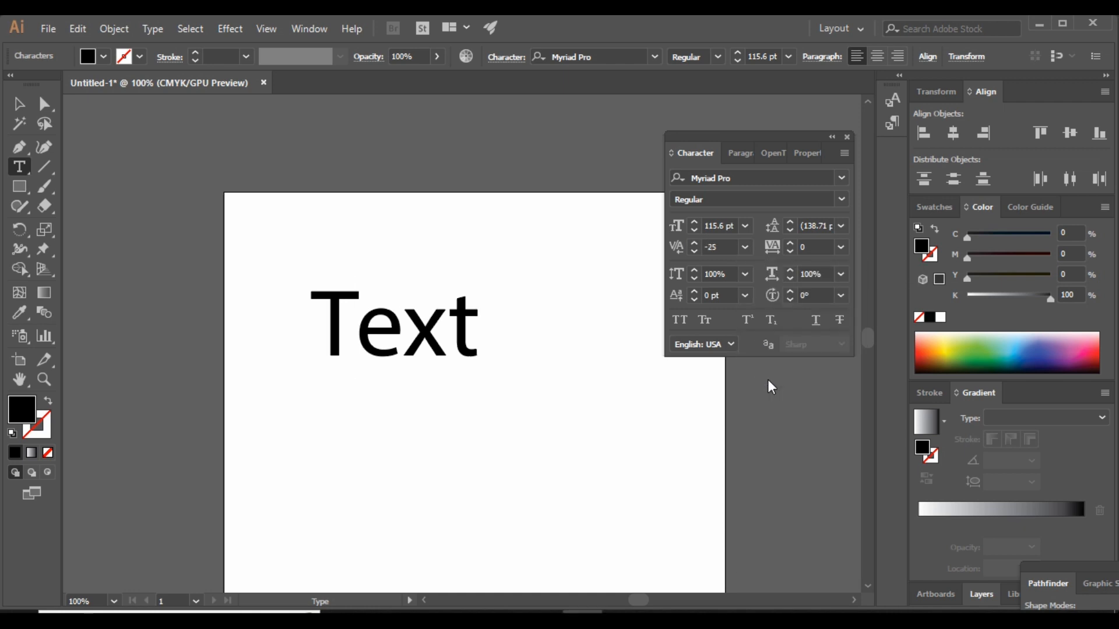
pyautogui.click(746, 247)
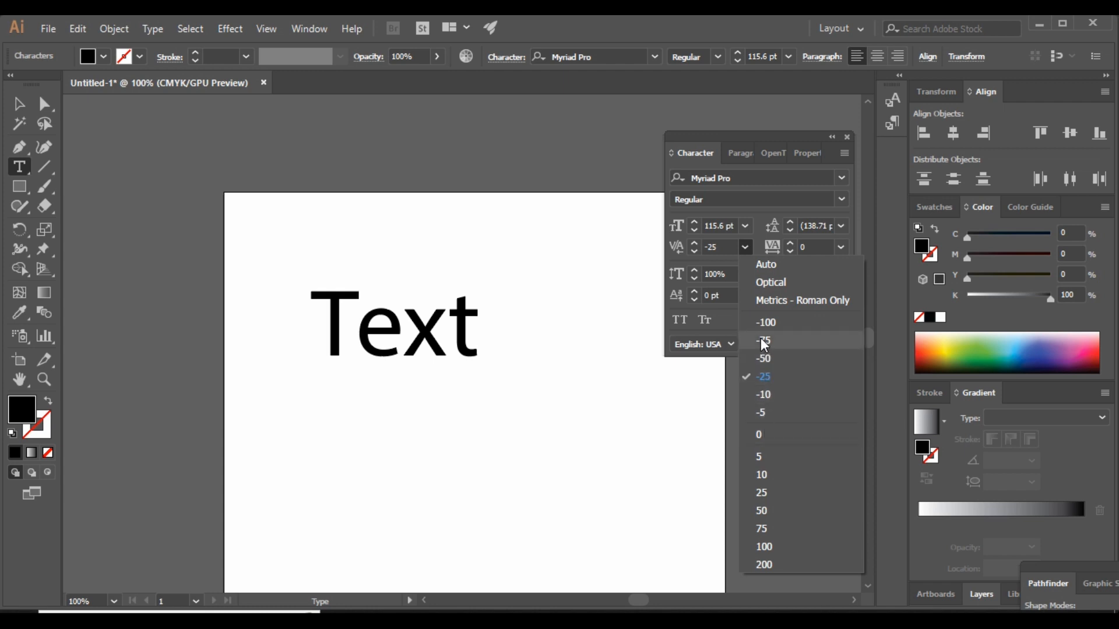
pyautogui.click(765, 410)
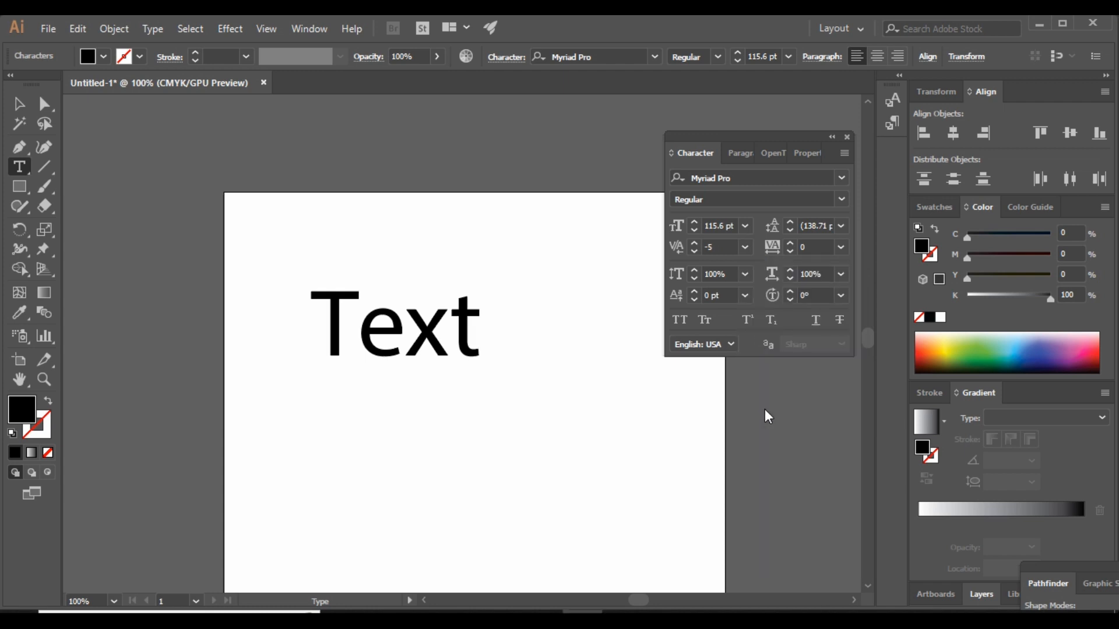
# Step: Vary the kerning between "T" and "e" gradually up to 39 and back down, finishing at -107, and deselect the text
pyautogui.click(710, 248)
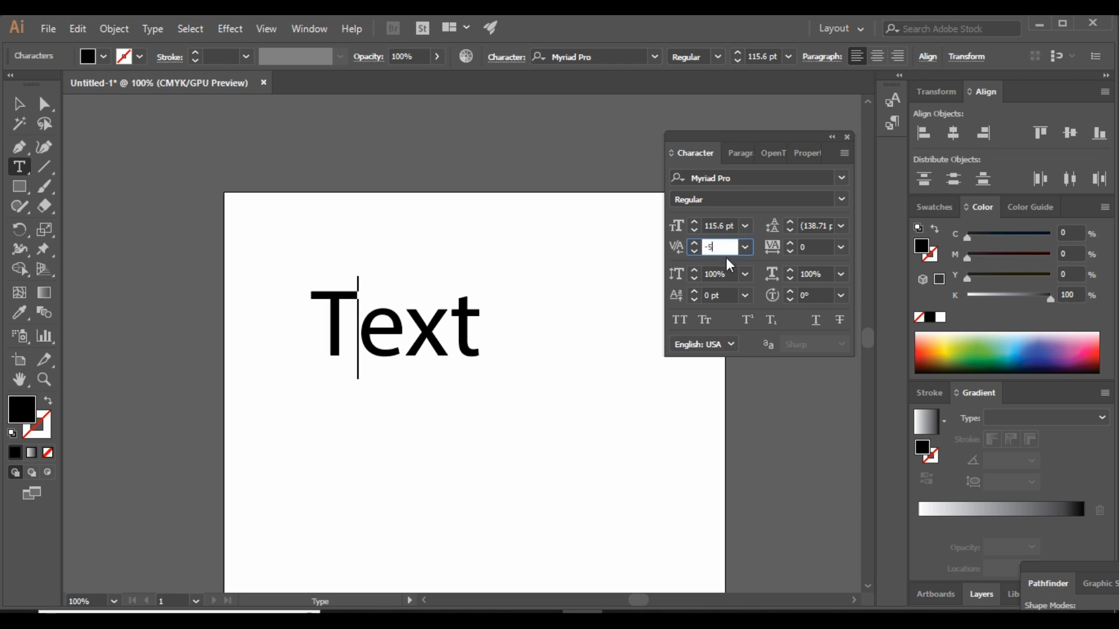
pyautogui.scroll(16, 716, 245)
pyautogui.scroll(20, 716, 246)
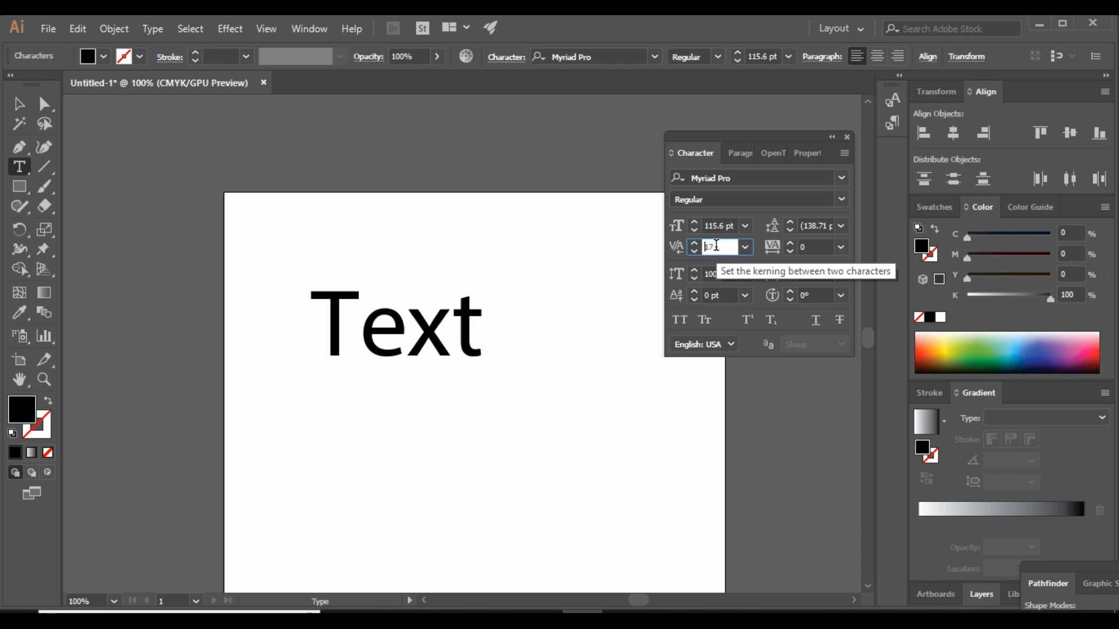
pyautogui.scroll(11, 716, 246)
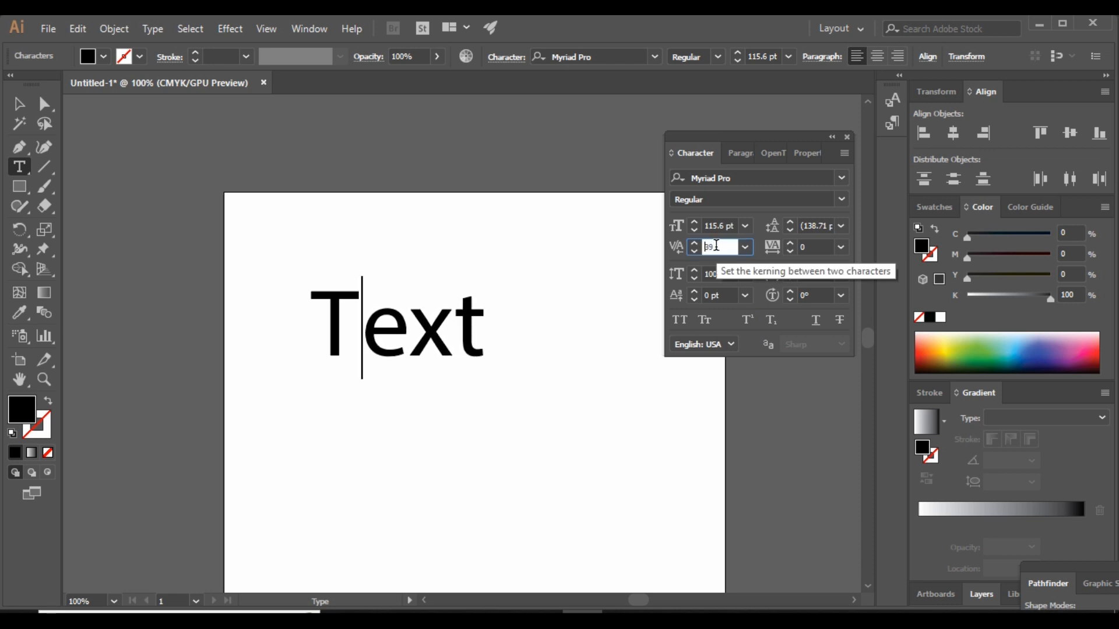
pyautogui.scroll(-20, 716, 246)
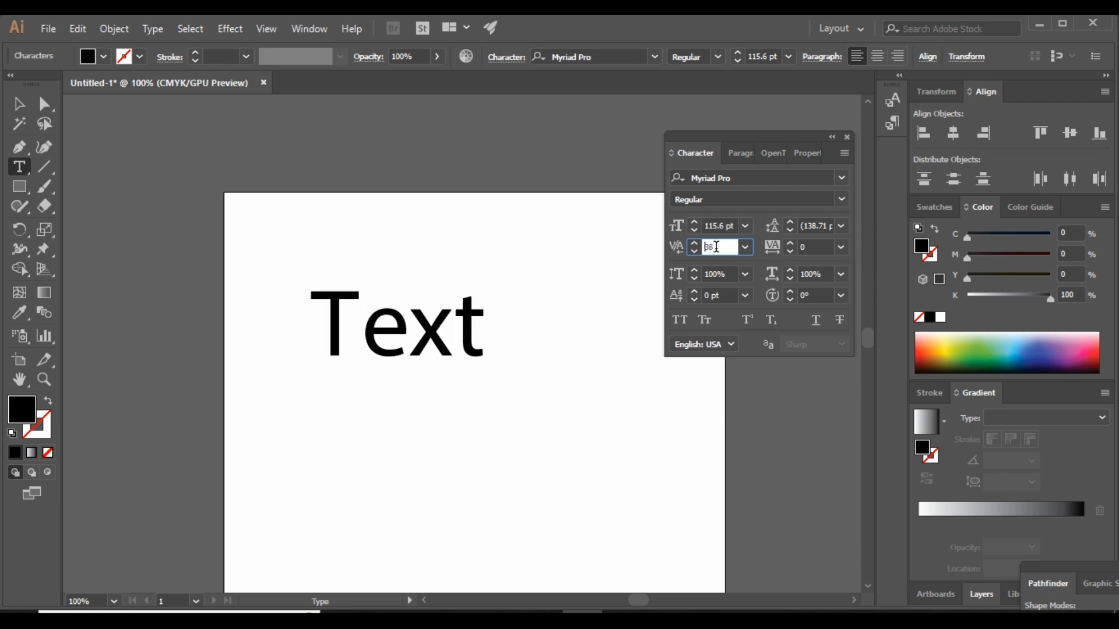
pyautogui.scroll(-20, 716, 246)
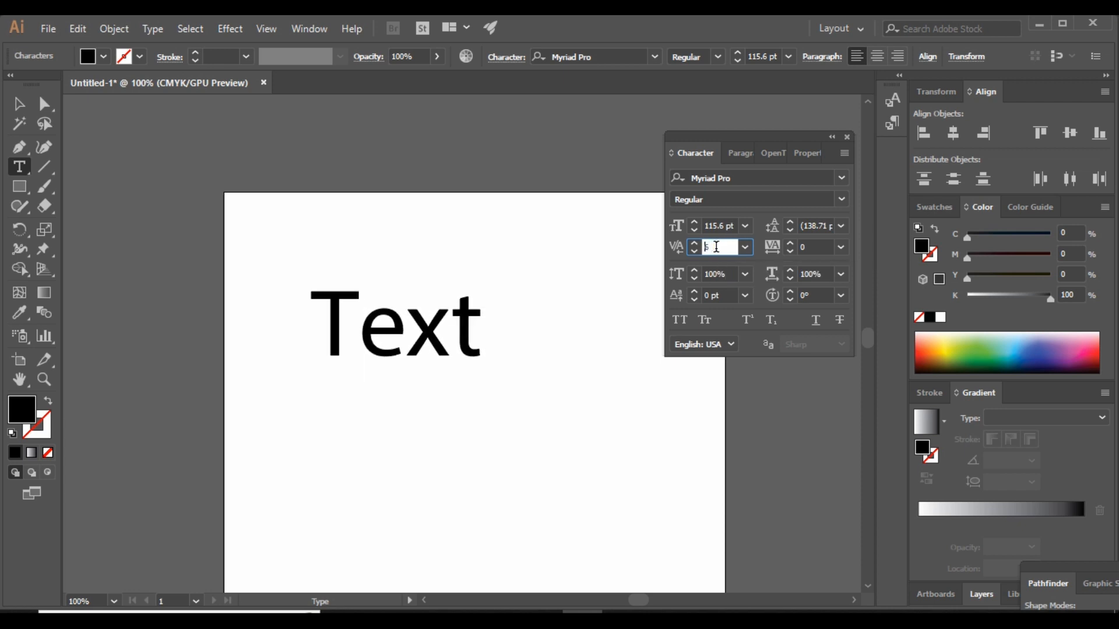
pyautogui.scroll(-20, 716, 246)
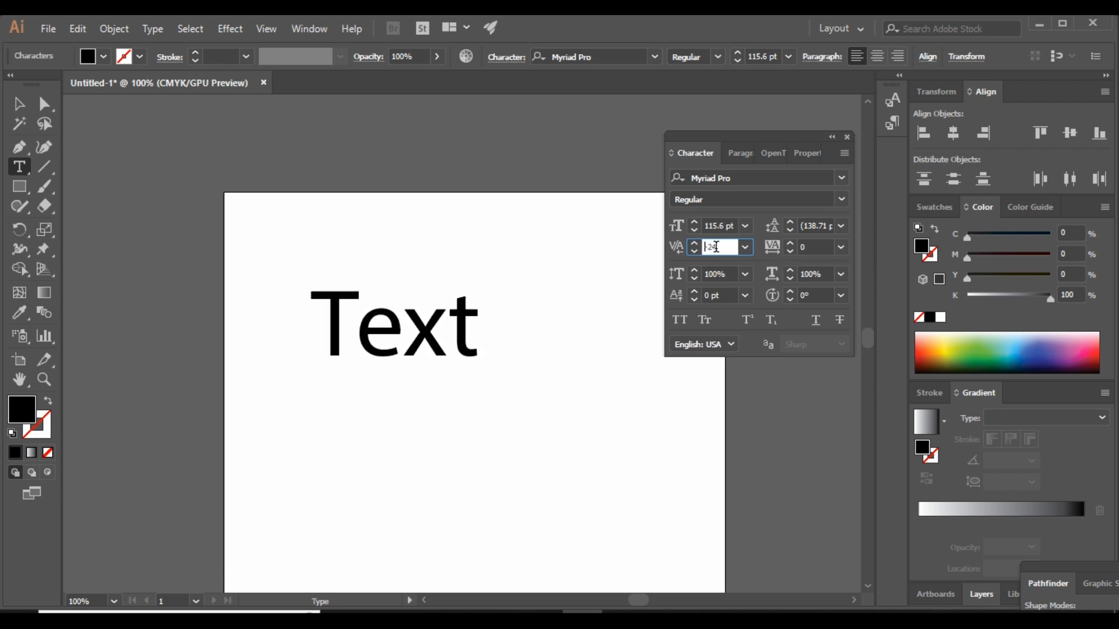
pyautogui.scroll(-20, 716, 247)
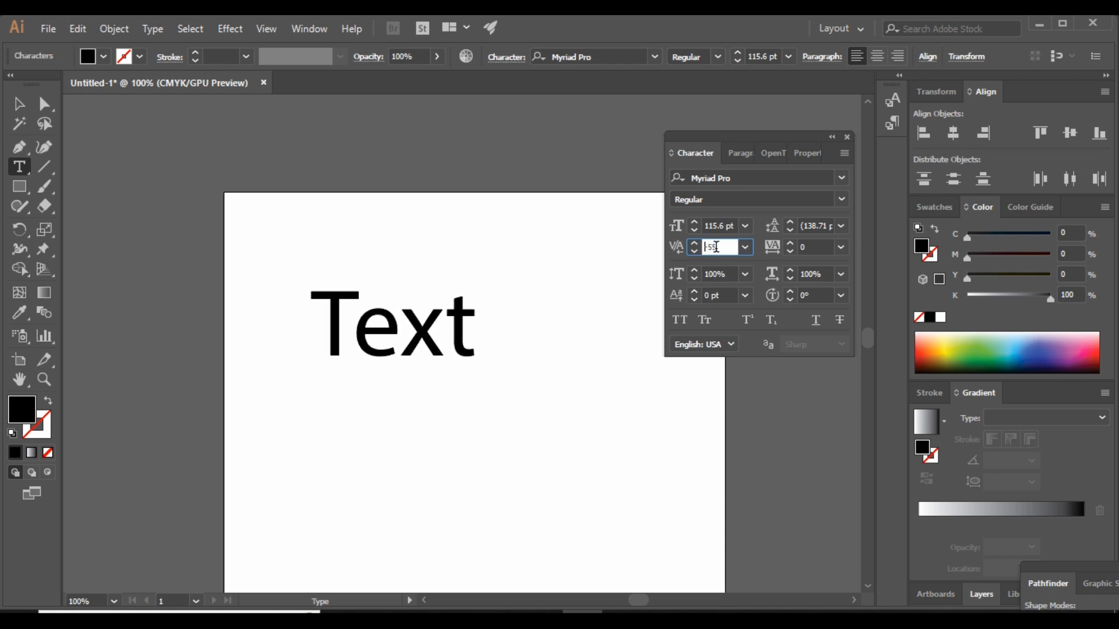
pyautogui.scroll(-18, 716, 246)
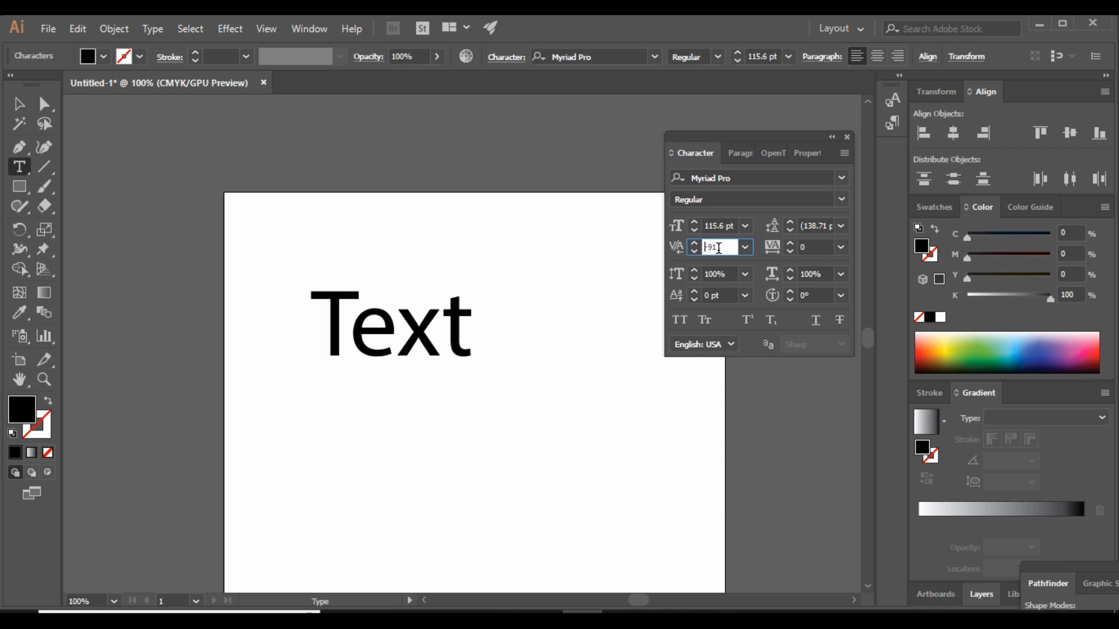
pyautogui.scroll(-20, 718, 248)
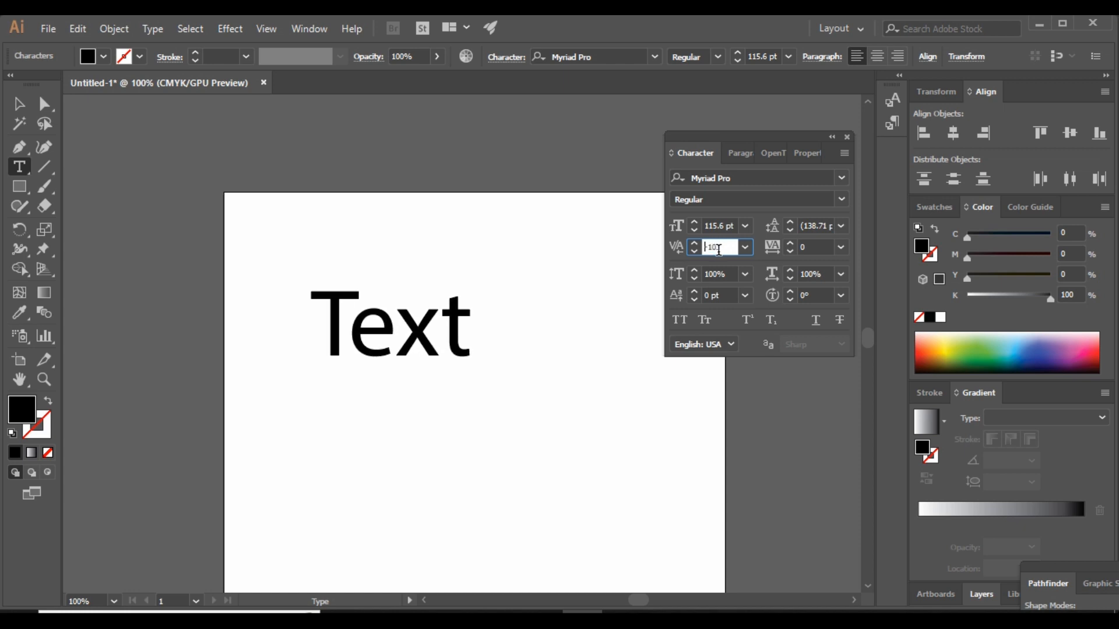
pyautogui.scroll(-3, 718, 253)
pyautogui.scroll(17, 719, 253)
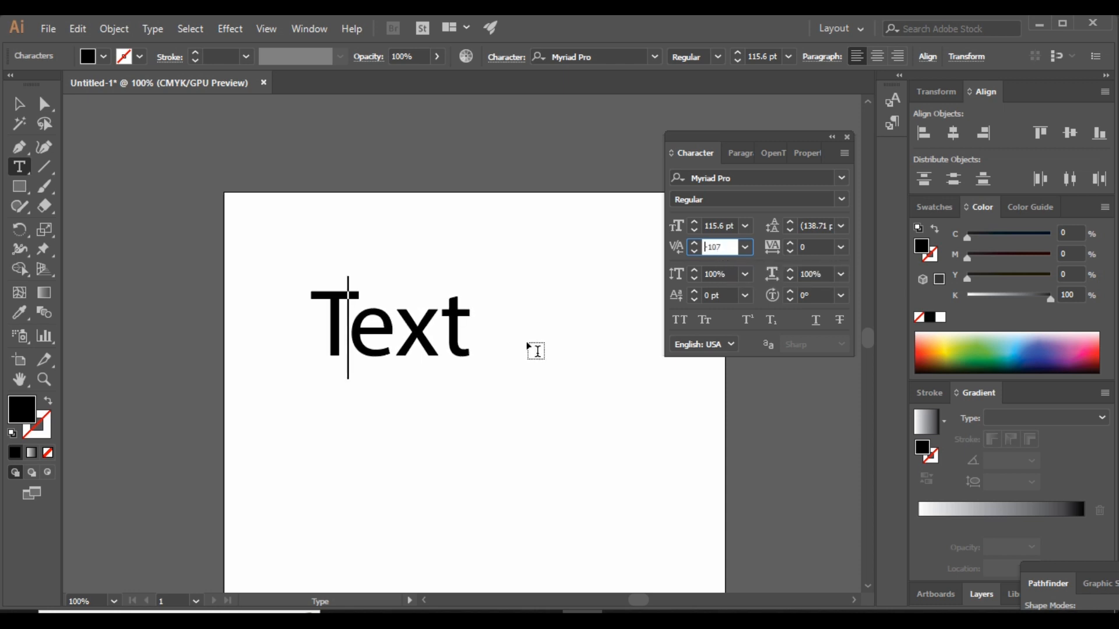
pyautogui.click(19, 104)
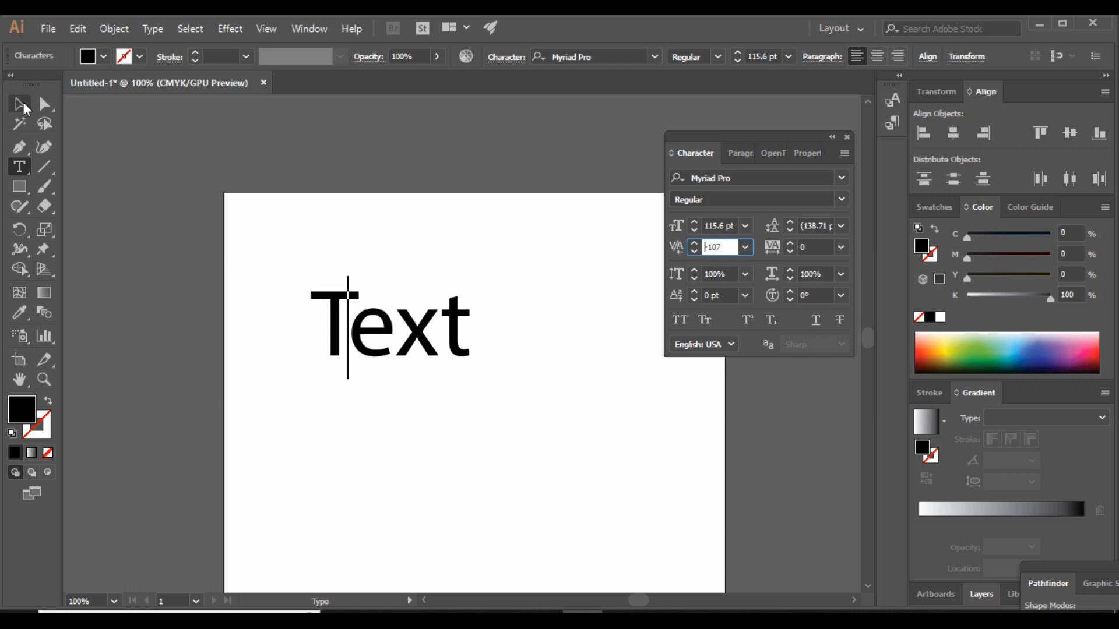
pyautogui.click(531, 367)
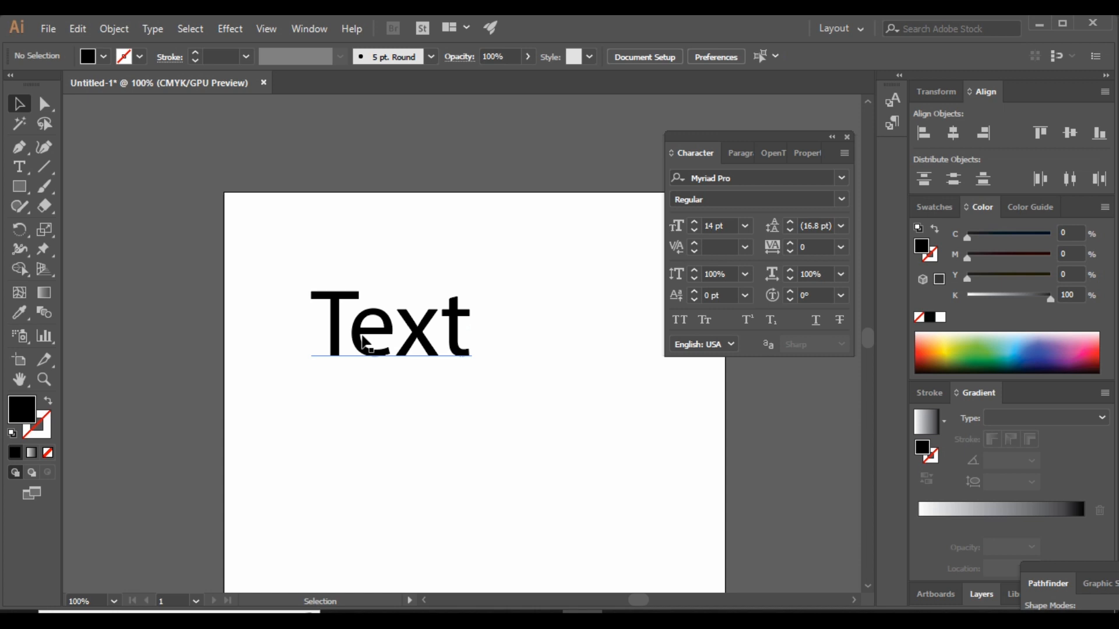
# Step: Select the point text "Text" and try the tracking presets 200 and -100
pyautogui.click(423, 336)
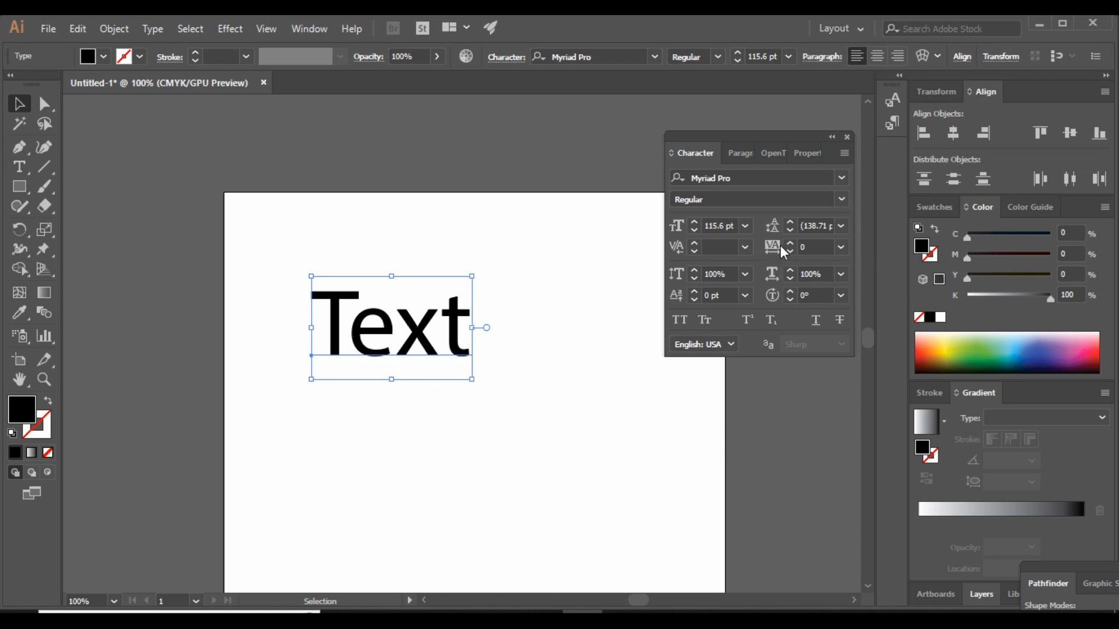
pyautogui.click(820, 247)
pyautogui.click(841, 247)
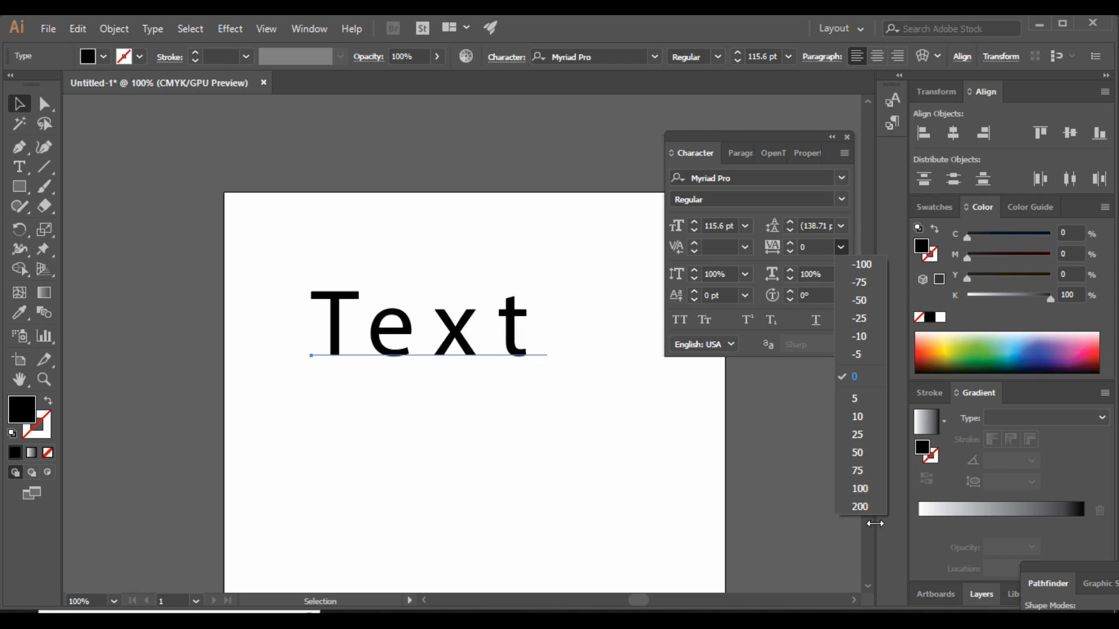
pyautogui.click(860, 506)
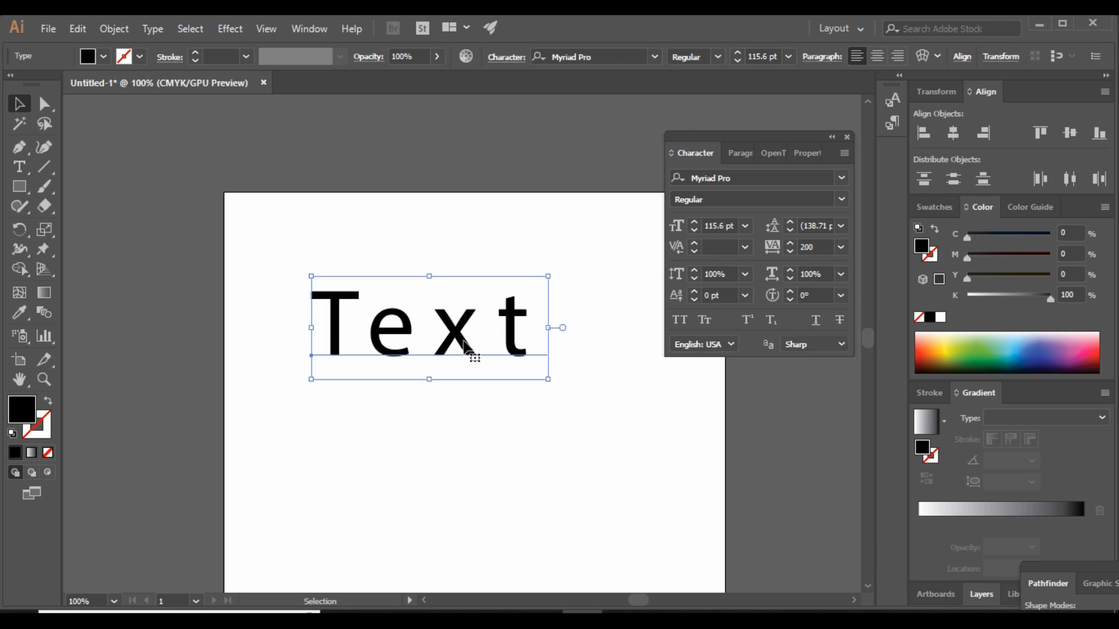
pyautogui.click(841, 248)
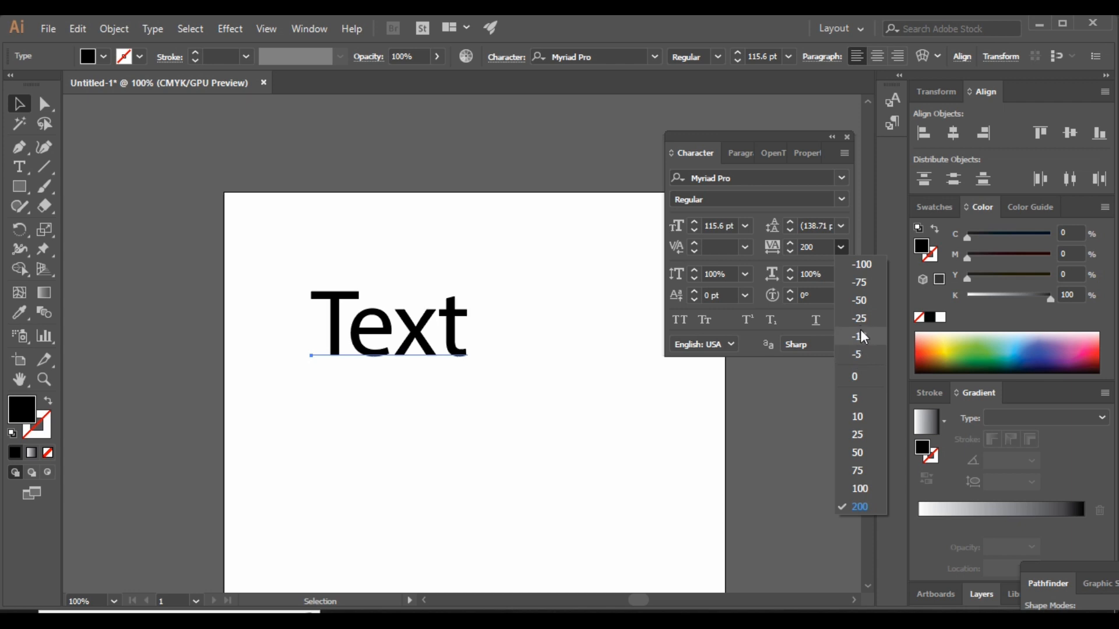
pyautogui.click(858, 264)
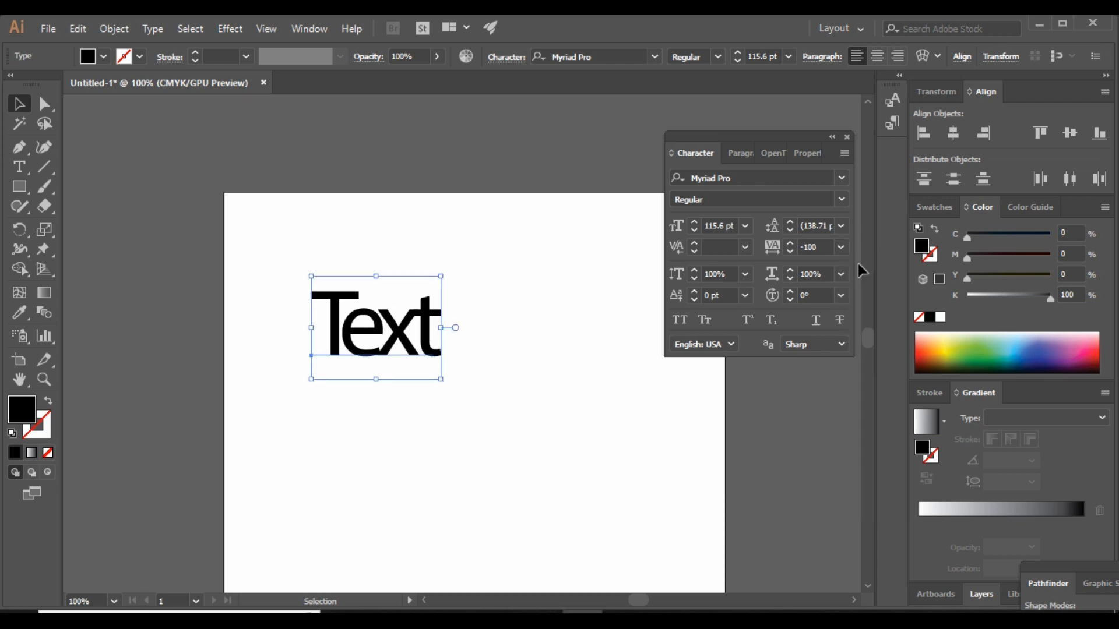
# Step: Vary the text's tracking gradually down to -190 and back up to -176, and reset it to 0
pyautogui.click(826, 246)
pyautogui.press('BackSpace')
pyautogui.press('BackSpace')
pyautogui.press('BackSpace')
pyautogui.write('91')
pyautogui.press('Return')
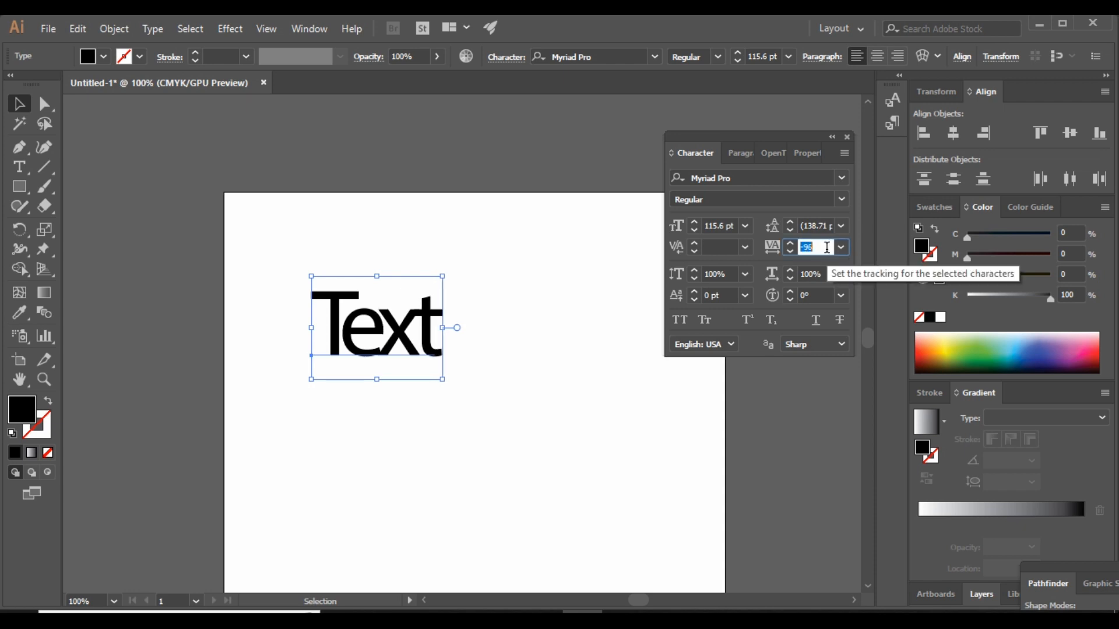
pyautogui.press('Down')
pyautogui.press('Down')
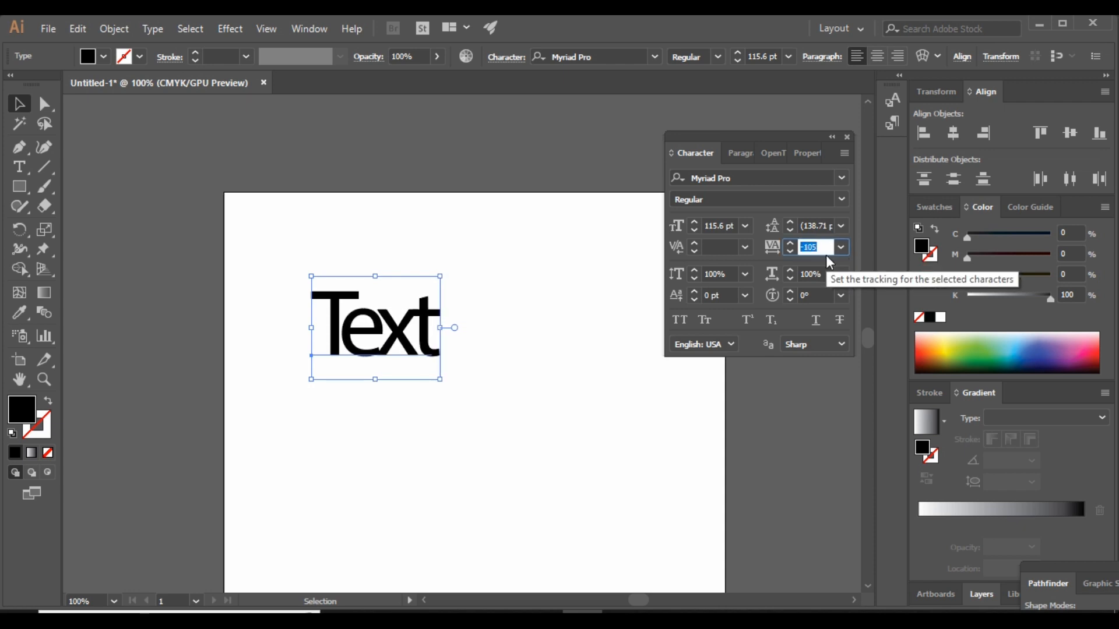
pyautogui.scroll(-20, 828, 247)
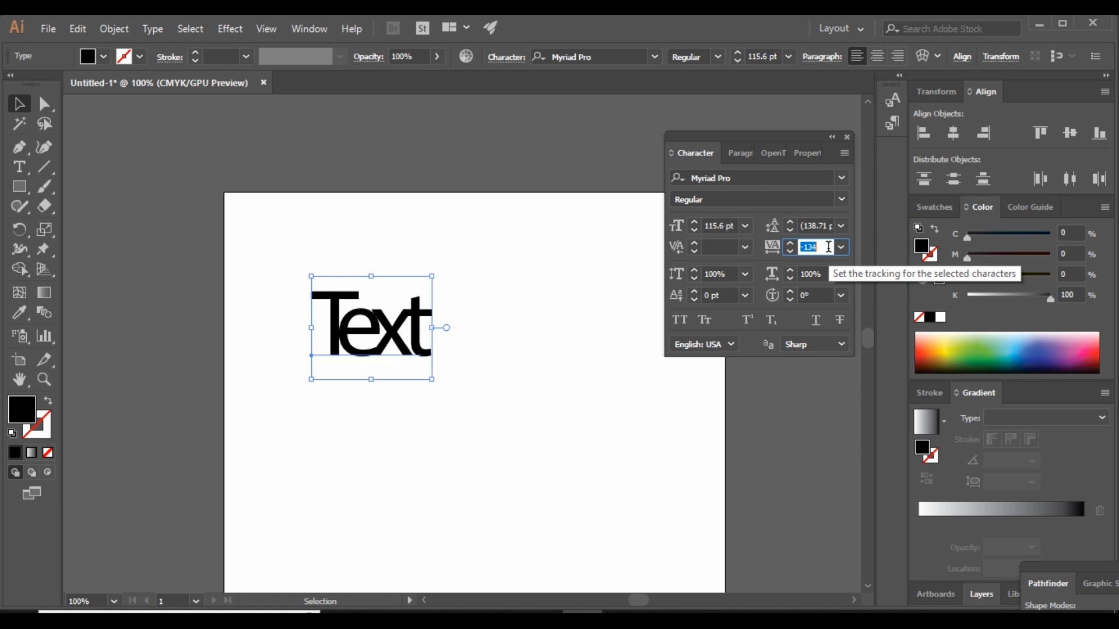
pyautogui.scroll(-20, 828, 247)
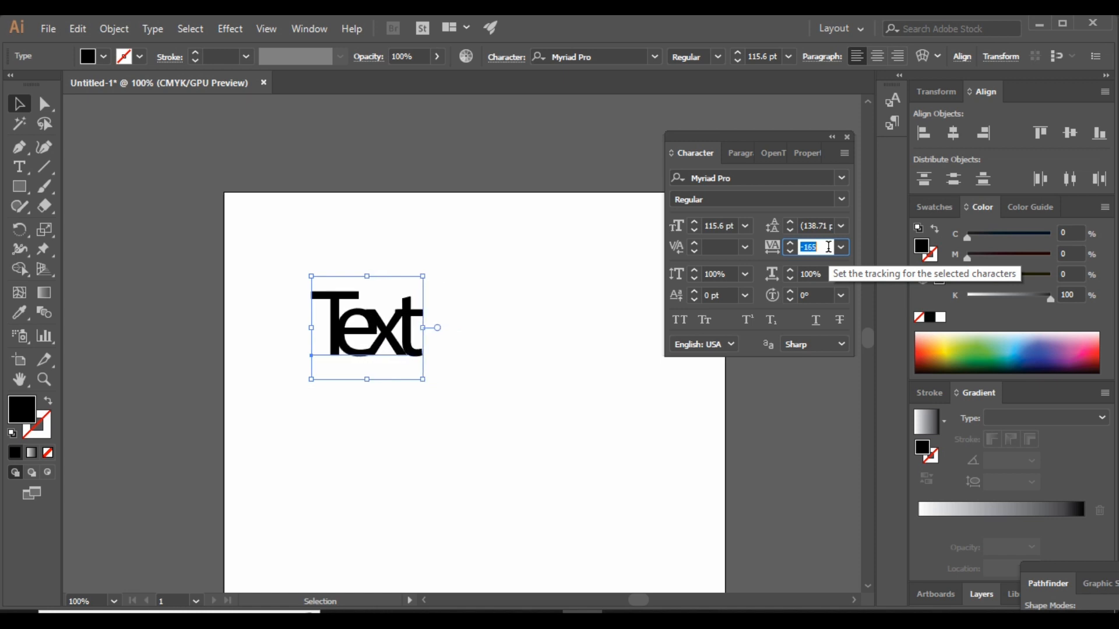
pyautogui.scroll(-19, 828, 247)
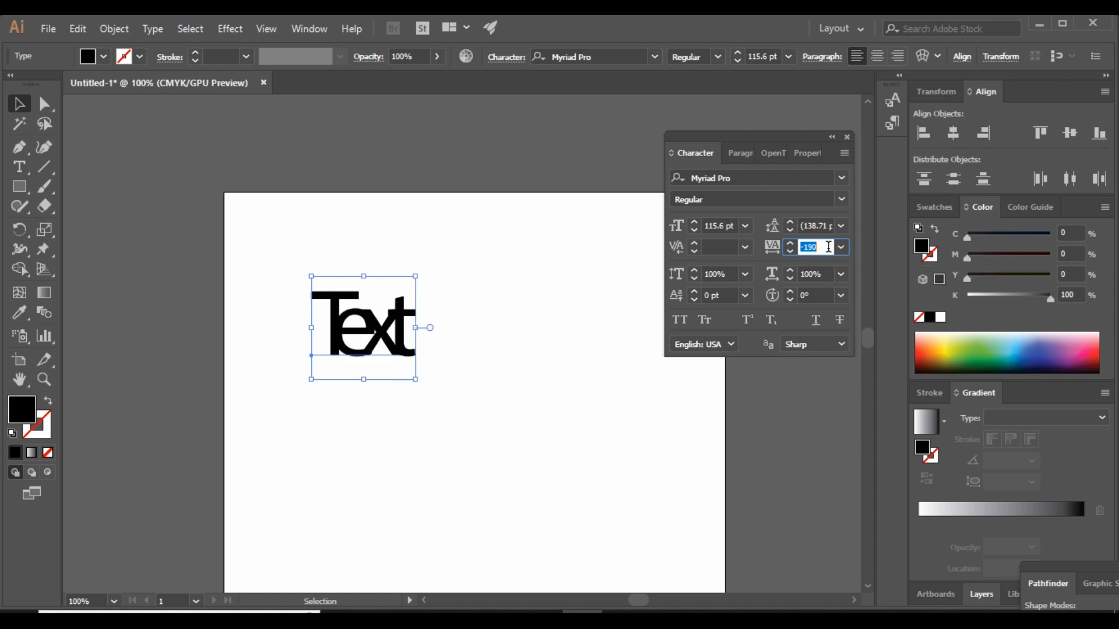
pyautogui.scroll(14, 828, 247)
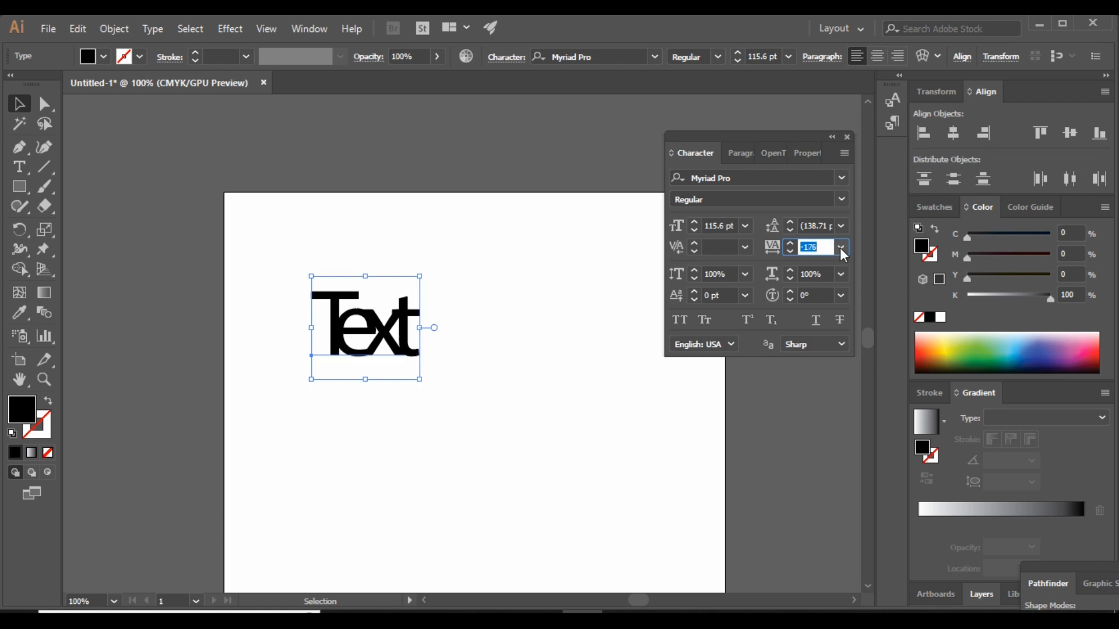
pyautogui.click(842, 247)
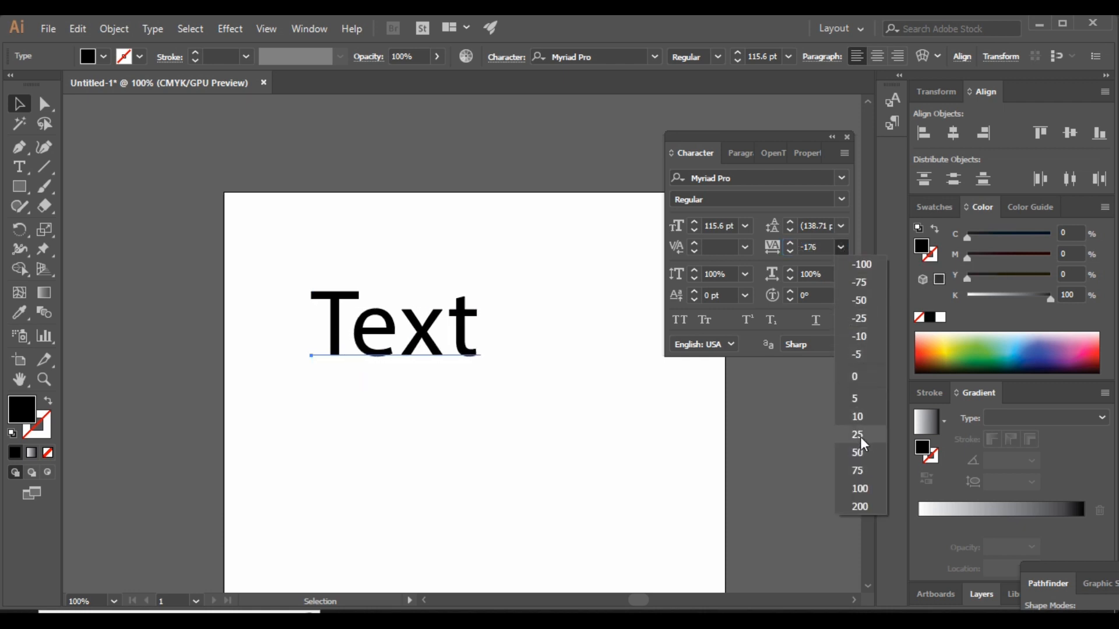
pyautogui.click(855, 376)
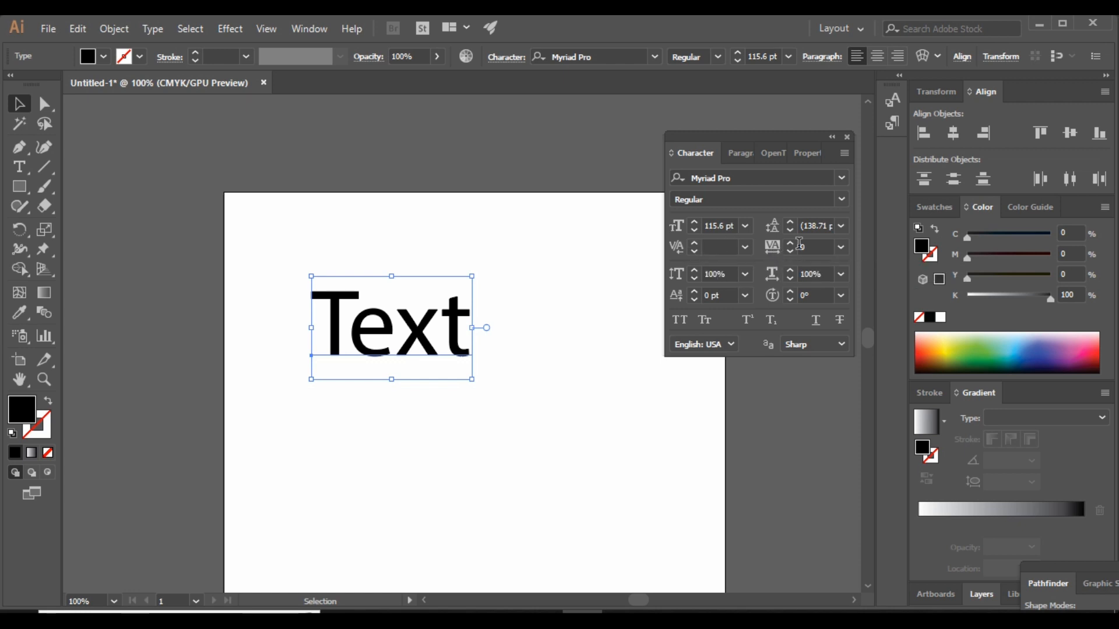
# Step: Vary the text's vertical scale up to 131% and back down to 115%
pyautogui.click(730, 273)
pyautogui.scroll(14, 730, 273)
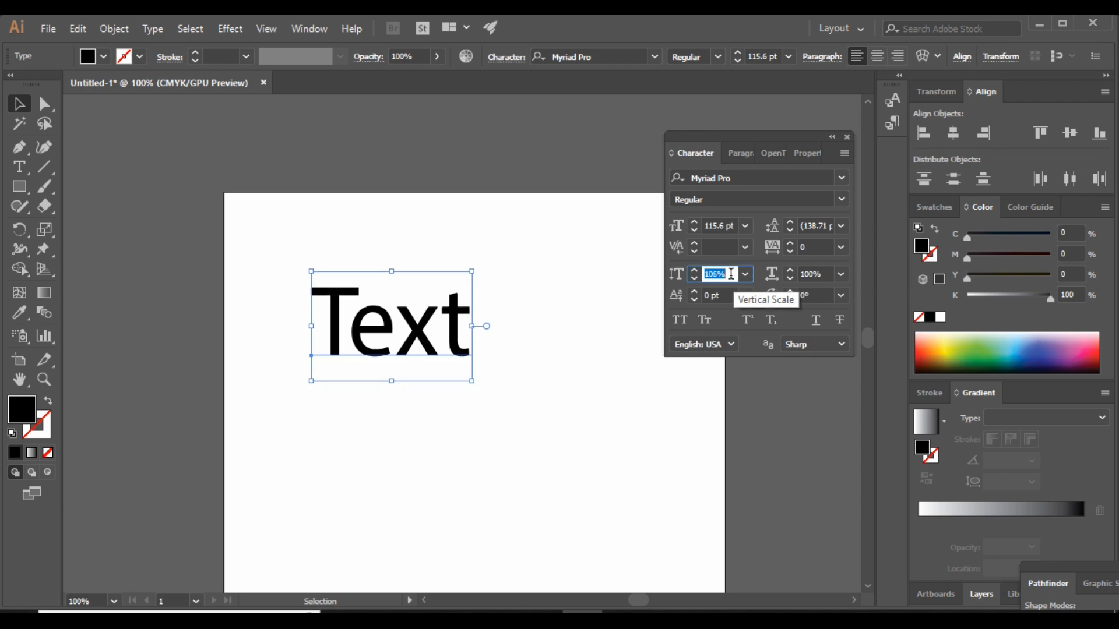
pyautogui.scroll(12, 730, 272)
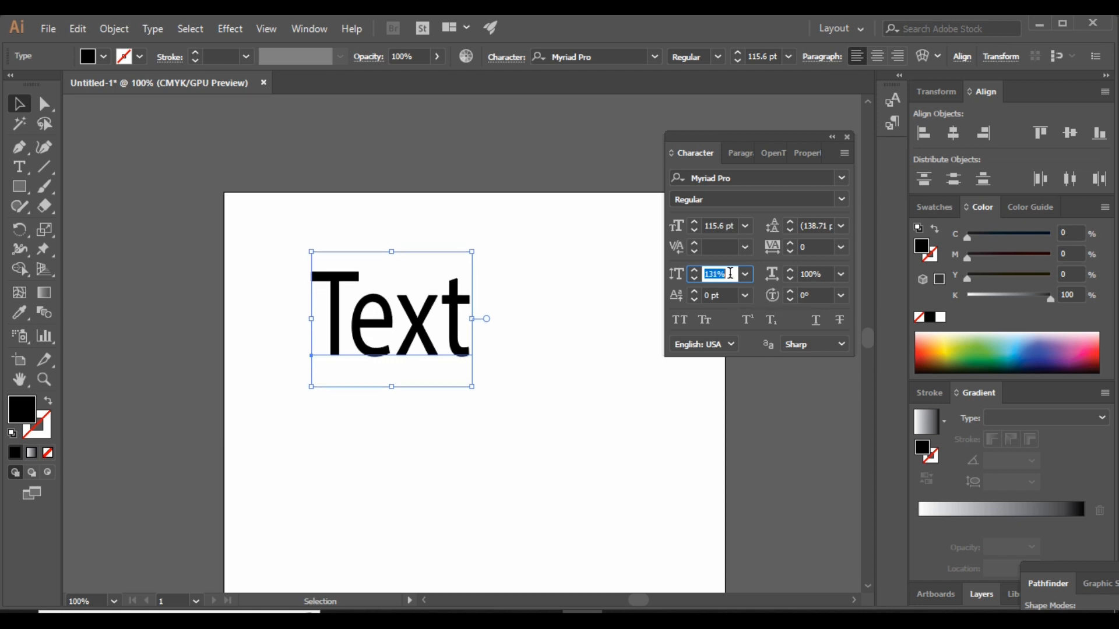
pyautogui.scroll(-5, 730, 272)
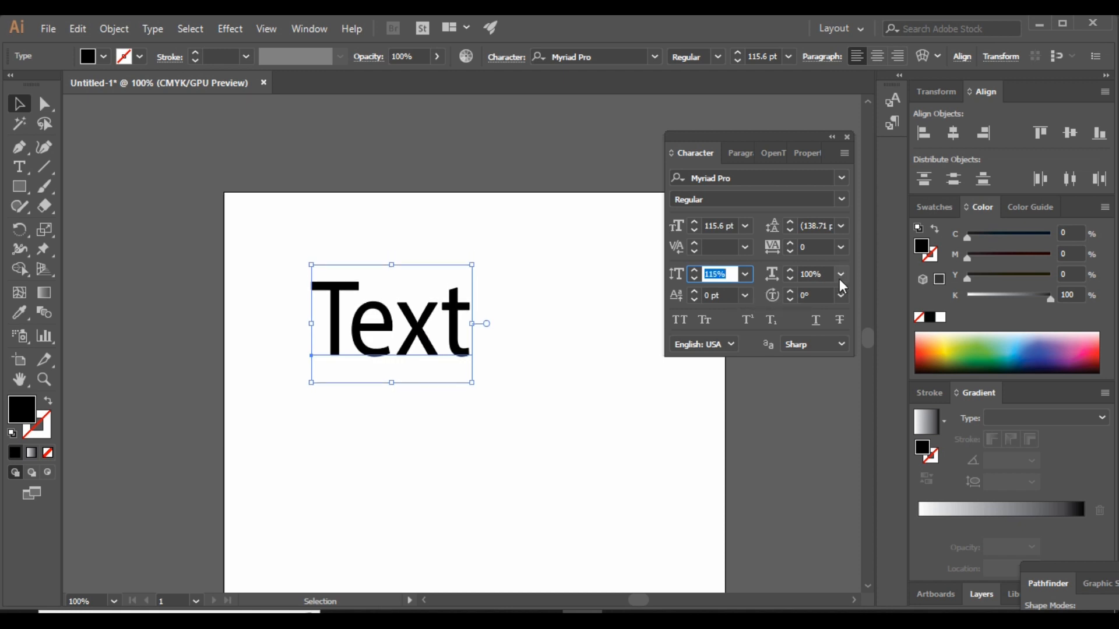
# Step: Narrow the text with the horizontal scale and widen it again, finishing at 91%
pyautogui.click(811, 274)
pyautogui.write('91')
pyautogui.press('Return')
pyautogui.scroll(-17, 811, 274)
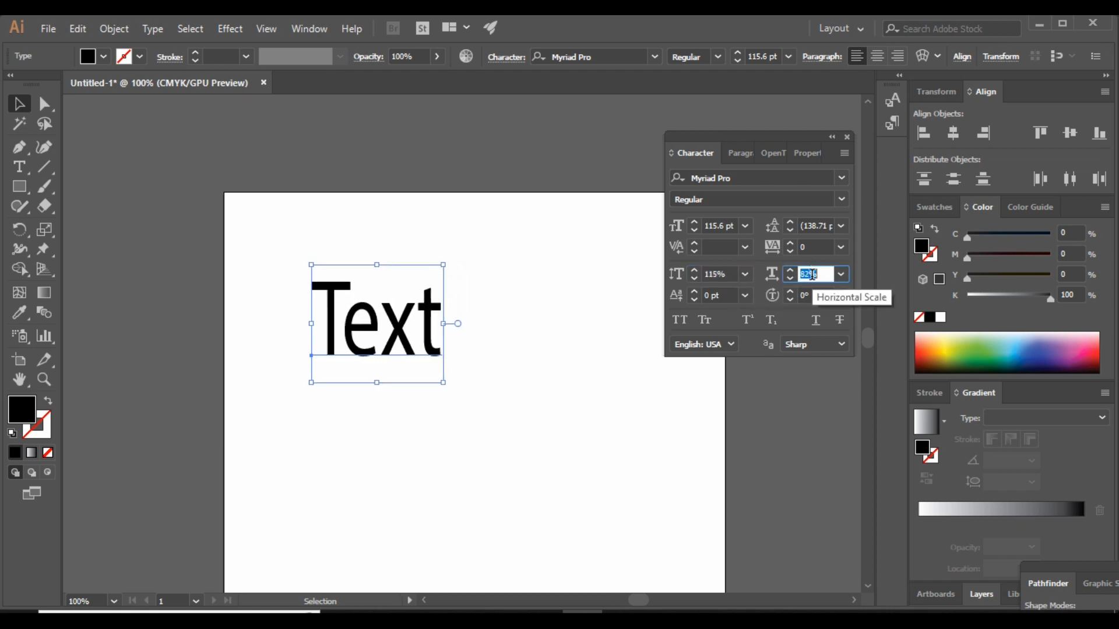
pyautogui.scroll(14, 812, 275)
pyautogui.scroll(12, 812, 274)
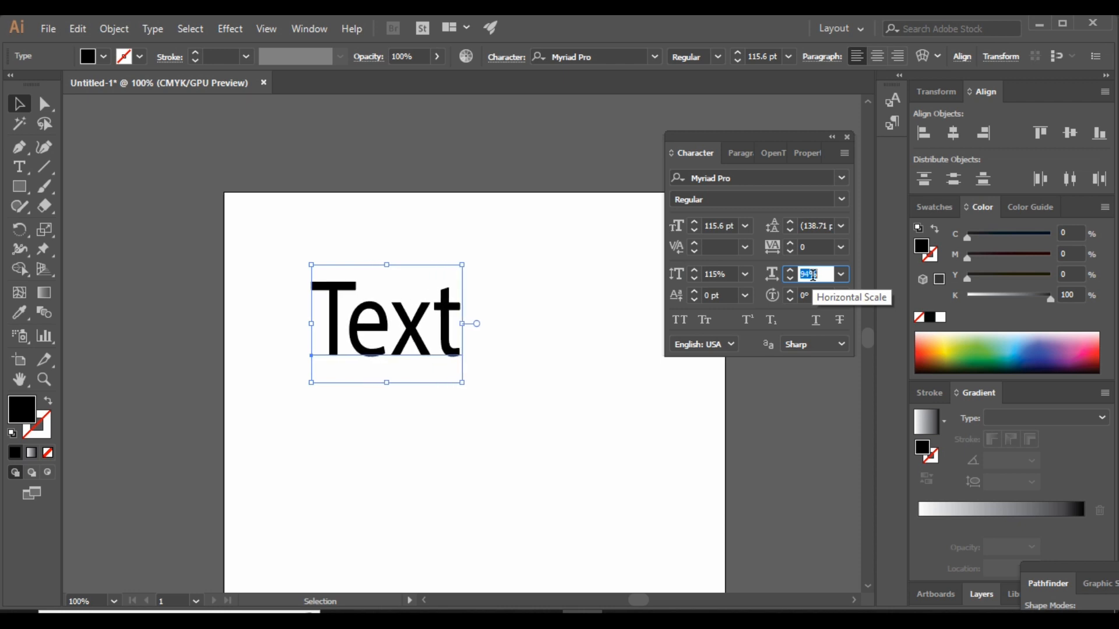
pyautogui.scroll(-9, 812, 274)
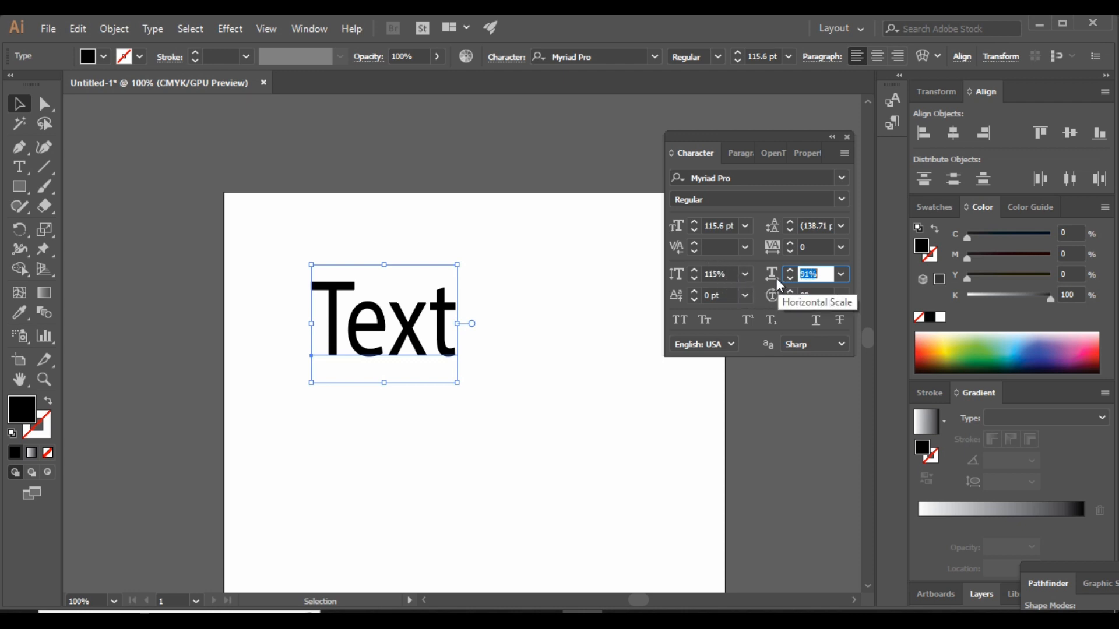
# Step: Reset both the vertical scale and the horizontal scale of the text to 100%
pyautogui.click(730, 274)
pyautogui.write('100')
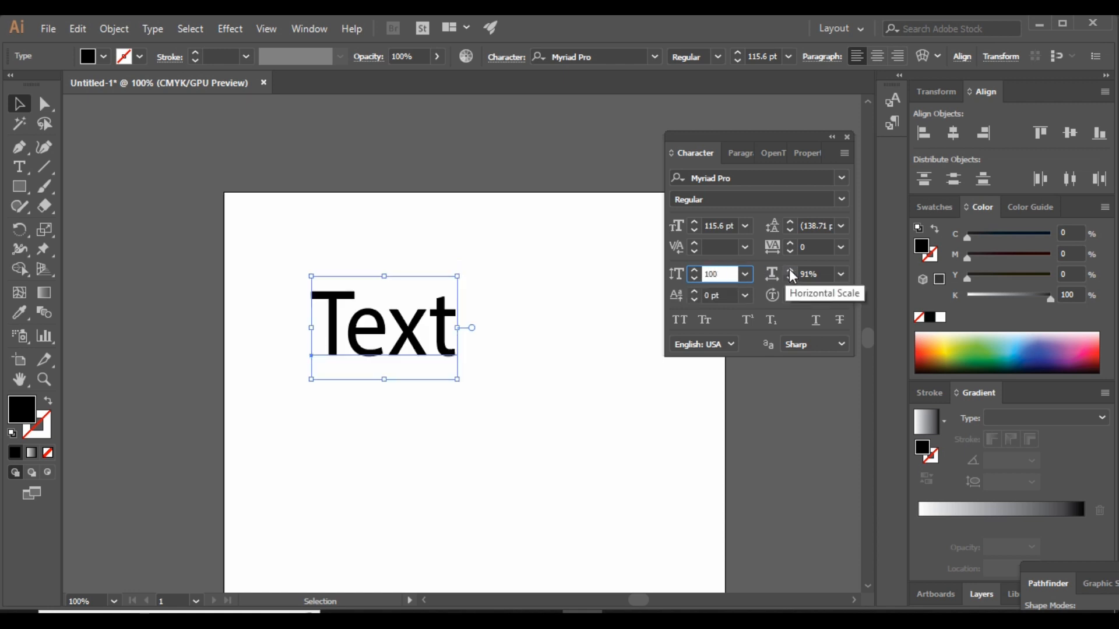
pyautogui.click(827, 273)
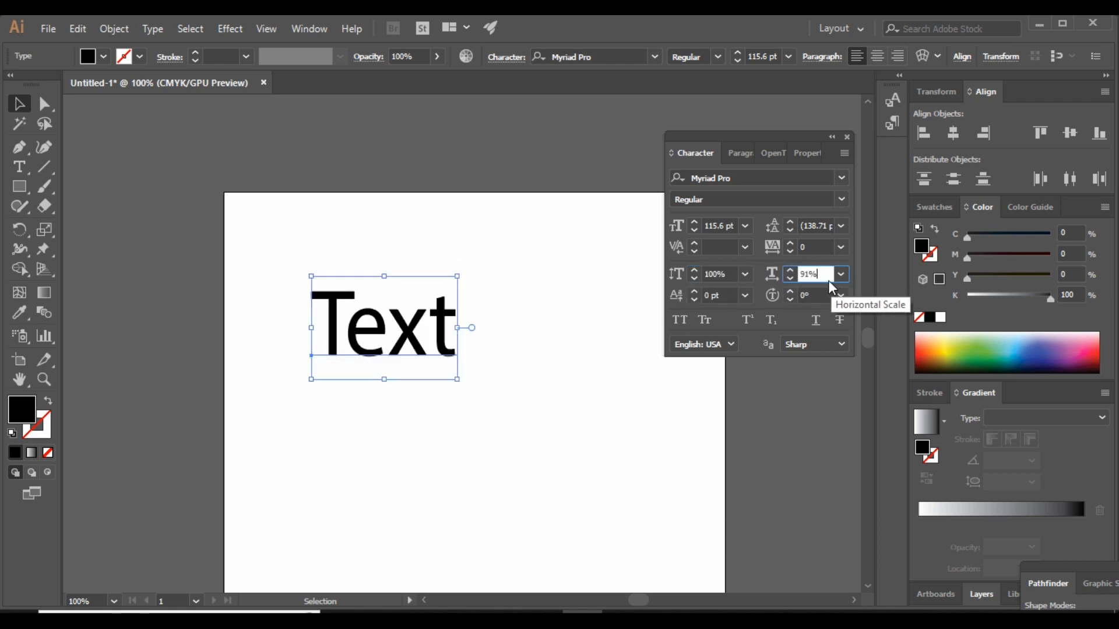
pyautogui.moveTo(826, 274); pyautogui.dragTo(775, 275)
pyautogui.write('100')
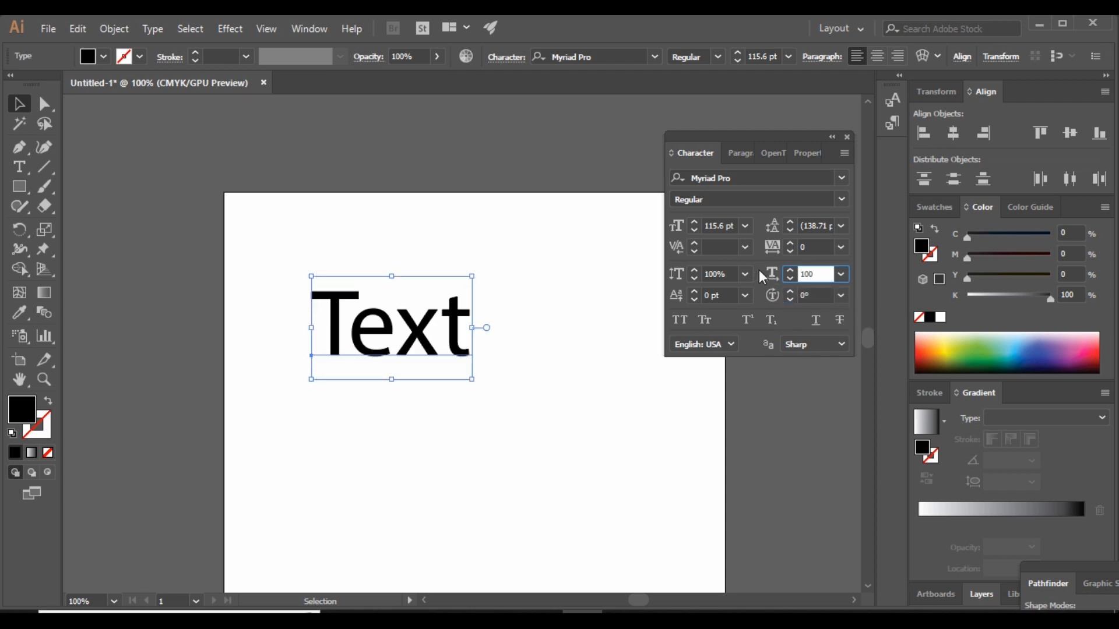
pyautogui.press('Return')
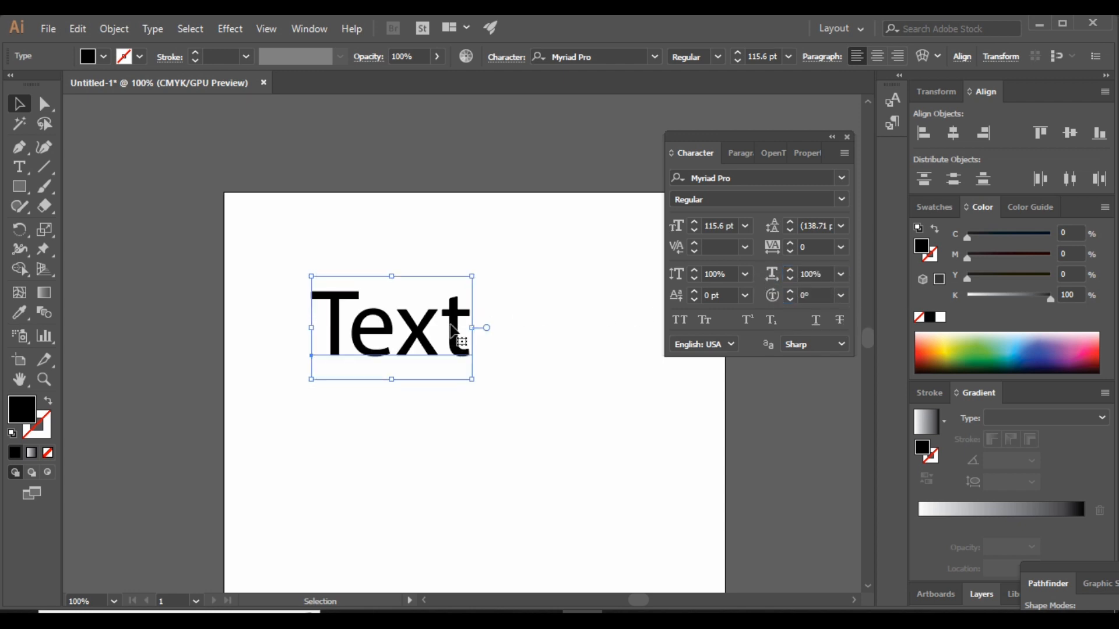
# Step: Squash the text's bounding box non-proportionally to a font size of about 65.21 pt and restore its horizontal scale to 100%
pyautogui.moveTo(472, 379); pyautogui.dragTo(460, 333)
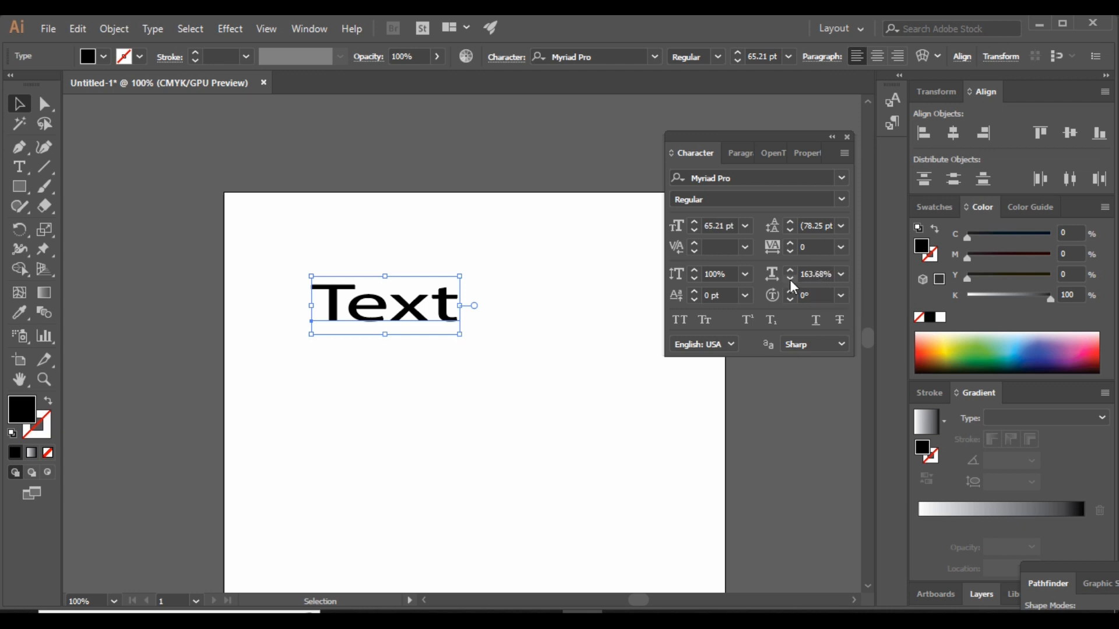
pyautogui.click(821, 274)
pyautogui.press('Delete')
pyautogui.press('Delete')
pyautogui.write('100')
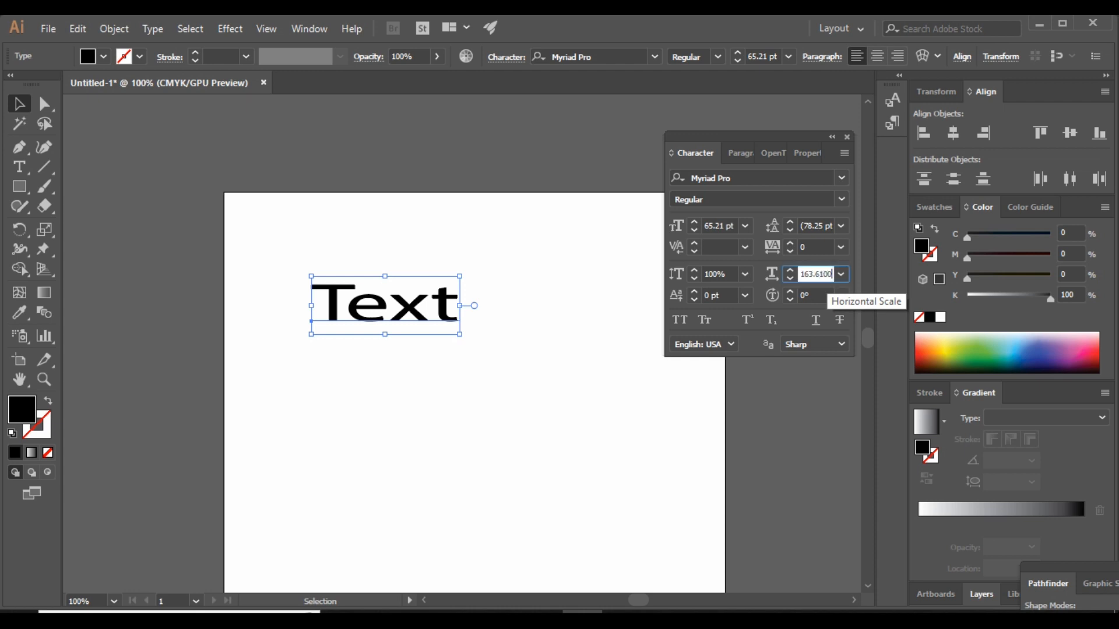
pyautogui.press('Return')
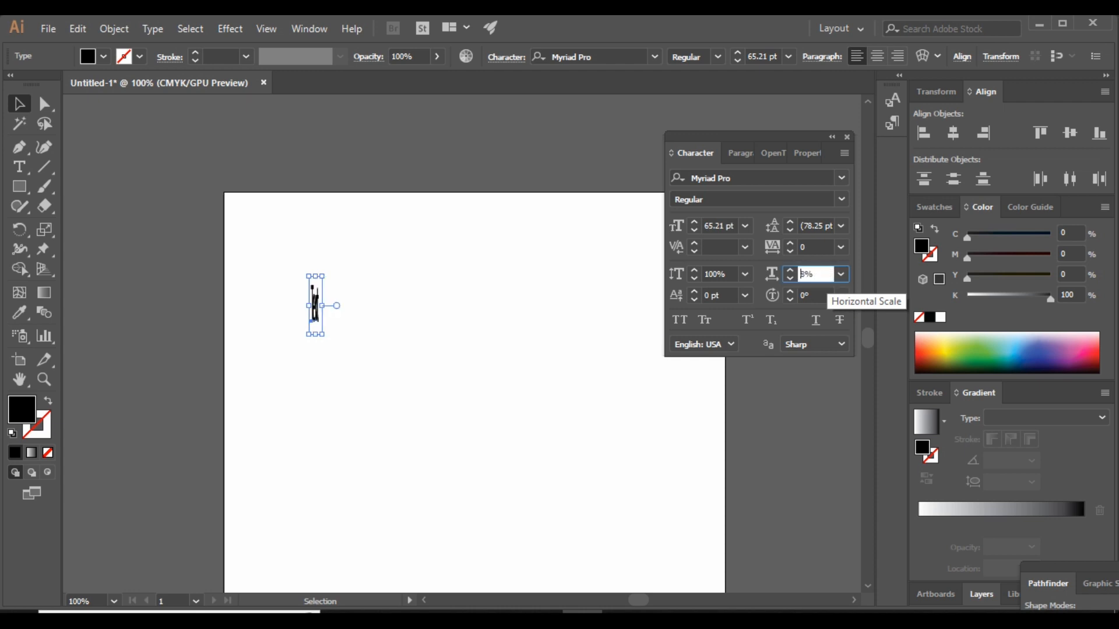
pyautogui.press('Delete')
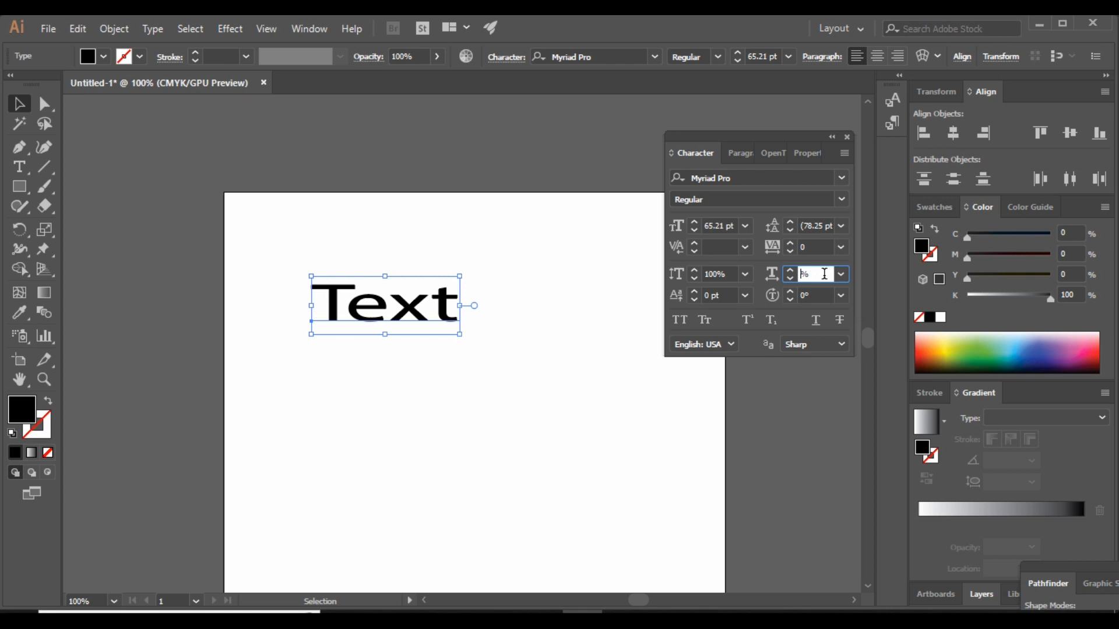
pyautogui.write('10')
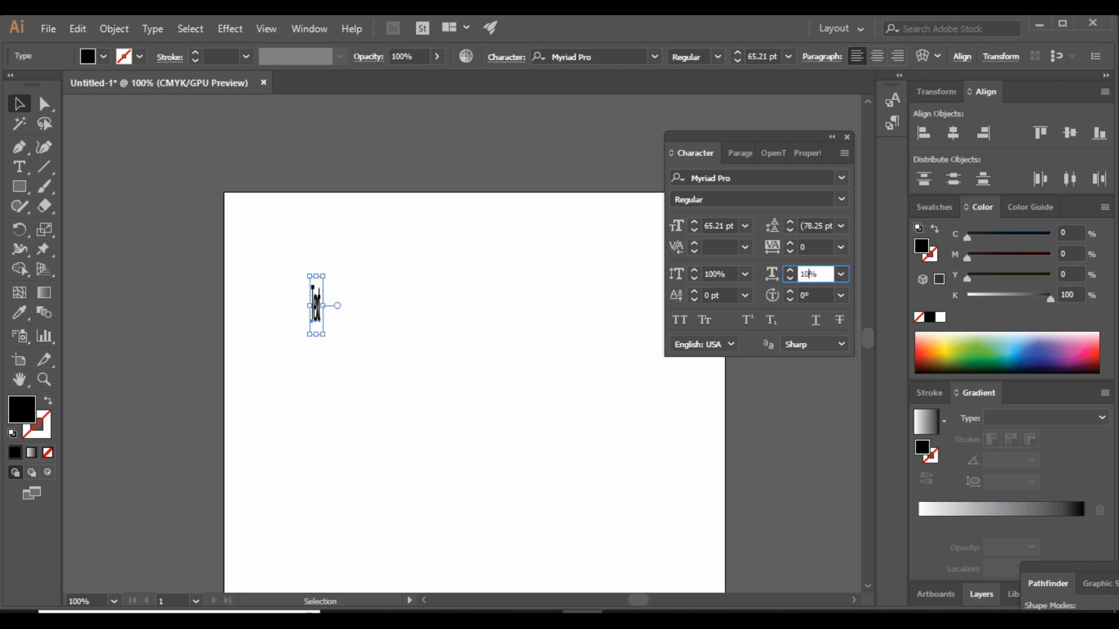
pyautogui.write('0')
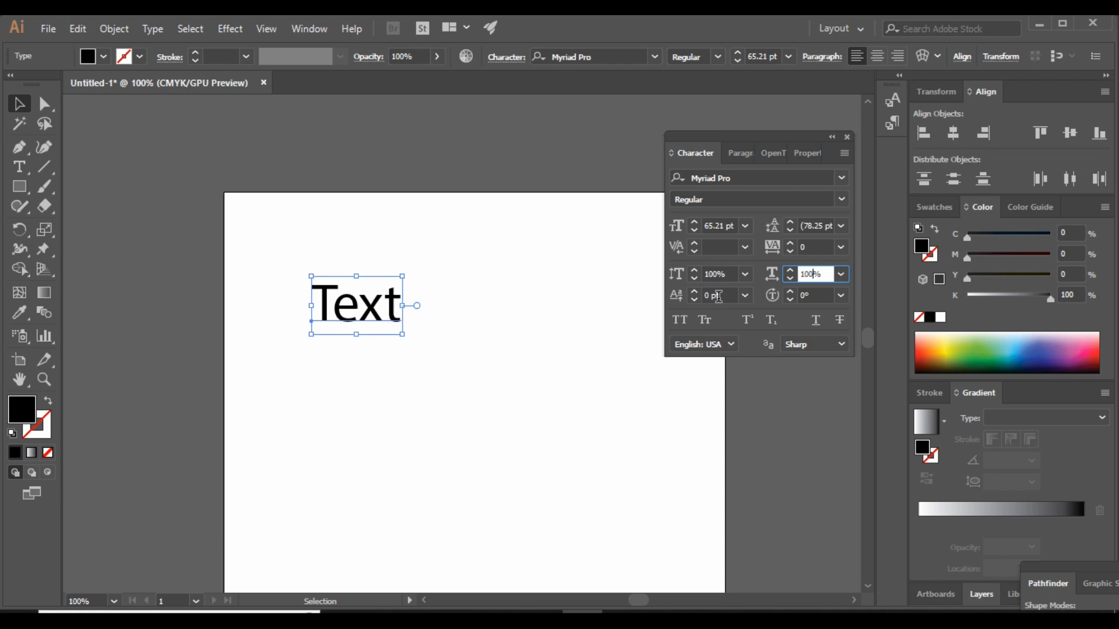
# Step: Raise the text's baseline shift step by step to 11 pt
pyautogui.click(718, 296)
pyautogui.write('5')
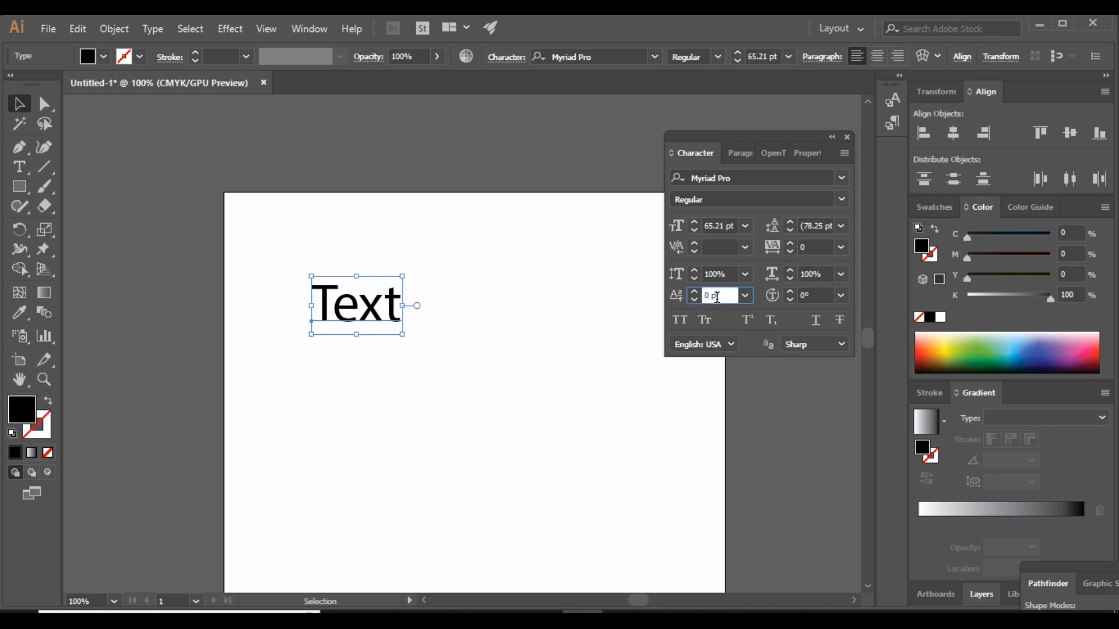
pyautogui.press('Return')
pyautogui.press('Up')
pyautogui.press('Up')
pyautogui.press('Up')
pyautogui.press('Up')
pyautogui.press('Up')
pyautogui.press('Up')
pyautogui.press('Up')
pyautogui.press('Up')
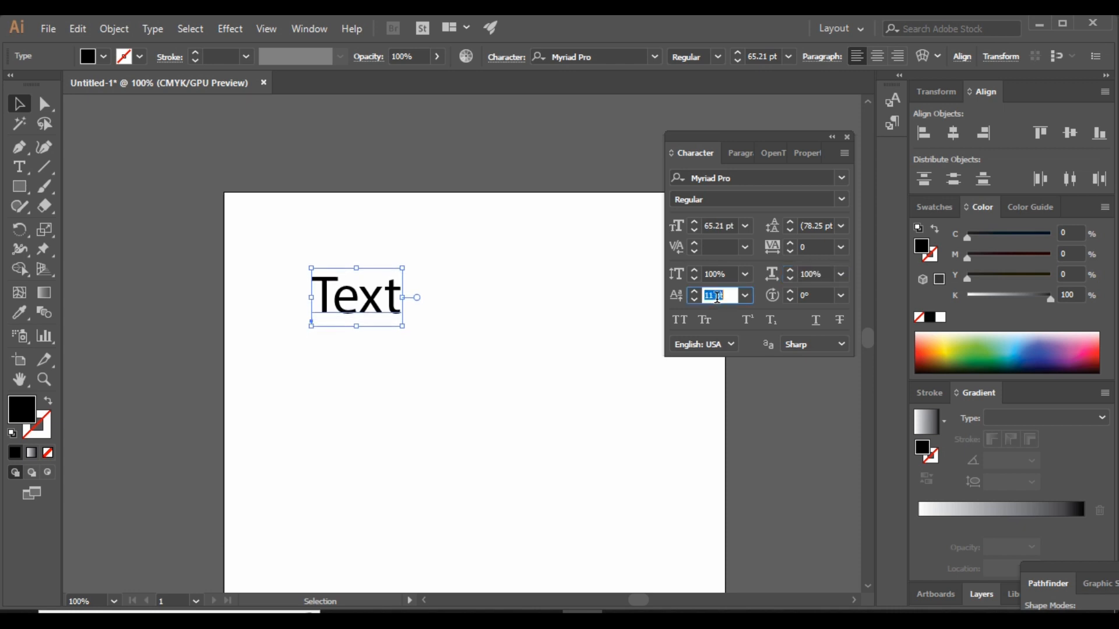
# Step: Lower the text's baseline shift step by step to -34 pt and deselect the text
pyautogui.press('Down')
pyautogui.press('Down')
pyautogui.press('Down')
pyautogui.press('Down')
pyautogui.press('Down')
pyautogui.press('Down')
pyautogui.press('Down')
pyautogui.press('Down')
pyautogui.press('Down')
pyautogui.press('Down')
pyautogui.press('Down')
pyautogui.press('Down')
pyautogui.press('Down')
pyautogui.press('Down')
pyautogui.press('Down')
pyautogui.press('Down')
pyautogui.press('Down')
pyautogui.press('Down')
pyautogui.press('Down')
pyautogui.press('Down')
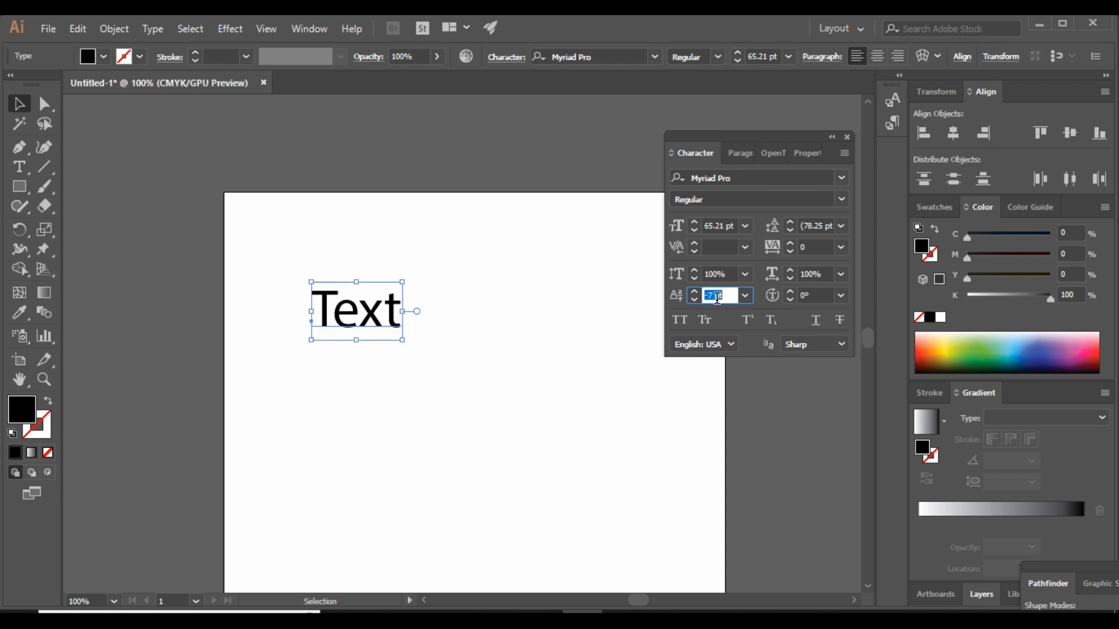
pyautogui.press('Down')
pyautogui.press('Down')
pyautogui.press('Down')
pyautogui.press('Down')
pyautogui.press('Down')
pyautogui.press('Down')
pyautogui.press('Down')
pyautogui.press('Down')
pyautogui.press('Down')
pyautogui.press('Down')
pyautogui.press('Down')
pyautogui.press('Down')
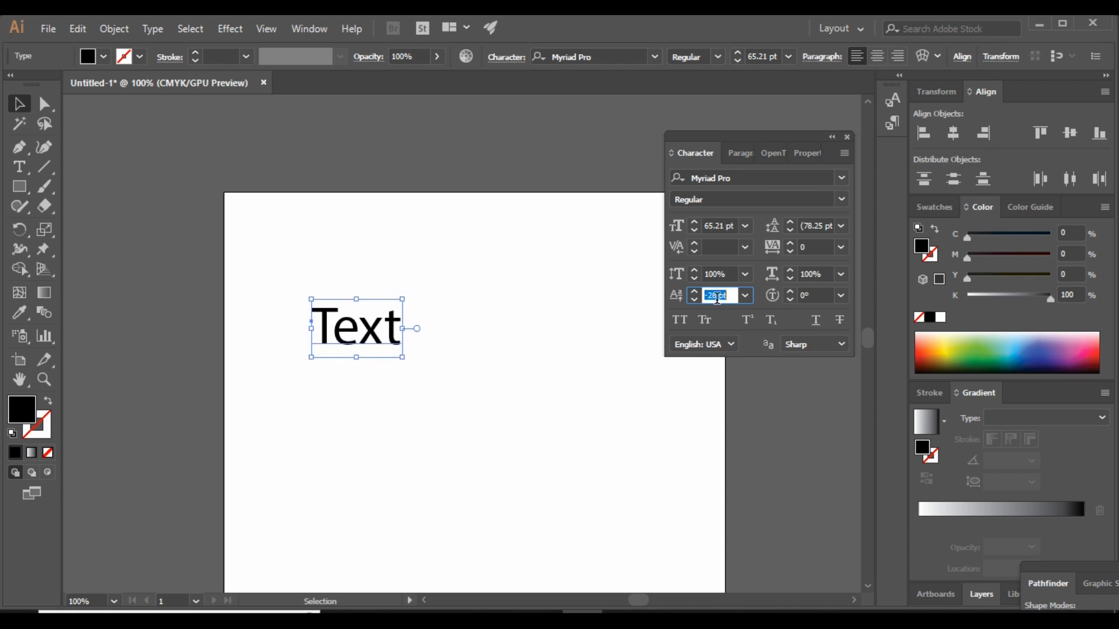
pyautogui.press('Down')
pyautogui.press('Down')
pyautogui.press('Down')
pyautogui.press('Down')
pyautogui.press('Down')
pyautogui.press('Down')
pyautogui.press('Down')
pyautogui.press('Down')
pyautogui.press('Down')
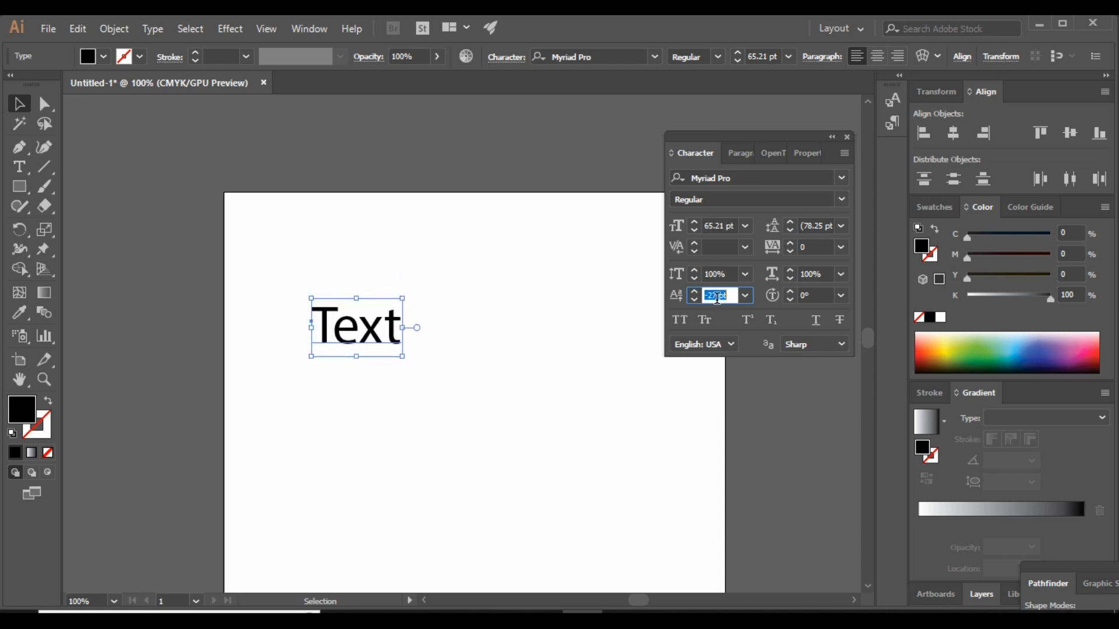
pyautogui.click(472, 357)
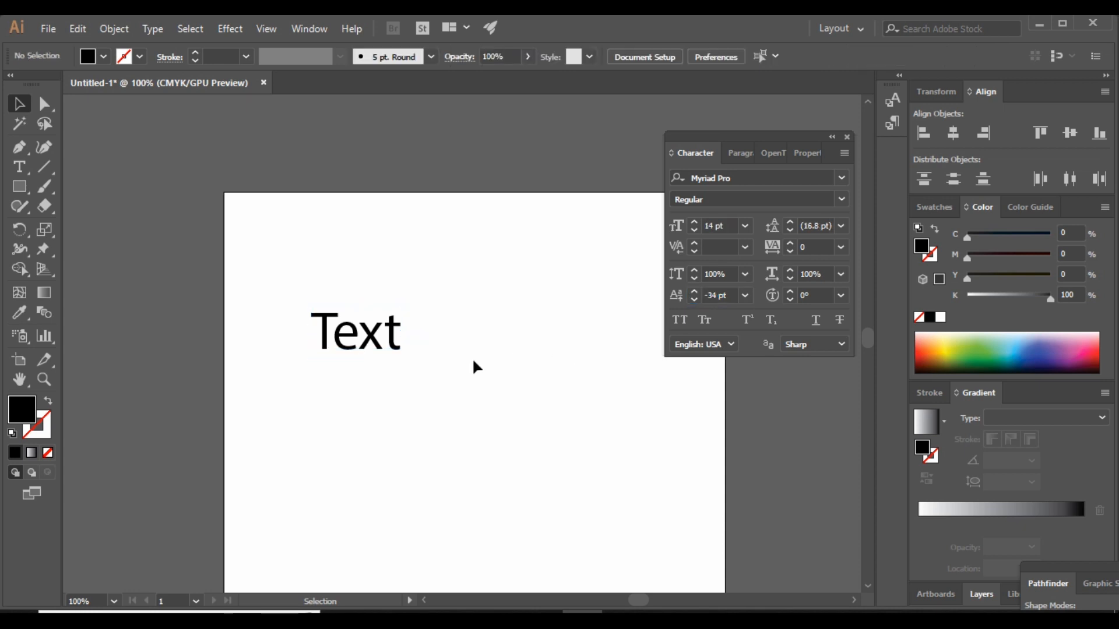
# Step: Select only the letter x in the text, set its baseline shift to -6 pt and adjust it to 3 pt
pyautogui.click(369, 341)
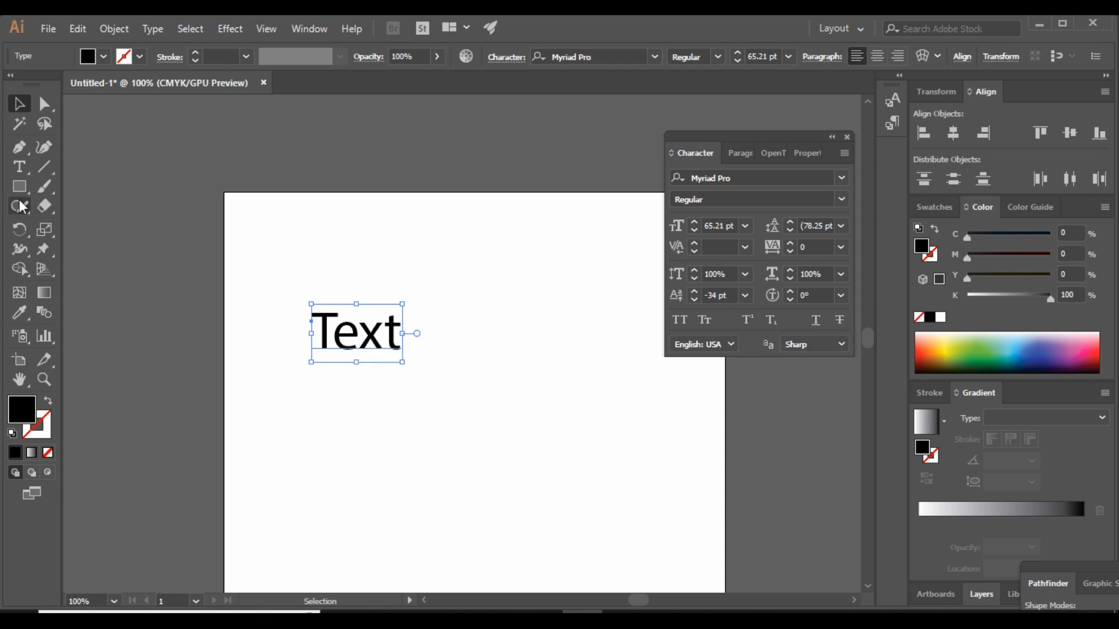
pyautogui.click(20, 169)
pyautogui.moveTo(359, 326); pyautogui.dragTo(386, 325)
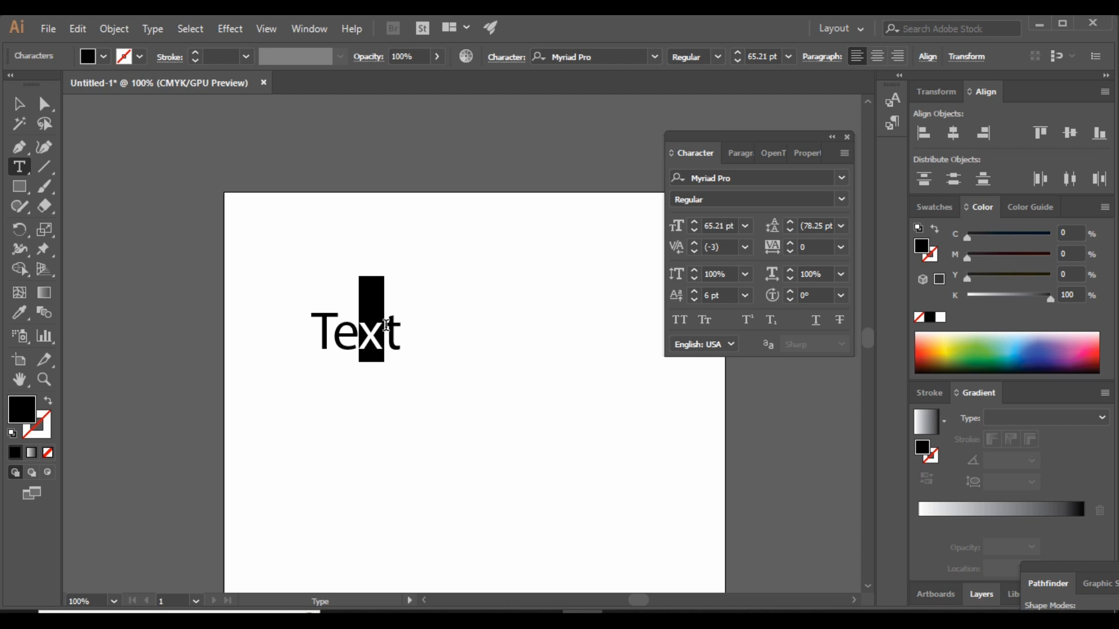
pyautogui.click(745, 295)
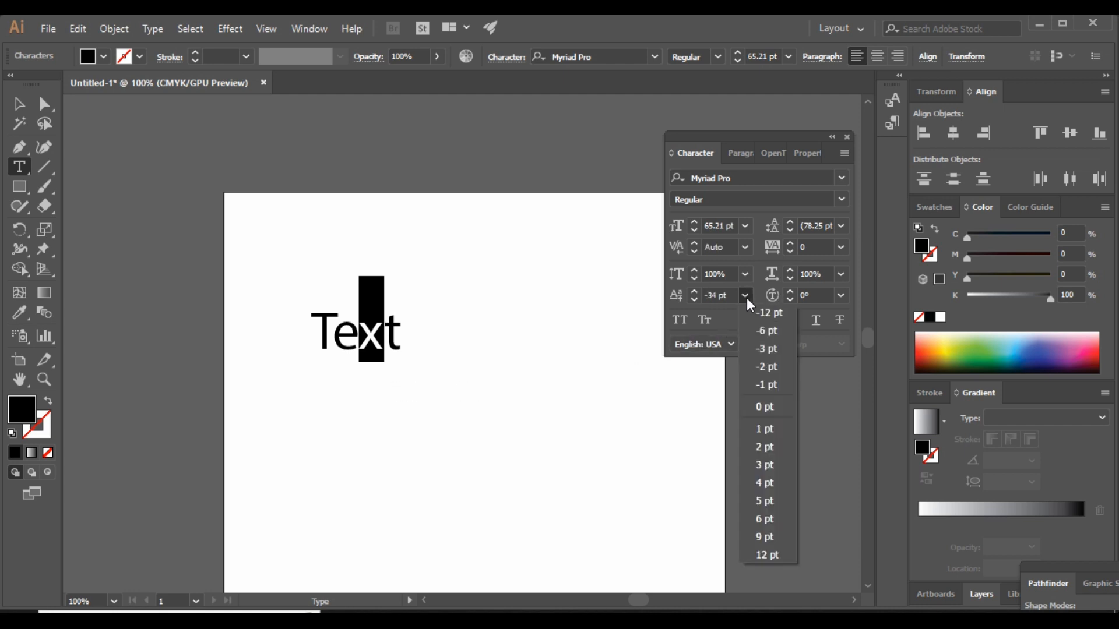
pyautogui.click(761, 330)
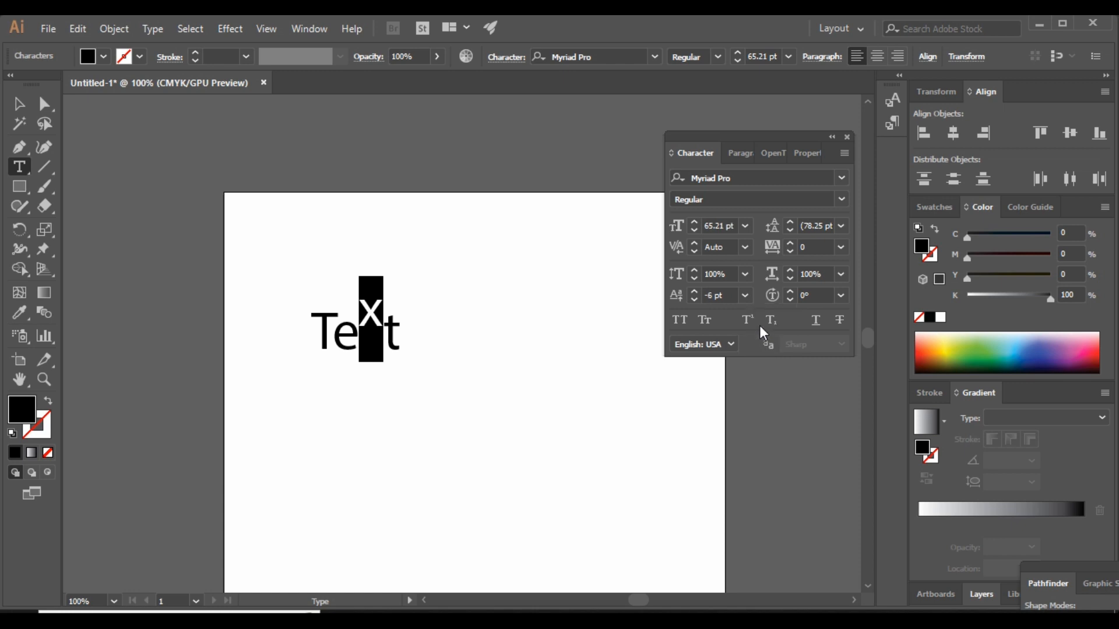
pyautogui.click(721, 295)
pyautogui.scroll(4, 722, 295)
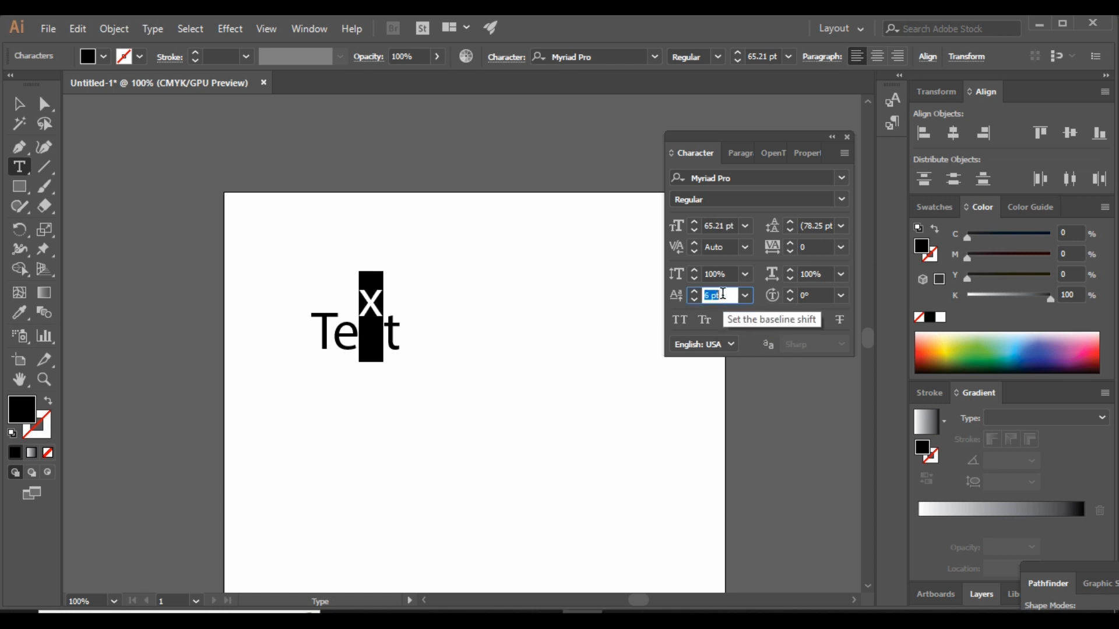
pyautogui.press('Down')
pyautogui.press('Down')
pyautogui.press('Down')
pyautogui.click(448, 378)
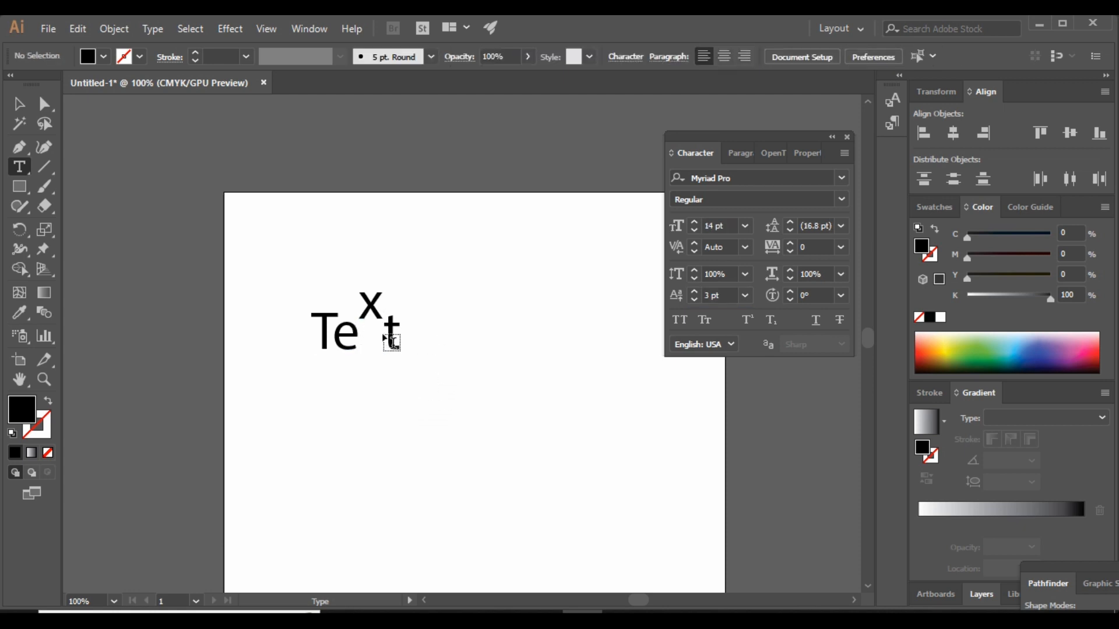
# Step: Lower the baseline shift of the letter e step by step to -51 pt
pyautogui.moveTo(333, 332); pyautogui.dragTo(355, 330)
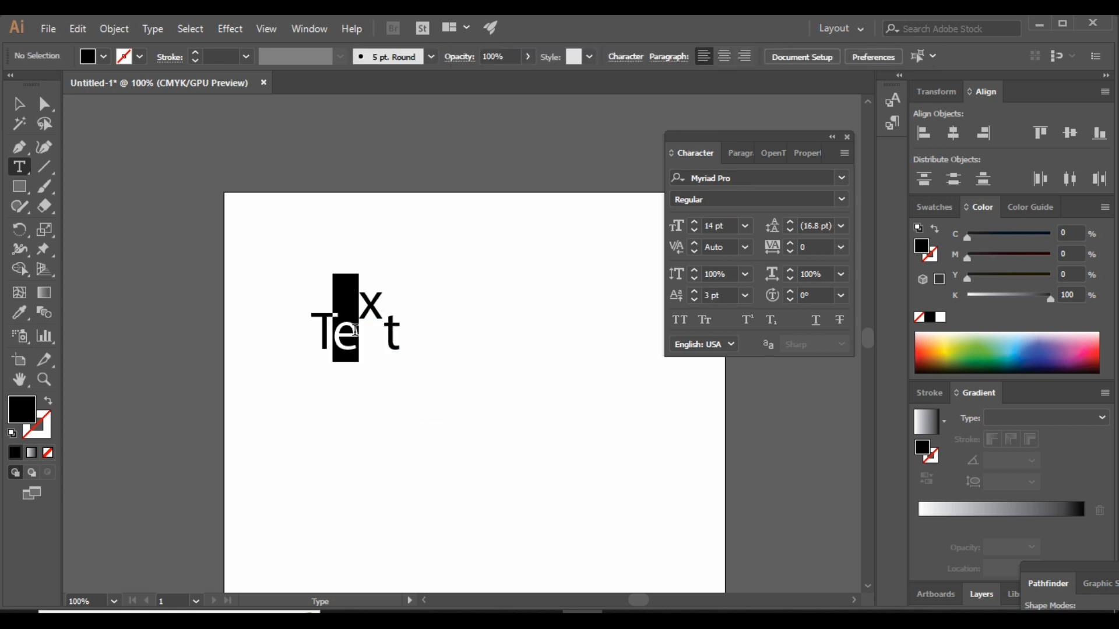
pyautogui.click(731, 296)
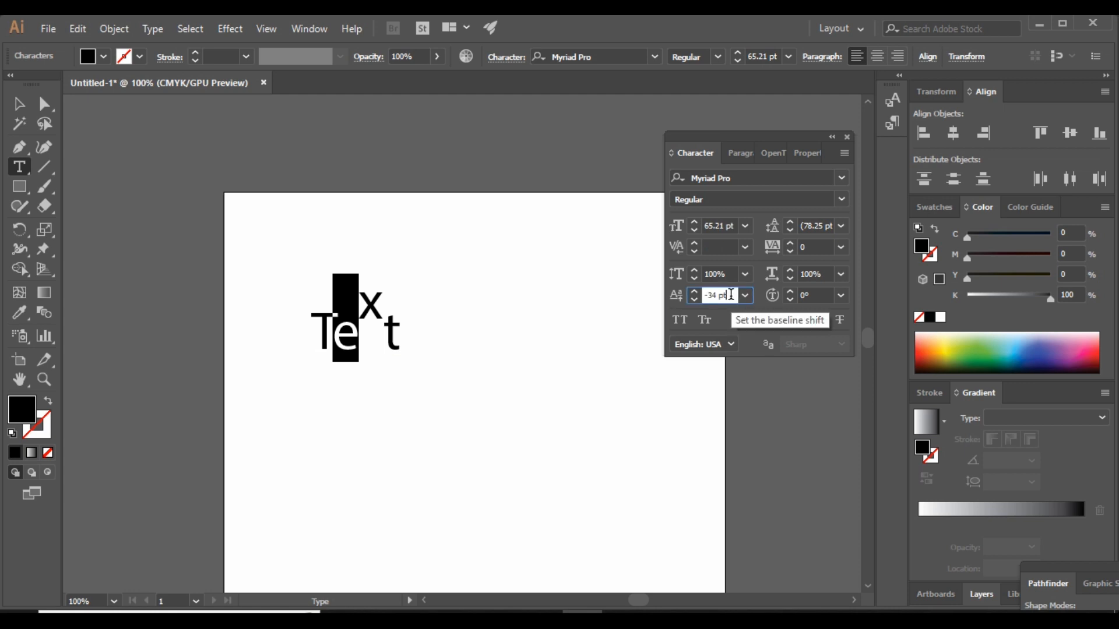
pyautogui.press('Down')
pyautogui.press('Down')
pyautogui.press('Down')
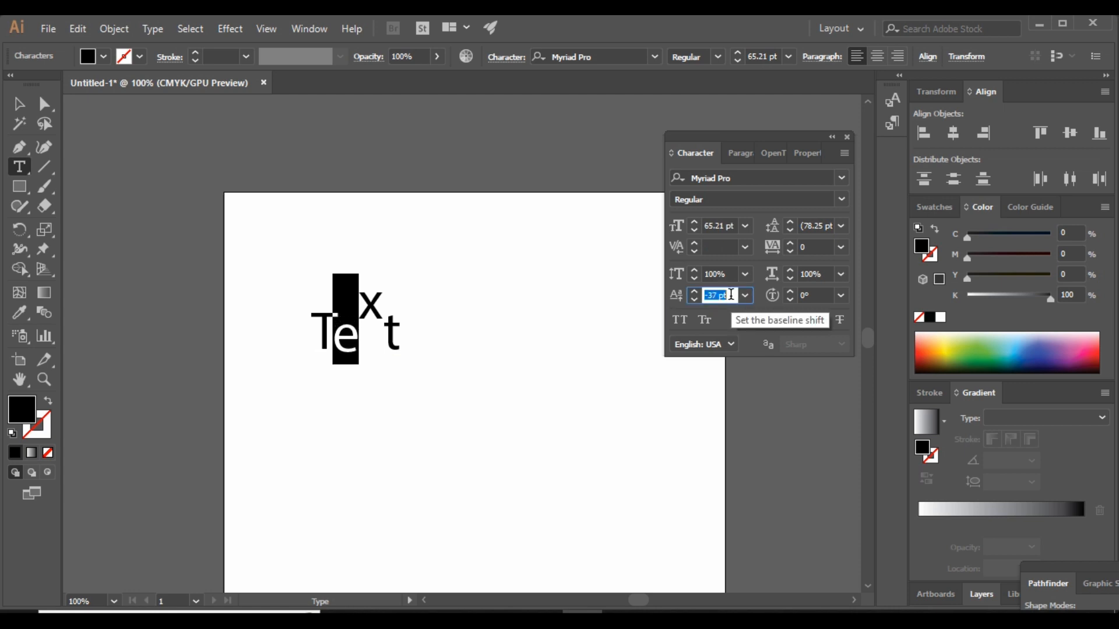
pyautogui.press('Down')
pyautogui.press('Down')
pyautogui.press('Down')
pyautogui.press('Down')
pyautogui.press('Down')
pyautogui.press('Down')
pyautogui.press('Down')
pyautogui.press('Down')
pyautogui.press('Down')
pyautogui.press('Down')
pyautogui.press('Down')
pyautogui.press('Down')
pyautogui.press('Down')
pyautogui.press('Down')
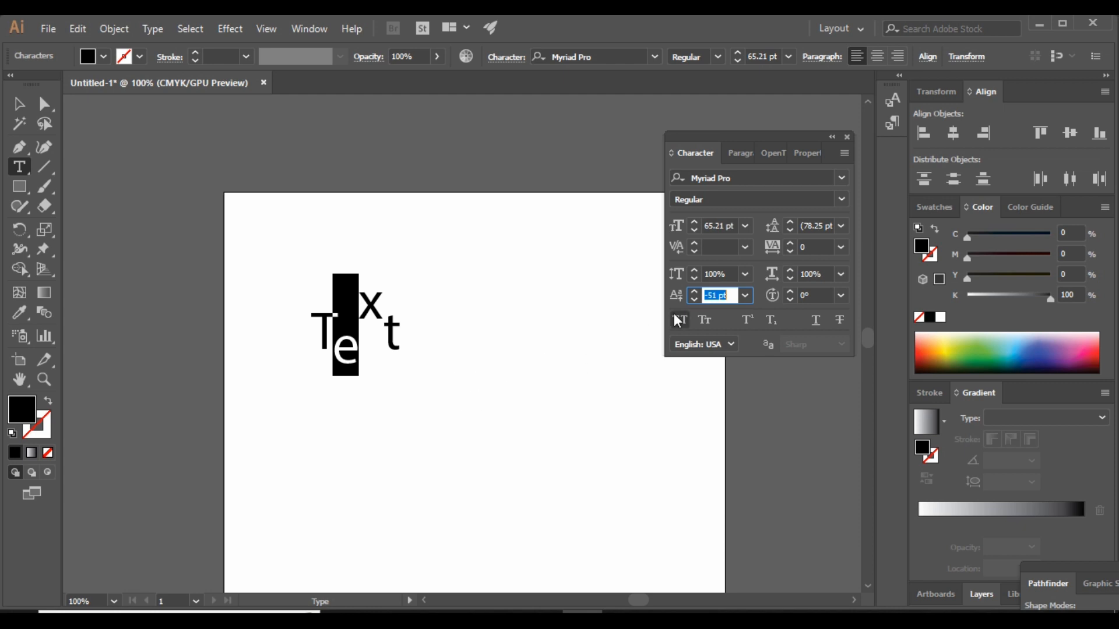
# Step: Set the character rotation of the letter e to 30°
pyautogui.click(815, 294)
pyautogui.scroll(5, 815, 294)
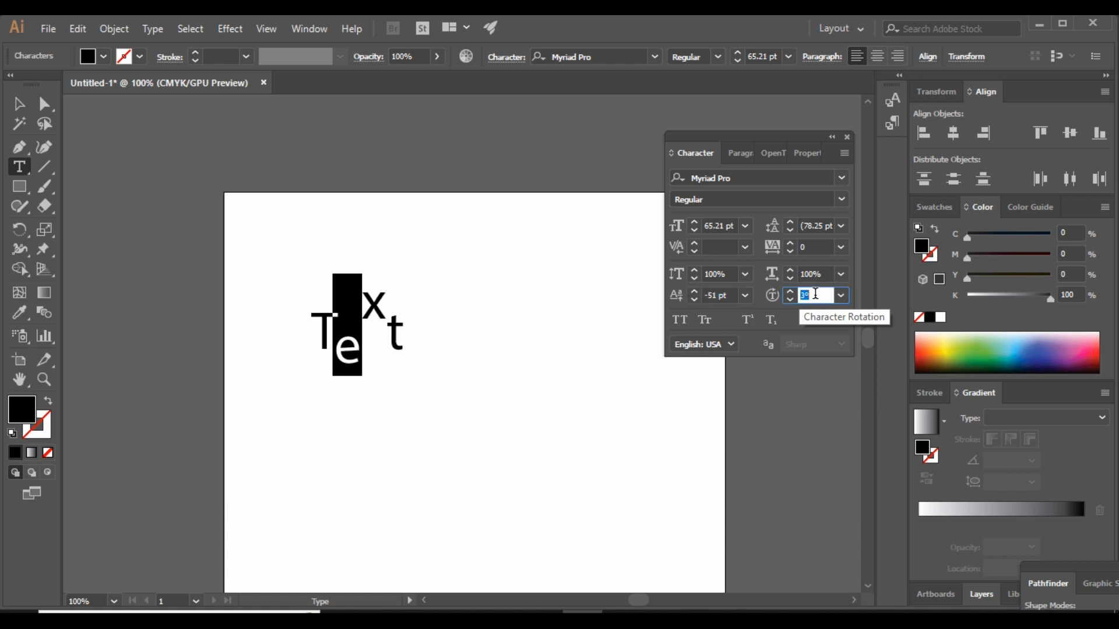
pyautogui.scroll(20, 815, 294)
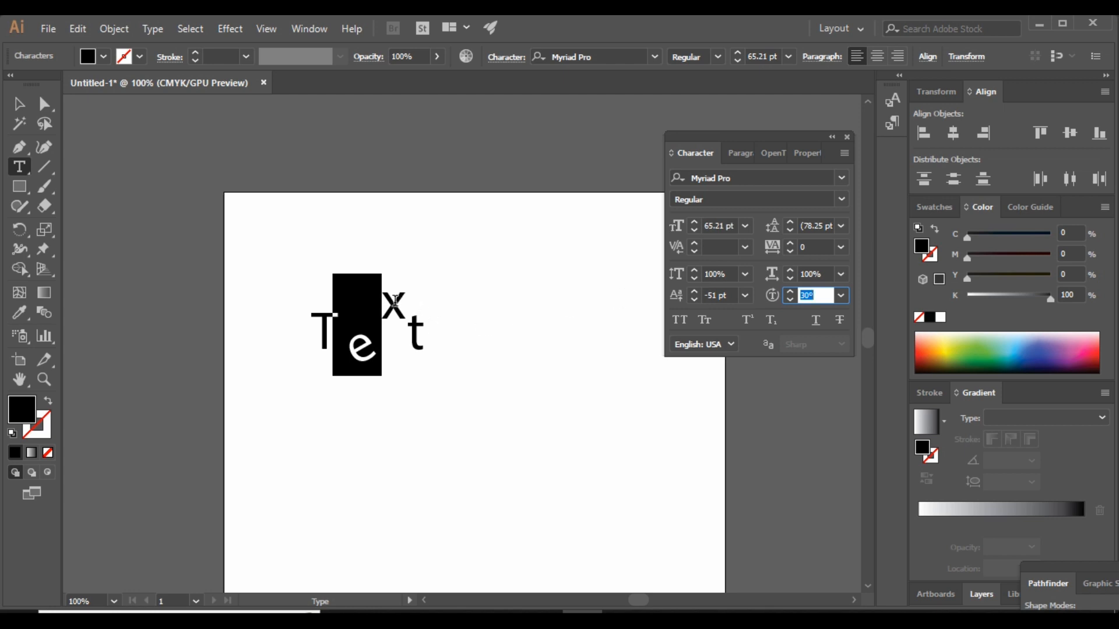
# Step: Set the character rotation of the letter x to -23° and deselect the text
pyautogui.moveTo(388, 302); pyautogui.dragTo(402, 302)
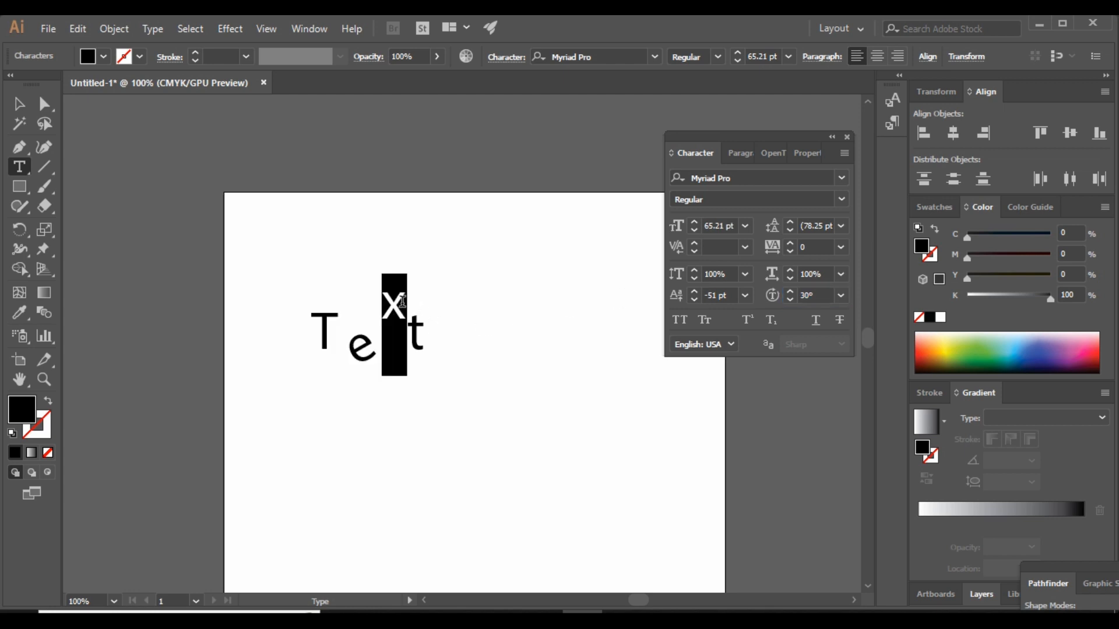
pyautogui.click(824, 295)
pyautogui.scroll(6, 822, 294)
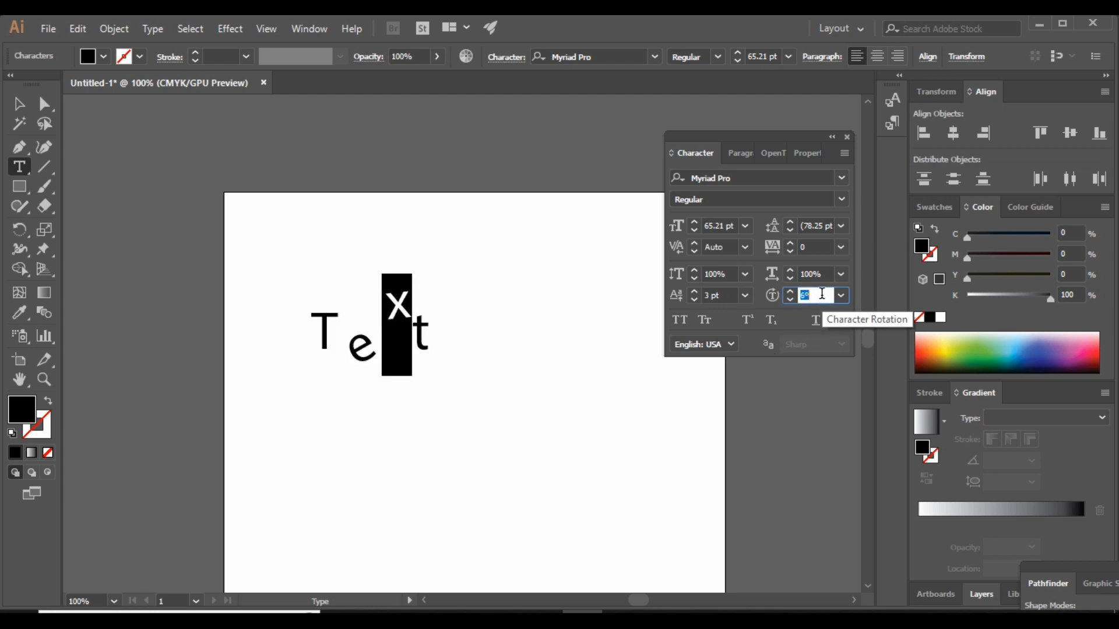
pyautogui.scroll(17, 822, 294)
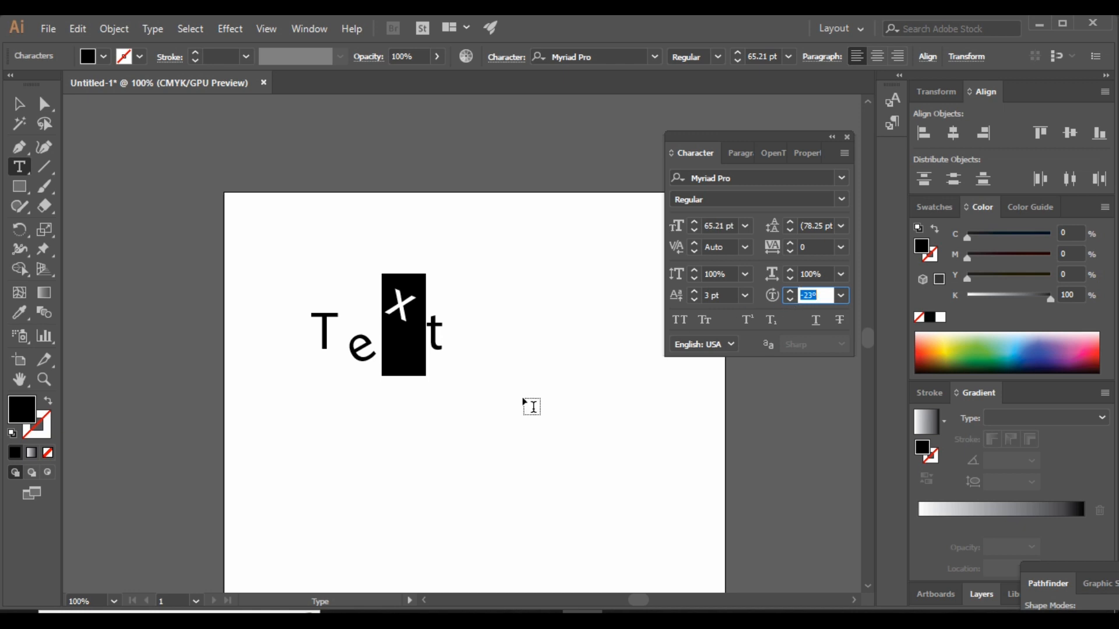
pyautogui.click(18, 105)
pyautogui.click(607, 430)
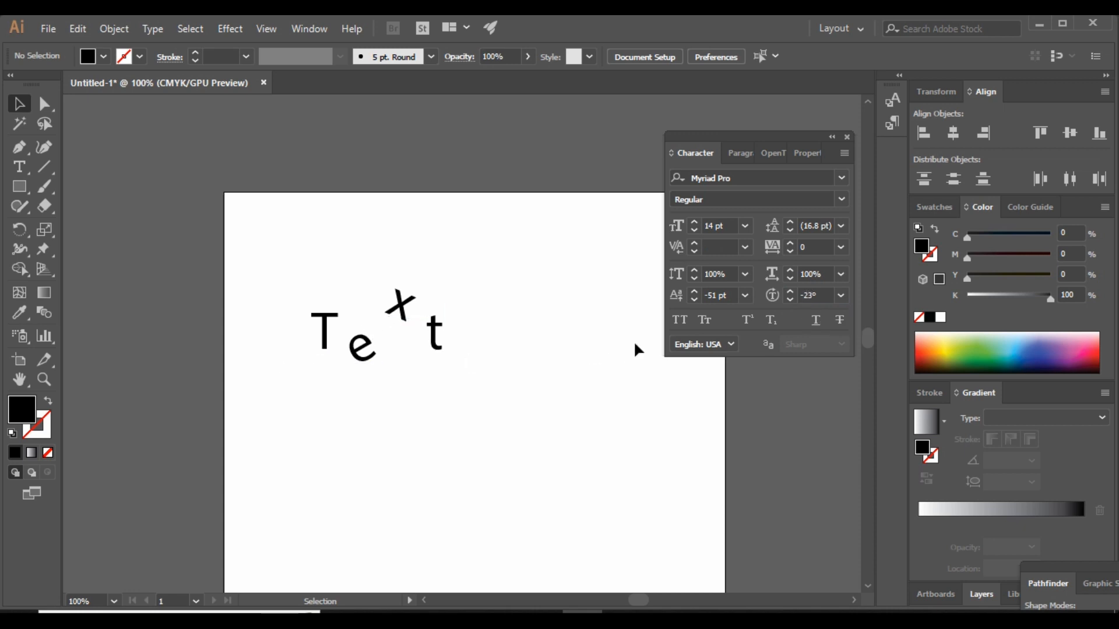
# Step: Reset the character rotation of the whole text to 0° and its baseline shift to 0 pt
pyautogui.click(408, 317)
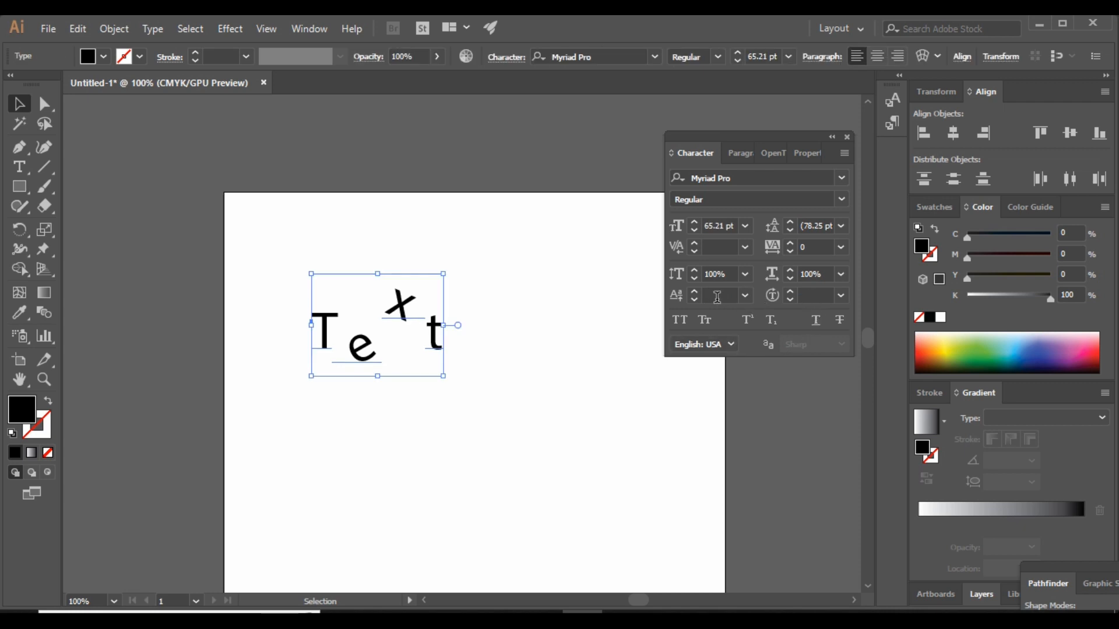
pyautogui.click(809, 294)
pyautogui.write('0')
pyautogui.press('Return')
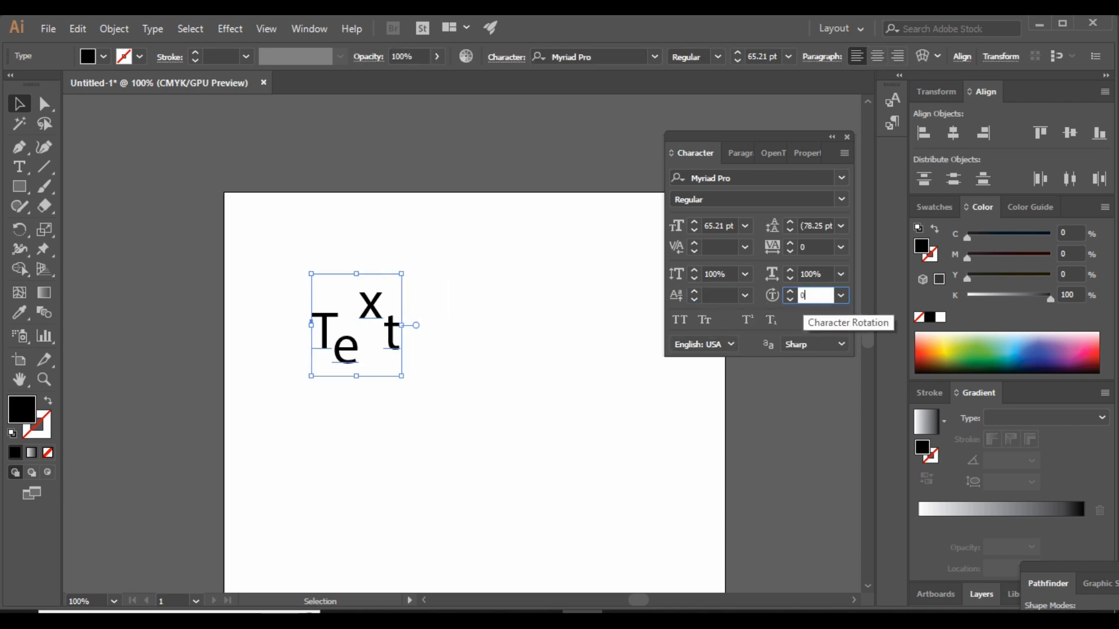
pyautogui.click(724, 294)
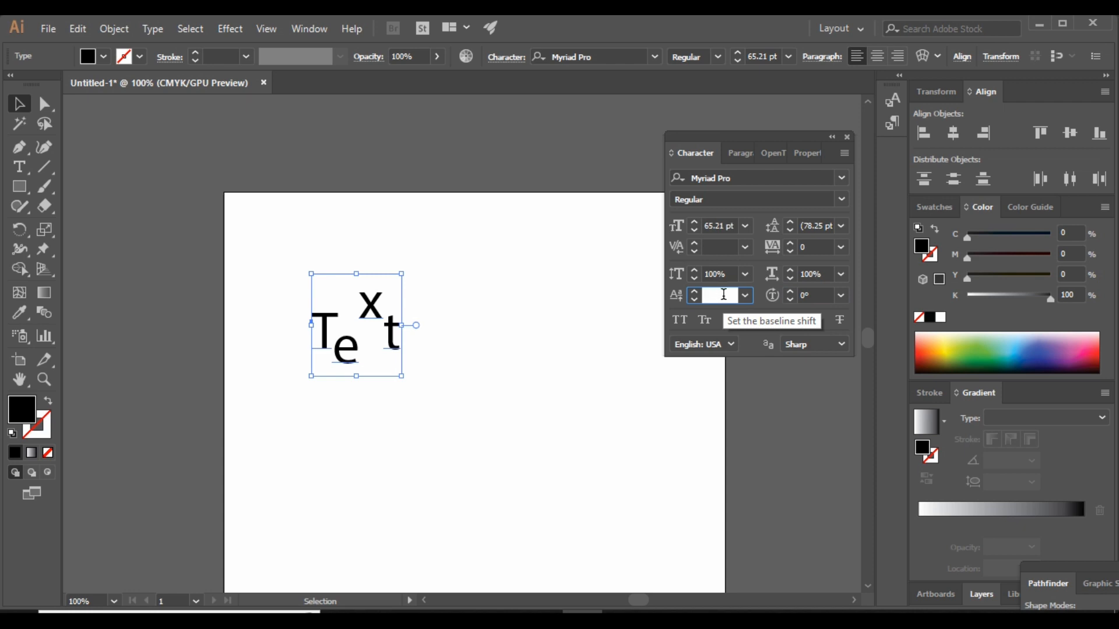
pyautogui.write('0')
pyautogui.press('Return')
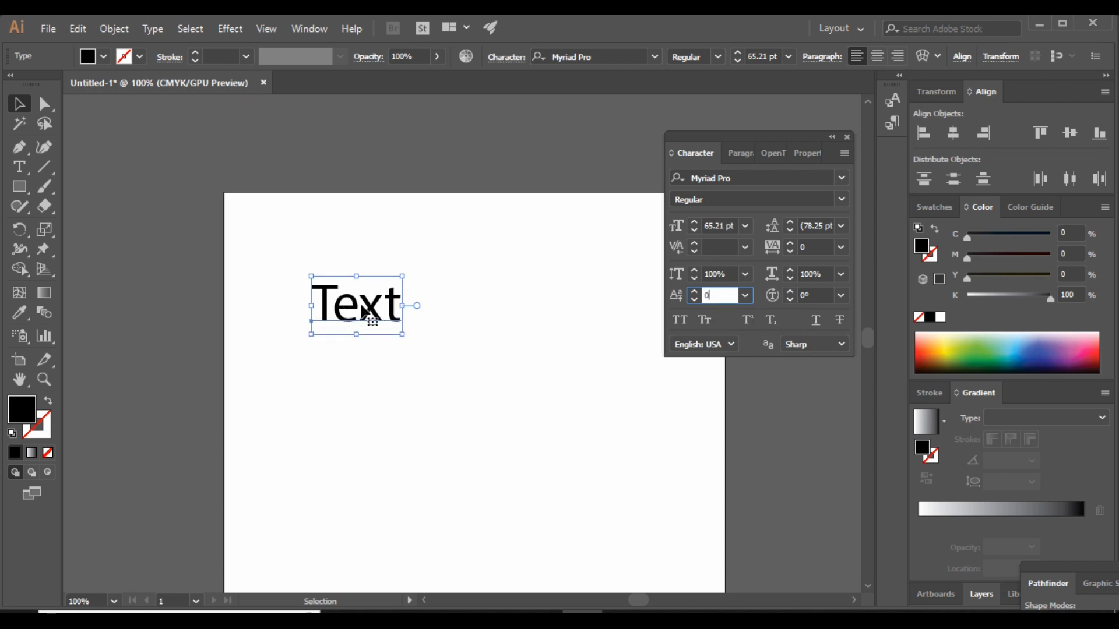
# Step: Apply All Caps to the text, try wider tracking values and set the tracking to 25
pyautogui.click(678, 319)
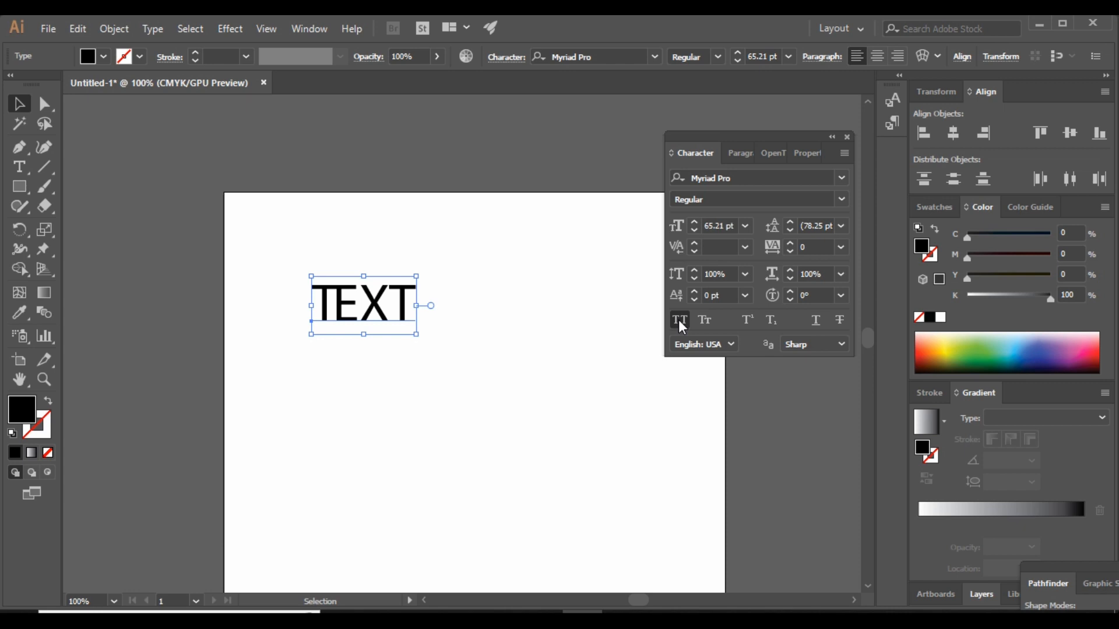
pyautogui.click(679, 320)
pyautogui.click(814, 248)
pyautogui.press('Up')
pyautogui.press('Up')
pyautogui.press('Up')
pyautogui.press('Up')
pyautogui.press('Up')
pyautogui.press('Up')
pyautogui.press('Up')
pyautogui.press('Up')
pyautogui.press('Up')
pyautogui.press('Up')
pyautogui.press('Up')
pyautogui.press('Up')
pyautogui.press('Up')
pyautogui.press('Up')
pyautogui.press('Up')
pyautogui.press('Up')
pyautogui.press('Up')
pyautogui.press('Up')
pyautogui.press('Up')
pyautogui.press('Up')
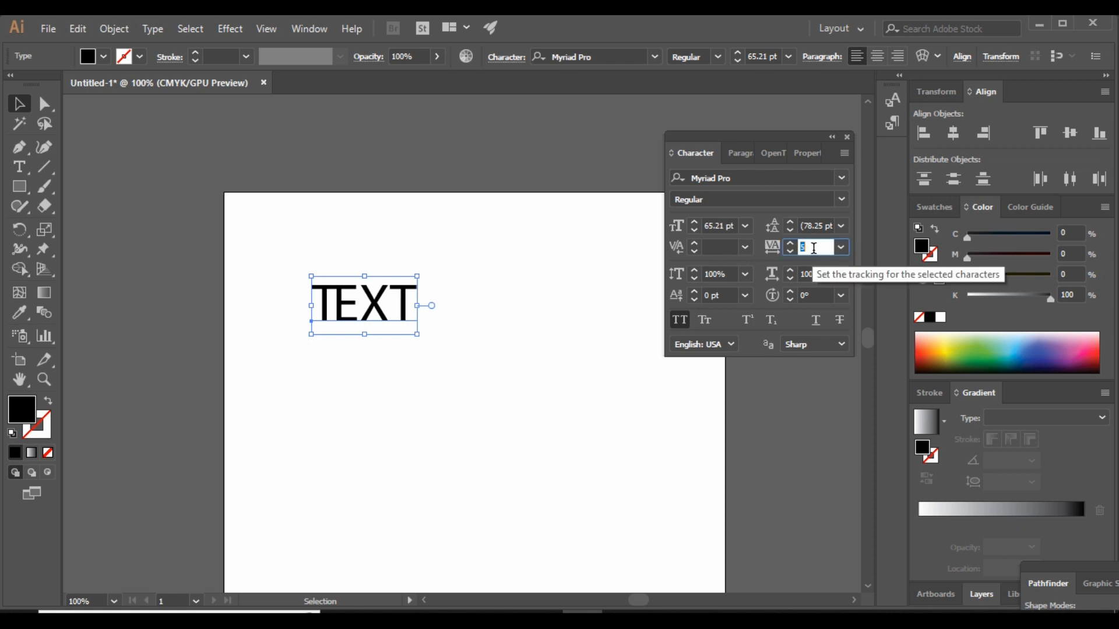
pyautogui.press('Up')
pyautogui.press('Up')
pyautogui.press('Up')
pyautogui.press('Up')
pyautogui.press('Up')
pyautogui.press('Up')
pyautogui.press('Up')
pyautogui.press('Up')
pyautogui.press('Up')
pyautogui.press('Up')
pyautogui.press('Up')
pyautogui.press('Up')
pyautogui.press('Up')
pyautogui.press('Up')
pyautogui.press('Up')
pyautogui.press('Up')
pyautogui.press('Up')
pyautogui.press('Up')
pyautogui.press('Up')
pyautogui.press('Up')
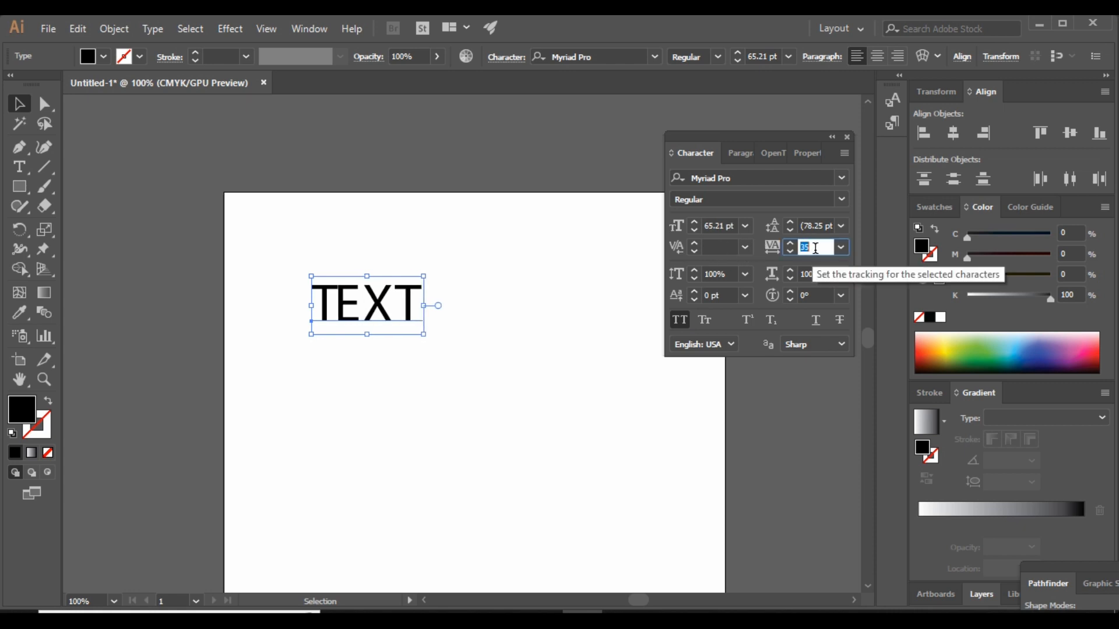
pyautogui.press('Up')
pyautogui.press('Up')
pyautogui.press('Up')
pyautogui.press('Up')
pyautogui.press('Up')
pyautogui.press('Up')
pyautogui.press('Up')
pyautogui.press('Up')
pyautogui.press('Up')
pyautogui.press('Up')
pyautogui.press('Up')
pyautogui.press('Up')
pyautogui.press('Up')
pyautogui.press('Up')
pyautogui.press('Up')
pyautogui.press('Up')
pyautogui.press('Up')
pyautogui.press('Up')
pyautogui.press('Up')
pyautogui.press('Up')
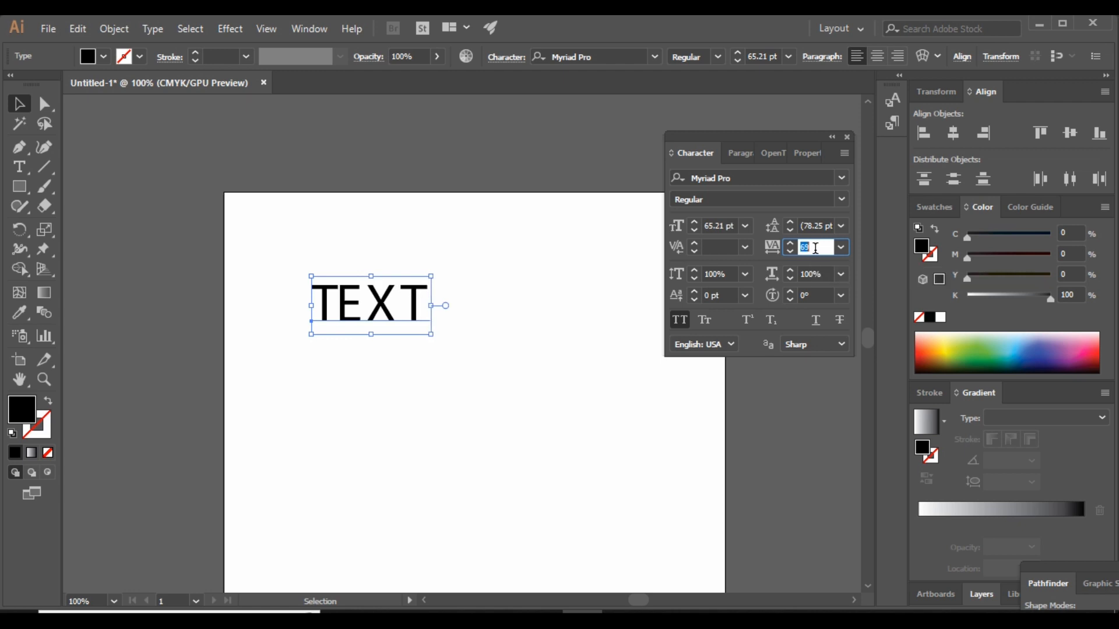
pyautogui.press('Down')
pyautogui.press('Down')
pyautogui.press('Down')
pyautogui.press('Down')
pyautogui.press('Down')
pyautogui.press('Down')
pyautogui.press('Down')
pyautogui.press('Down')
pyautogui.press('Down')
pyautogui.press('Down')
pyautogui.press('Down')
pyautogui.press('Down')
pyautogui.press('Down')
pyautogui.press('Down')
pyautogui.press('Down')
pyautogui.press('Down')
pyautogui.press('Down')
pyautogui.press('Down')
pyautogui.press('Down')
pyautogui.press('Down')
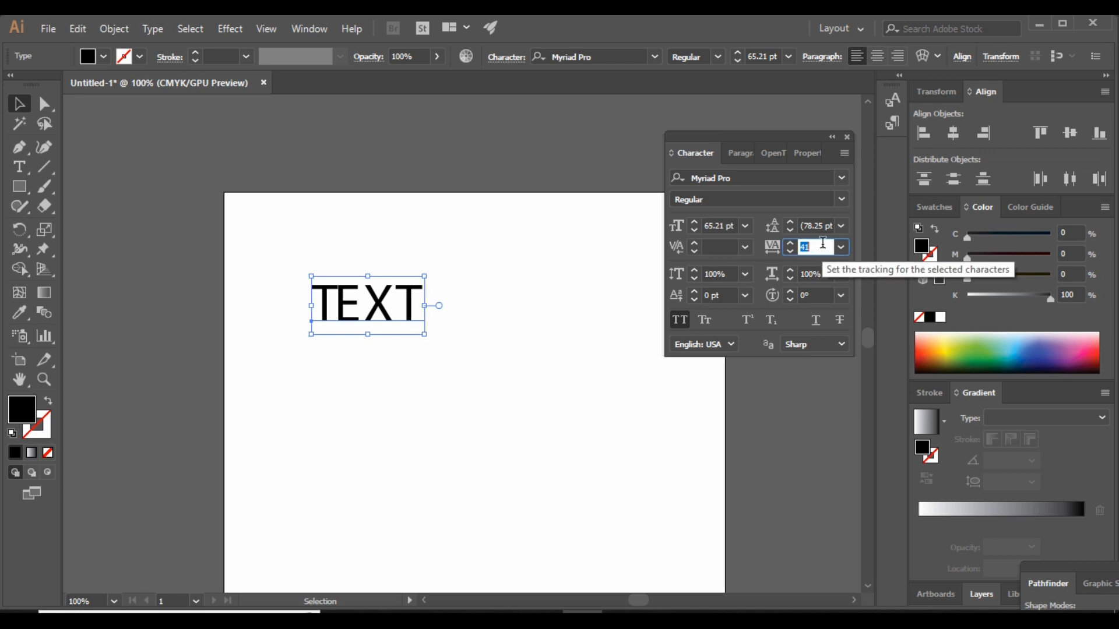
pyautogui.write('29')
pyautogui.press('Return')
pyautogui.write('25')
pyautogui.press('Return')
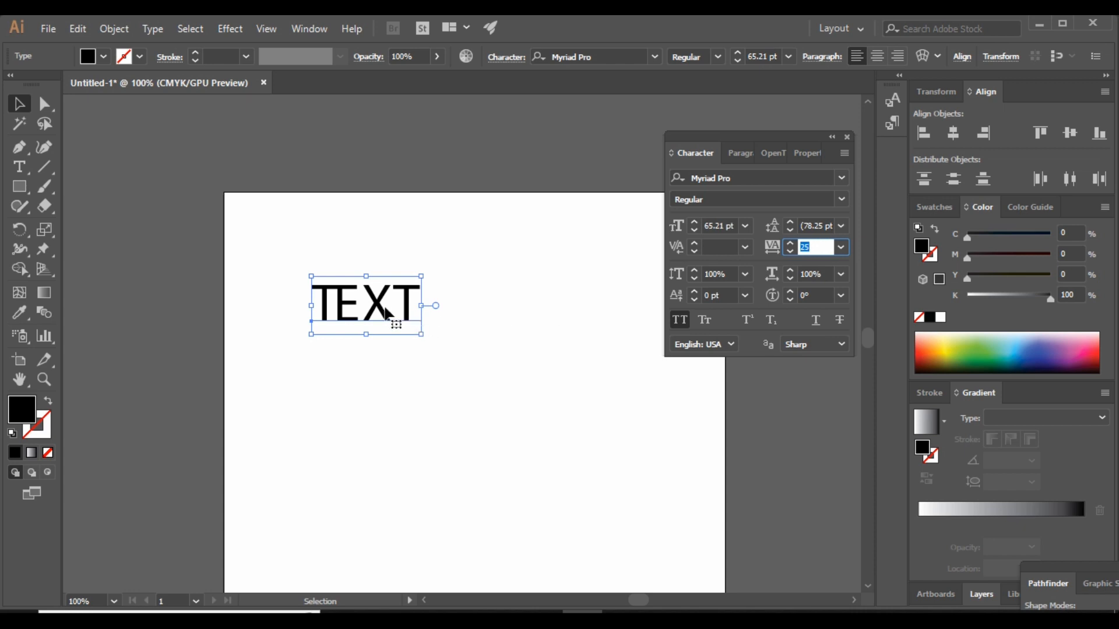
# Step: Switch the text to Small Caps and deselect it
pyautogui.click(705, 320)
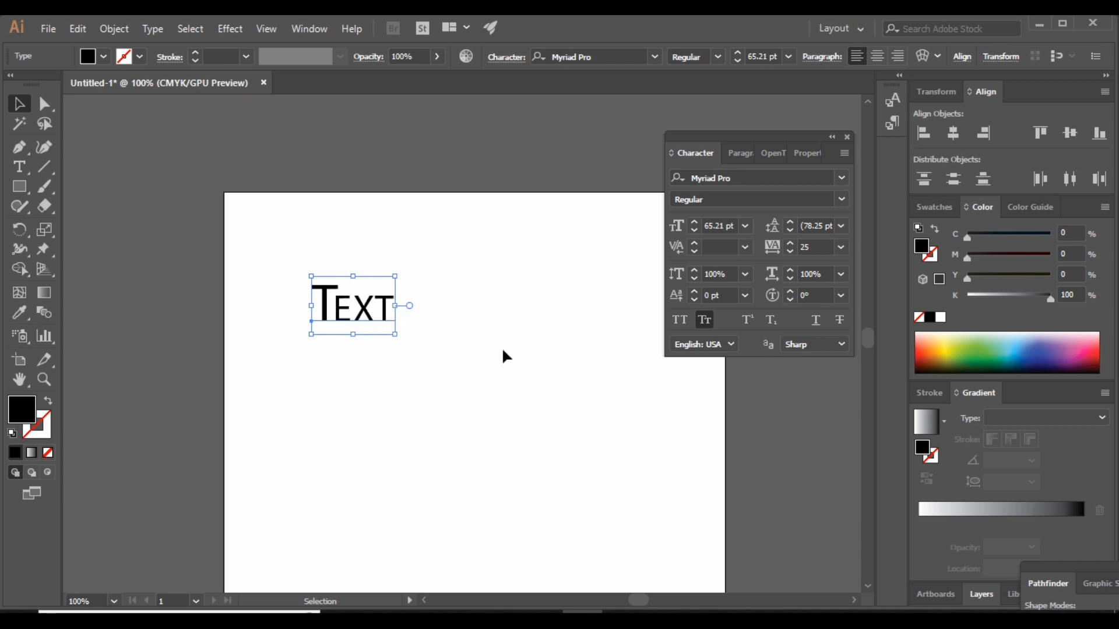
pyautogui.click(463, 334)
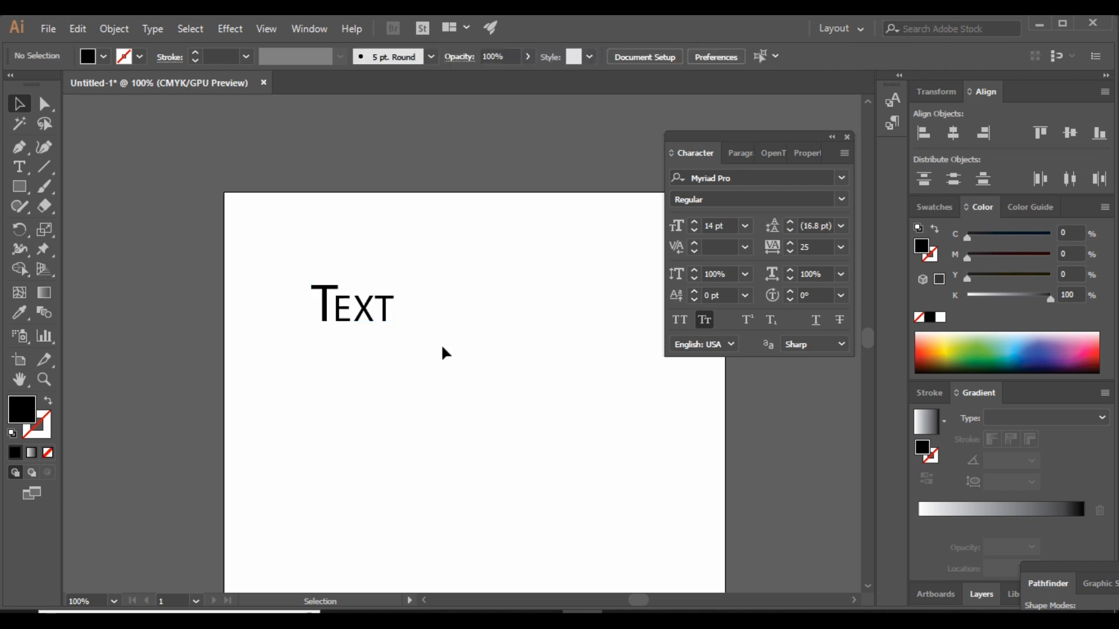
pyautogui.click(382, 311)
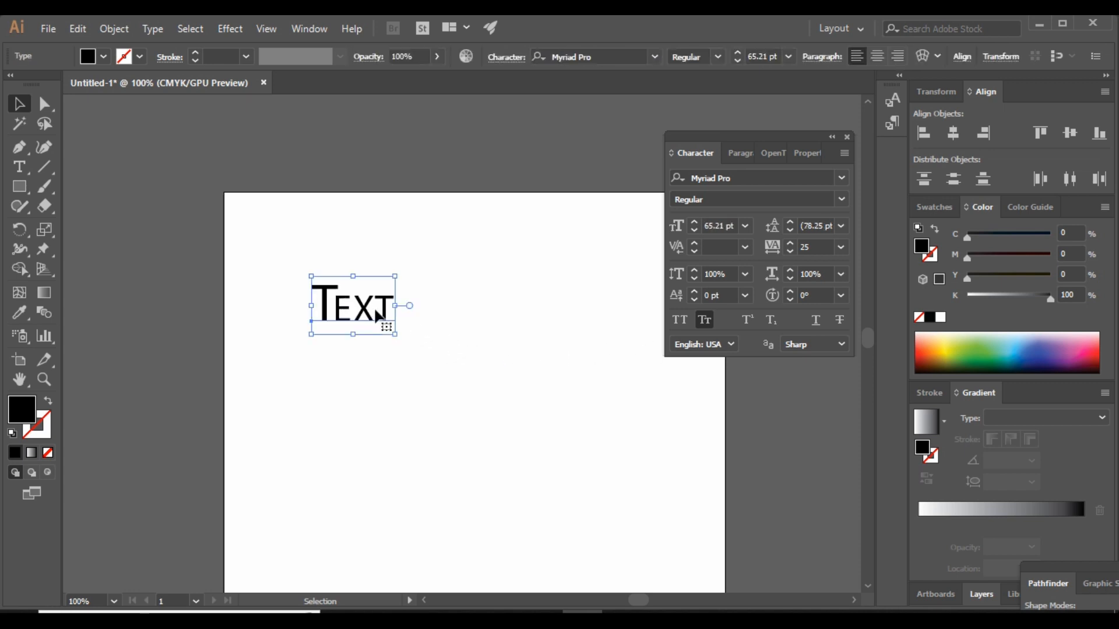
pyautogui.click(602, 366)
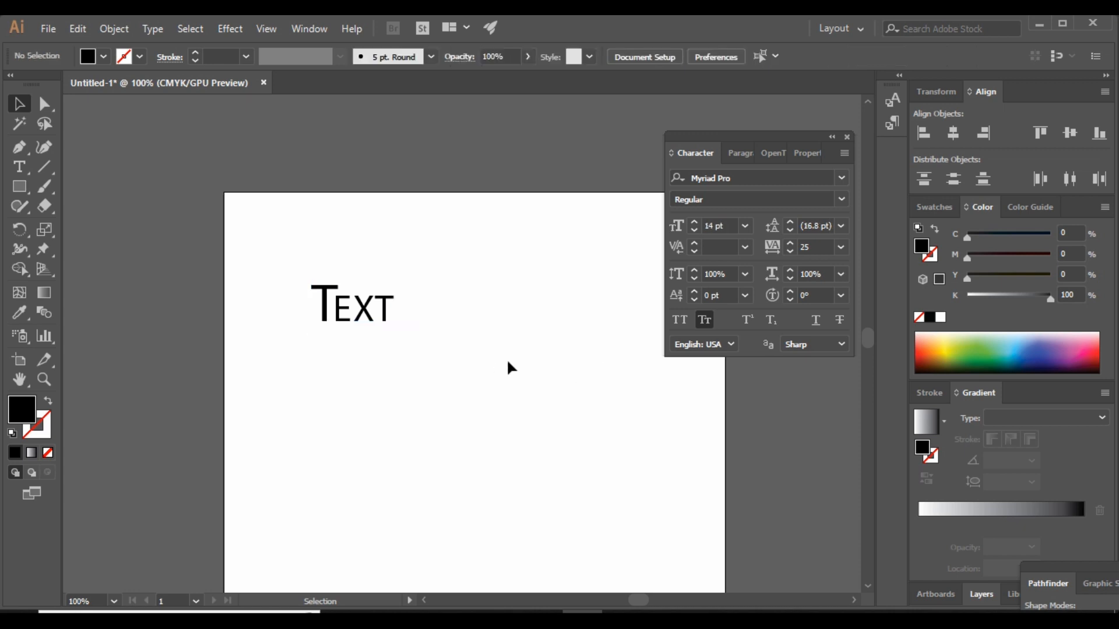
# Step: Turn on Superscript and place point text reading x2+y2 below the existing word
pyautogui.click(748, 320)
pyautogui.click(19, 168)
pyautogui.click(363, 397)
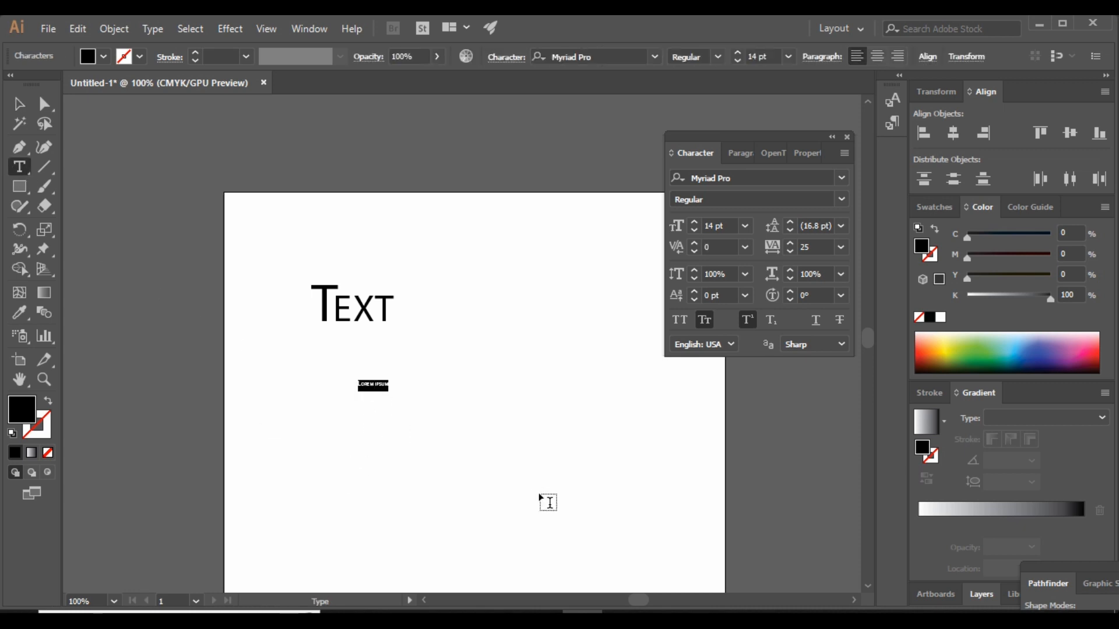
pyautogui.press('BackSpace')
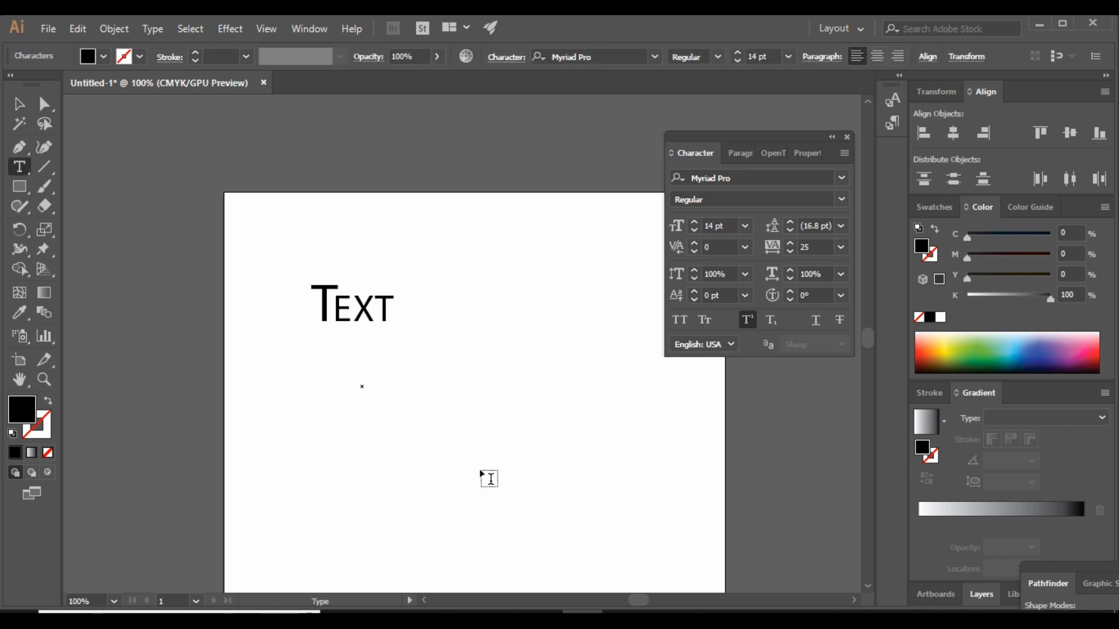
pyautogui.write('x2+y2')
pyautogui.click(20, 103)
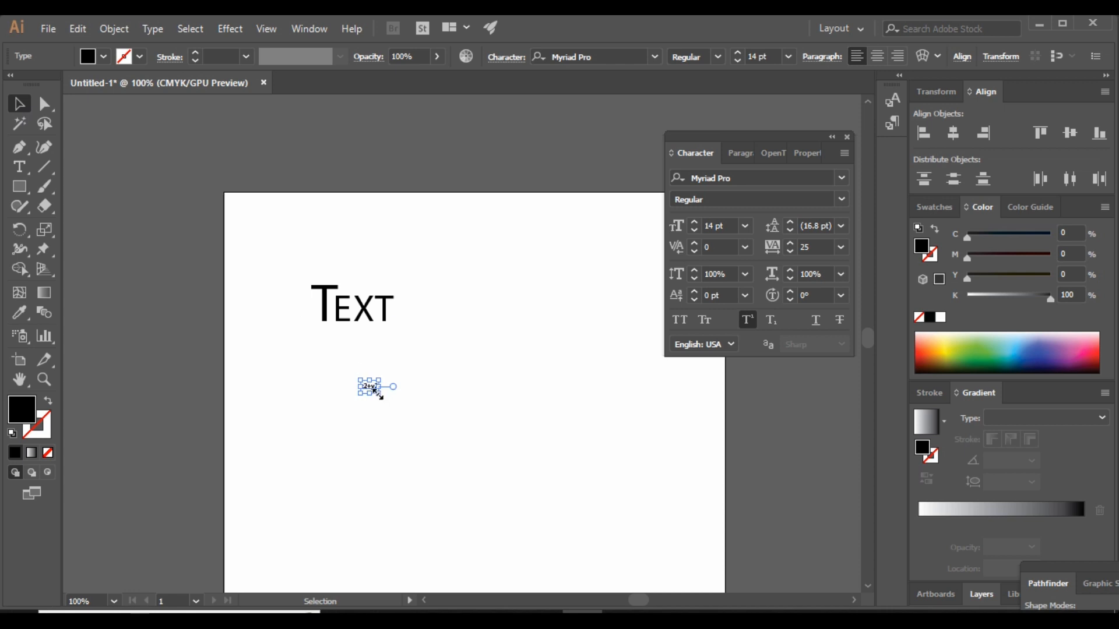
# Step: Enlarge the x2+y2 text to about 99 pt and make both 2s superscript, using the superscript alternate glyph for the second one
pyautogui.moveTo(378, 394); pyautogui.dragTo(531, 475)
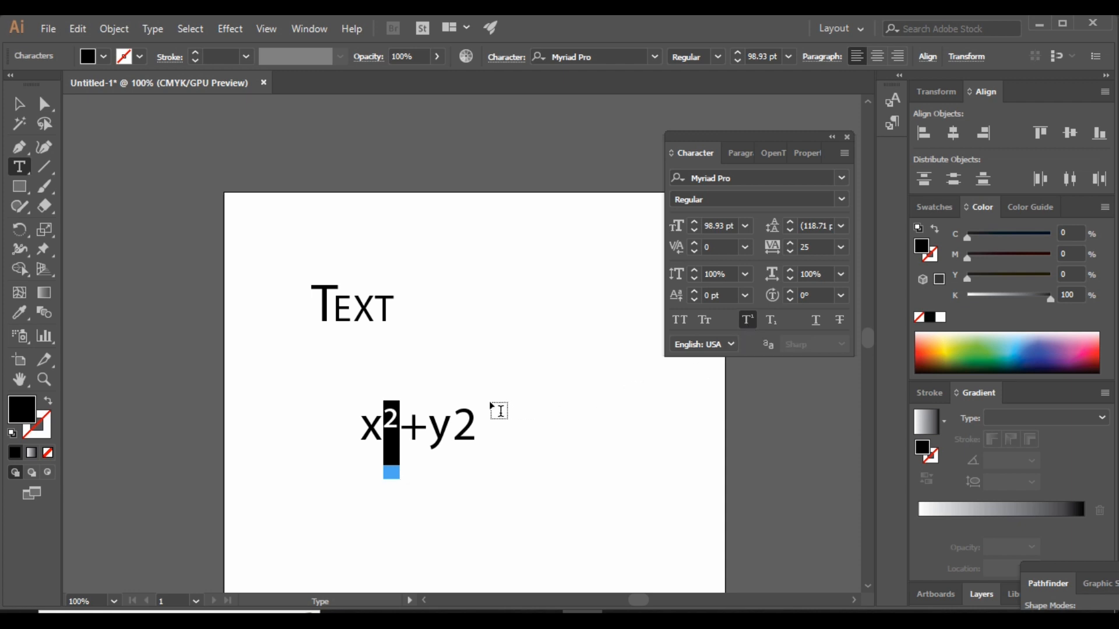
pyautogui.moveTo(455, 414); pyautogui.dragTo(470, 417)
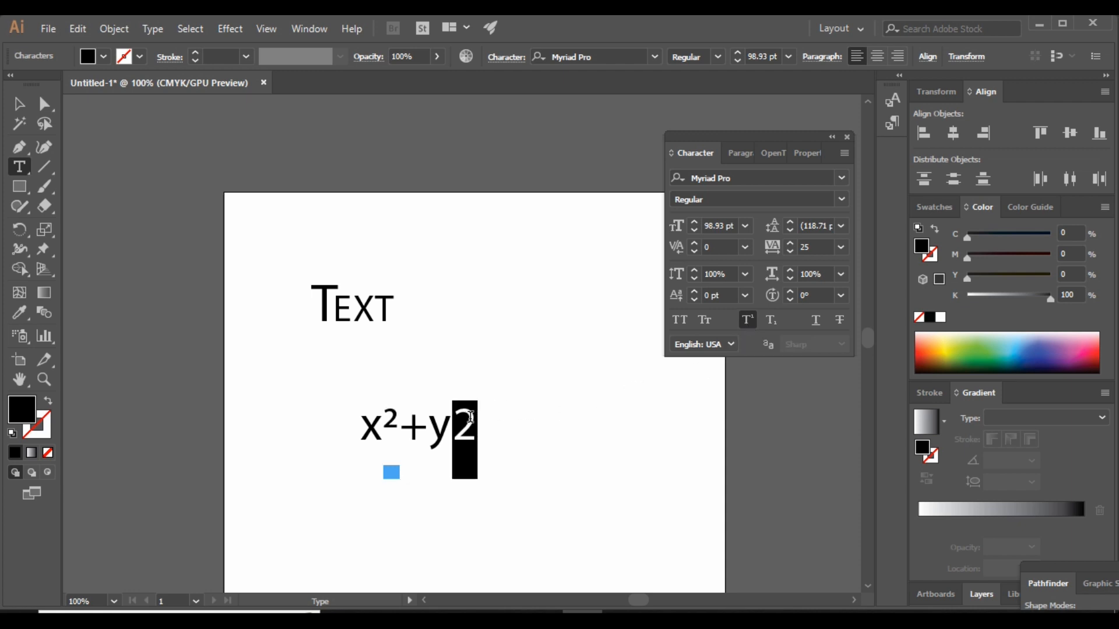
pyautogui.click(747, 320)
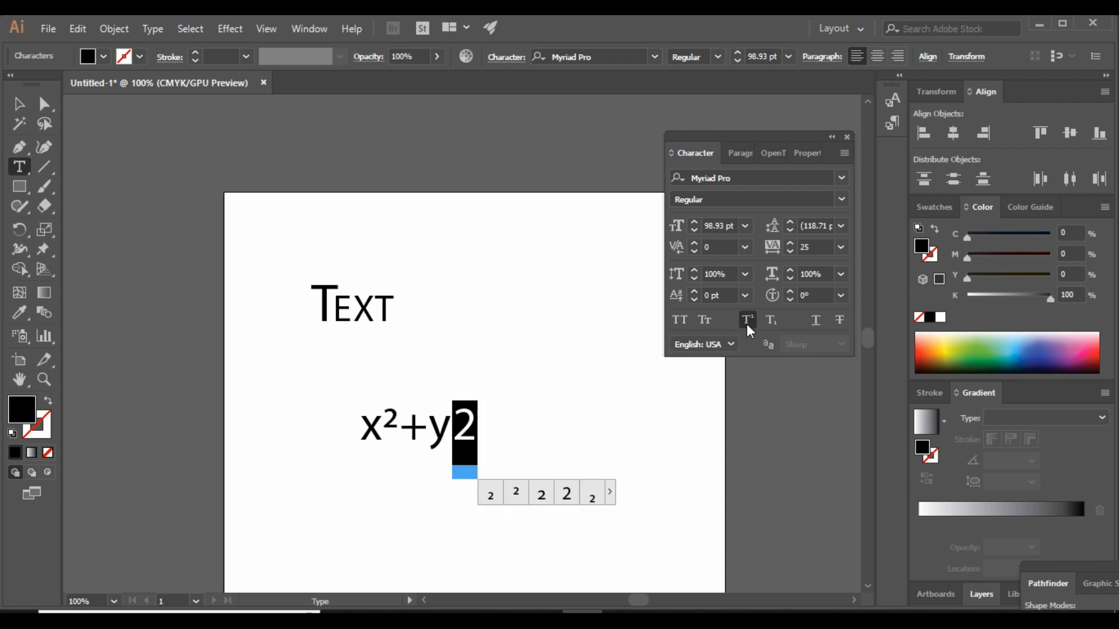
pyautogui.click(516, 492)
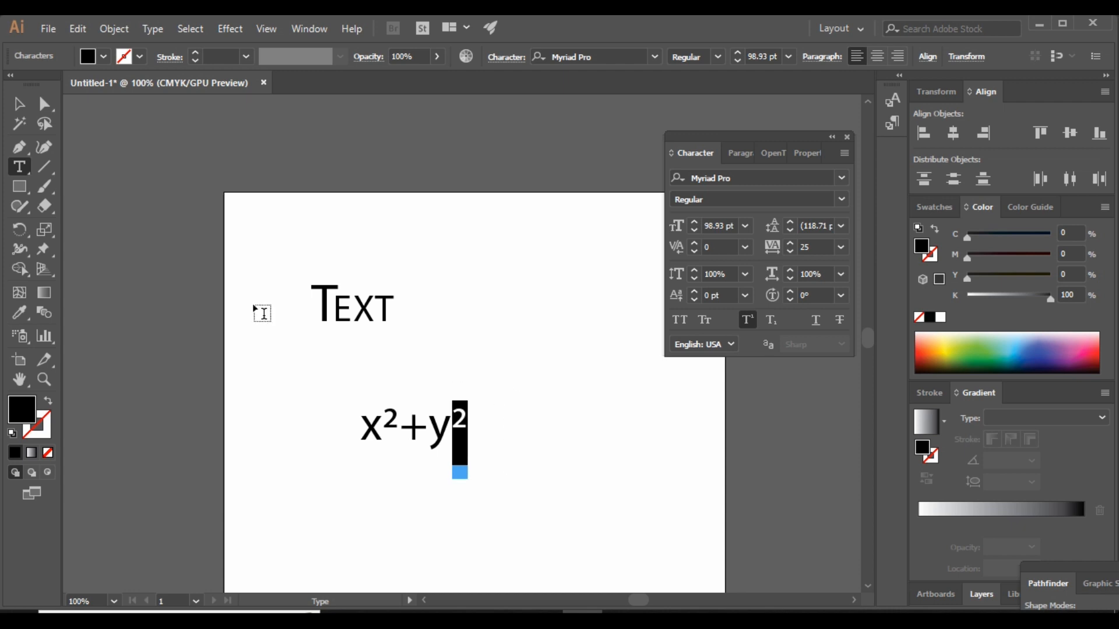
# Step: Place new point text reading H2O beside the formula and enlarge it to about 89 pt
pyautogui.click(13, 166)
pyautogui.click(530, 480)
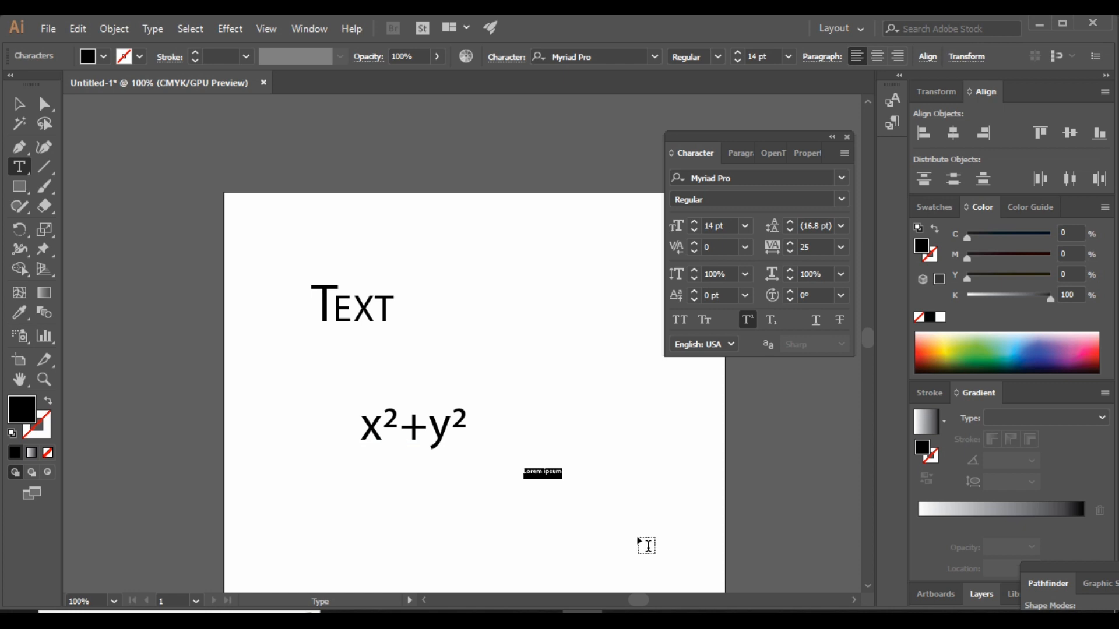
pyautogui.press('BackSpace')
pyautogui.write('H2o')
pyautogui.press('BackSpace')
pyautogui.write('O')
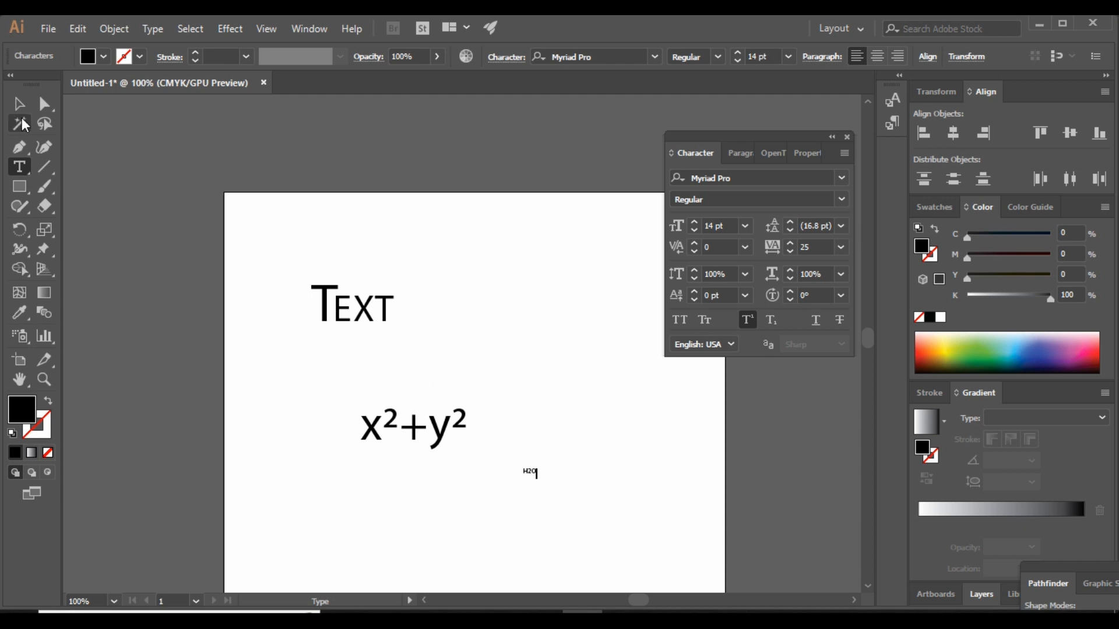
pyautogui.click(20, 105)
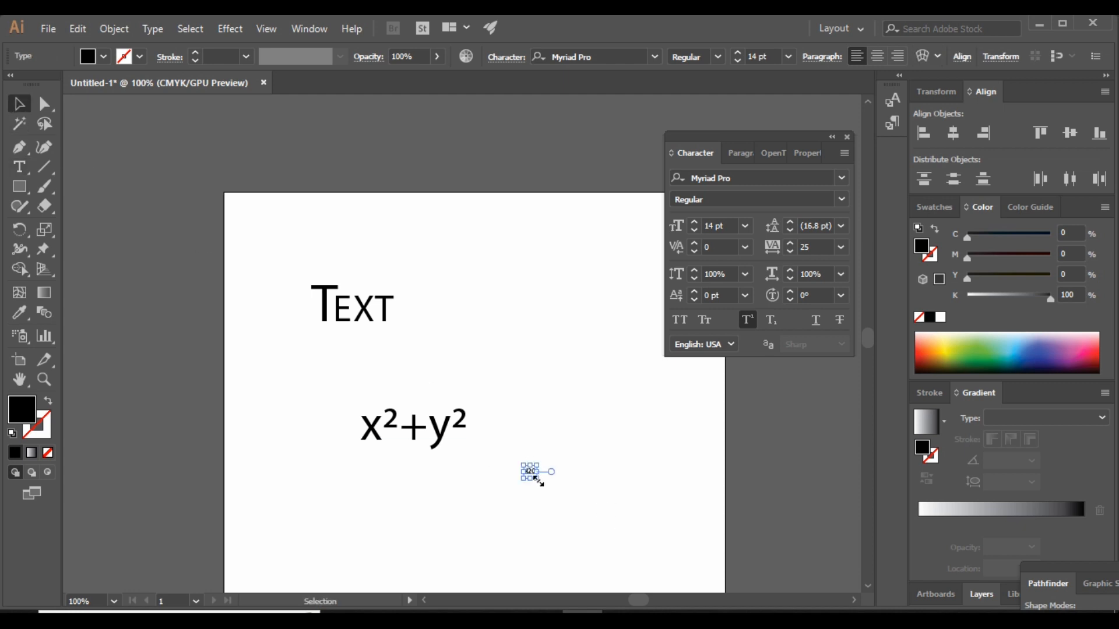
pyautogui.moveTo(537, 479); pyautogui.dragTo(559, 450)
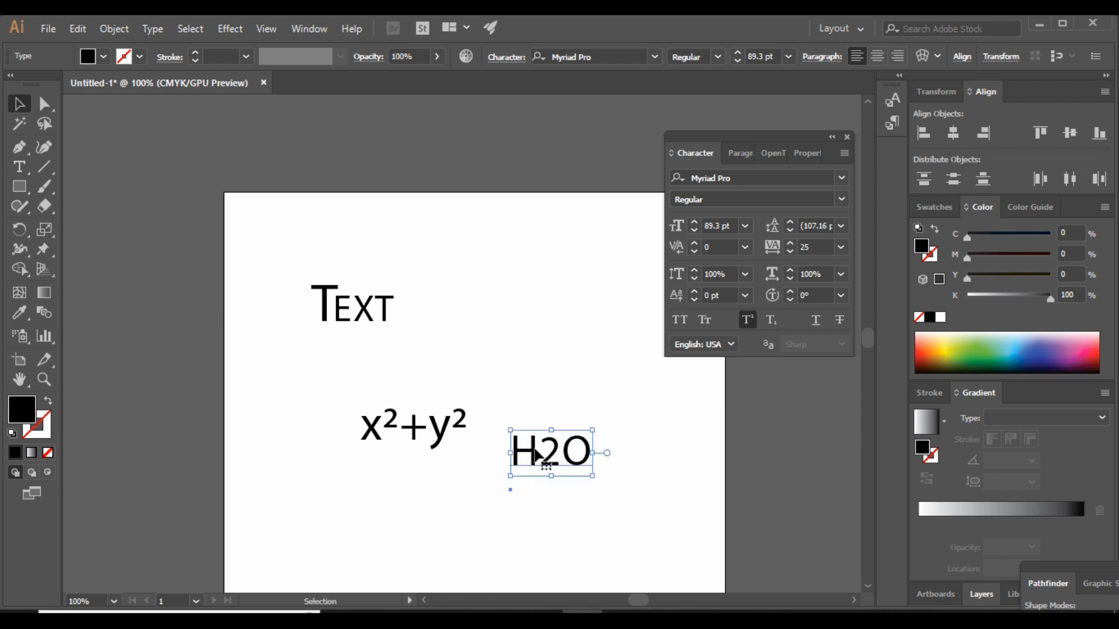
# Step: Apply Subscript to the 2 in H2O and try several alternate glyphs for it, including one from the full glyph set
pyautogui.click(21, 169)
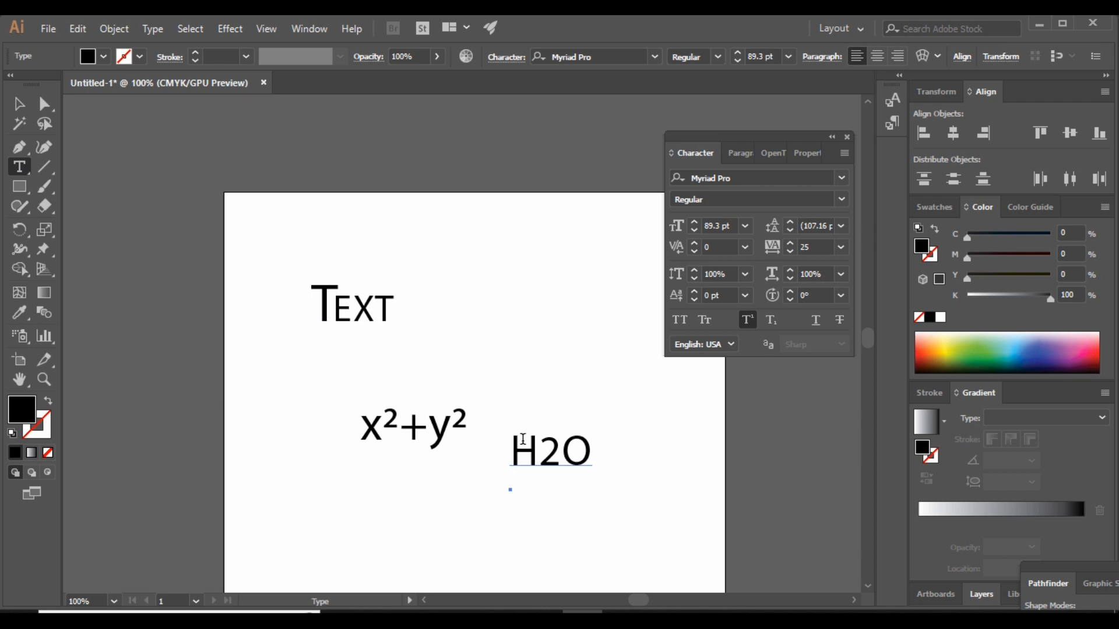
pyautogui.moveTo(538, 450); pyautogui.dragTo(553, 448)
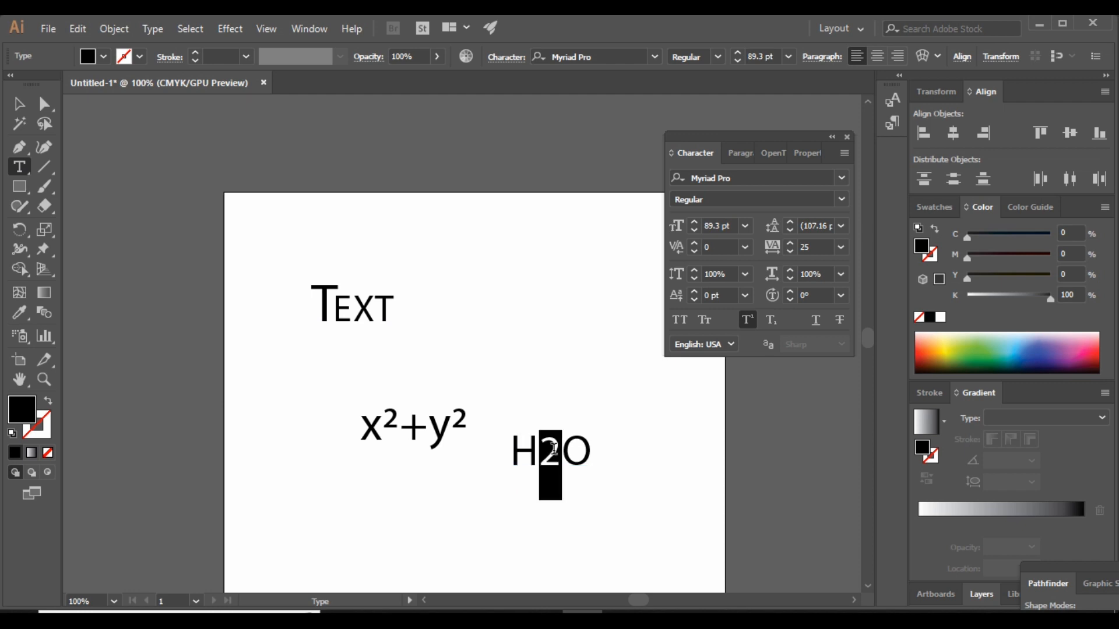
pyautogui.click(771, 319)
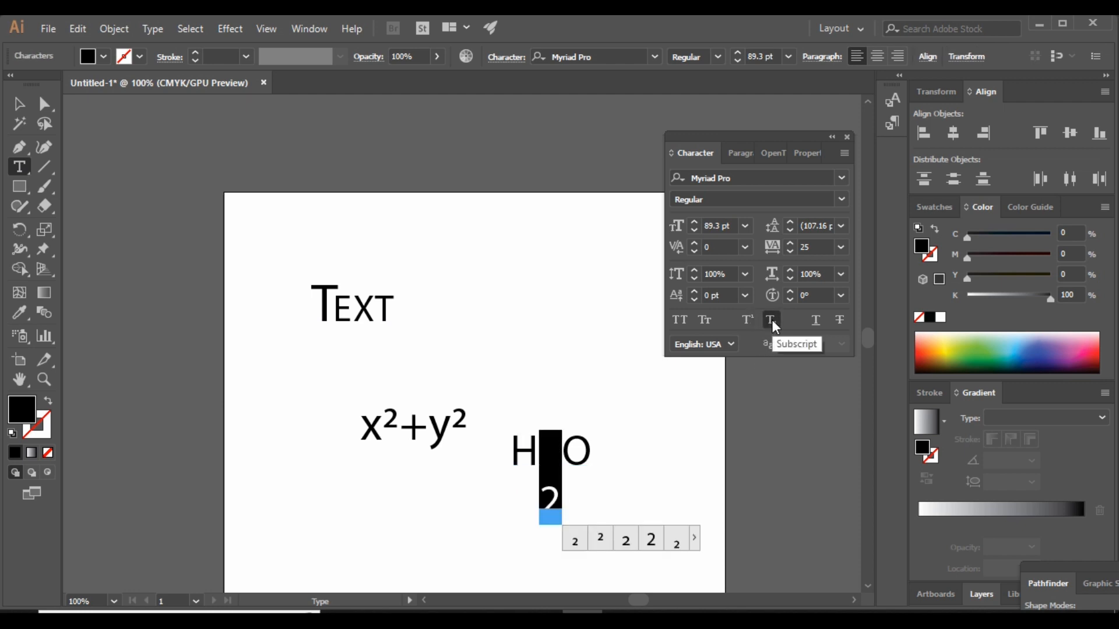
pyautogui.click(771, 319)
pyautogui.click(772, 320)
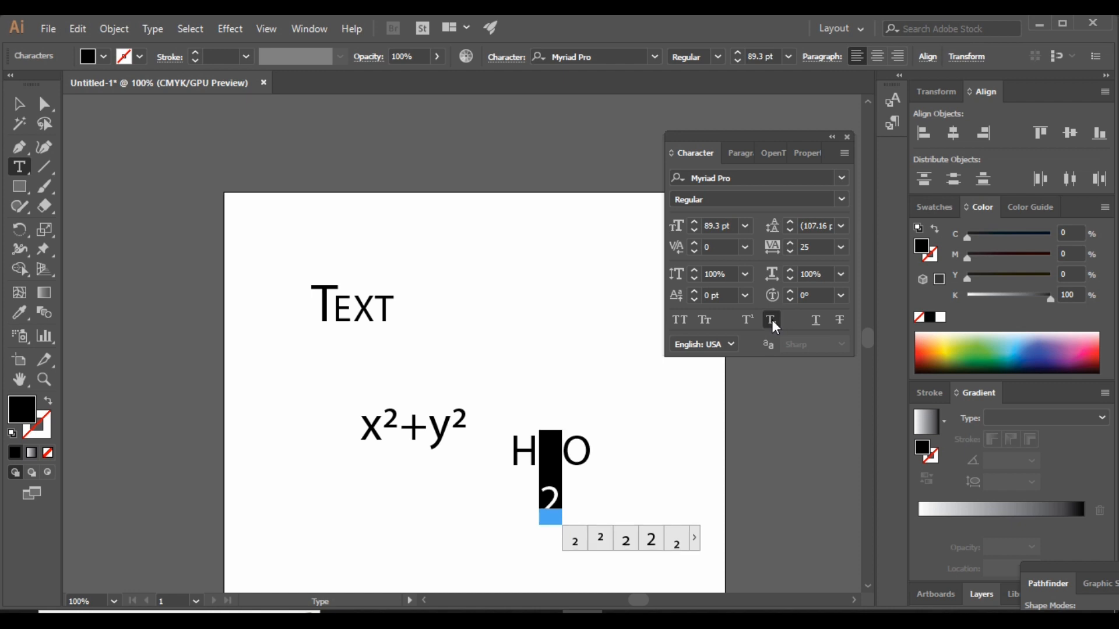
pyautogui.click(573, 537)
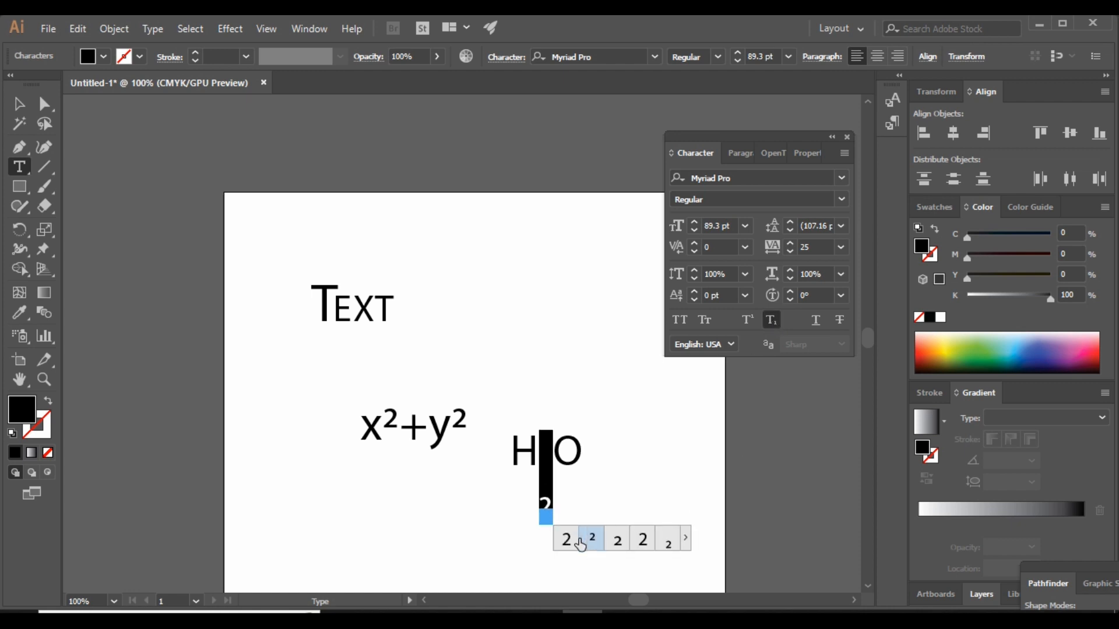
pyautogui.click(594, 541)
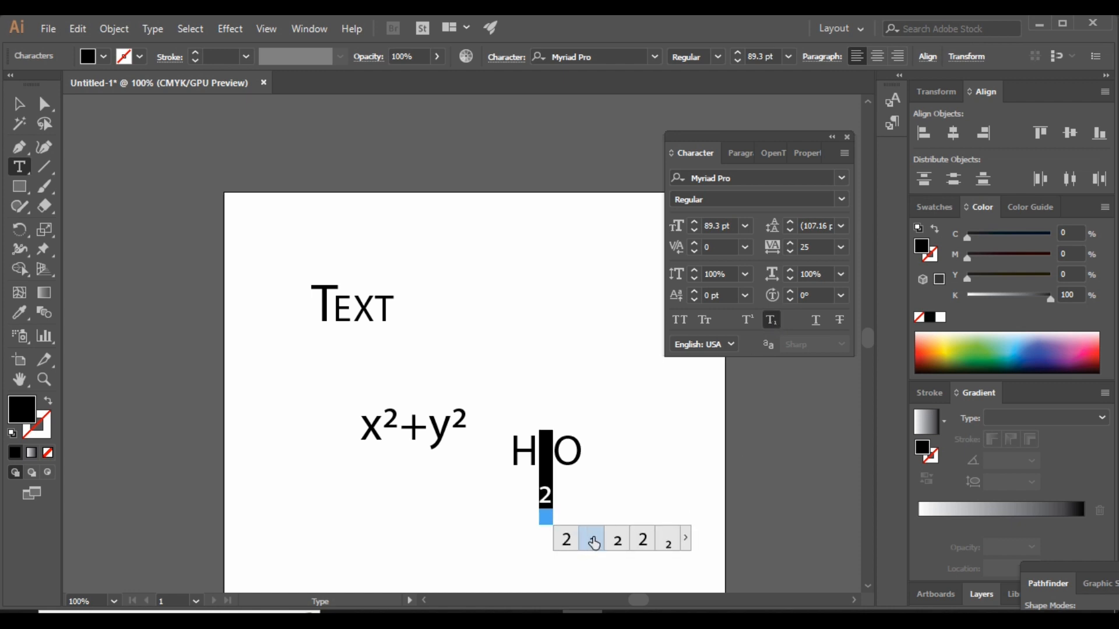
pyautogui.click(677, 544)
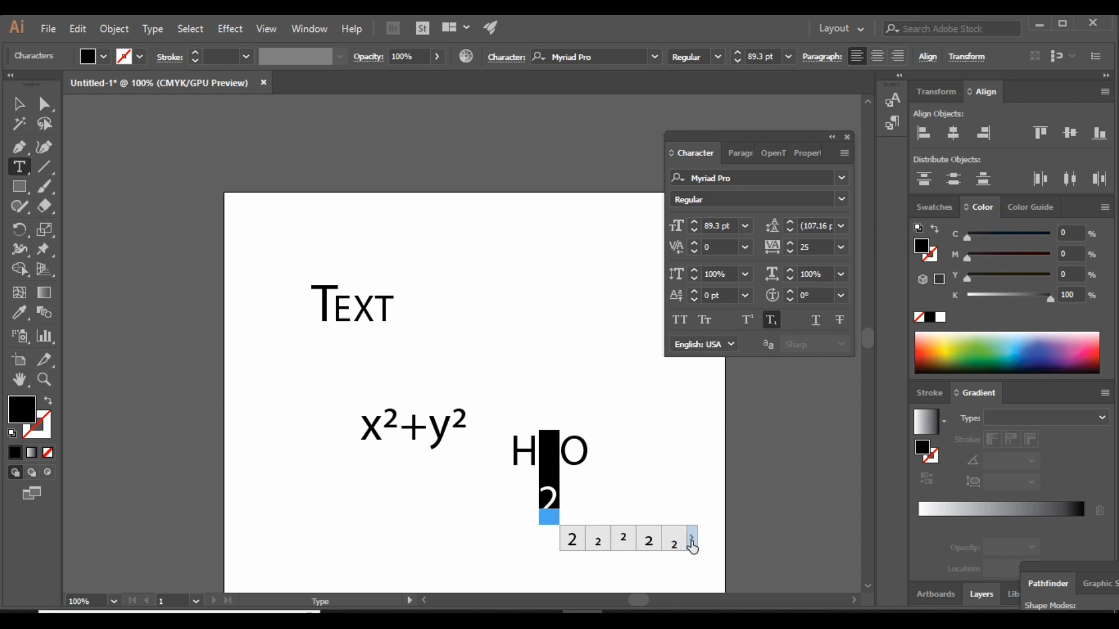
pyautogui.click(691, 538)
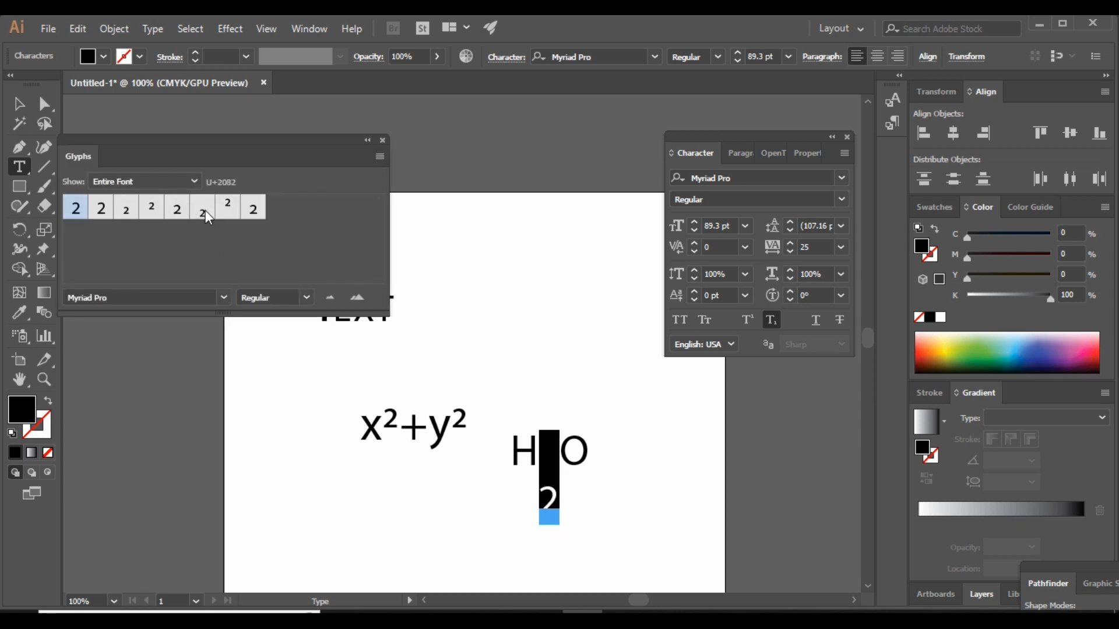
pyautogui.click(253, 208)
pyautogui.click(382, 140)
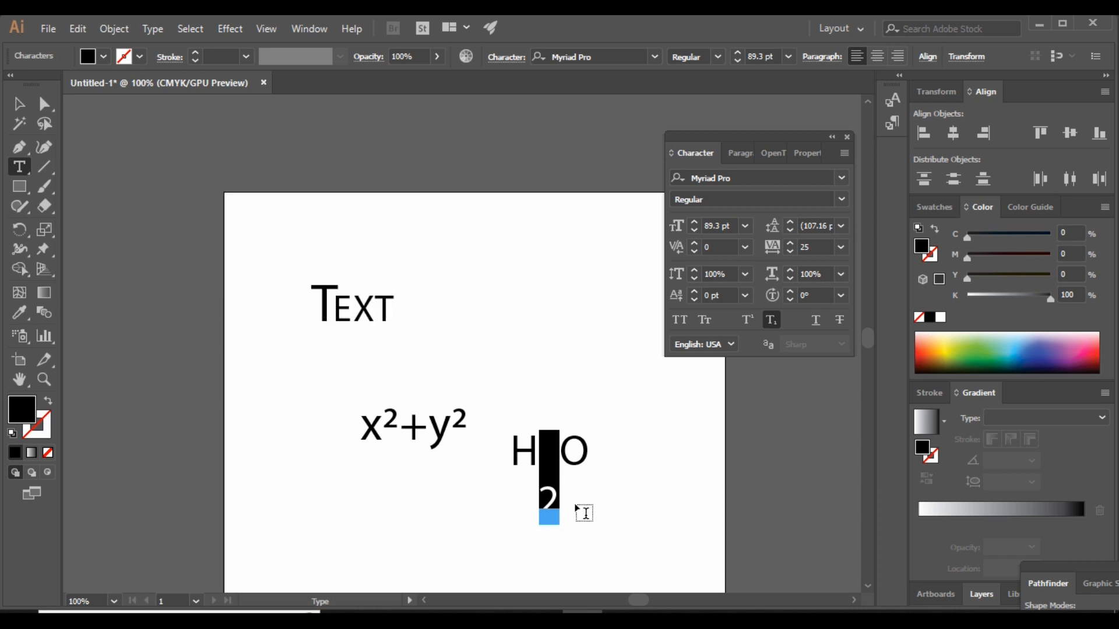
# Step: Raise the baseline shift of the 2 in H2O to 29 pt and give it the smaller subscript alternate glyph
pyautogui.click(721, 291)
pyautogui.write('14')
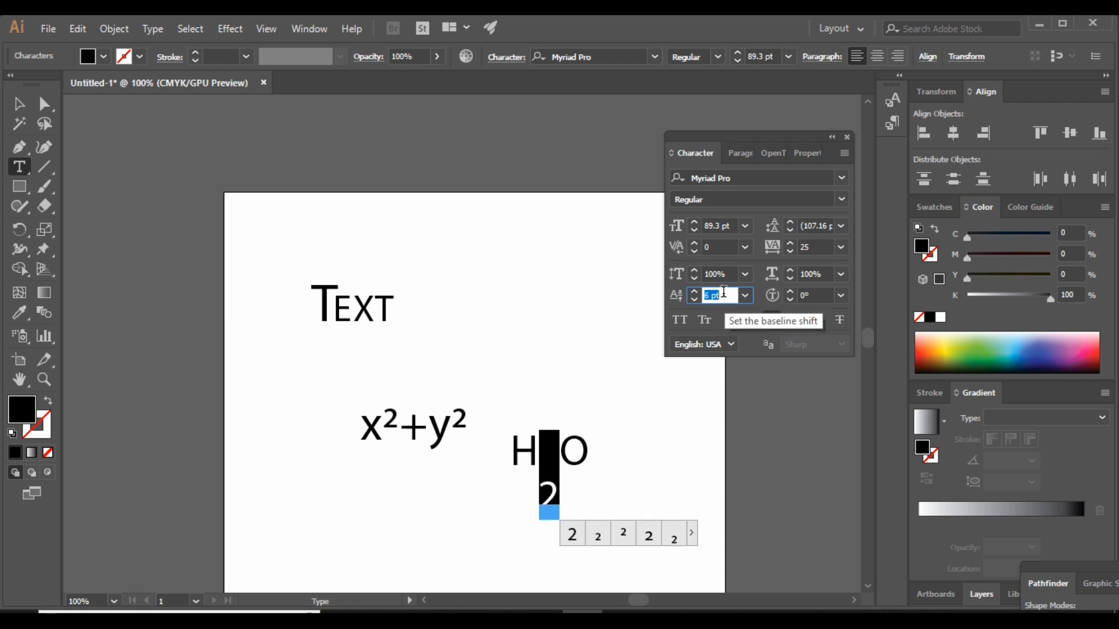
pyautogui.press('Return')
pyautogui.press('Up')
pyautogui.press('Up')
pyautogui.press('Up')
pyautogui.press('Up')
pyautogui.press('Up')
pyautogui.press('Up')
pyautogui.press('Up')
pyautogui.press('Up')
pyautogui.press('Up')
pyautogui.press('Up')
pyautogui.press('Up')
pyautogui.press('Up')
pyautogui.press('Up')
pyautogui.press('Up')
pyautogui.press('Up')
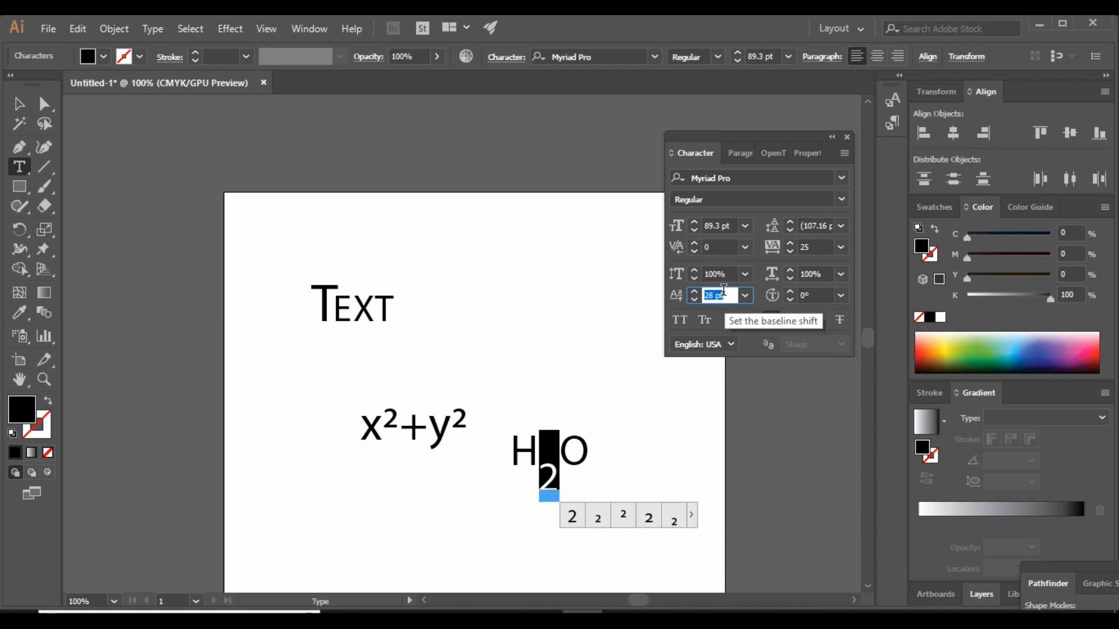
pyautogui.click(606, 522)
pyautogui.click(632, 462)
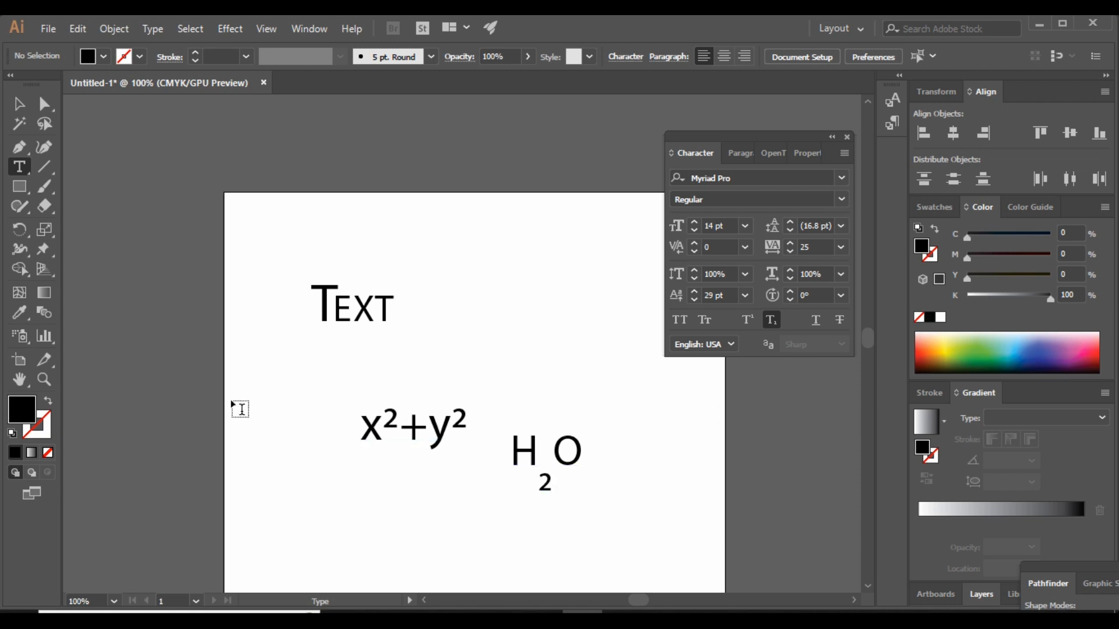
# Step: Delete the x²+y² and H2O texts from the artboard
pyautogui.click(19, 104)
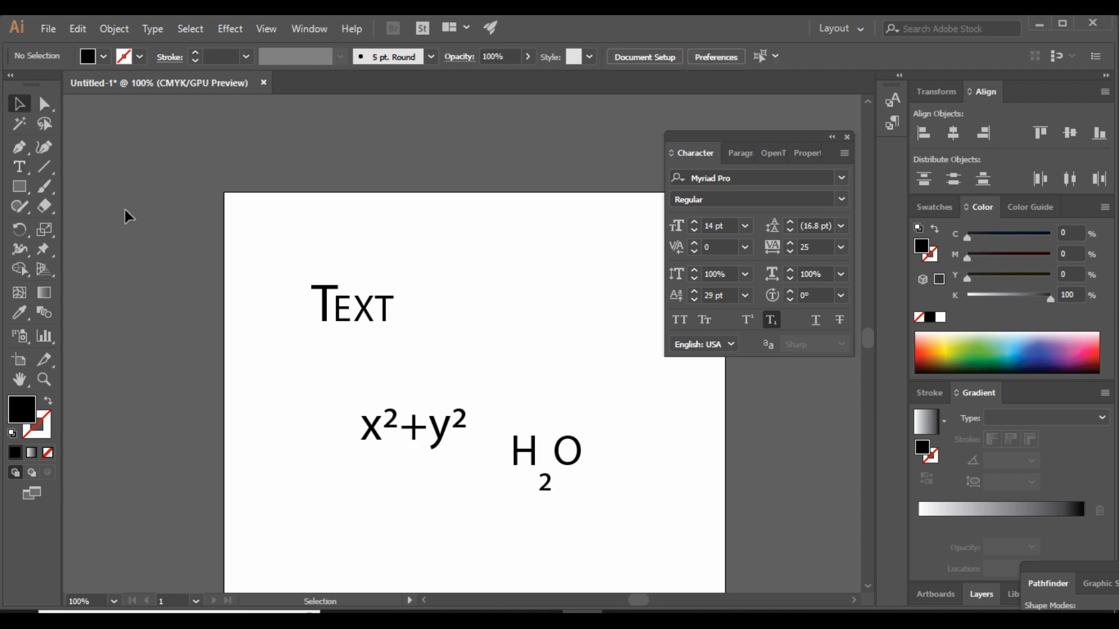
pyautogui.moveTo(369, 393); pyautogui.dragTo(666, 508)
pyautogui.press('Delete')
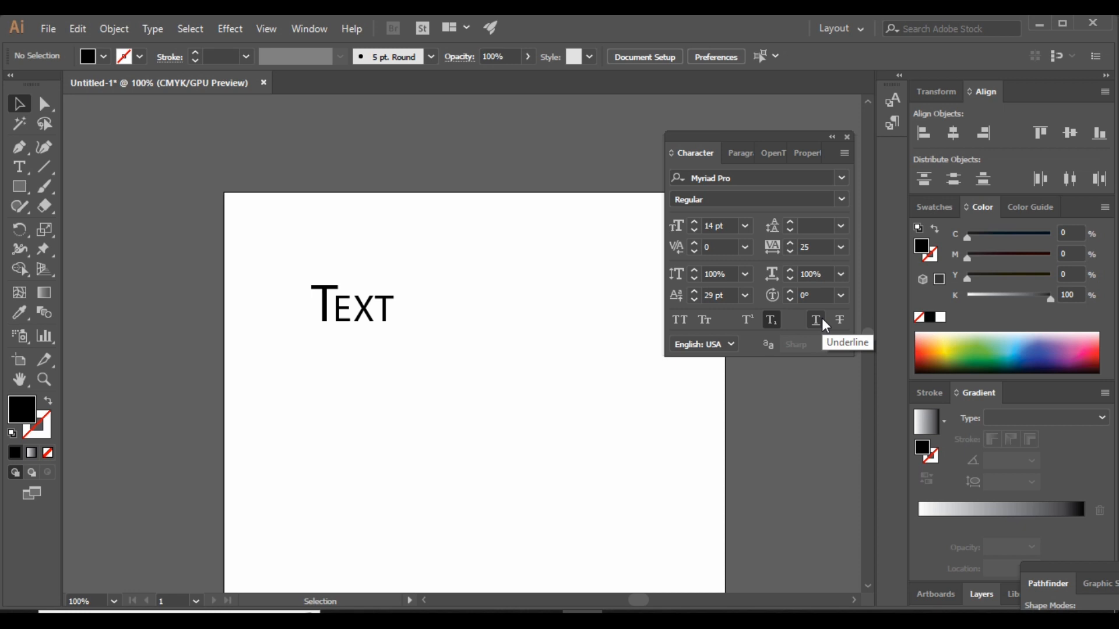
# Step: Apply Underline and Strikethrough to the word Text and deselect it
pyautogui.click(356, 309)
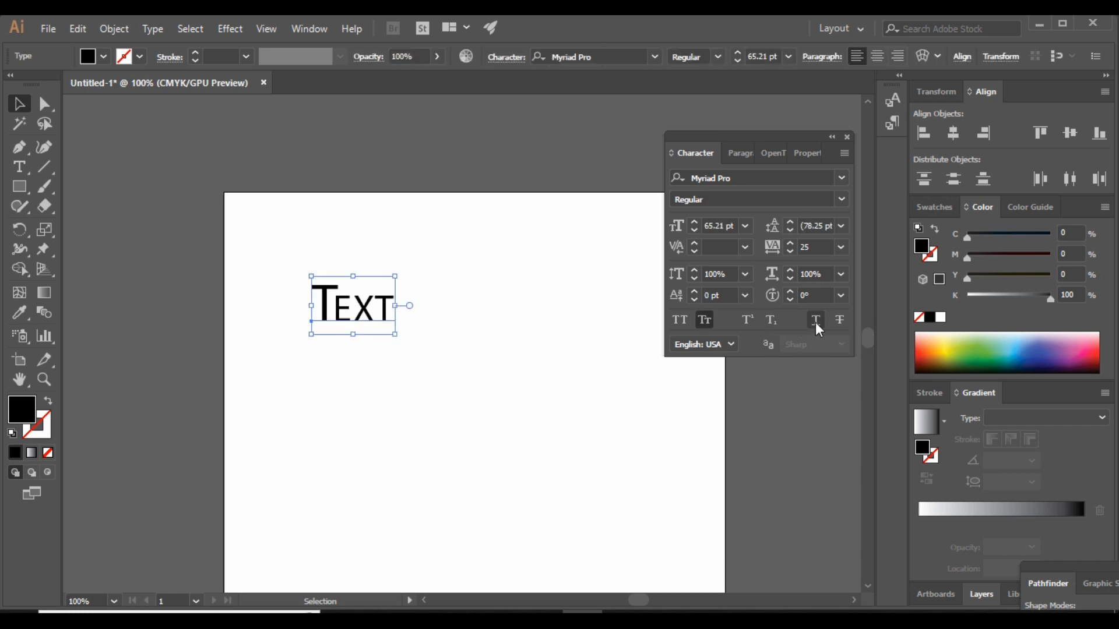
pyautogui.click(816, 320)
pyautogui.click(463, 401)
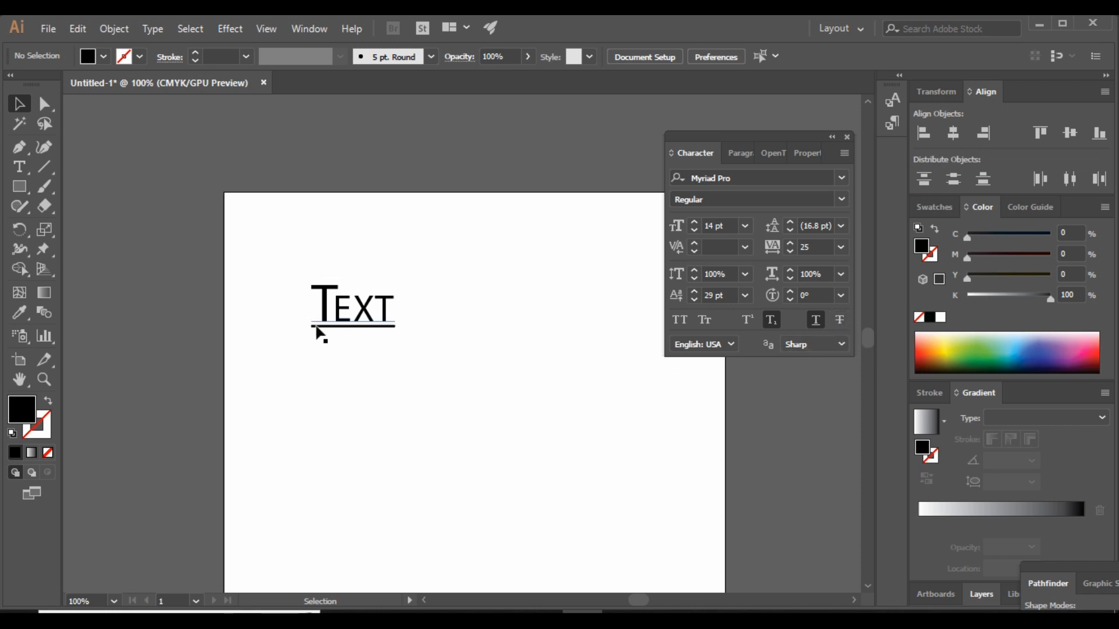
pyautogui.click(369, 310)
pyautogui.click(841, 320)
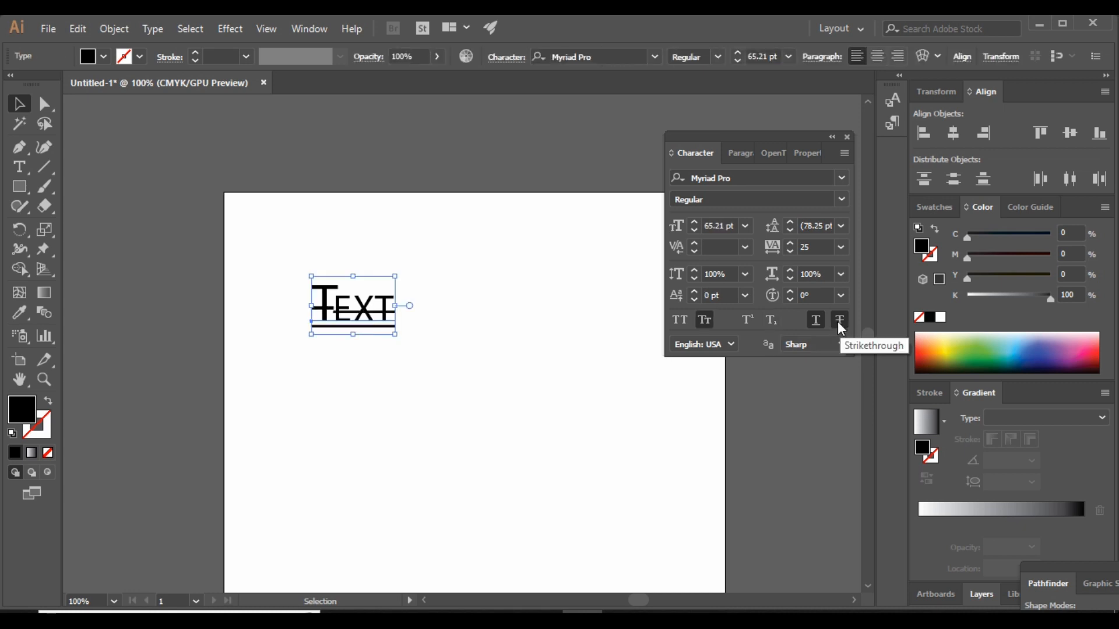
pyautogui.click(430, 414)
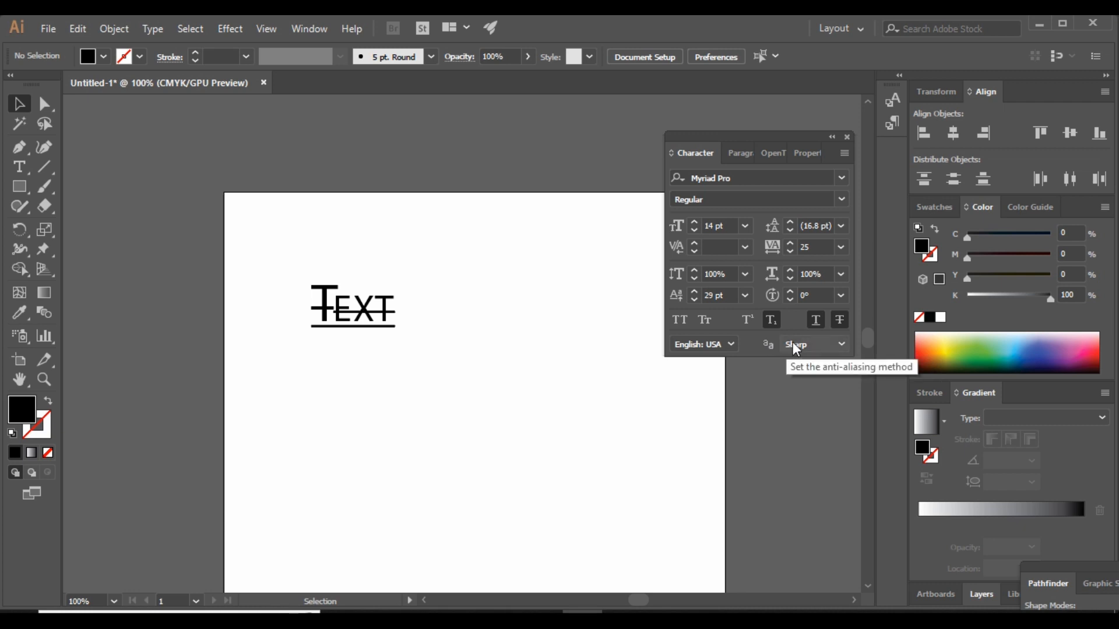
# Step: Look through the anti-aliasing methods for text and keep Sharp
pyautogui.click(823, 344)
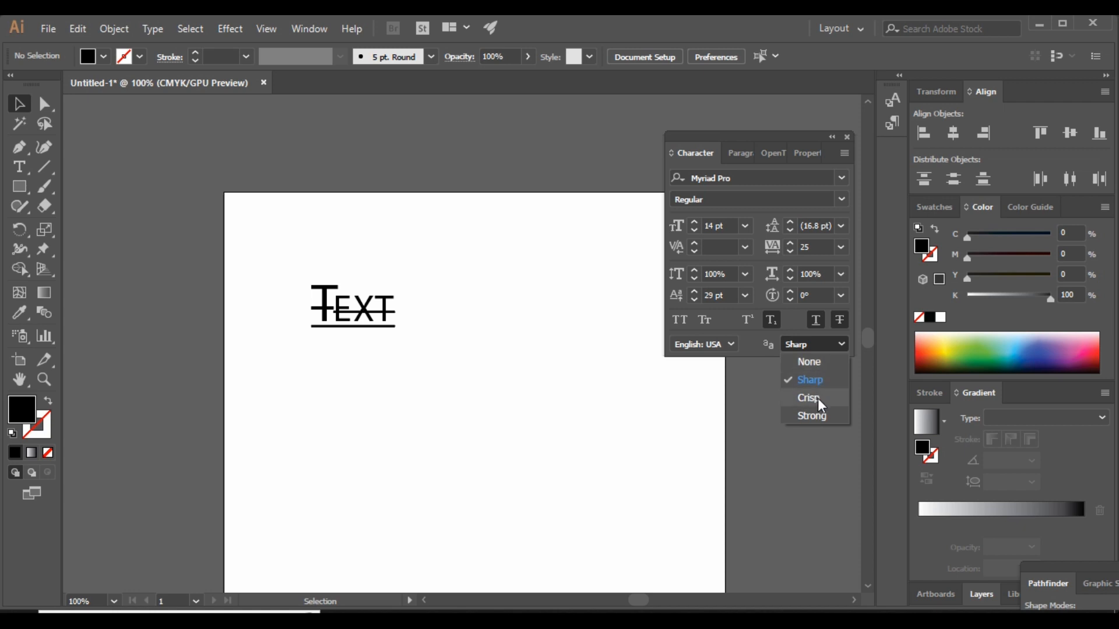
pyautogui.click(804, 378)
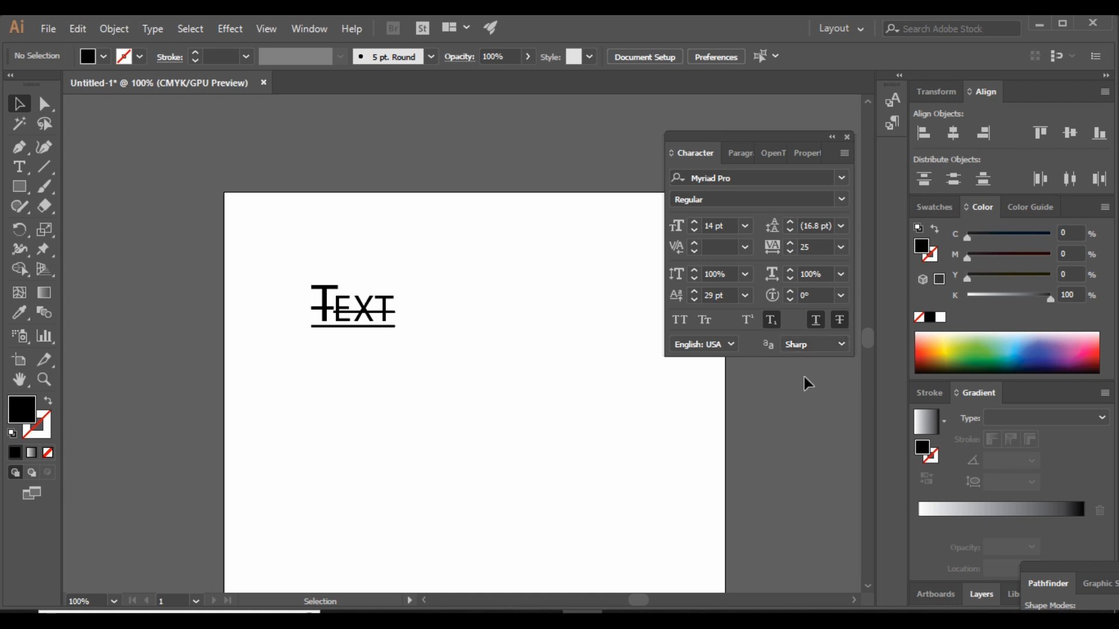
pyautogui.click(817, 345)
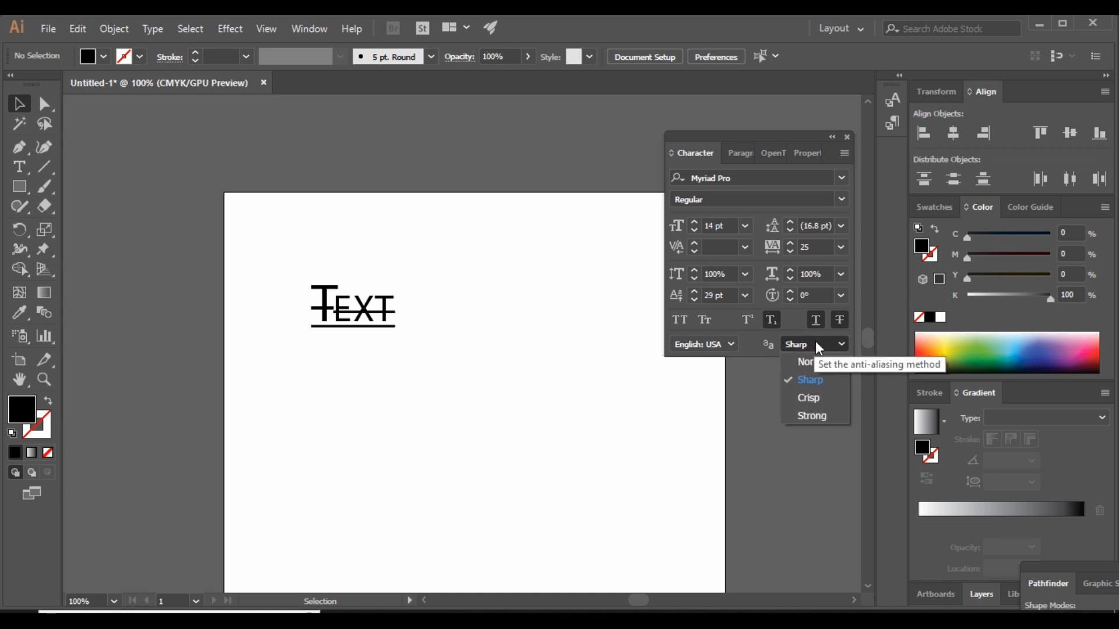
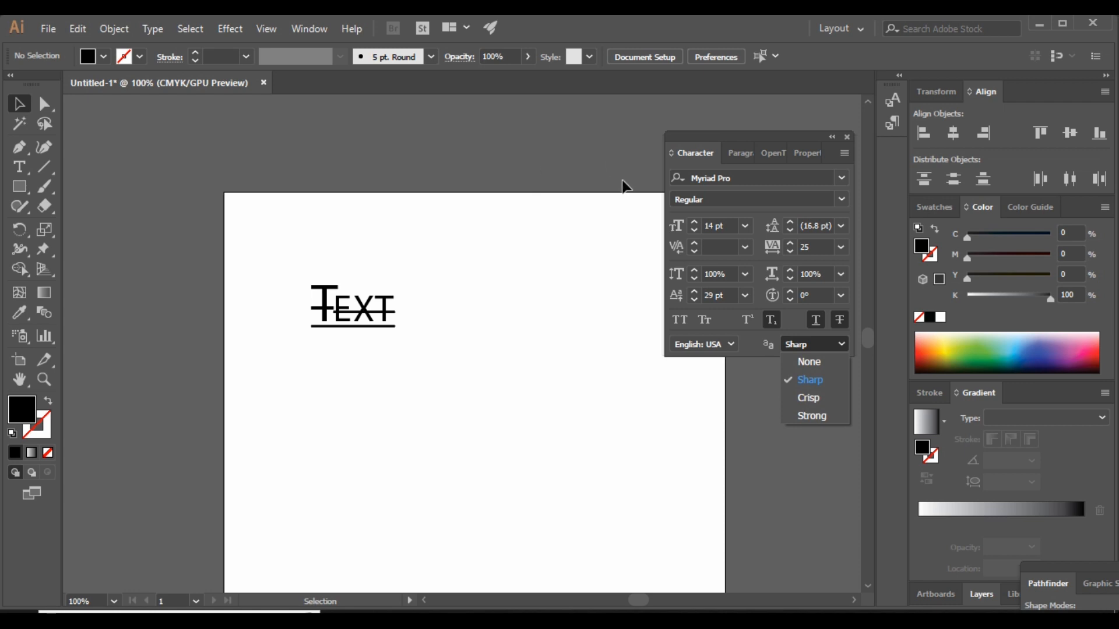
pyautogui.click(816, 385)
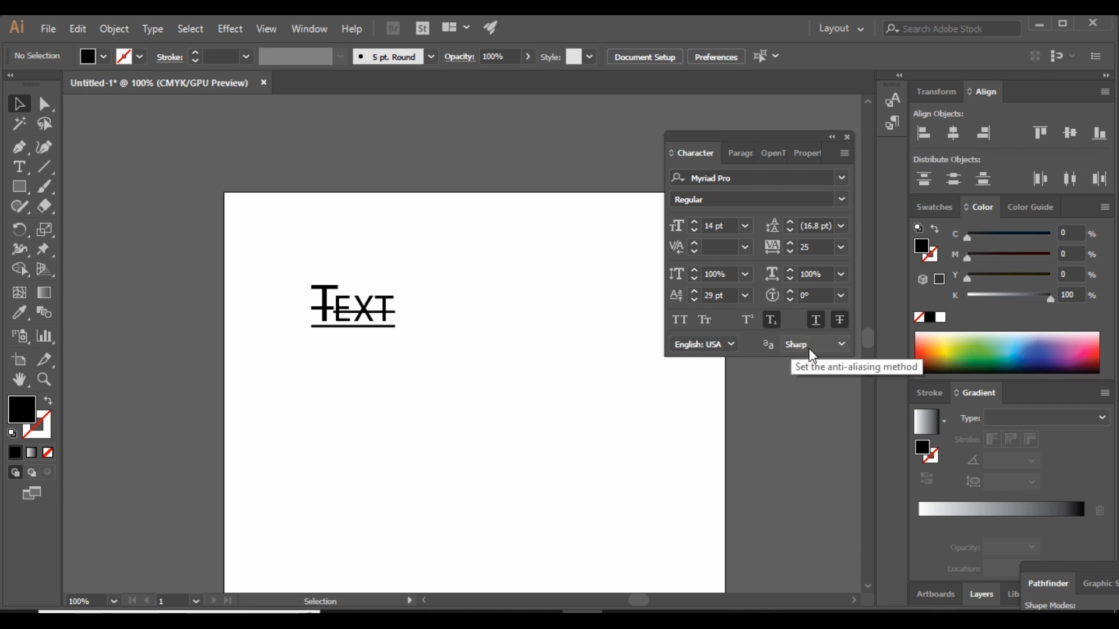
# Step: Remove the Strikethrough and Underline from the word Text
pyautogui.click(363, 309)
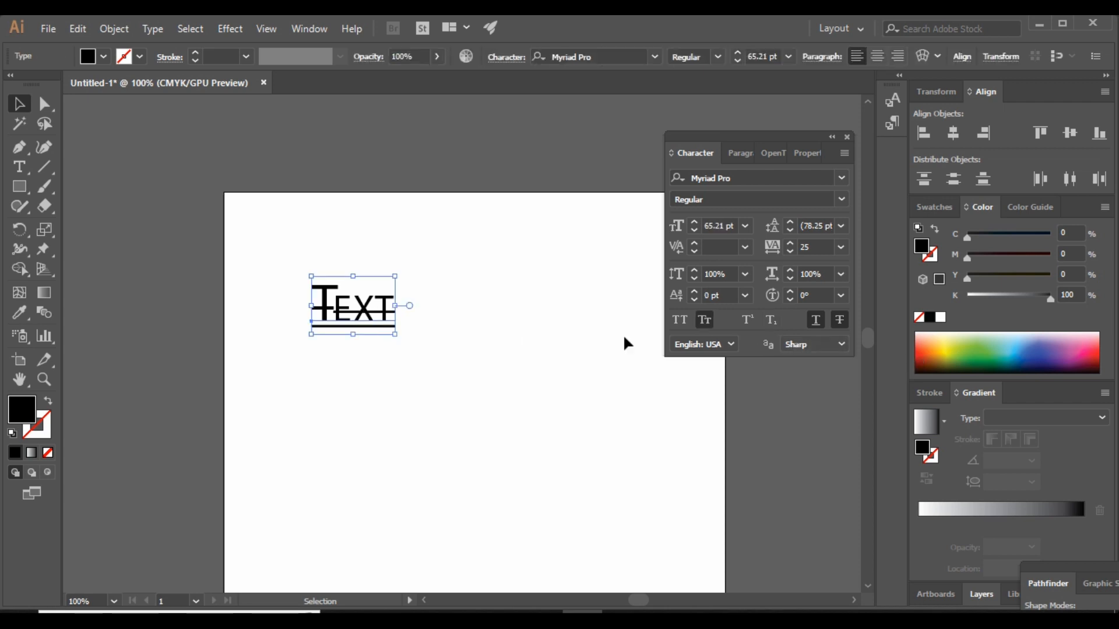
pyautogui.click(832, 323)
pyautogui.click(816, 319)
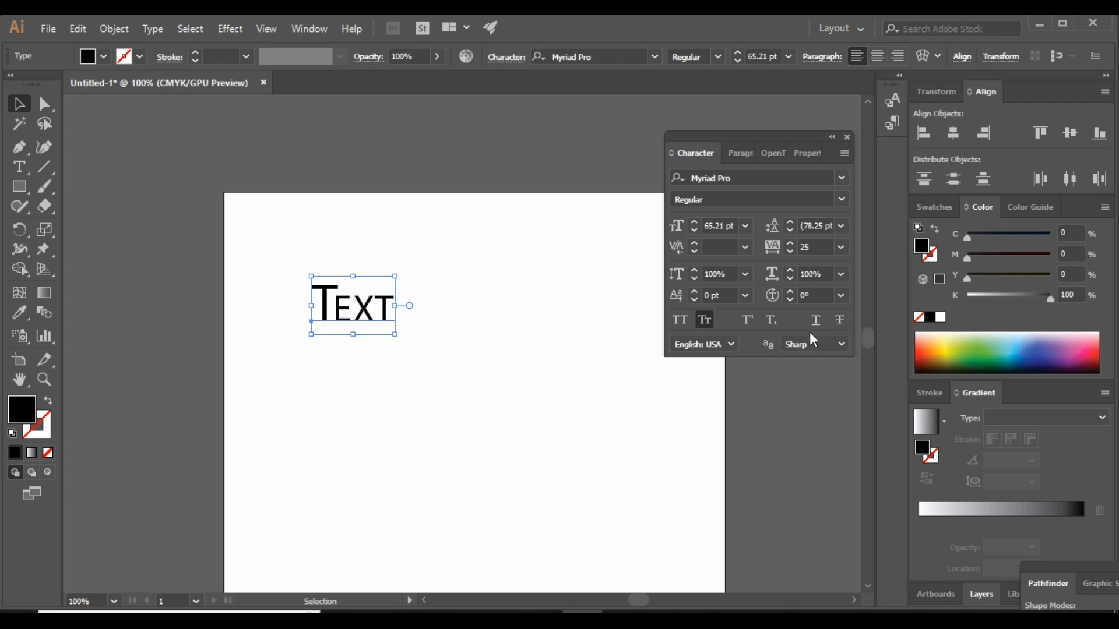
# Step: Delete the word Text and draw a tall area text frame with placeholder text in the upper-left part of the artboard
pyautogui.moveTo(764, 144); pyautogui.dragTo(734, 143)
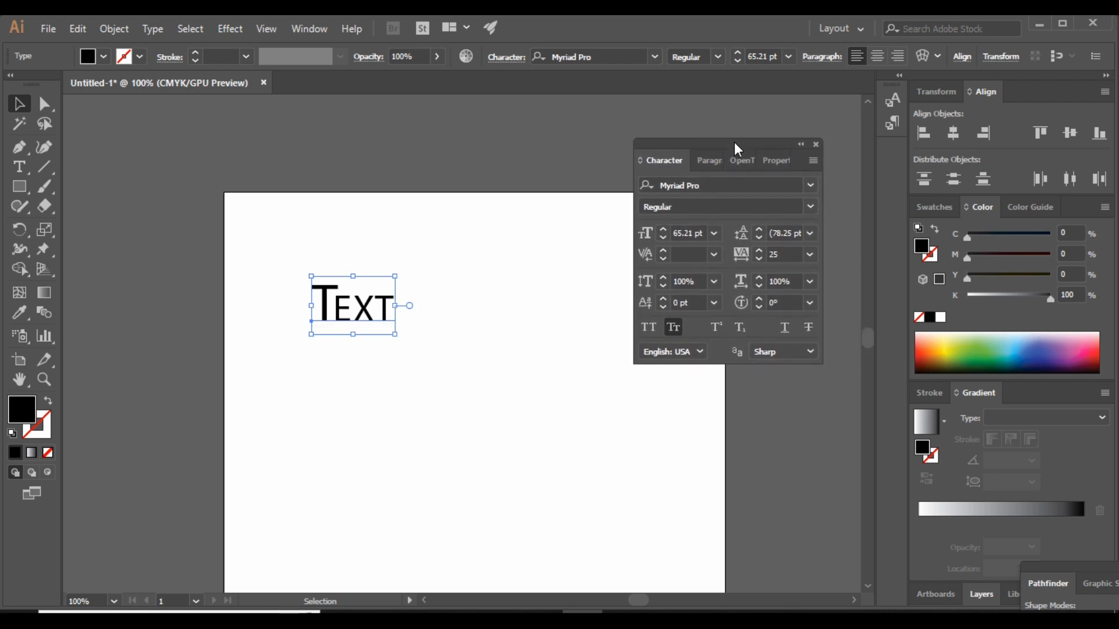
pyautogui.click(712, 162)
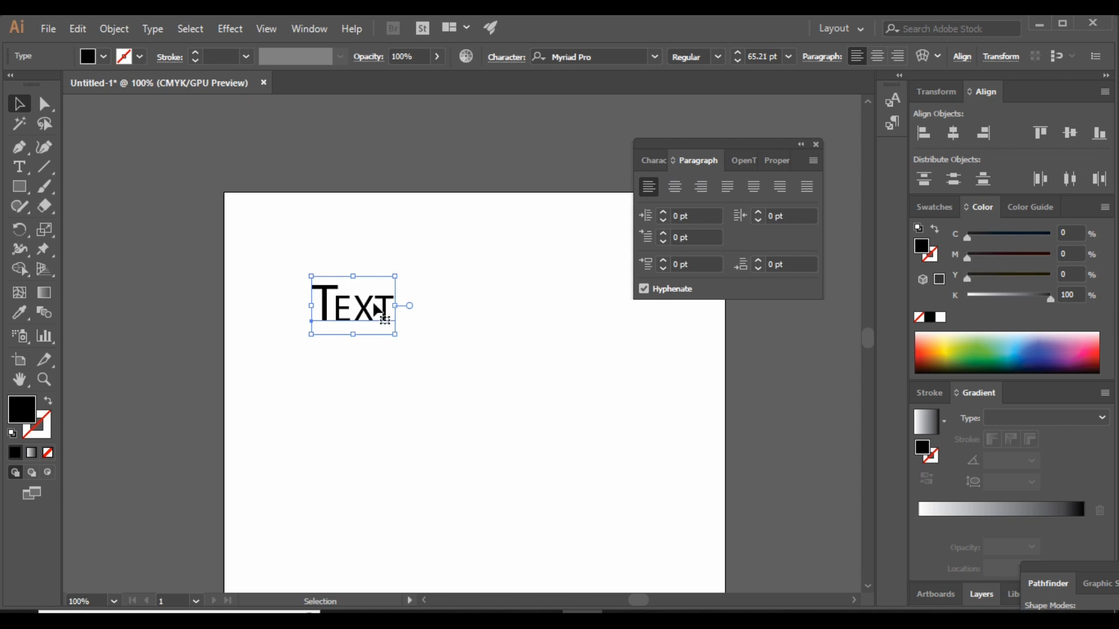
pyautogui.press('Delete')
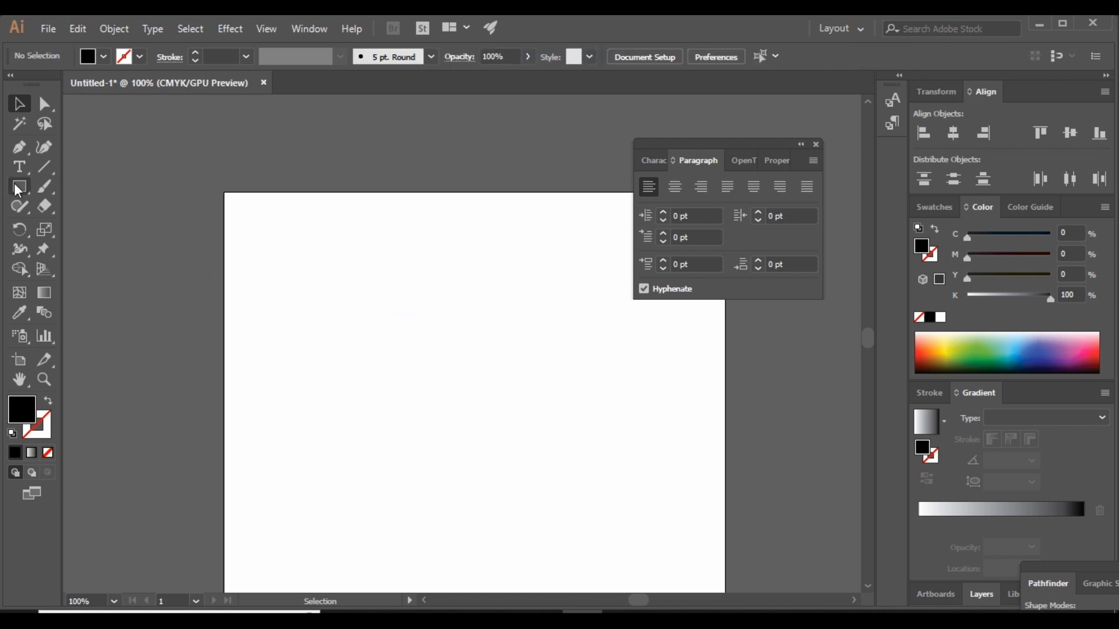
pyautogui.click(19, 166)
pyautogui.moveTo(258, 228); pyautogui.dragTo(431, 529)
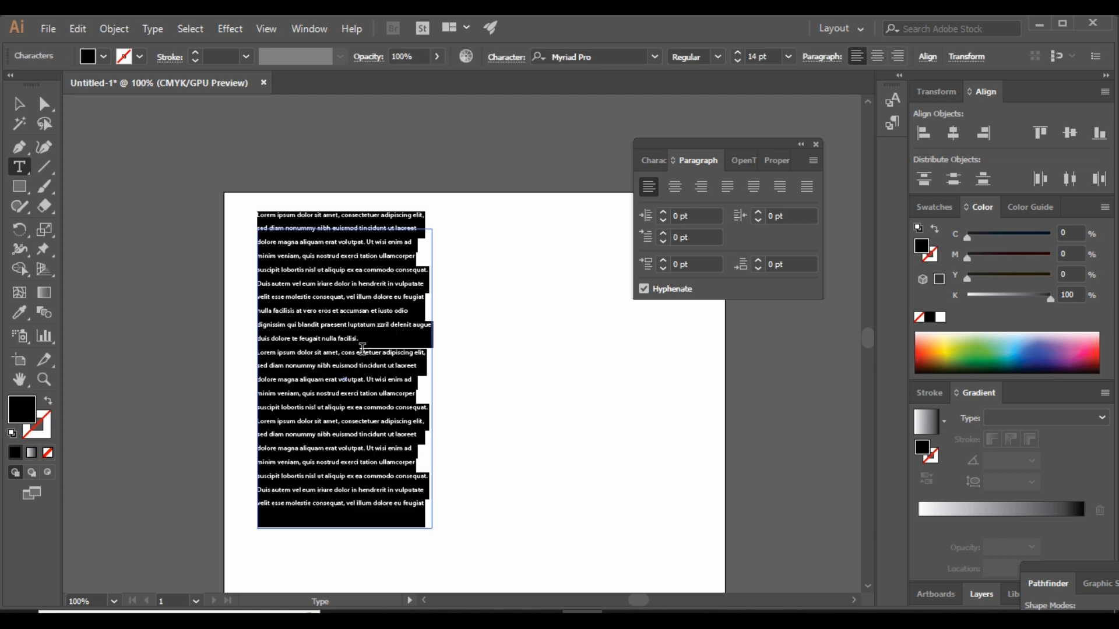
# Step: Set the font size of the placeholder text to 20 pt
pyautogui.click(651, 161)
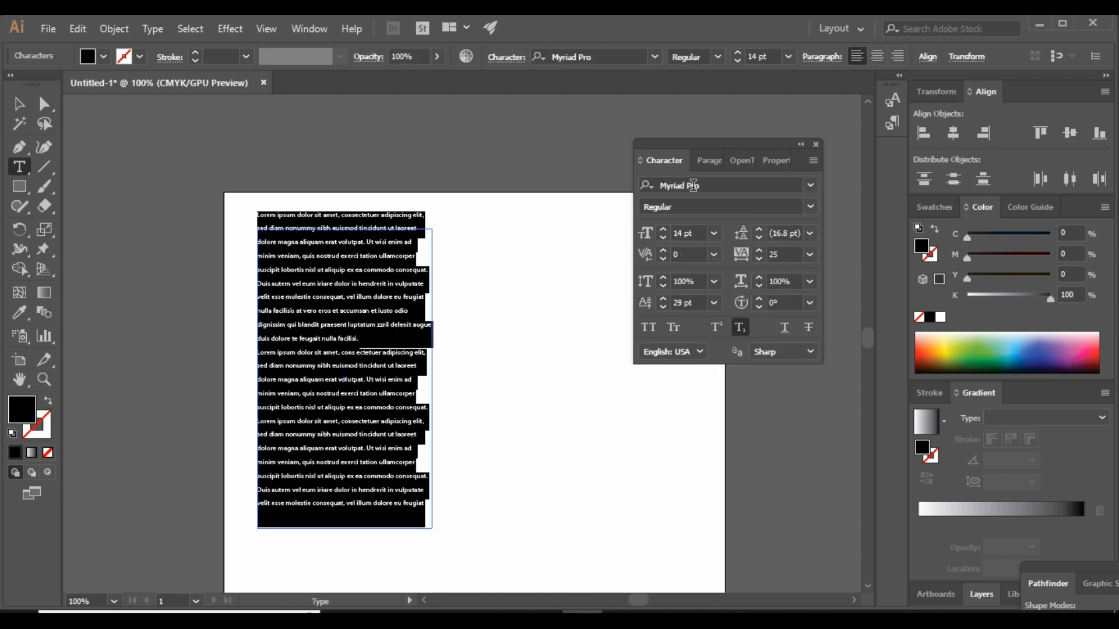
pyautogui.click(698, 231)
pyautogui.press('Up')
pyautogui.press('Up')
pyautogui.press('Up')
pyautogui.press('Up')
pyautogui.press('Up')
pyautogui.press('Up')
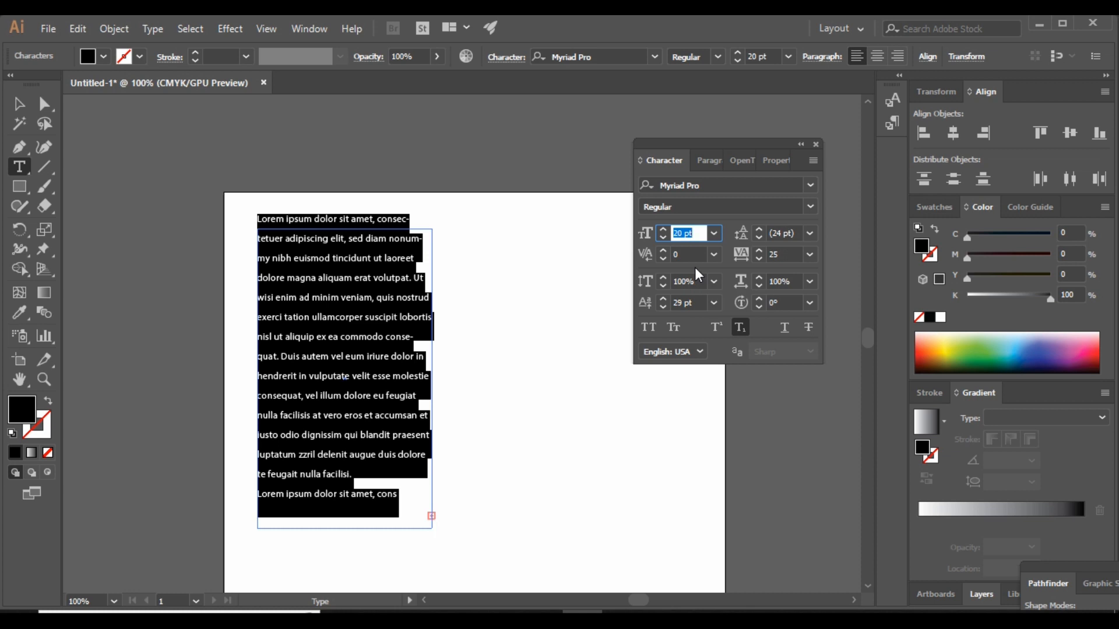
# Step: Center-align the placeholder text and move its text frame slightly lower on the artboard
pyautogui.click(705, 160)
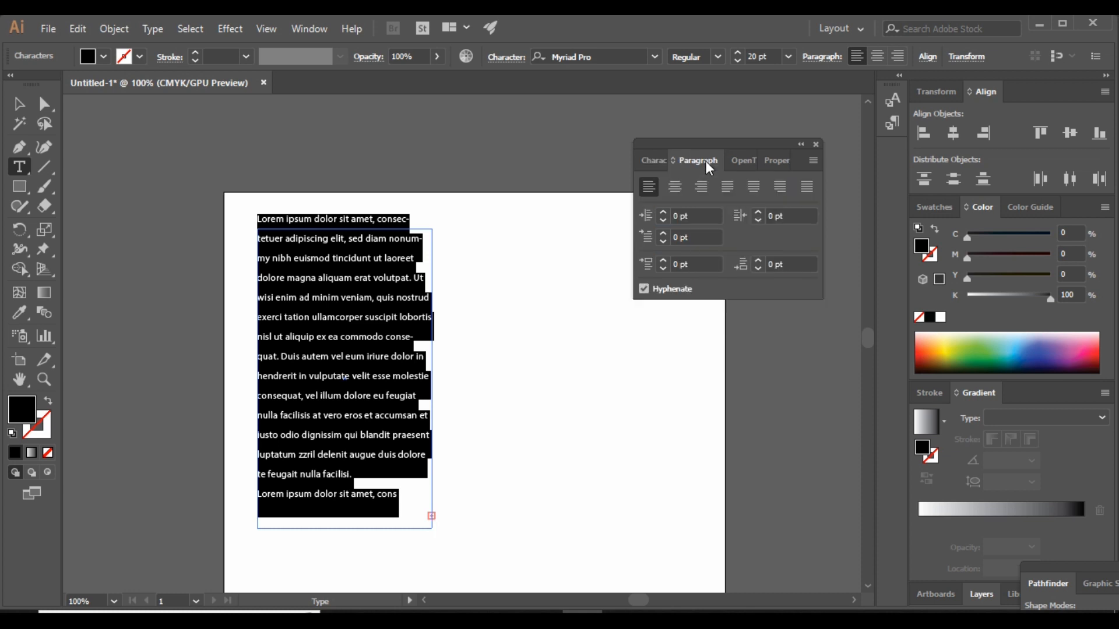
pyautogui.click(675, 188)
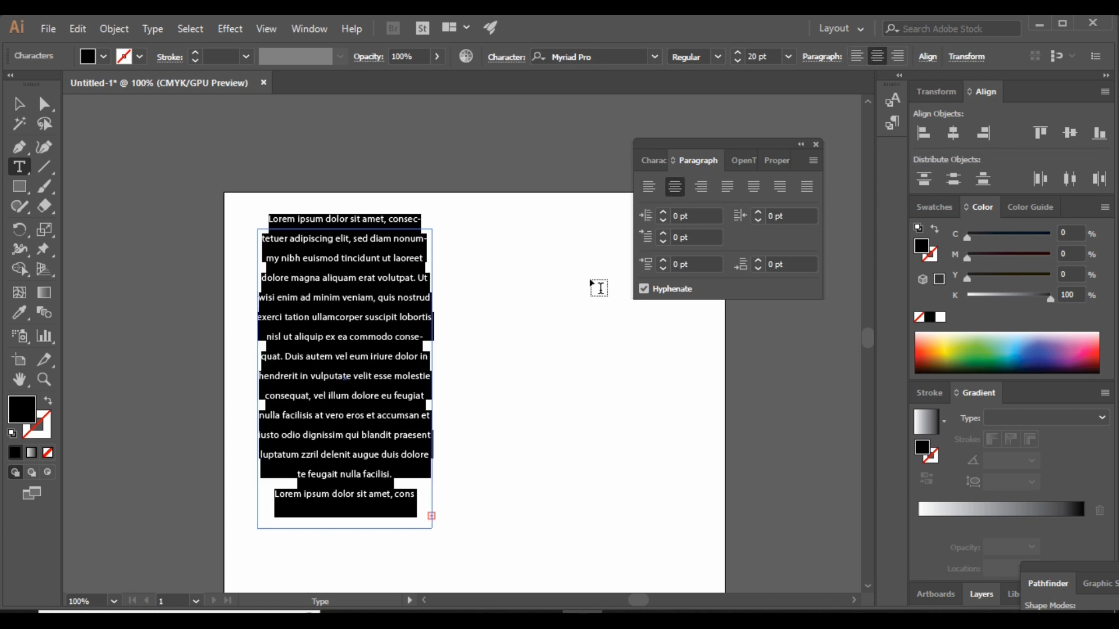
pyautogui.click(539, 315)
pyautogui.click(19, 104)
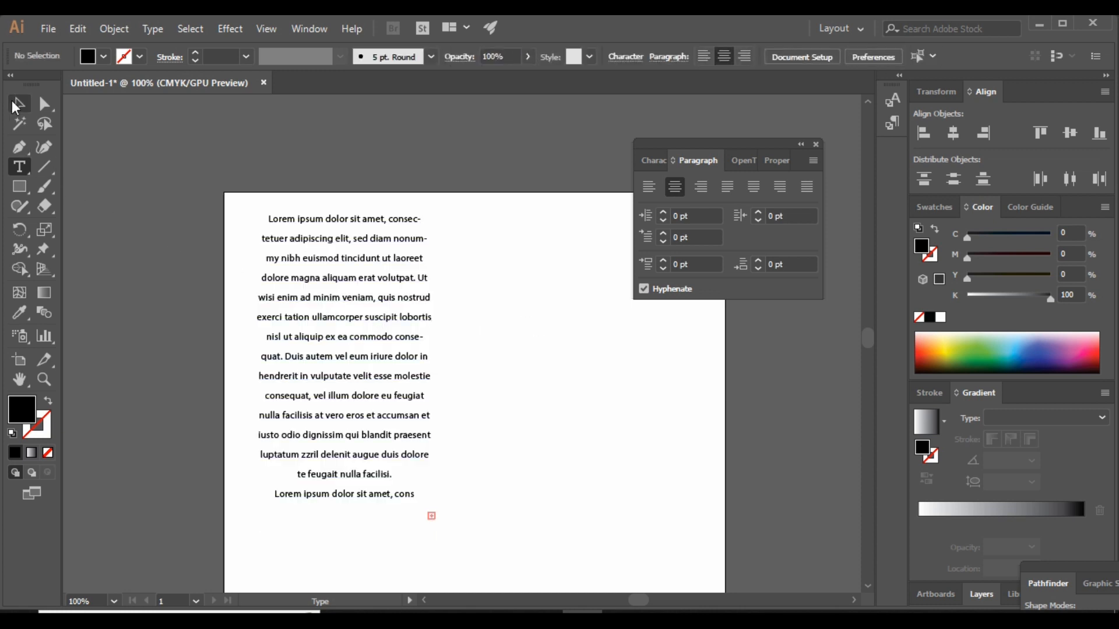
pyautogui.click(364, 279)
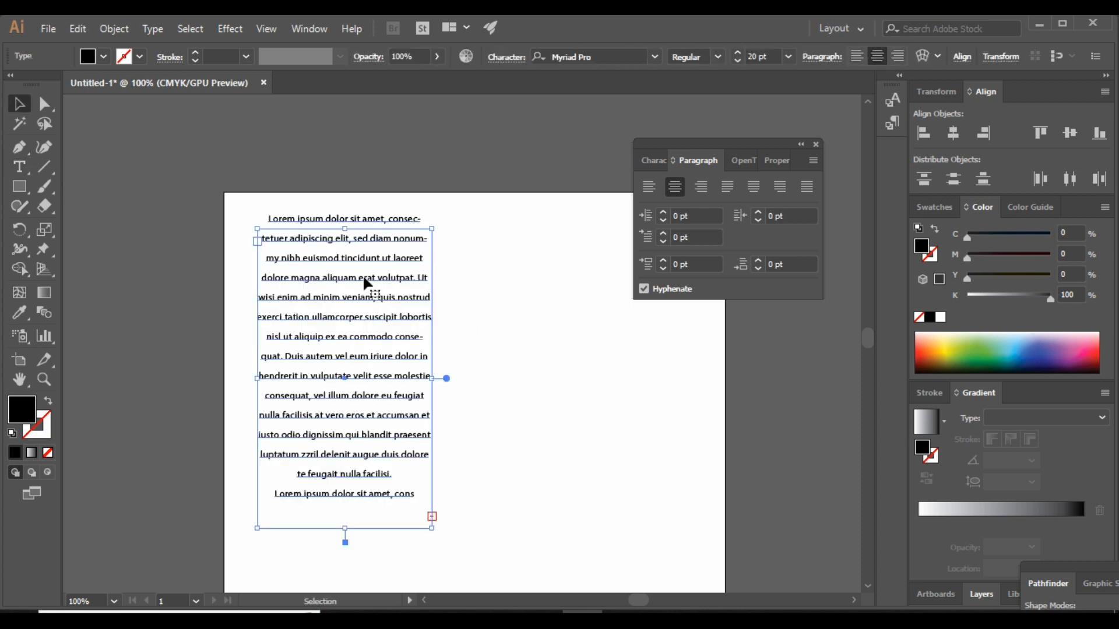
pyautogui.scroll(1, 364, 276)
pyautogui.scroll(-1, 364, 276)
pyautogui.moveTo(347, 480); pyautogui.dragTo(358, 522)
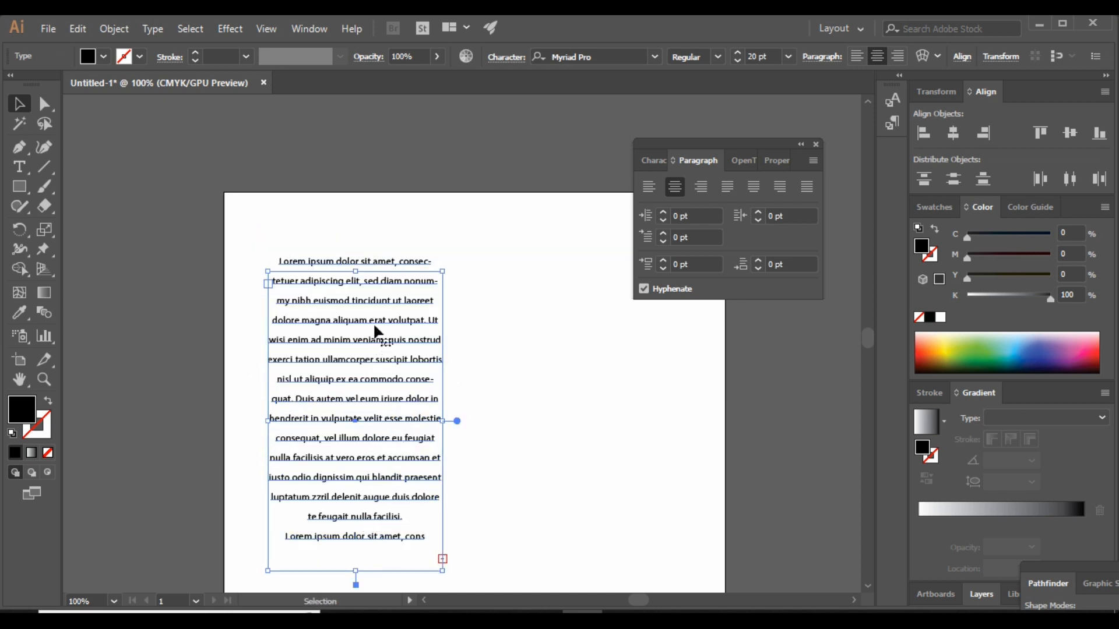
# Step: Try left, center and right alignment on the placeholder text frame
pyautogui.click(648, 186)
pyautogui.click(677, 187)
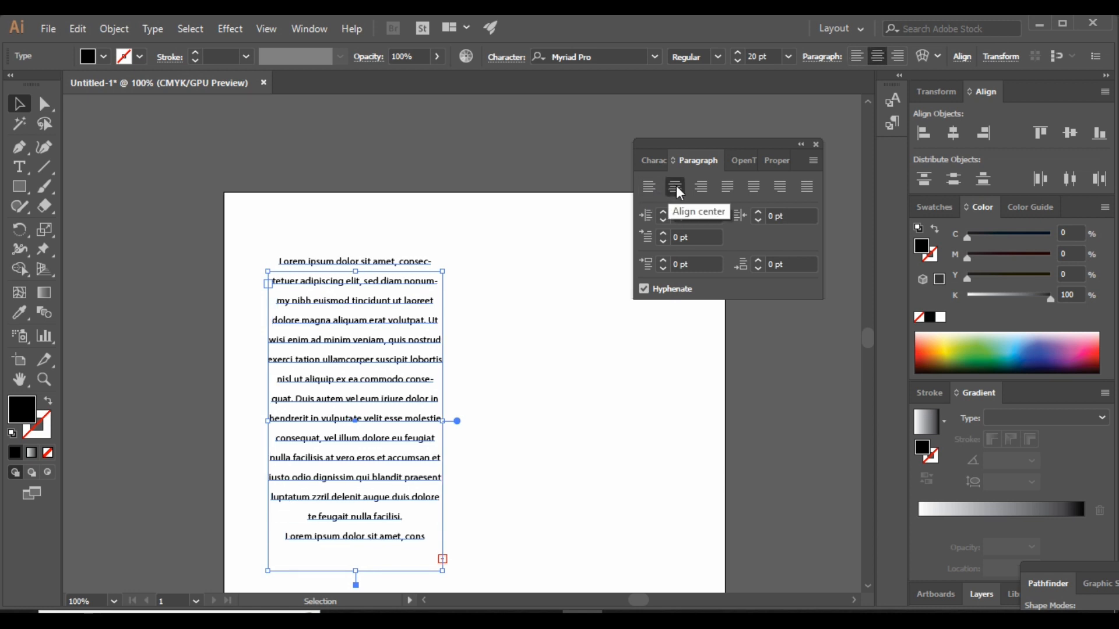
pyautogui.click(702, 192)
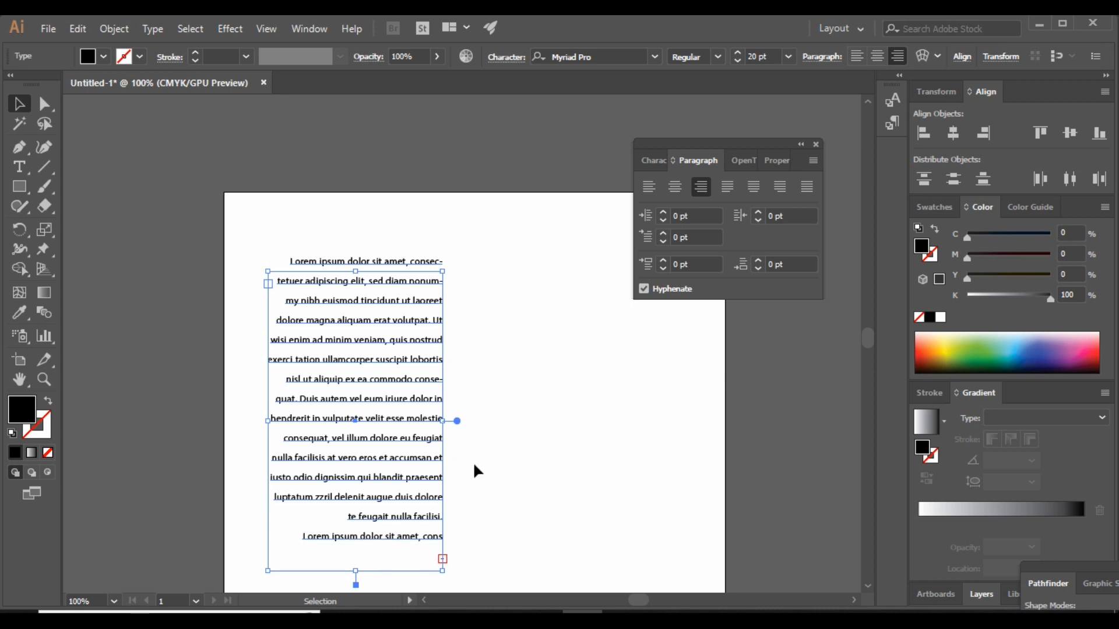
# Step: Try justifying the placeholder text with the last line aligned left, center and right, and settle on Justify all lines
pyautogui.click(729, 187)
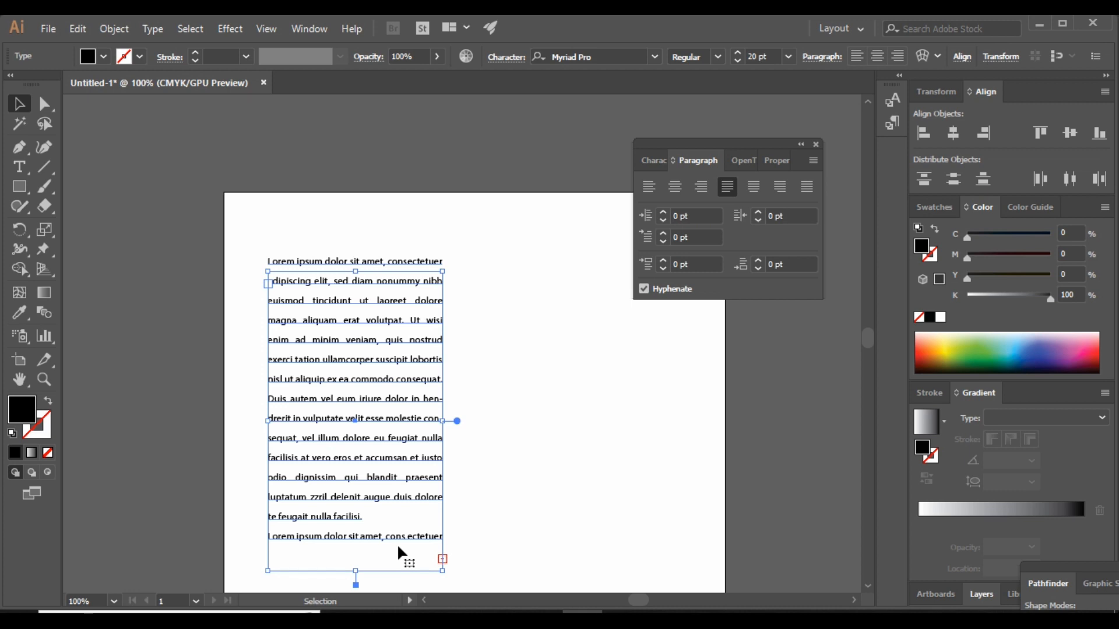
pyautogui.click(752, 188)
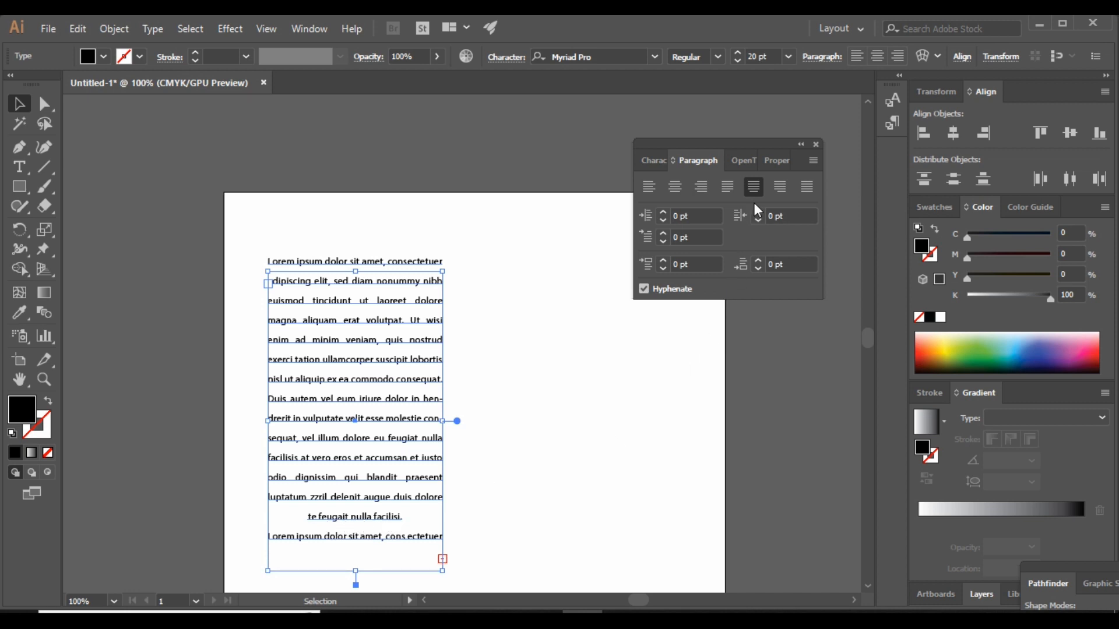
pyautogui.click(779, 187)
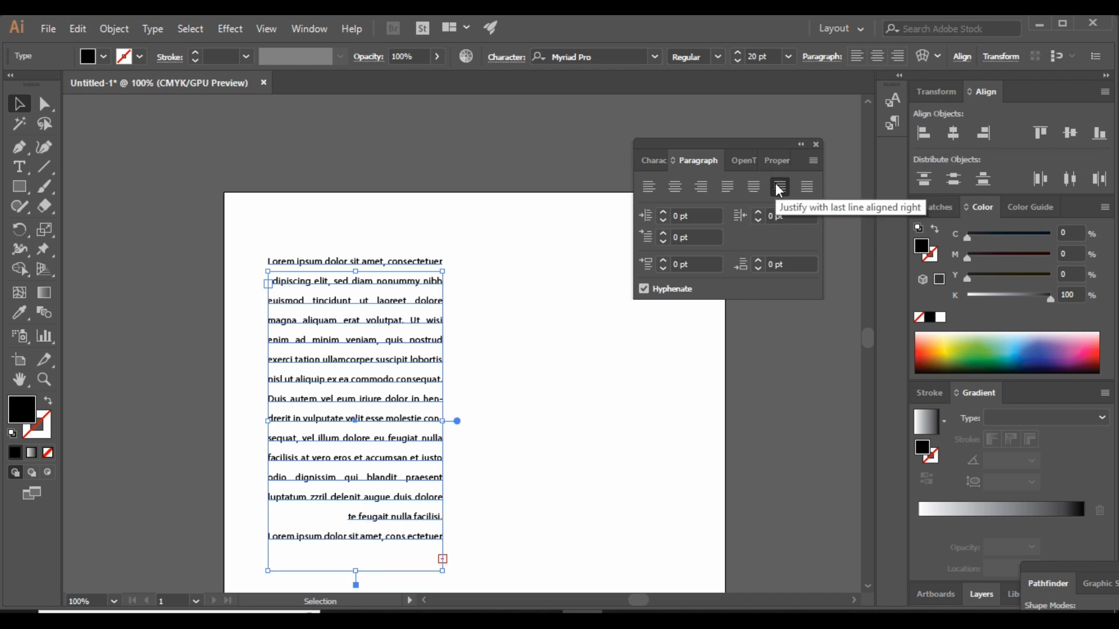
pyautogui.click(806, 187)
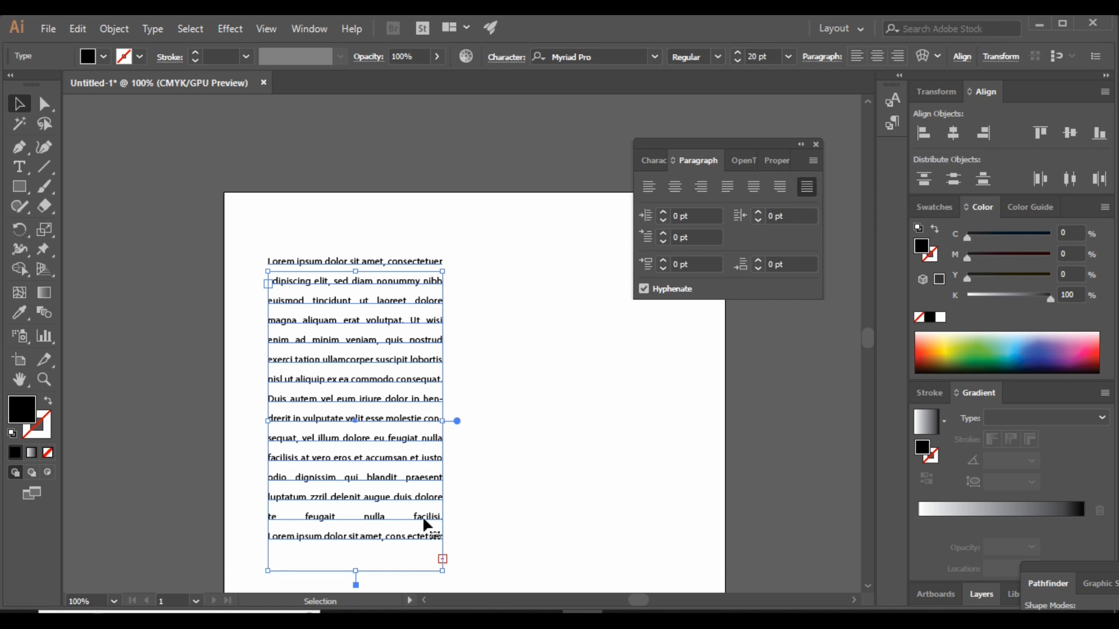
# Step: Continue the overflowing placeholder text in a second, threaded text frame to the right of the first column
pyautogui.scroll(-2, 426, 515)
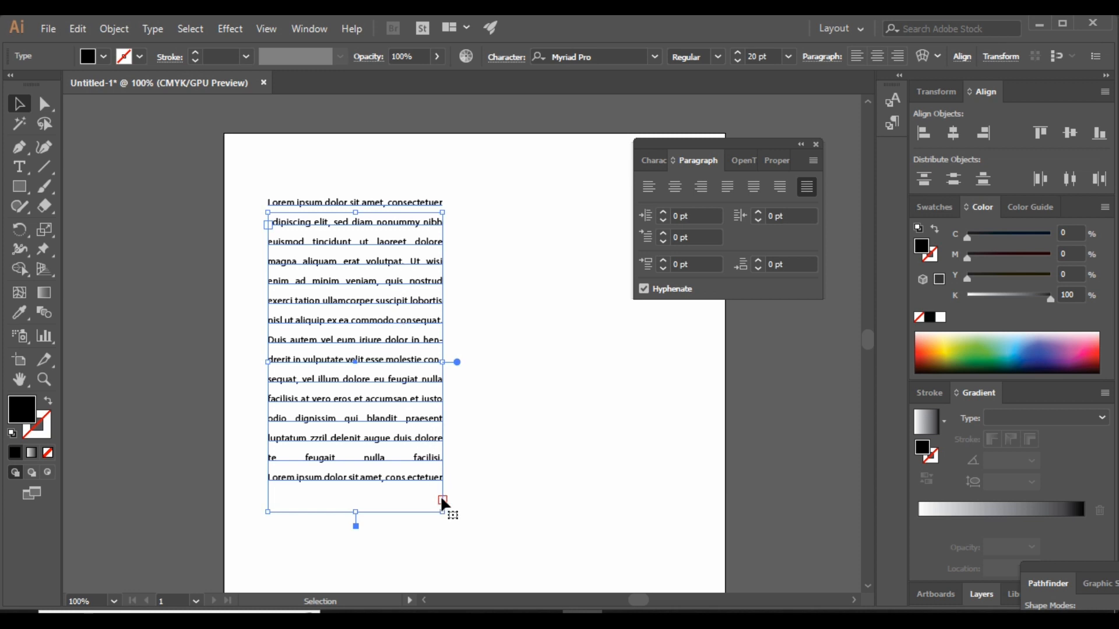
pyautogui.press('t')
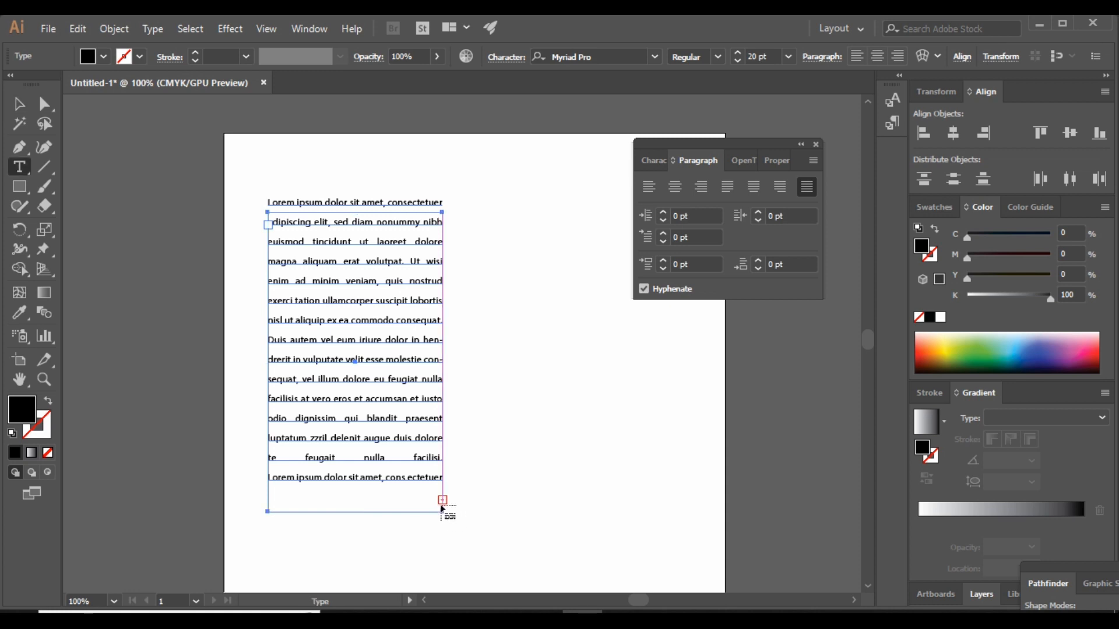
pyautogui.click(442, 500)
pyautogui.click(484, 289)
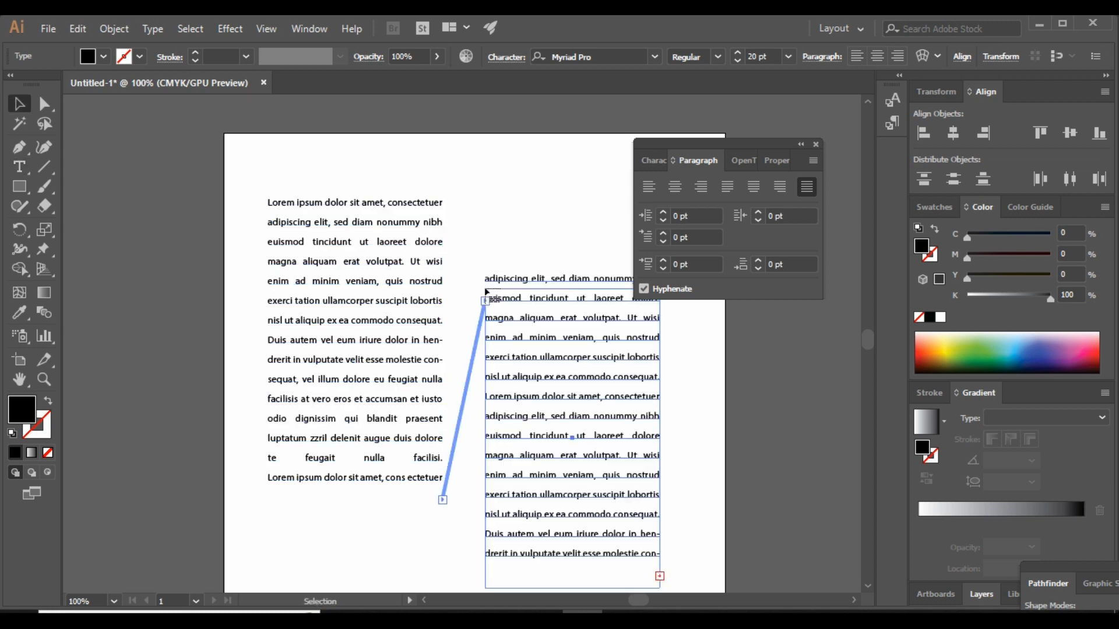
# Step: Enlarge the second text frame downward and slightly wider so that it holds all of the overflowing text
pyautogui.scroll(-2, 546, 495)
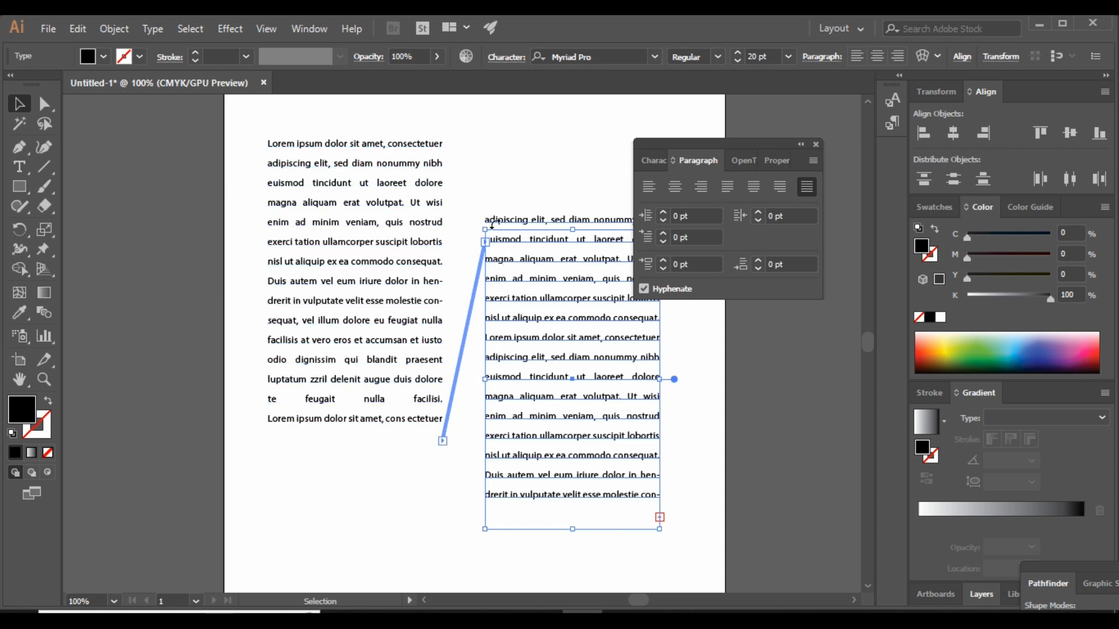
pyautogui.scroll(-2, 660, 513)
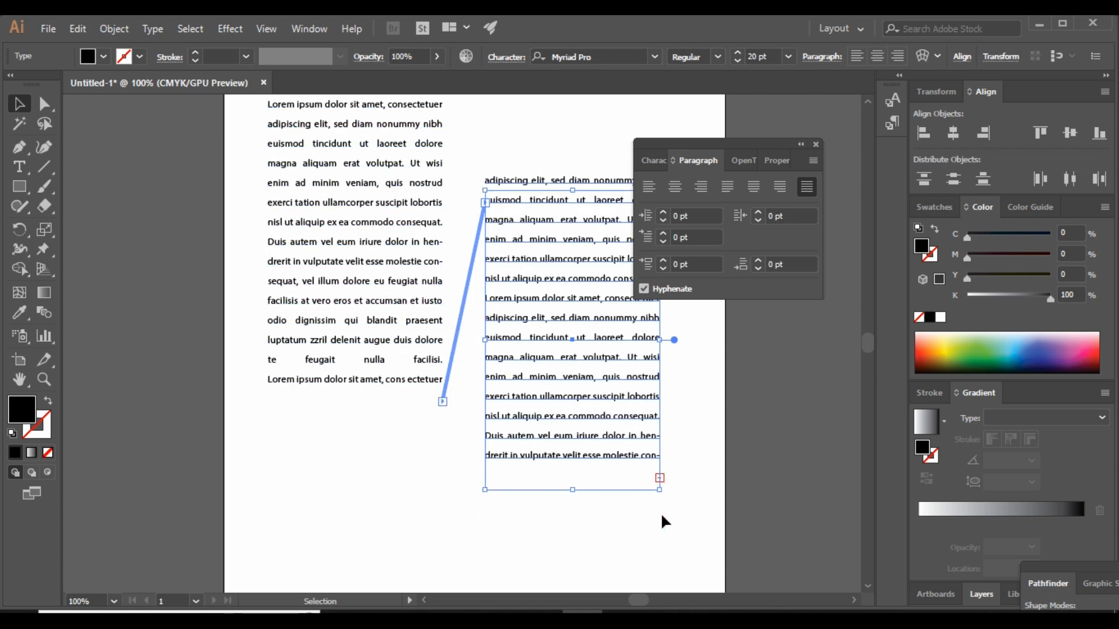
pyautogui.moveTo(660, 472); pyautogui.dragTo(674, 571)
pyautogui.scroll(-4, 688, 535)
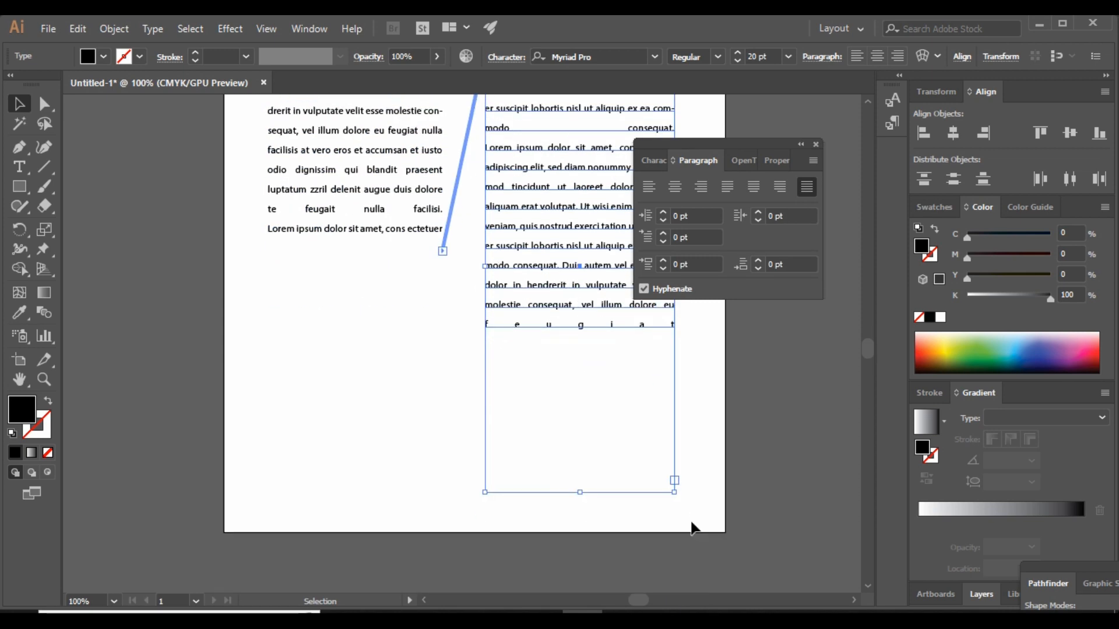
pyautogui.scroll(3, 688, 518)
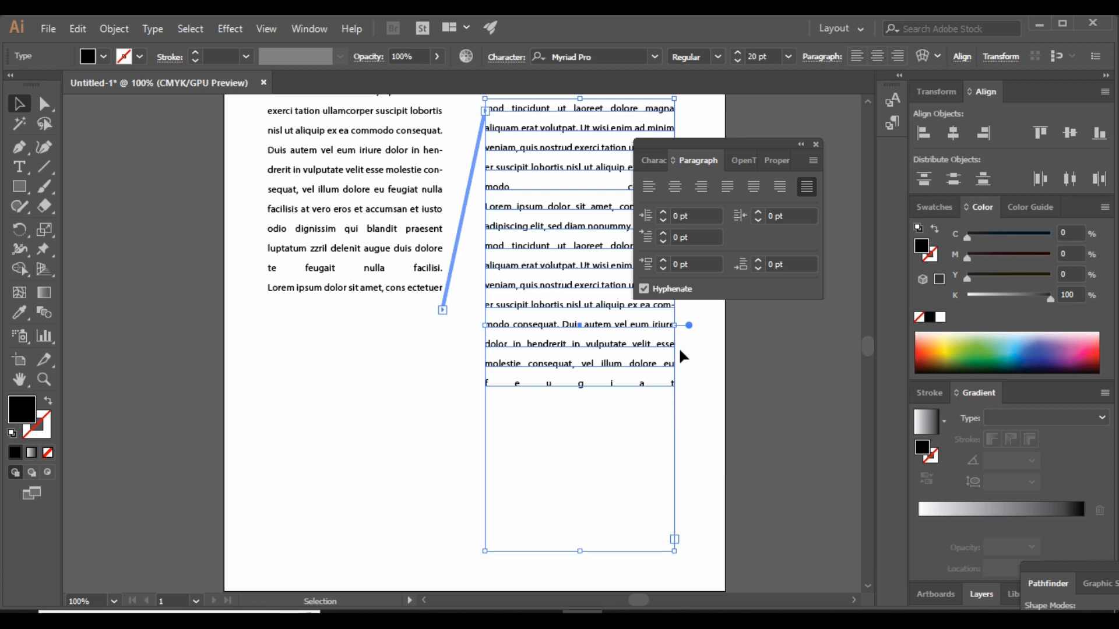
pyautogui.scroll(3, 679, 354)
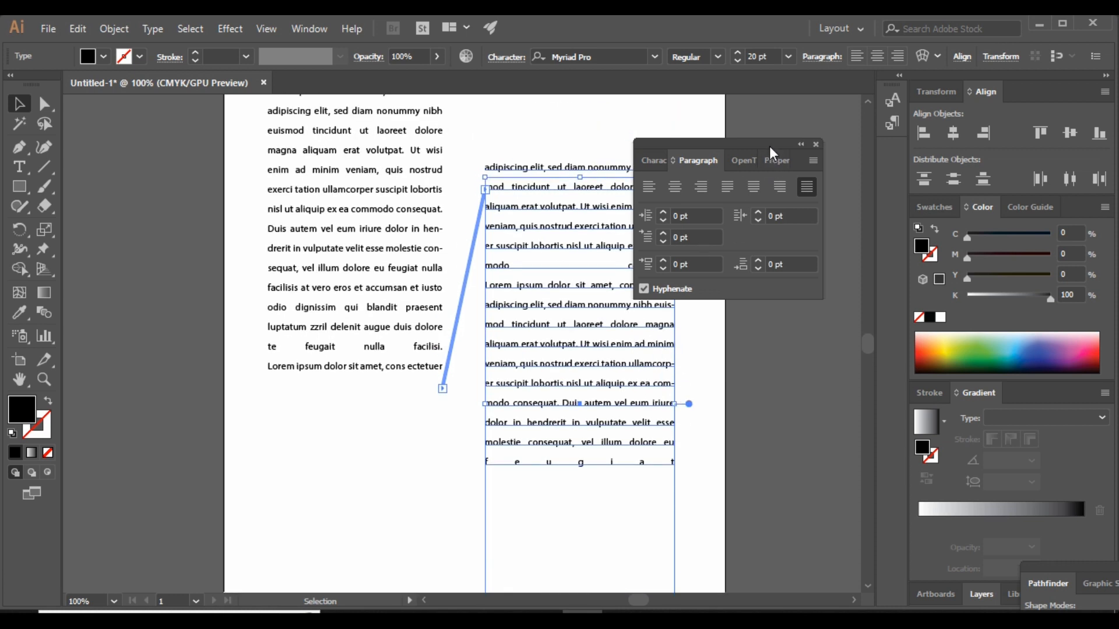
# Step: Try justifying the second column with the last line aligned right, center and left
pyautogui.moveTo(770, 146); pyautogui.dragTo(767, 121)
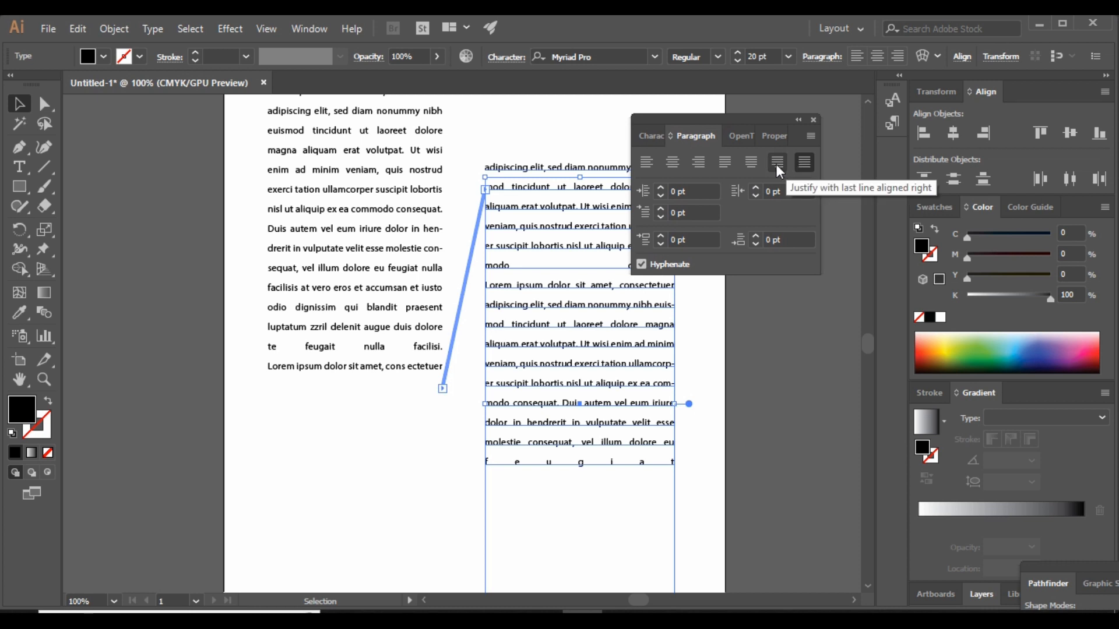
pyautogui.click(776, 160)
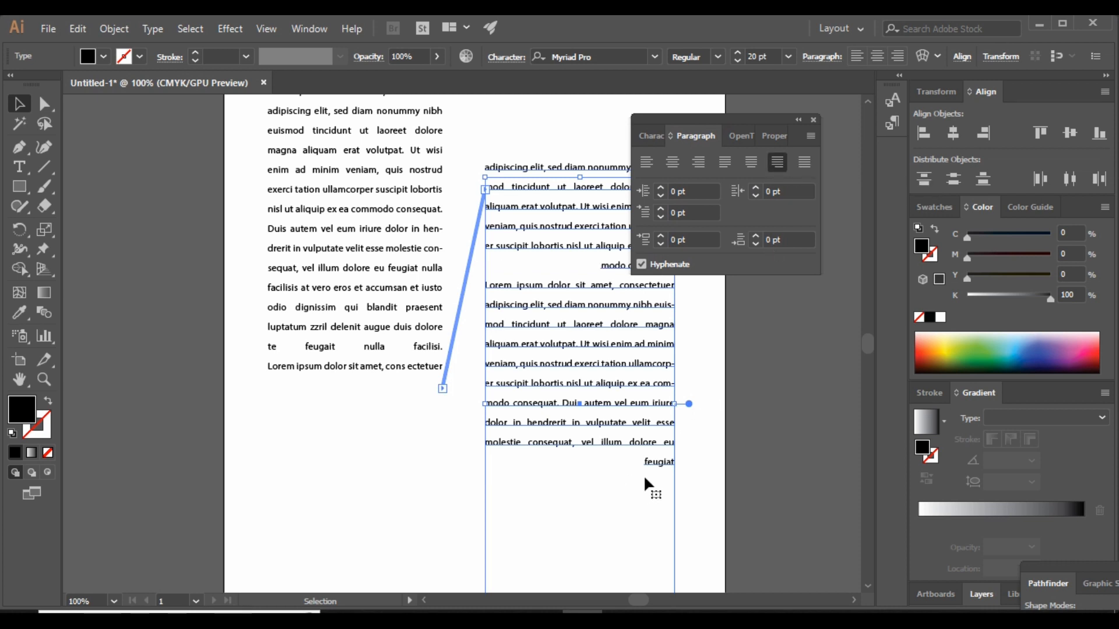
pyautogui.click(751, 161)
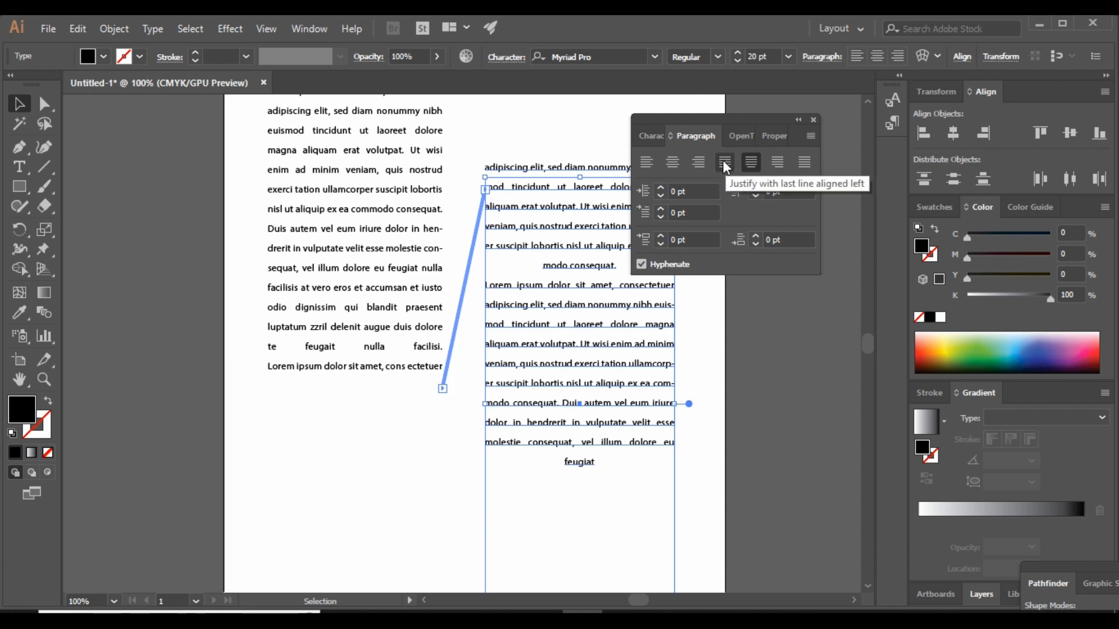
pyautogui.click(725, 167)
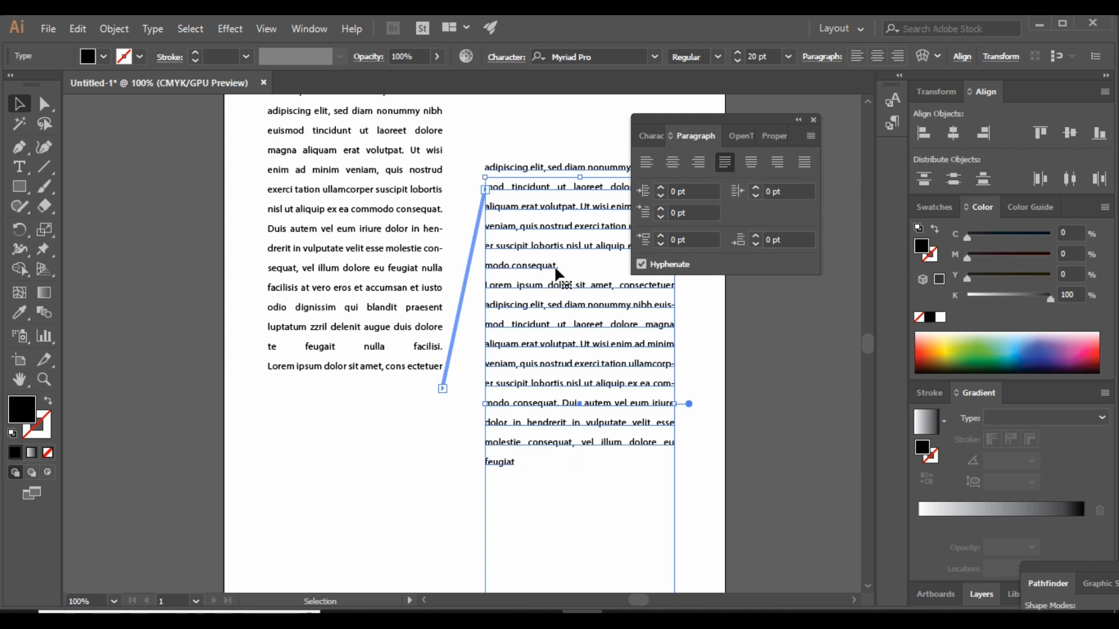
# Step: Try center and right alignment on the second column, and finish with left alignment
pyautogui.click(672, 163)
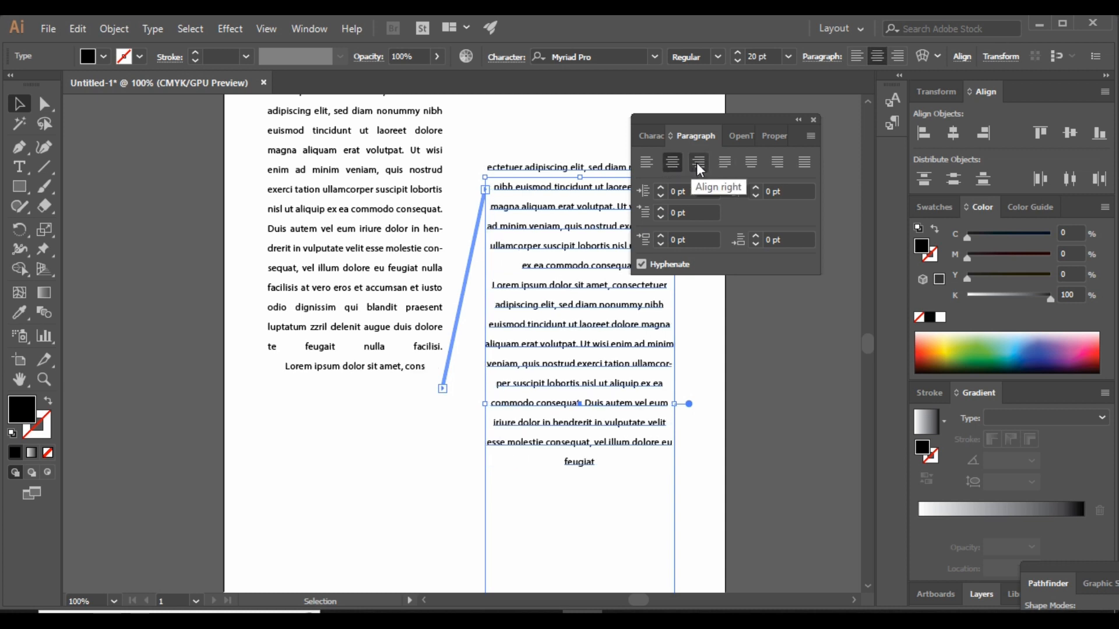
pyautogui.click(698, 163)
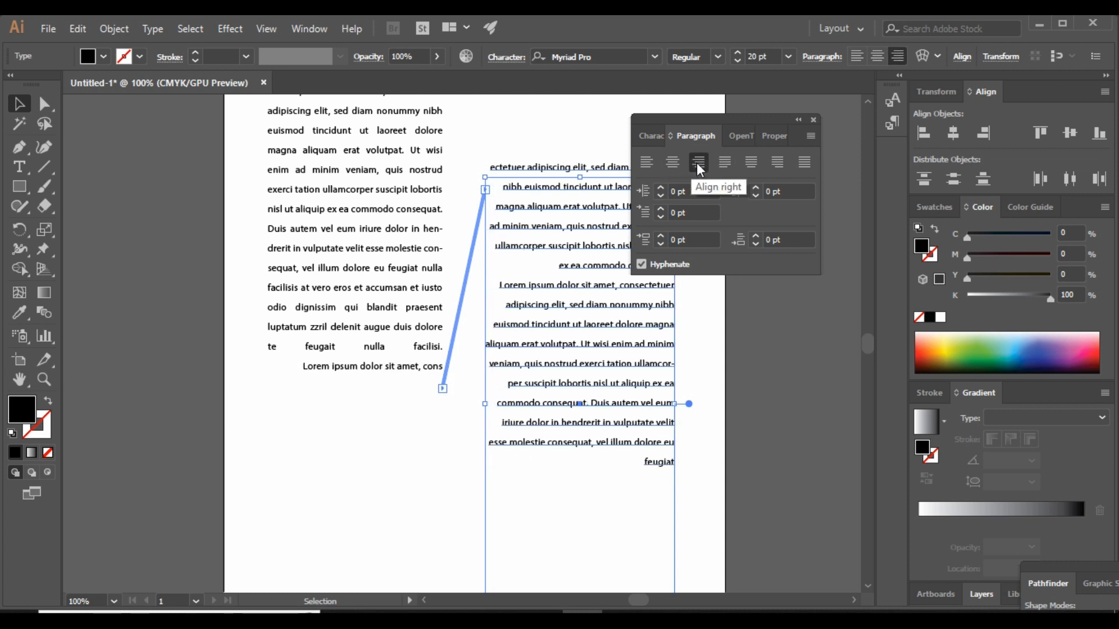
pyautogui.click(647, 162)
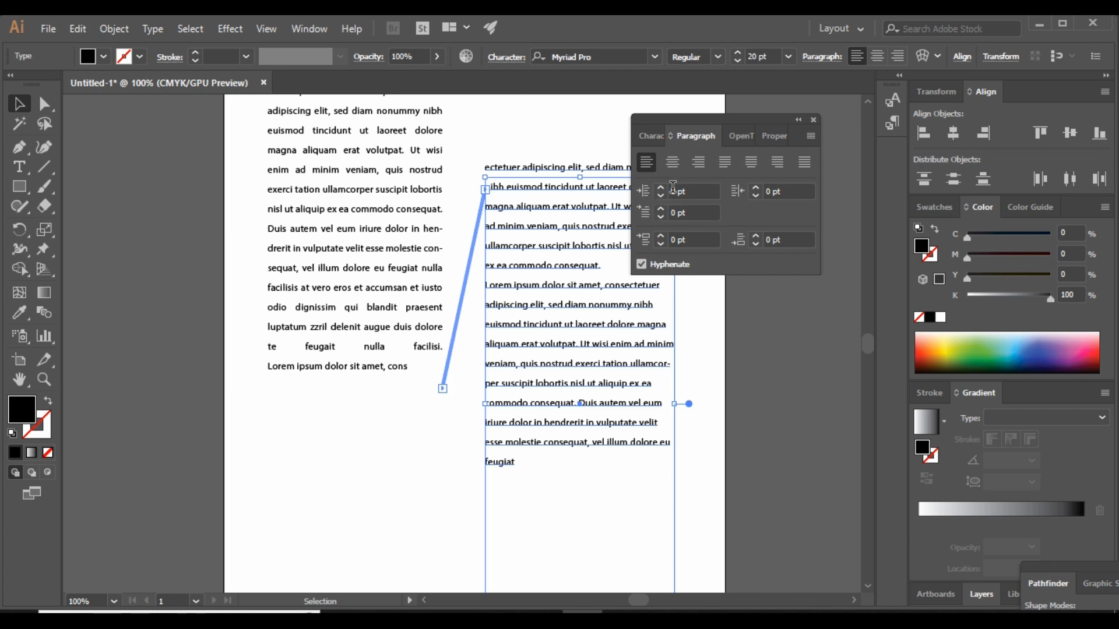
# Step: Increase the left indent of the second column's paragraphs to 24 pt
pyautogui.click(695, 191)
pyautogui.press('Up')
pyautogui.press('Up')
pyautogui.press('Up')
pyautogui.press('Up')
pyautogui.press('Up')
pyautogui.press('Up')
pyautogui.press('Up')
pyautogui.press('Up')
pyautogui.press('Up')
pyautogui.press('Up')
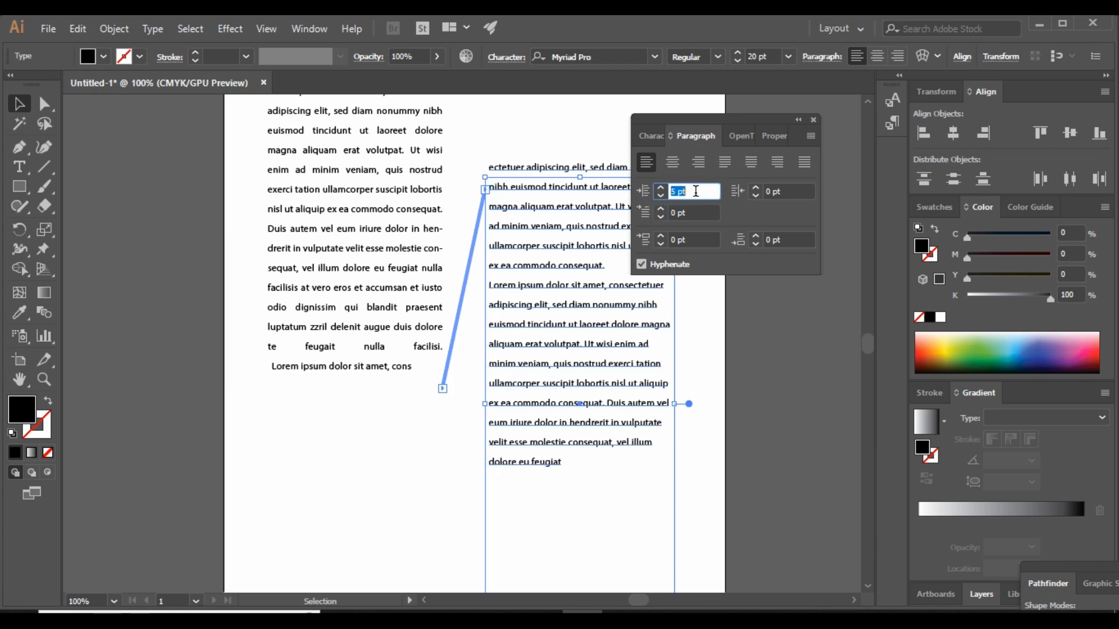
pyautogui.press('Up')
pyautogui.press('Up')
pyautogui.press('Up')
pyautogui.press('Up')
pyautogui.press('Up')
pyautogui.press('Up')
pyautogui.press('Up')
pyautogui.press('Up')
pyautogui.press('Up')
pyautogui.press('Up')
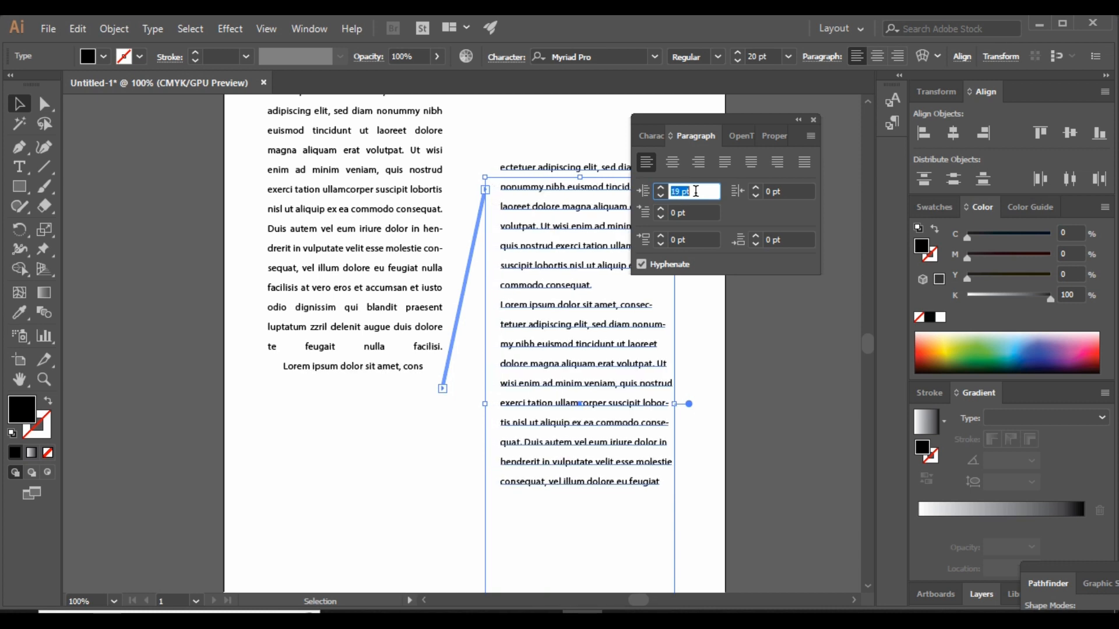
pyautogui.press('Up')
pyautogui.press('Up')
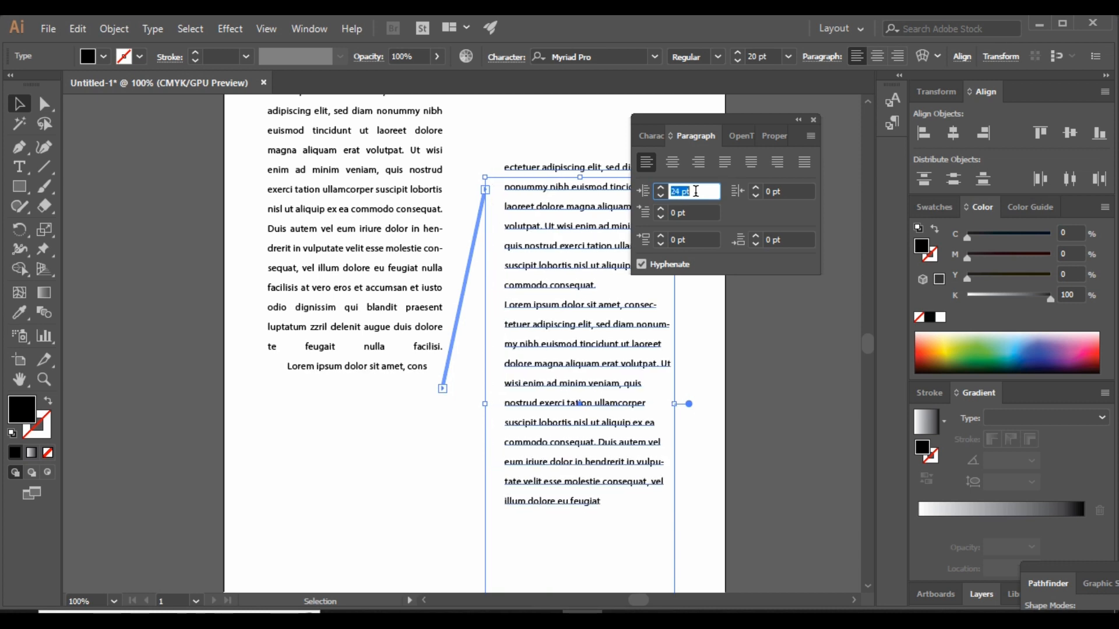
# Step: Reduce the left indent of the second column's paragraphs to 13 pt
pyautogui.press('Down')
pyautogui.press('Down')
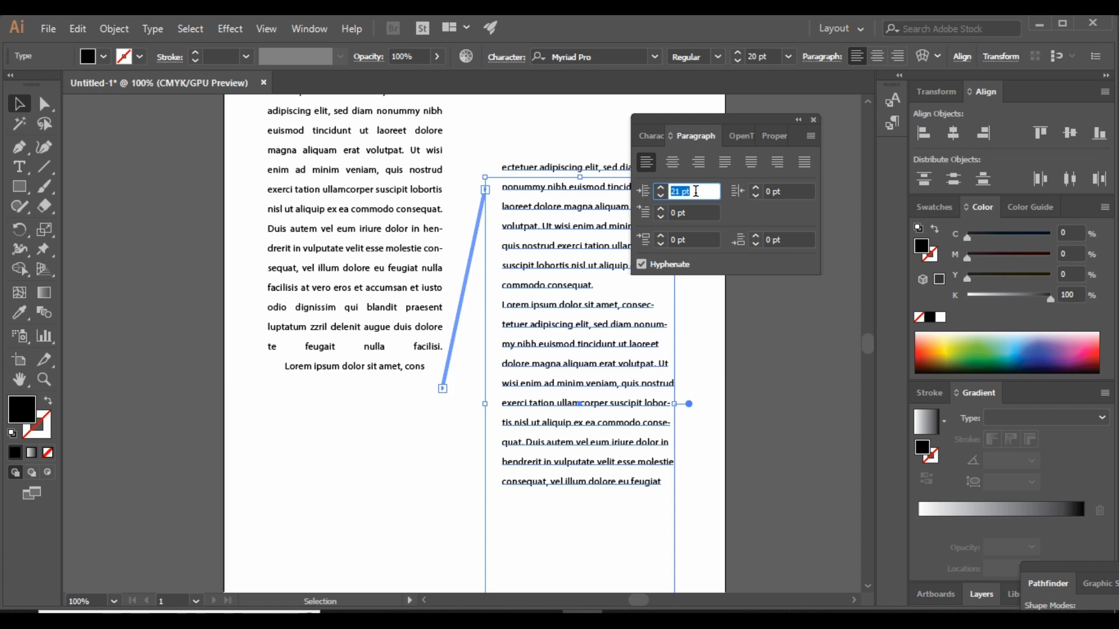
pyautogui.press('Up')
pyautogui.press('Up')
pyautogui.press('Up')
pyautogui.press('Down')
pyautogui.press('Down')
pyautogui.press('Down')
pyautogui.press('Down')
pyautogui.press('Down')
pyautogui.press('Down')
pyautogui.press('Down')
pyautogui.press('Down')
pyautogui.press('Down')
pyautogui.press('Down')
pyautogui.press('Down')
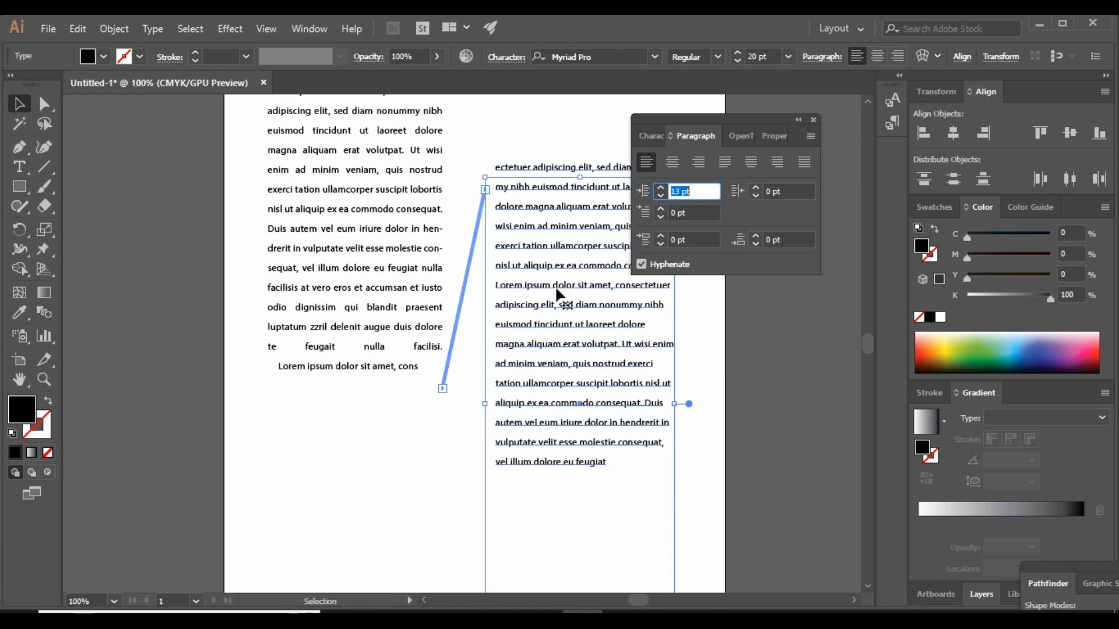
# Step: Select the first column's text frame and increase its left indent to 19 pt
pyautogui.click(407, 239)
pyautogui.scroll(2, 496, 269)
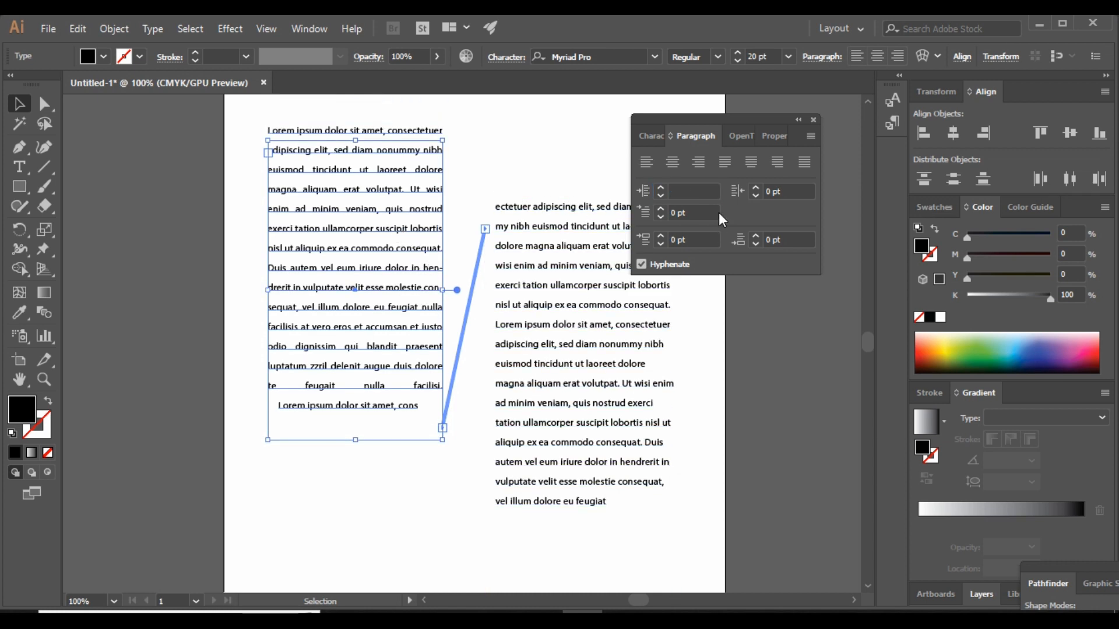
pyautogui.click(700, 194)
pyautogui.write('21')
pyautogui.press('Return')
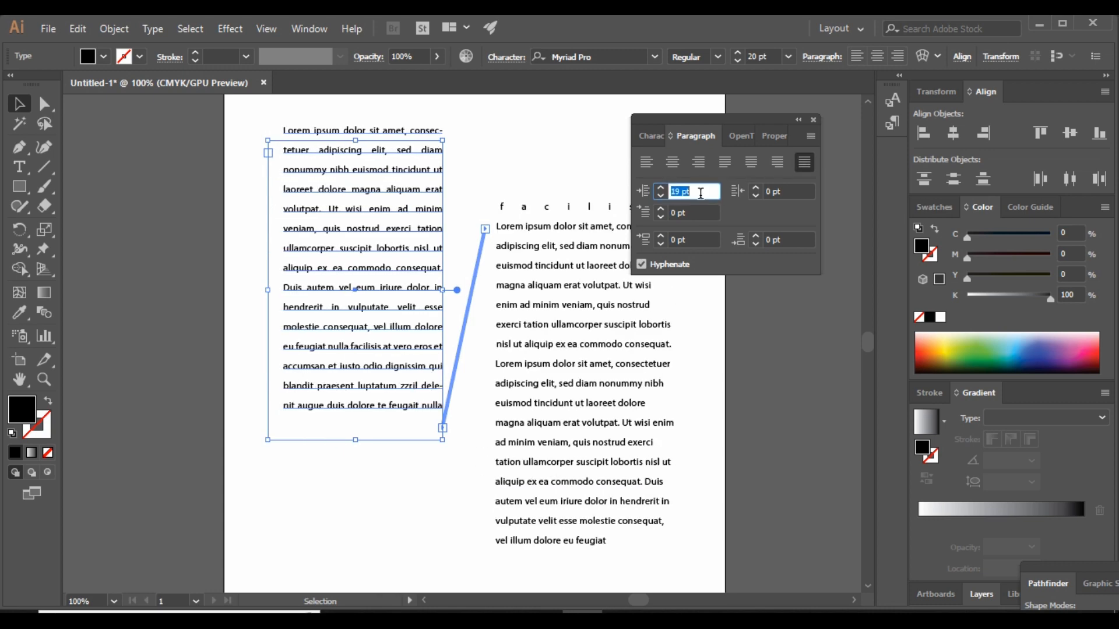
# Step: Try lowering the first column's left indent to a negative value of -14 pt
pyautogui.write('14')
pyautogui.press('Return')
pyautogui.press('Down')
pyautogui.press('Down')
pyautogui.press('Down')
pyautogui.press('Down')
pyautogui.press('Down')
pyautogui.press('Down')
pyautogui.press('Down')
pyautogui.press('Down')
pyautogui.press('Down')
pyautogui.press('Down')
pyautogui.press('Down')
pyautogui.press('Down')
pyautogui.press('Down')
pyautogui.press('Down')
pyautogui.press('Down')
pyautogui.press('Down')
pyautogui.press('Down')
pyautogui.press('Down')
pyautogui.press('Down')
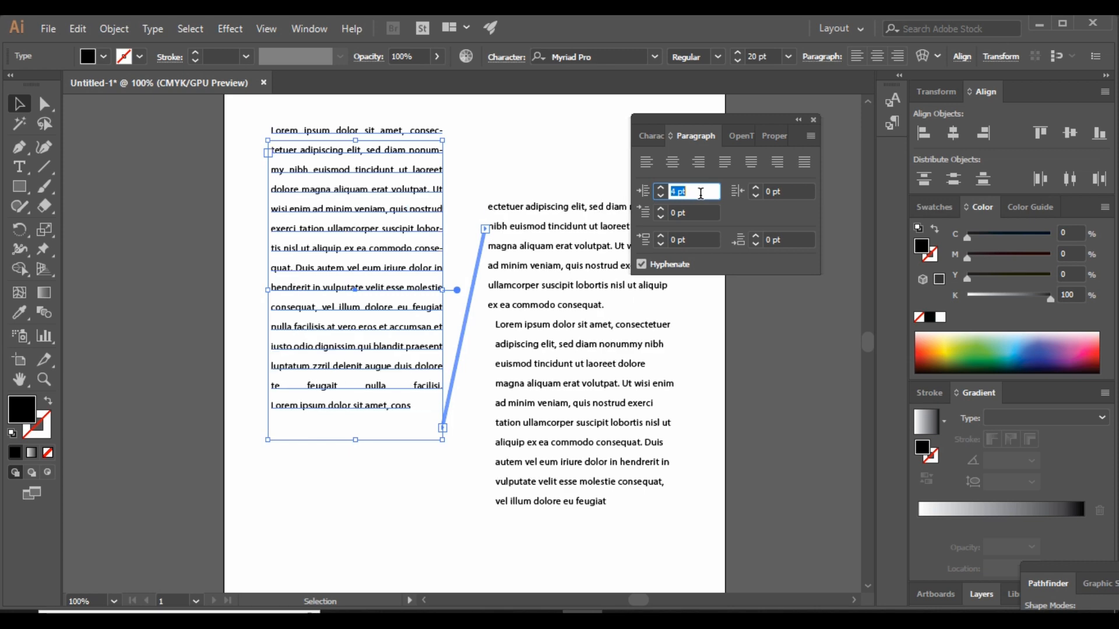
pyautogui.press('Down')
pyautogui.press('Down')
pyautogui.press('Down')
pyautogui.press('Down')
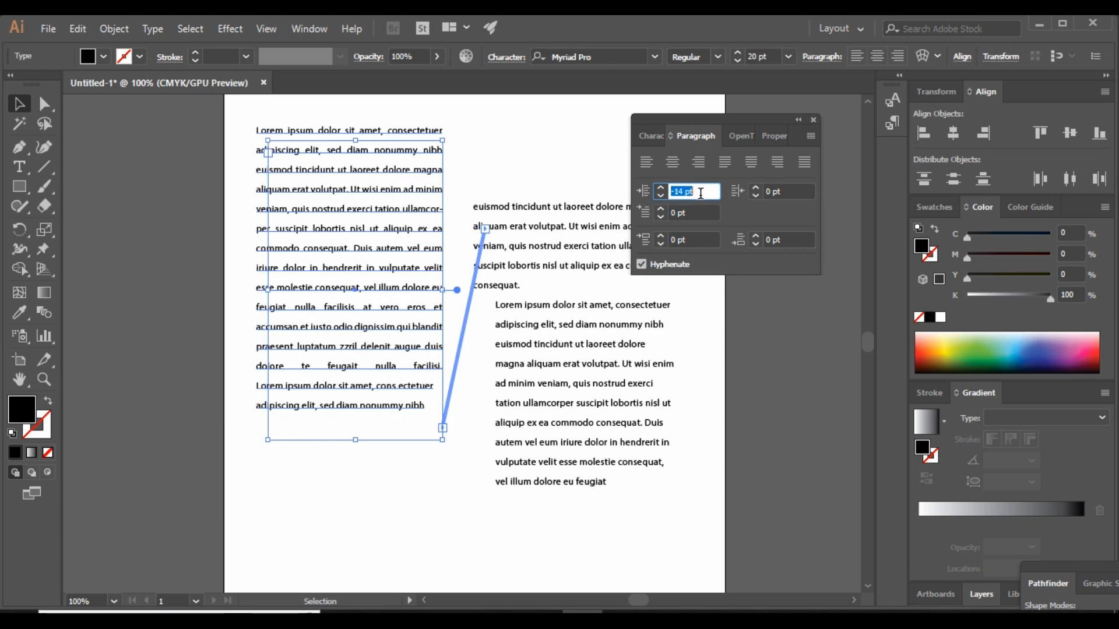
# Step: Raise the first column's left indent to 4 pt
pyautogui.press('Up')
pyautogui.press('Up')
pyautogui.press('Up')
pyautogui.press('Up')
pyautogui.press('Up')
pyautogui.press('Up')
pyautogui.press('Up')
pyautogui.press('Up')
pyautogui.press('Up')
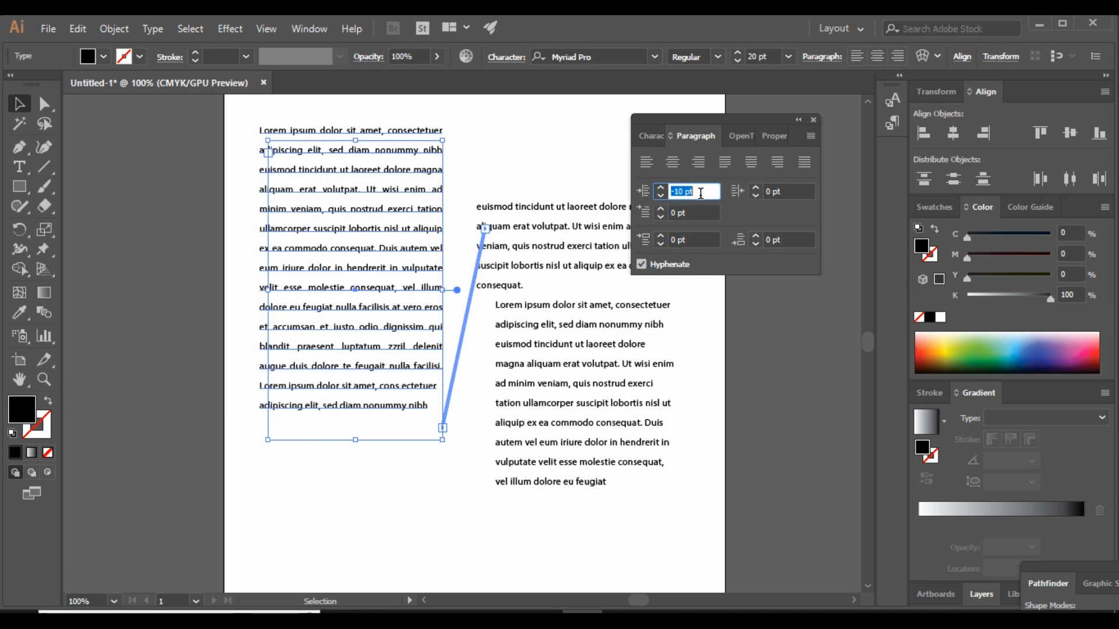
pyautogui.press('Up')
pyautogui.press('Up')
pyautogui.press('Up')
pyautogui.press('Up')
pyautogui.press('Up')
pyautogui.press('Up')
pyautogui.press('Up')
pyautogui.press('Up')
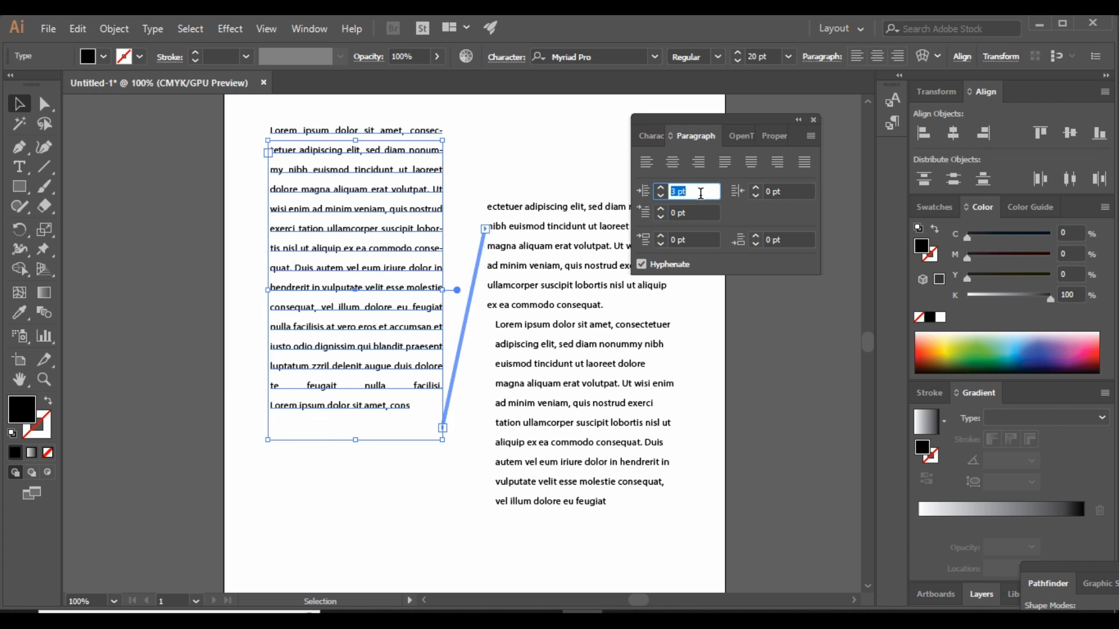
pyautogui.press('Up')
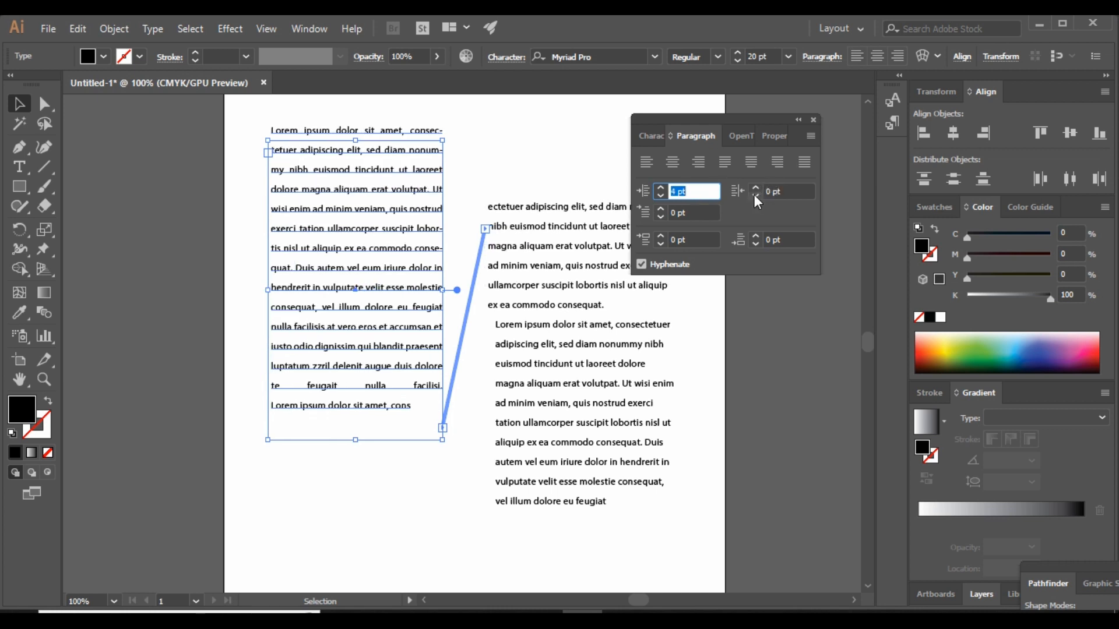
# Step: Try a few right indents on the first column and finish at 11 pt
pyautogui.click(777, 191)
pyautogui.write('10')
pyautogui.press('Return')
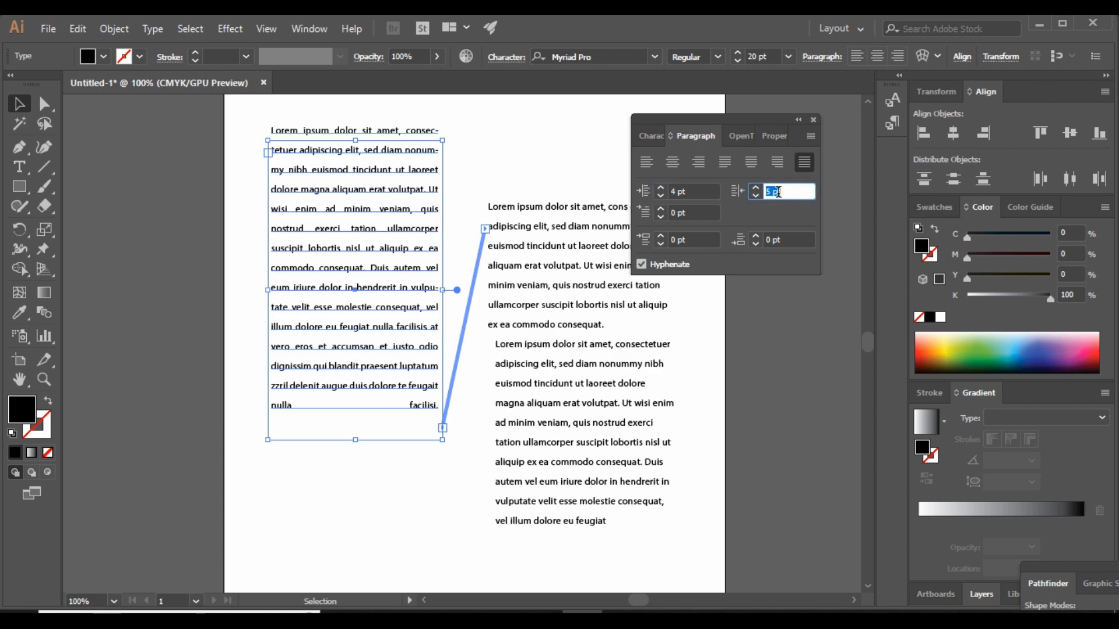
pyautogui.write('16')
pyautogui.press('Return')
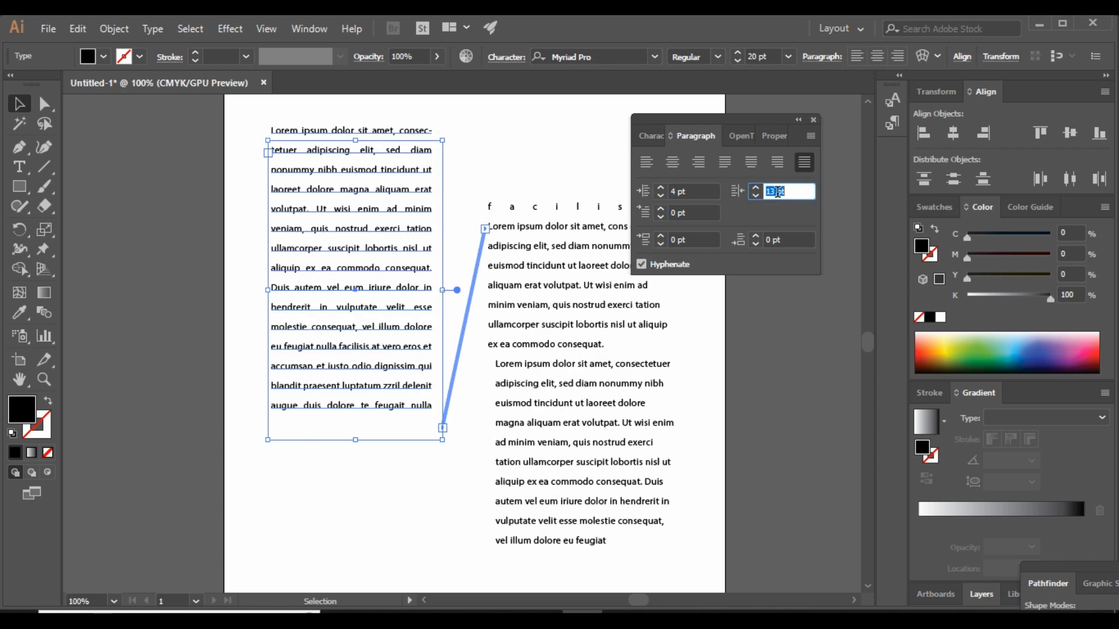
pyautogui.press('Down')
pyautogui.press('Down')
pyautogui.press('Down')
pyautogui.press('Down')
pyautogui.press('Down')
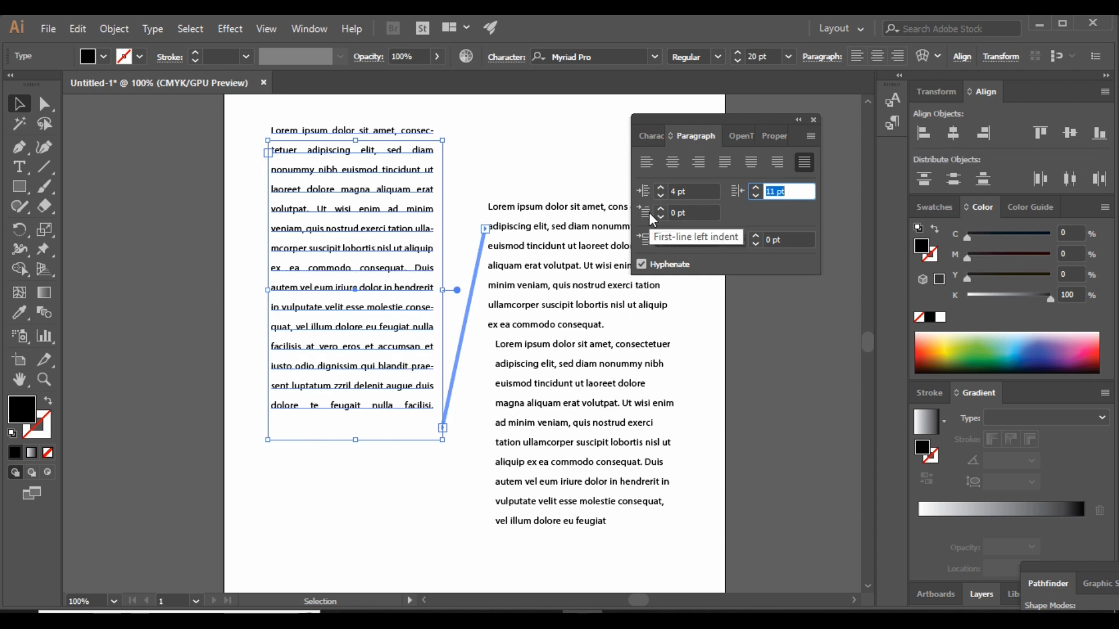
# Step: Increase the first-line left indent of the first column's paragraph to 42 pt
pyautogui.click(694, 213)
pyautogui.press('Up')
pyautogui.press('Up')
pyautogui.press('Up')
pyautogui.press('Up')
pyautogui.press('Up')
pyautogui.press('Up')
pyautogui.press('Up')
pyautogui.press('Up')
pyautogui.press('Up')
pyautogui.press('Up')
pyautogui.press('Up')
pyautogui.press('Up')
pyautogui.press('Up')
pyautogui.press('Up')
pyautogui.press('Up')
pyautogui.press('Up')
pyautogui.press('Up')
pyautogui.press('Up')
pyautogui.press('Up')
pyautogui.press('Up')
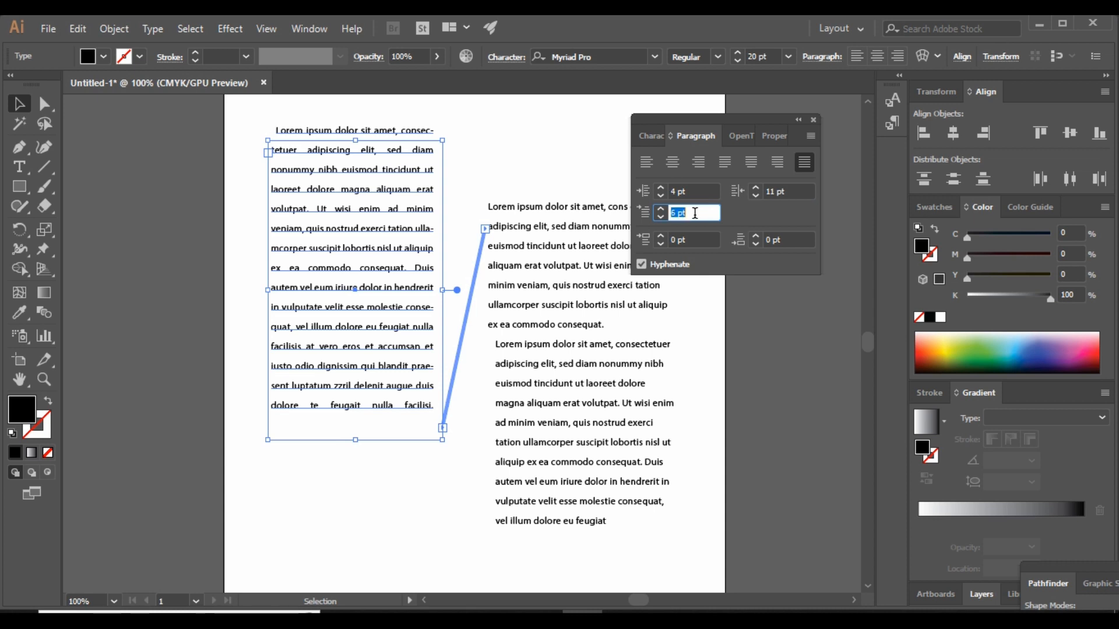
pyautogui.press('Up')
pyautogui.press('Up')
pyautogui.press('Up')
pyautogui.press('Up')
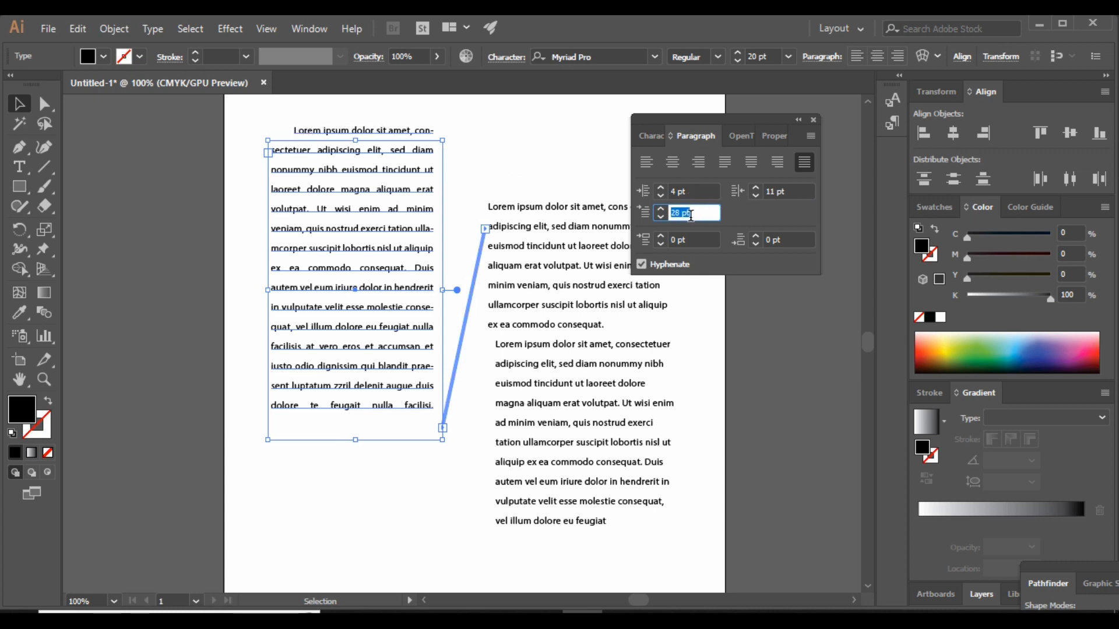
pyautogui.press('Up')
pyautogui.press('Up')
pyautogui.press('Up')
pyautogui.press('Up')
pyautogui.press('Up')
pyautogui.press('Up')
pyautogui.press('Up')
pyautogui.press('Up')
pyautogui.press('Up')
pyautogui.press('Up')
pyautogui.press('Up')
pyautogui.press('Down')
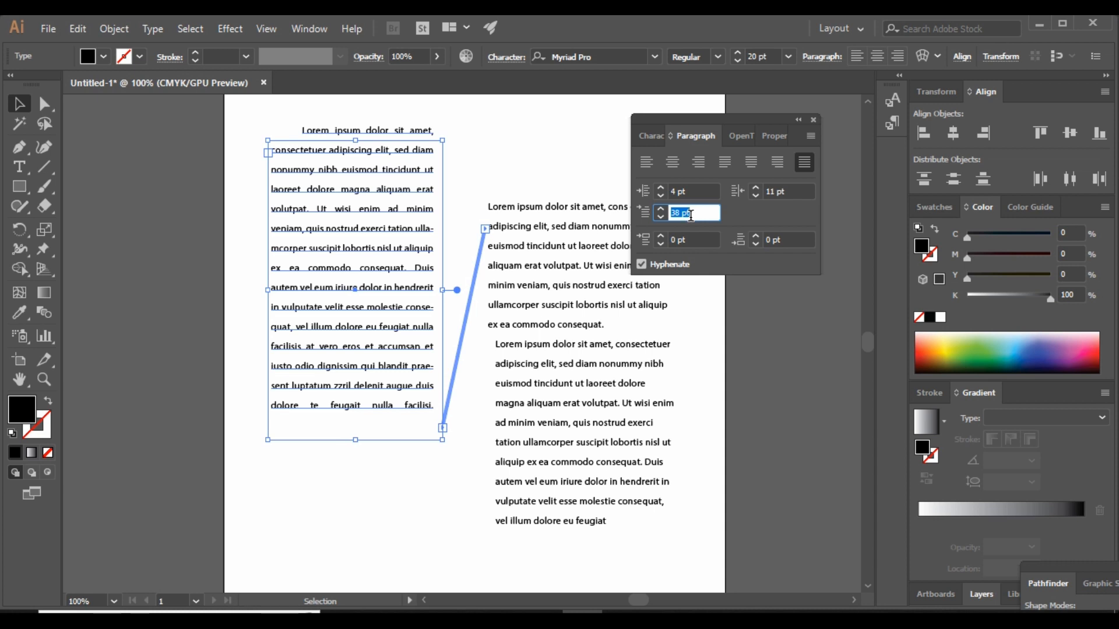
pyautogui.press('Up')
pyautogui.press('Up')
pyautogui.press('Up')
pyautogui.press('Up')
pyautogui.press('Down')
pyautogui.press('Up')
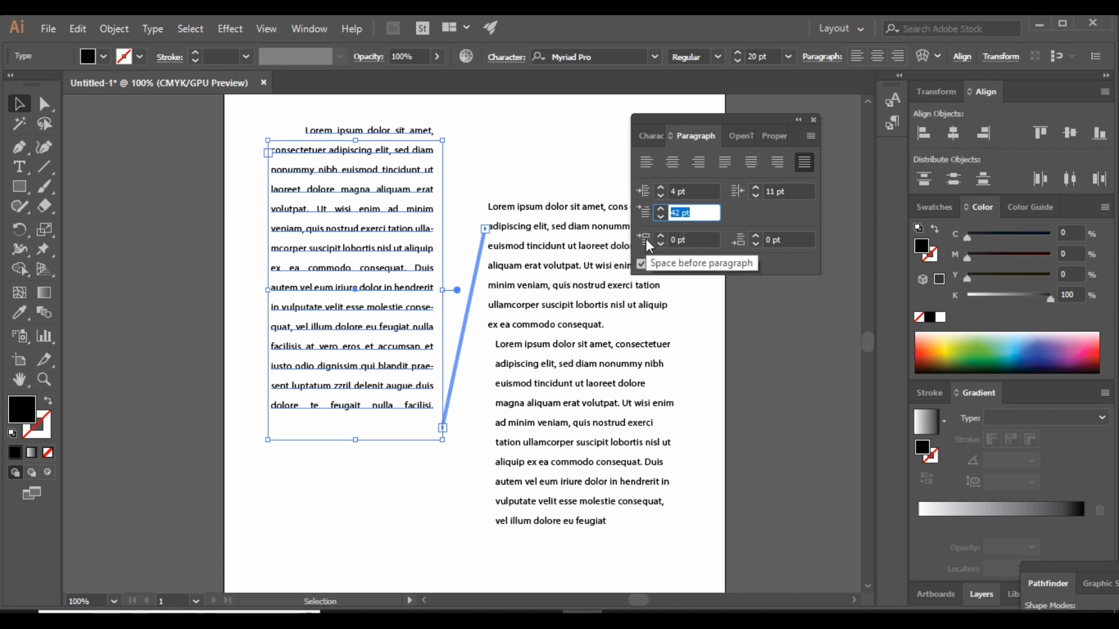
# Step: Set the space before paragraph to 5 pt for the first column
pyautogui.click(685, 239)
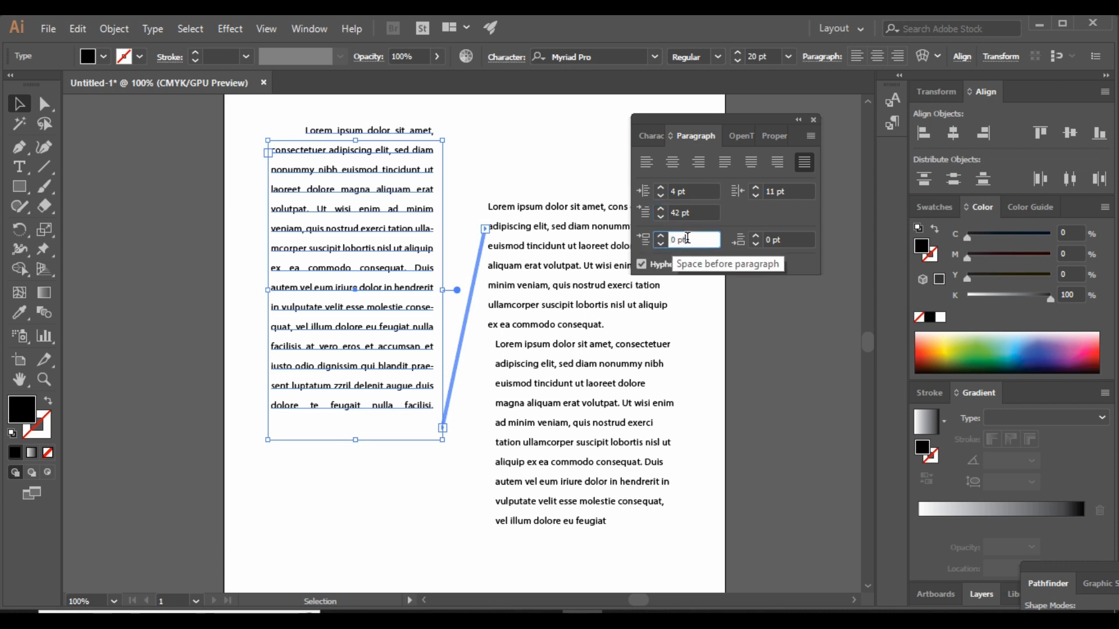
pyautogui.write('6')
pyautogui.press('Return')
pyautogui.write('12')
pyautogui.press('Return')
pyautogui.write('5')
pyautogui.press('Return')
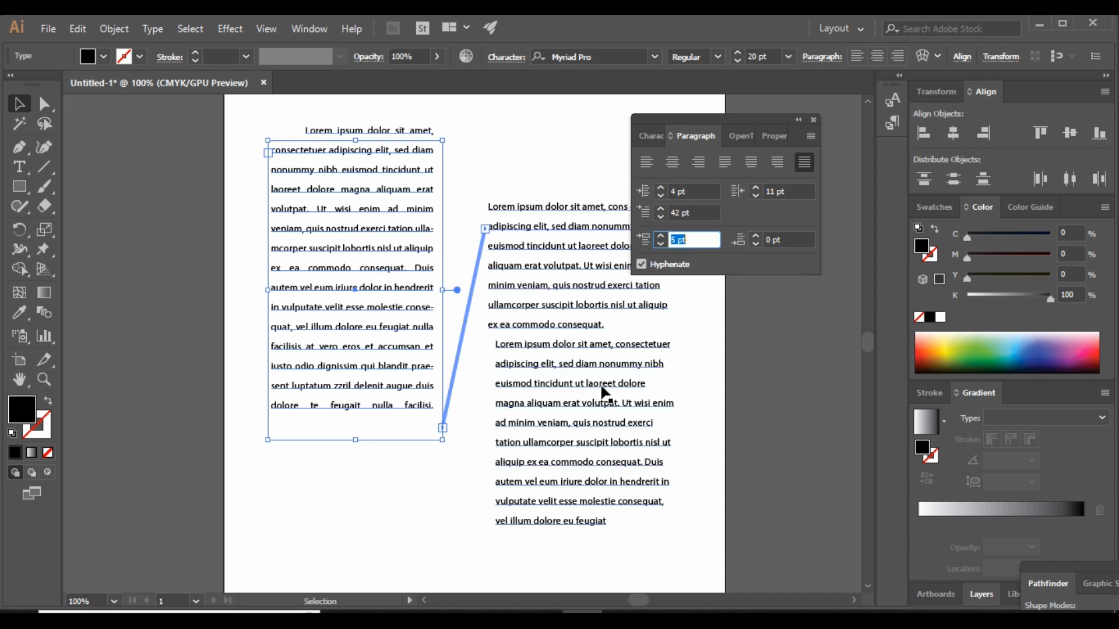
# Step: Select the second column, try space before paragraph values between 24 pt and -6 pt, and finish at -2 pt
pyautogui.click(564, 360)
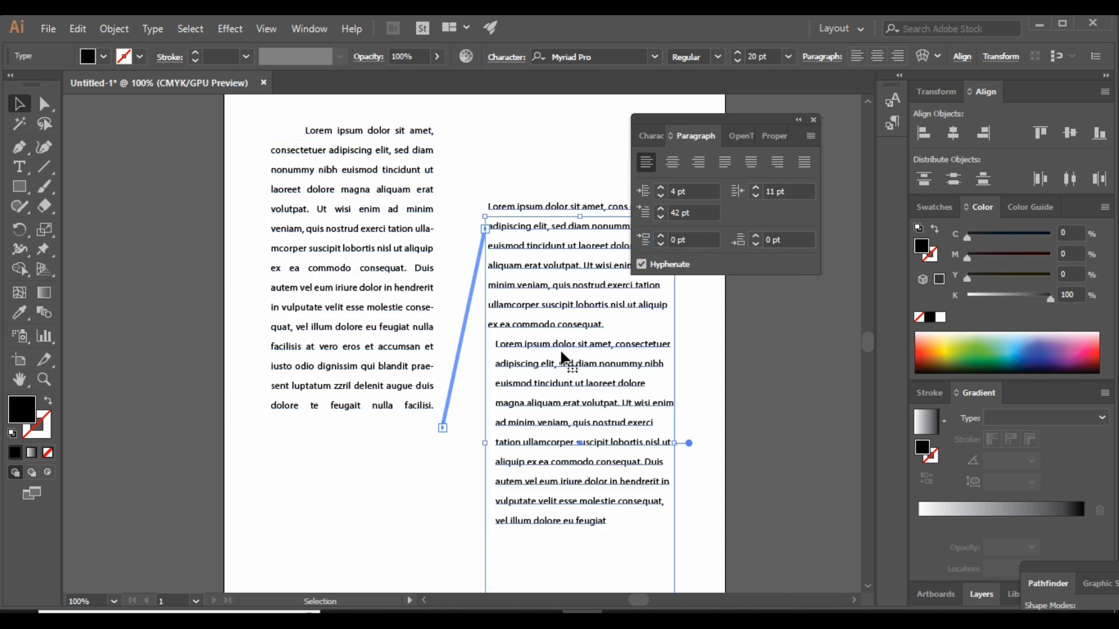
pyautogui.click(689, 239)
pyautogui.write('12')
pyautogui.press('Return')
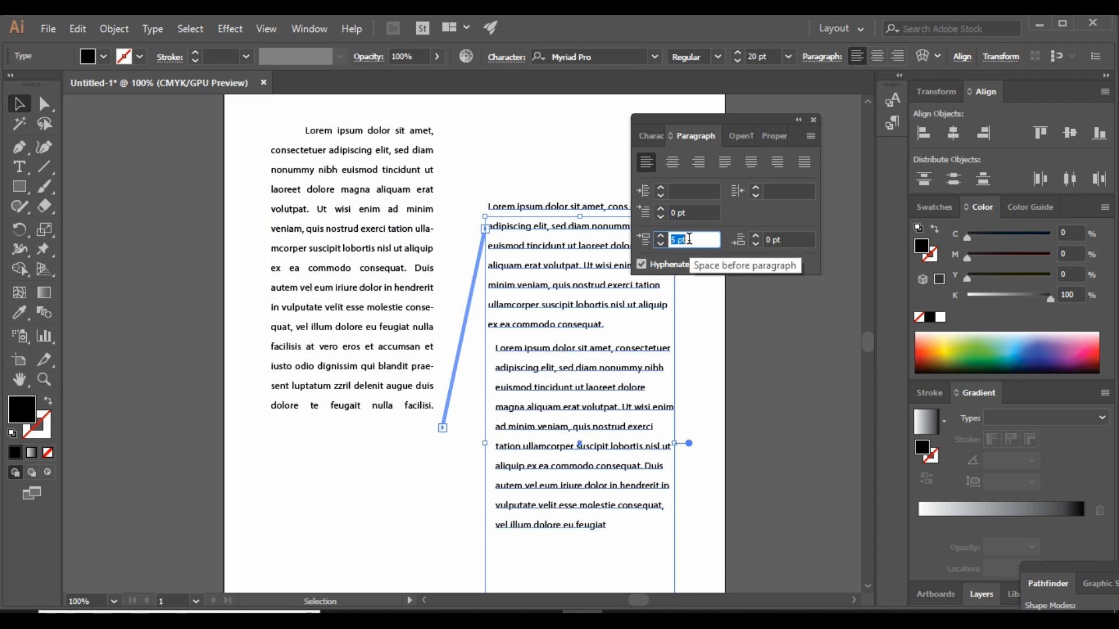
pyautogui.scroll(19, 689, 239)
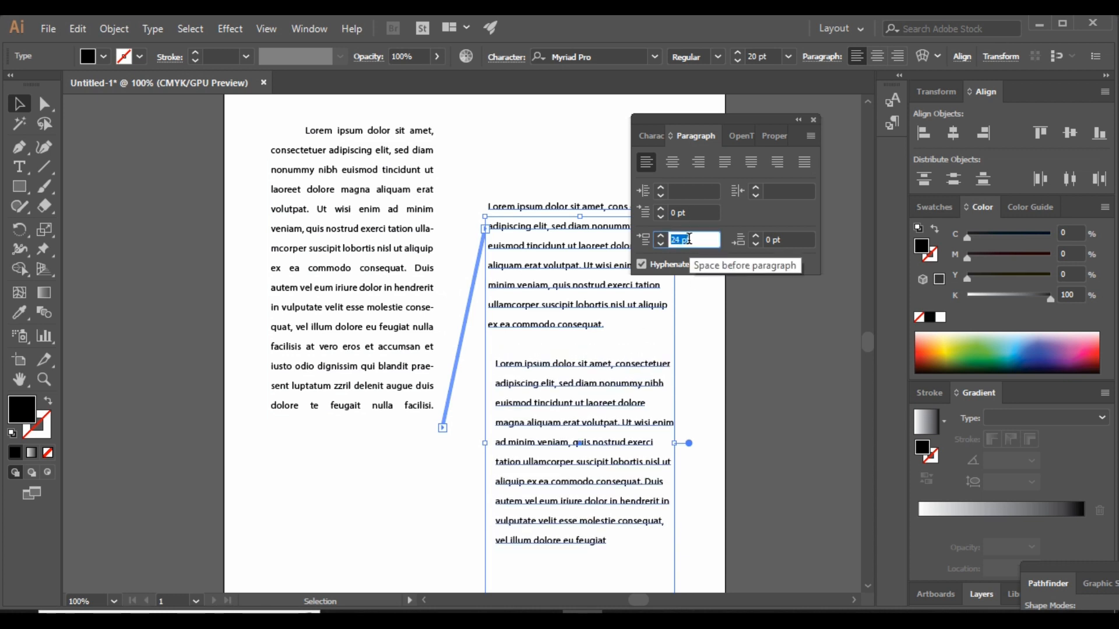
pyautogui.scroll(-20, 689, 239)
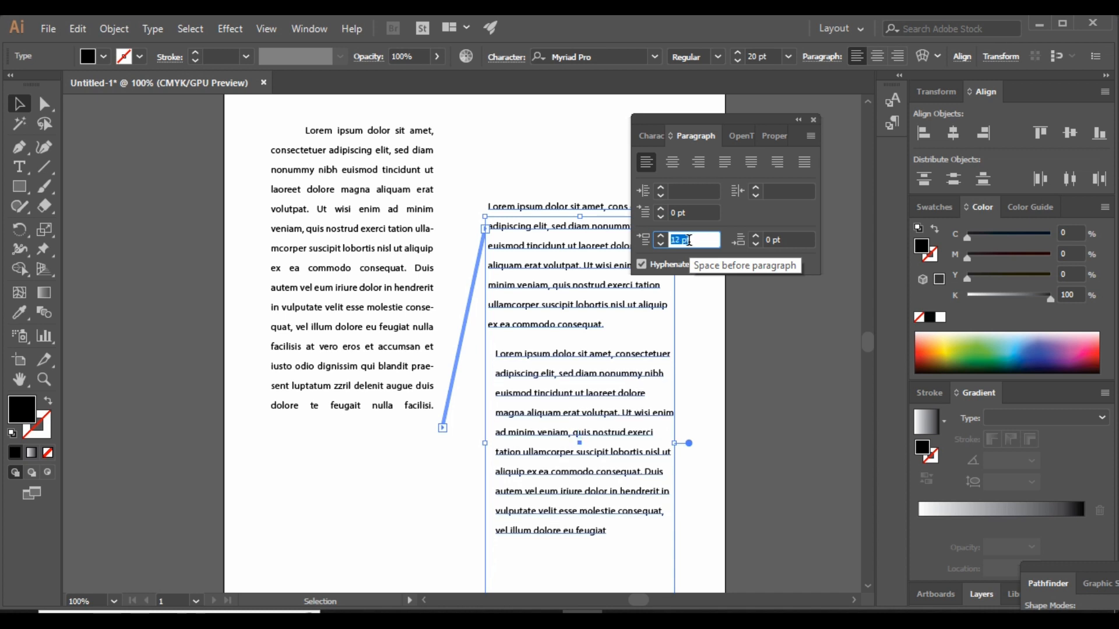
pyautogui.scroll(-10, 688, 240)
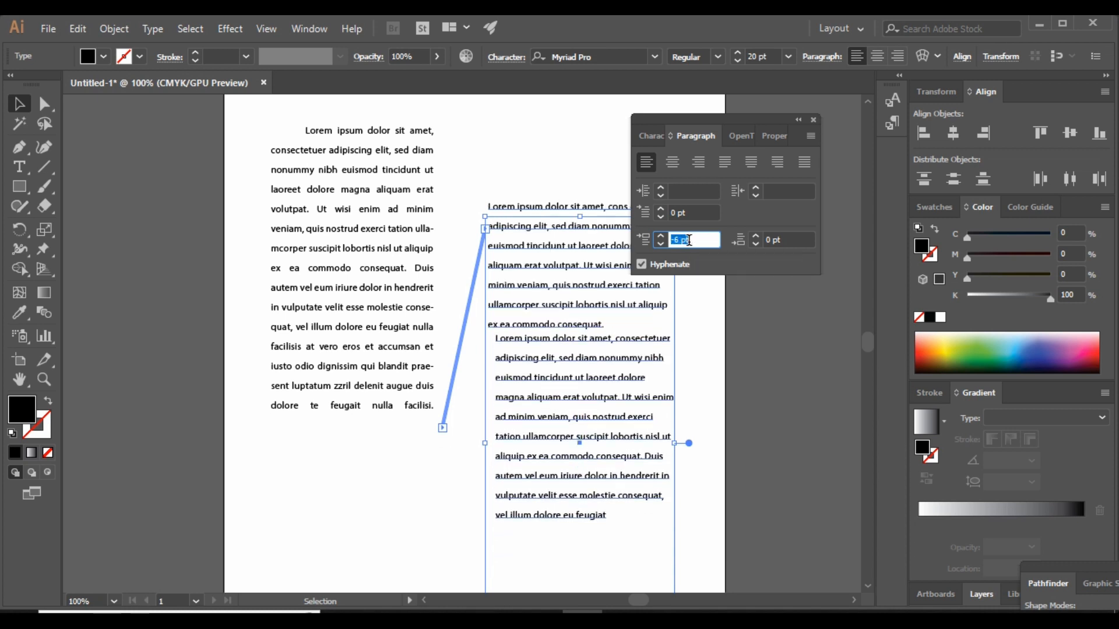
pyautogui.scroll(2, 689, 240)
# Step: Try space after paragraph values on the second column and finish at 14 pt
pyautogui.click(786, 240)
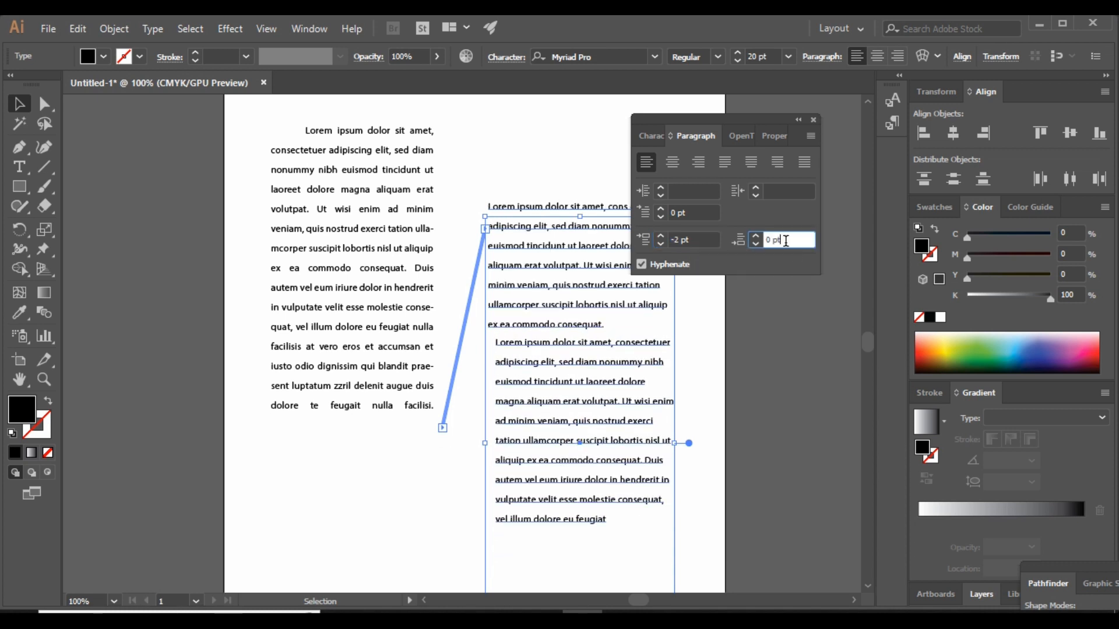
pyautogui.scroll(17, 786, 240)
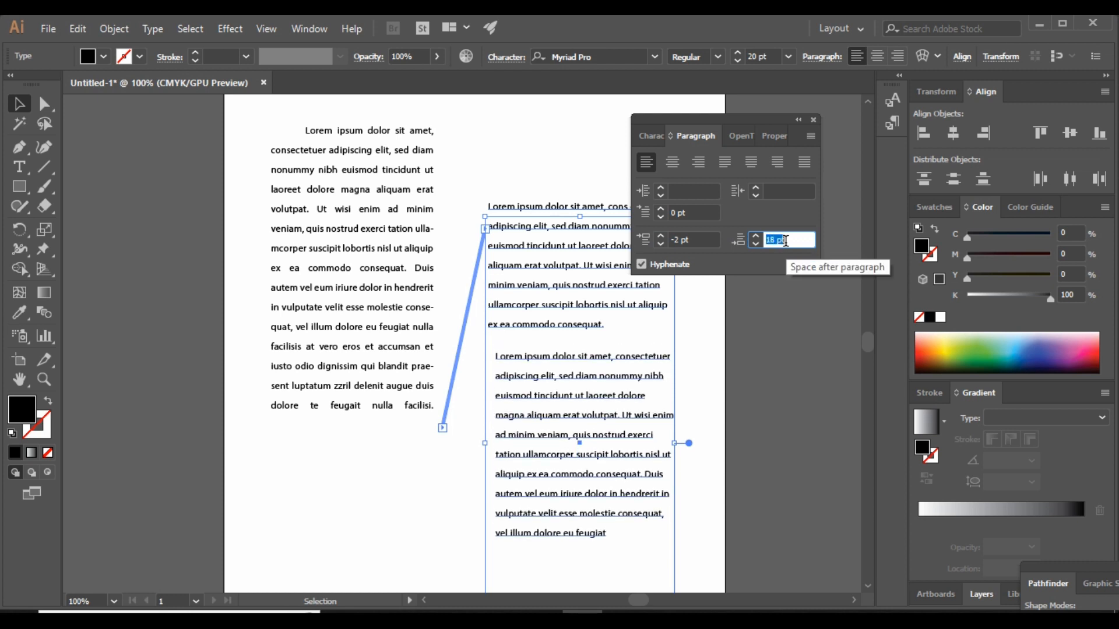
pyautogui.scroll(-2, 786, 240)
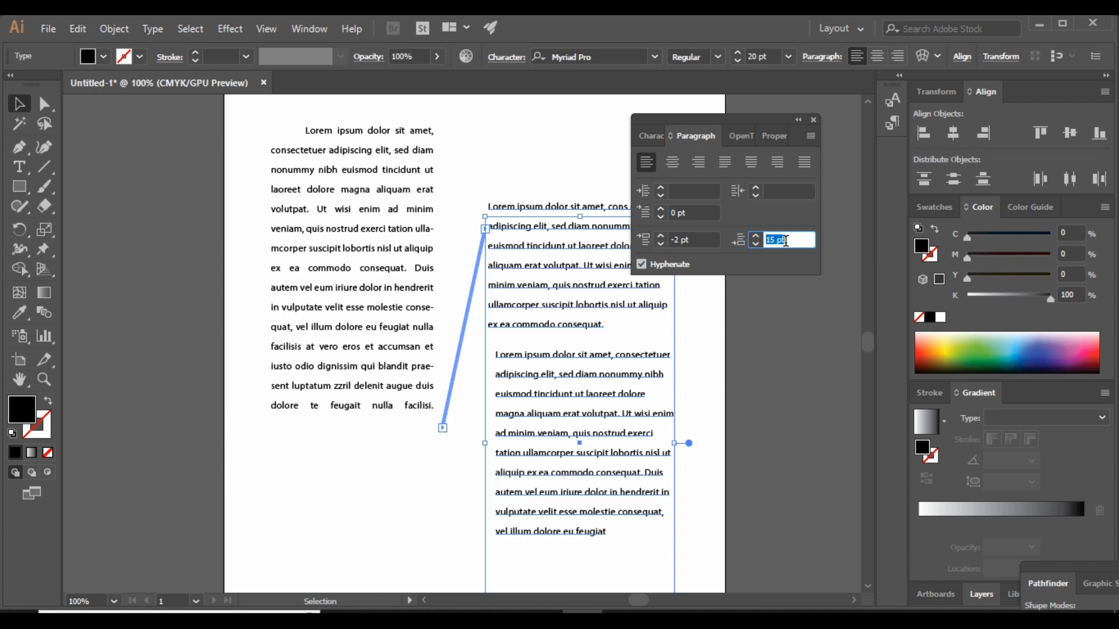
pyautogui.scroll(-2, 786, 241)
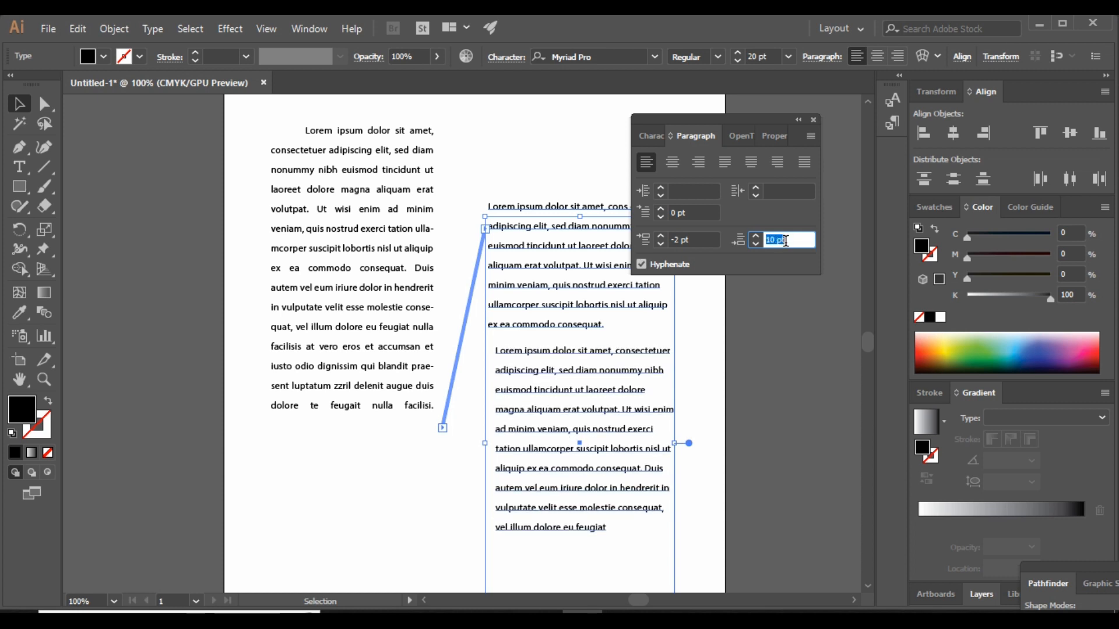
pyautogui.scroll(1, 786, 240)
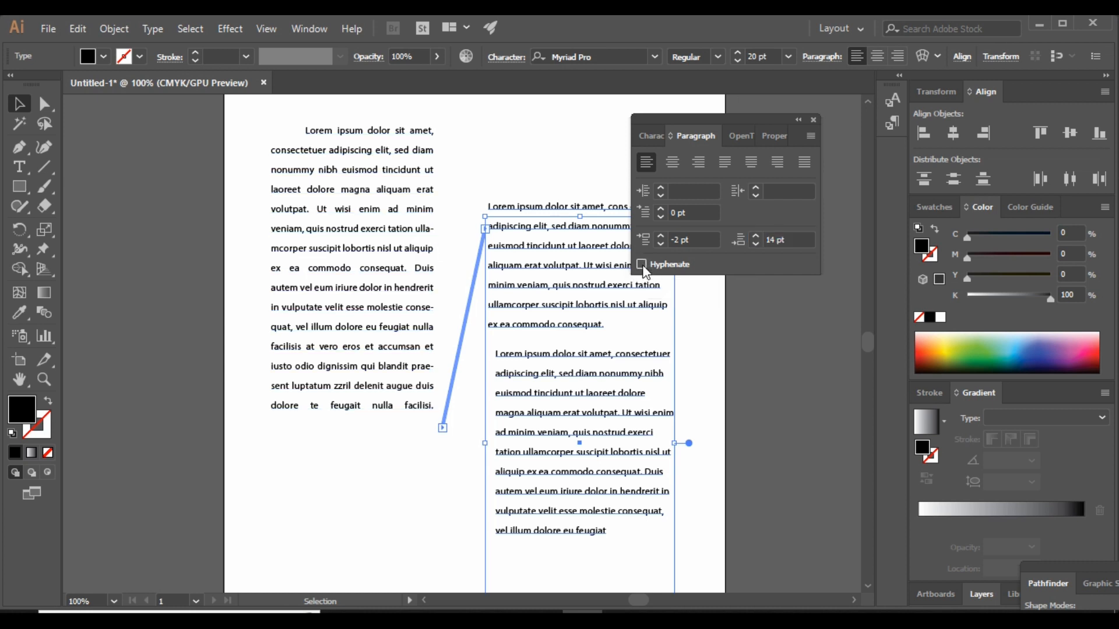
# Step: Turn off hyphenation for the first column's text and clear the selection
pyautogui.click(370, 261)
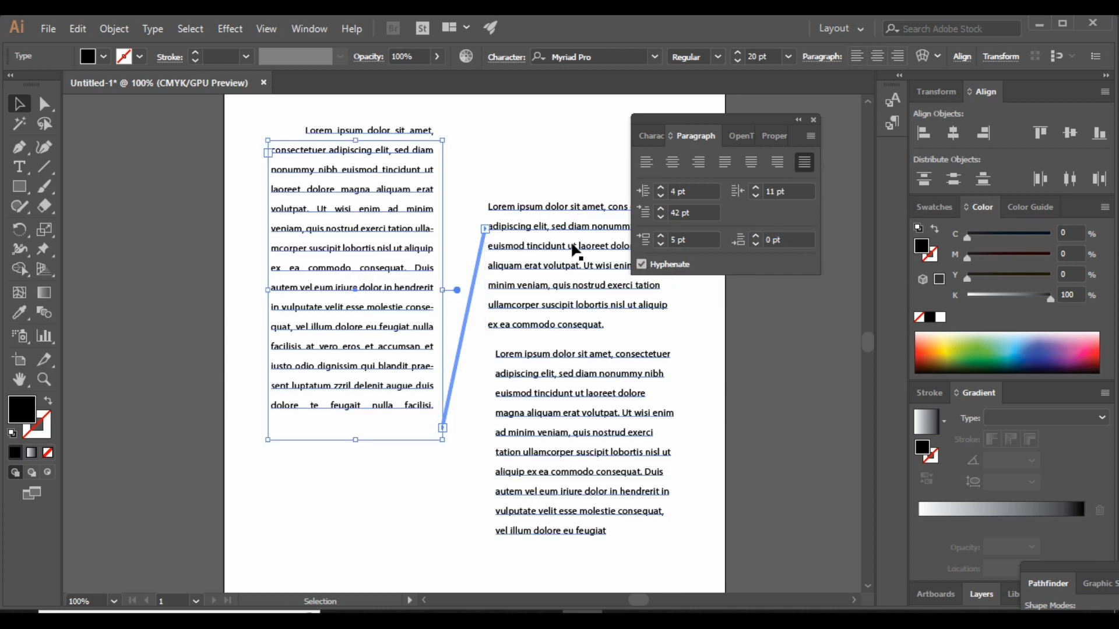
pyautogui.click(640, 266)
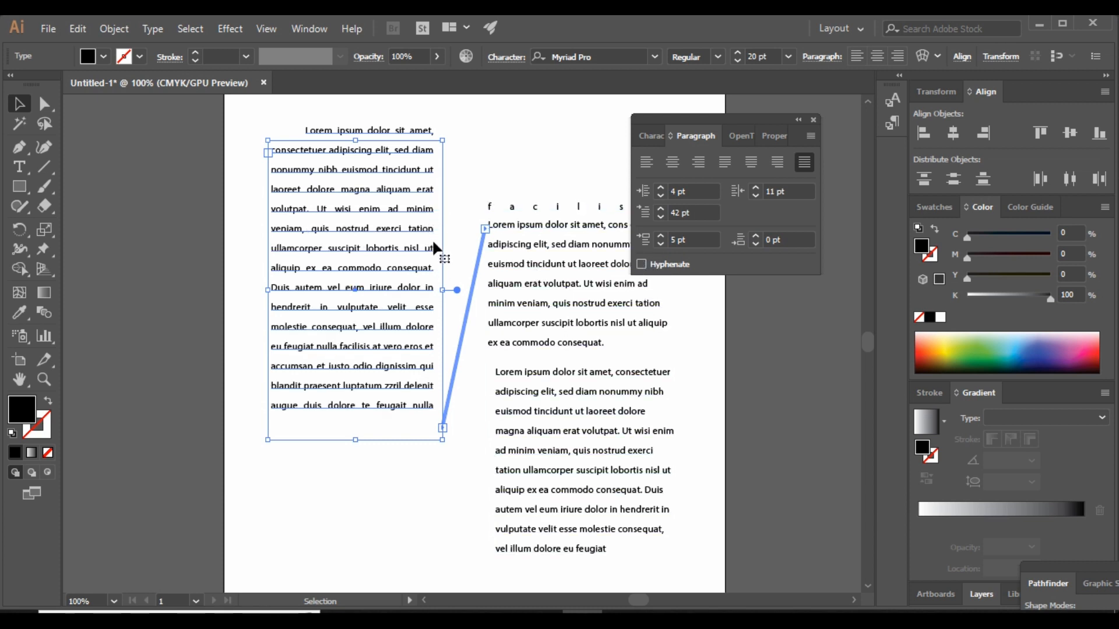
pyautogui.click(415, 480)
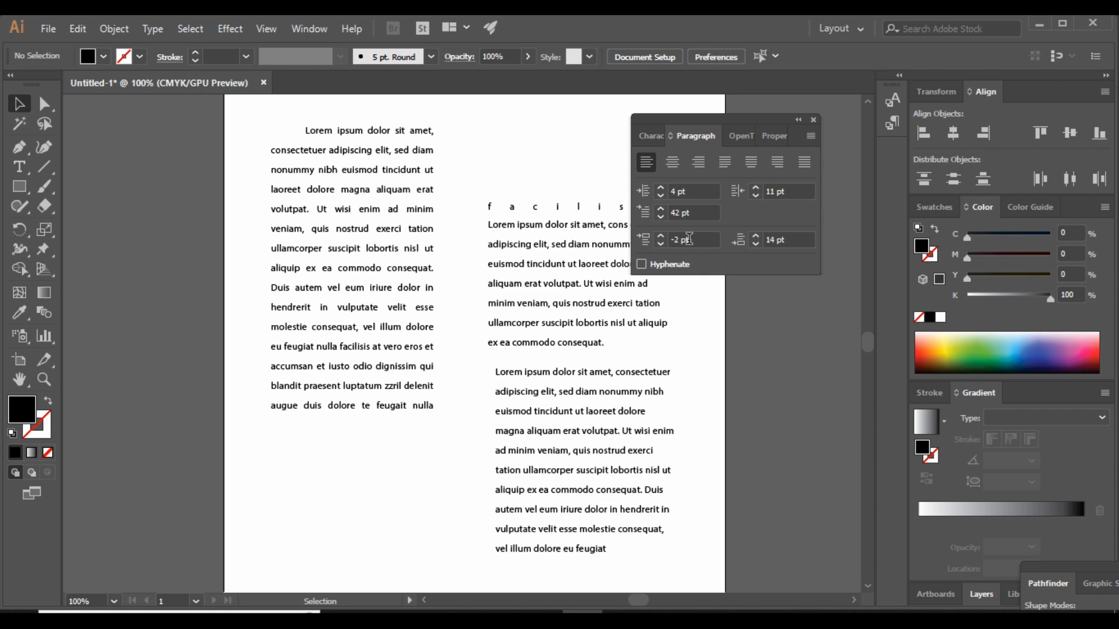
# Step: Bring back the Character settings and move their floating panel slightly away from the text columns
pyautogui.click(650, 139)
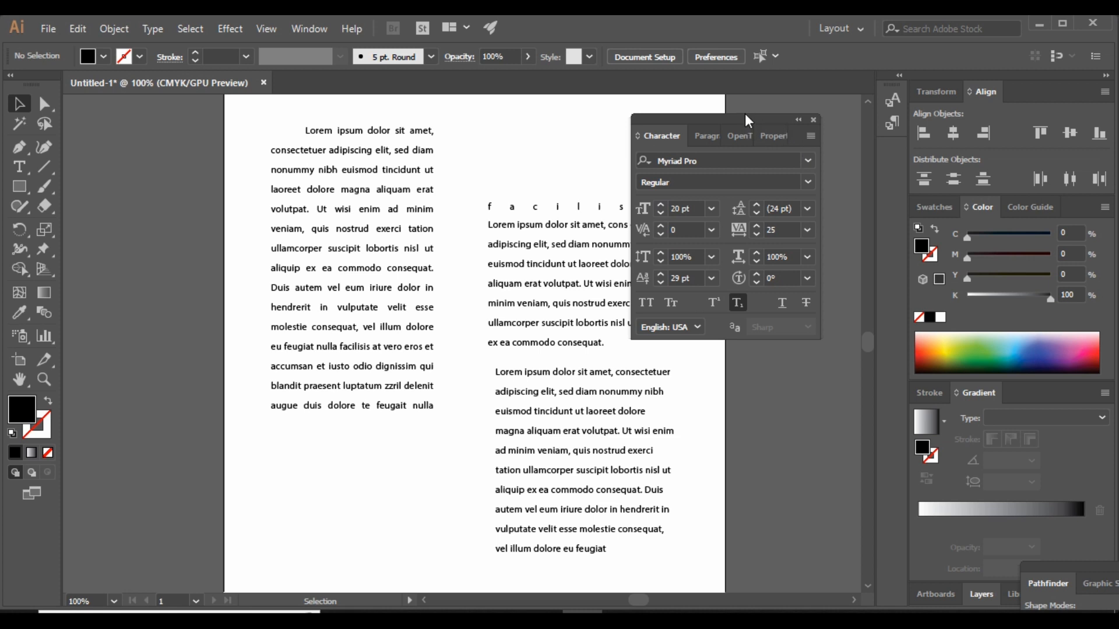
pyautogui.moveTo(742, 119); pyautogui.dragTo(720, 141)
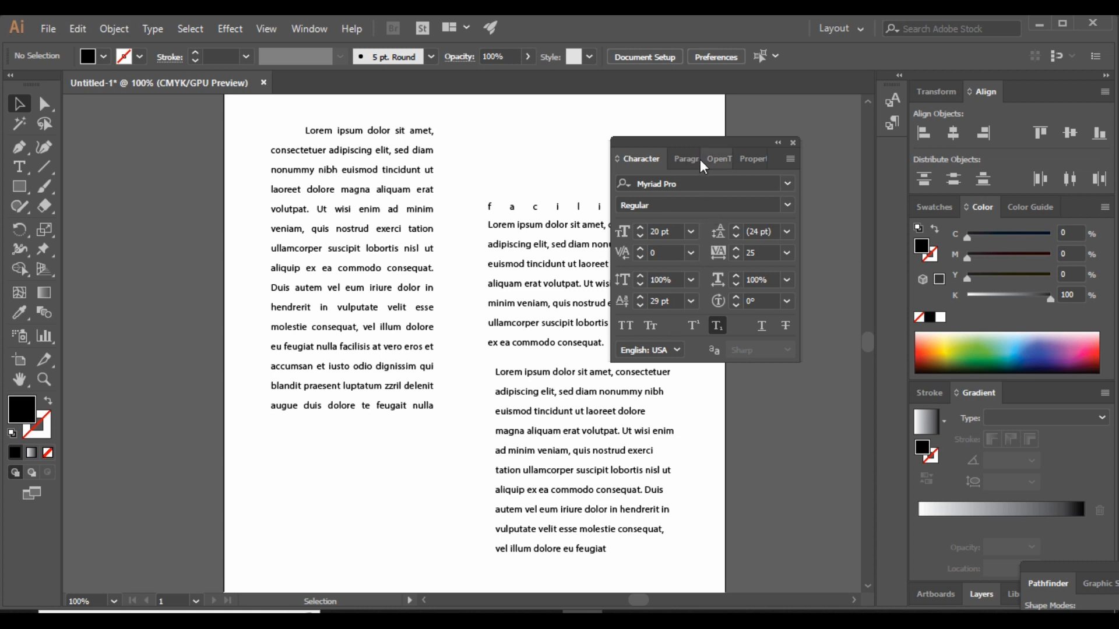
pyautogui.moveTo(696, 142); pyautogui.dragTo(739, 139)
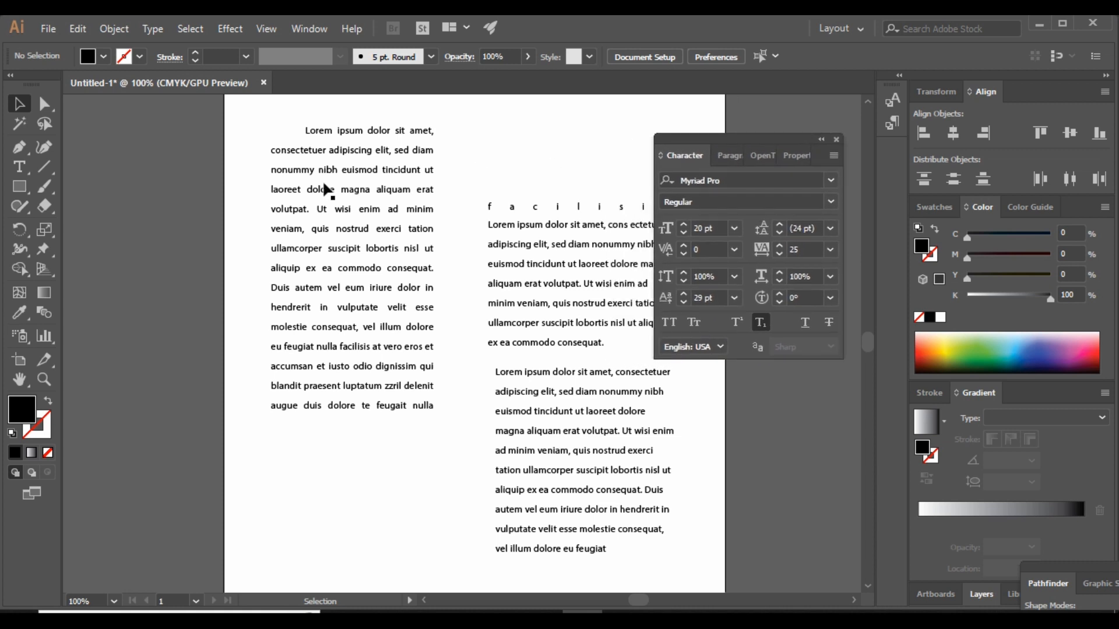
# Step: Show the related tools grouped with the Type tool
pyautogui.click(20, 169)
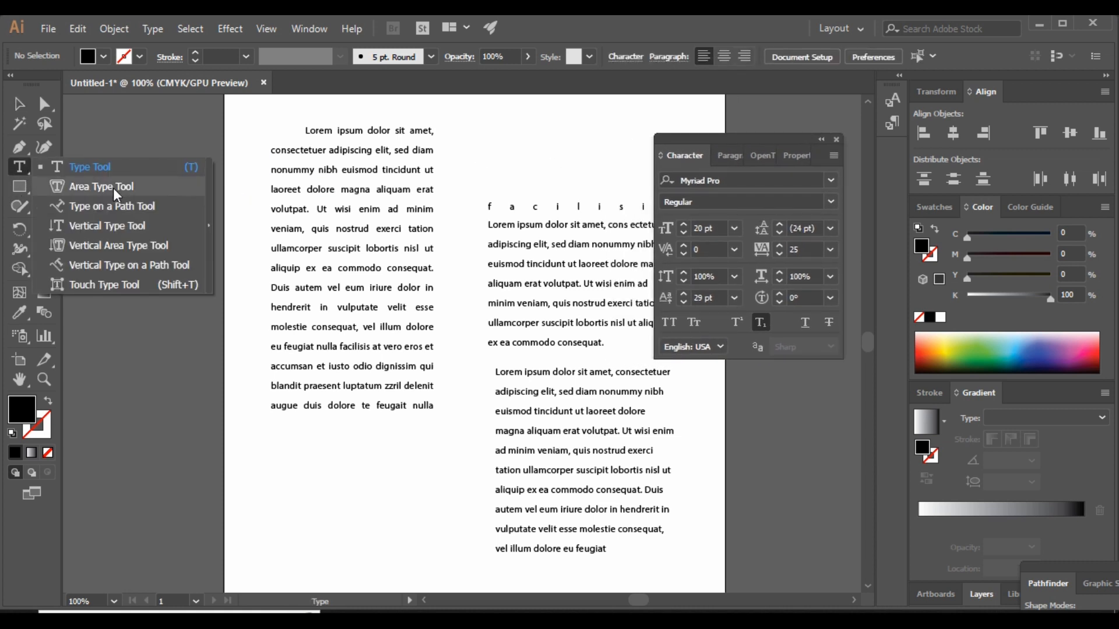